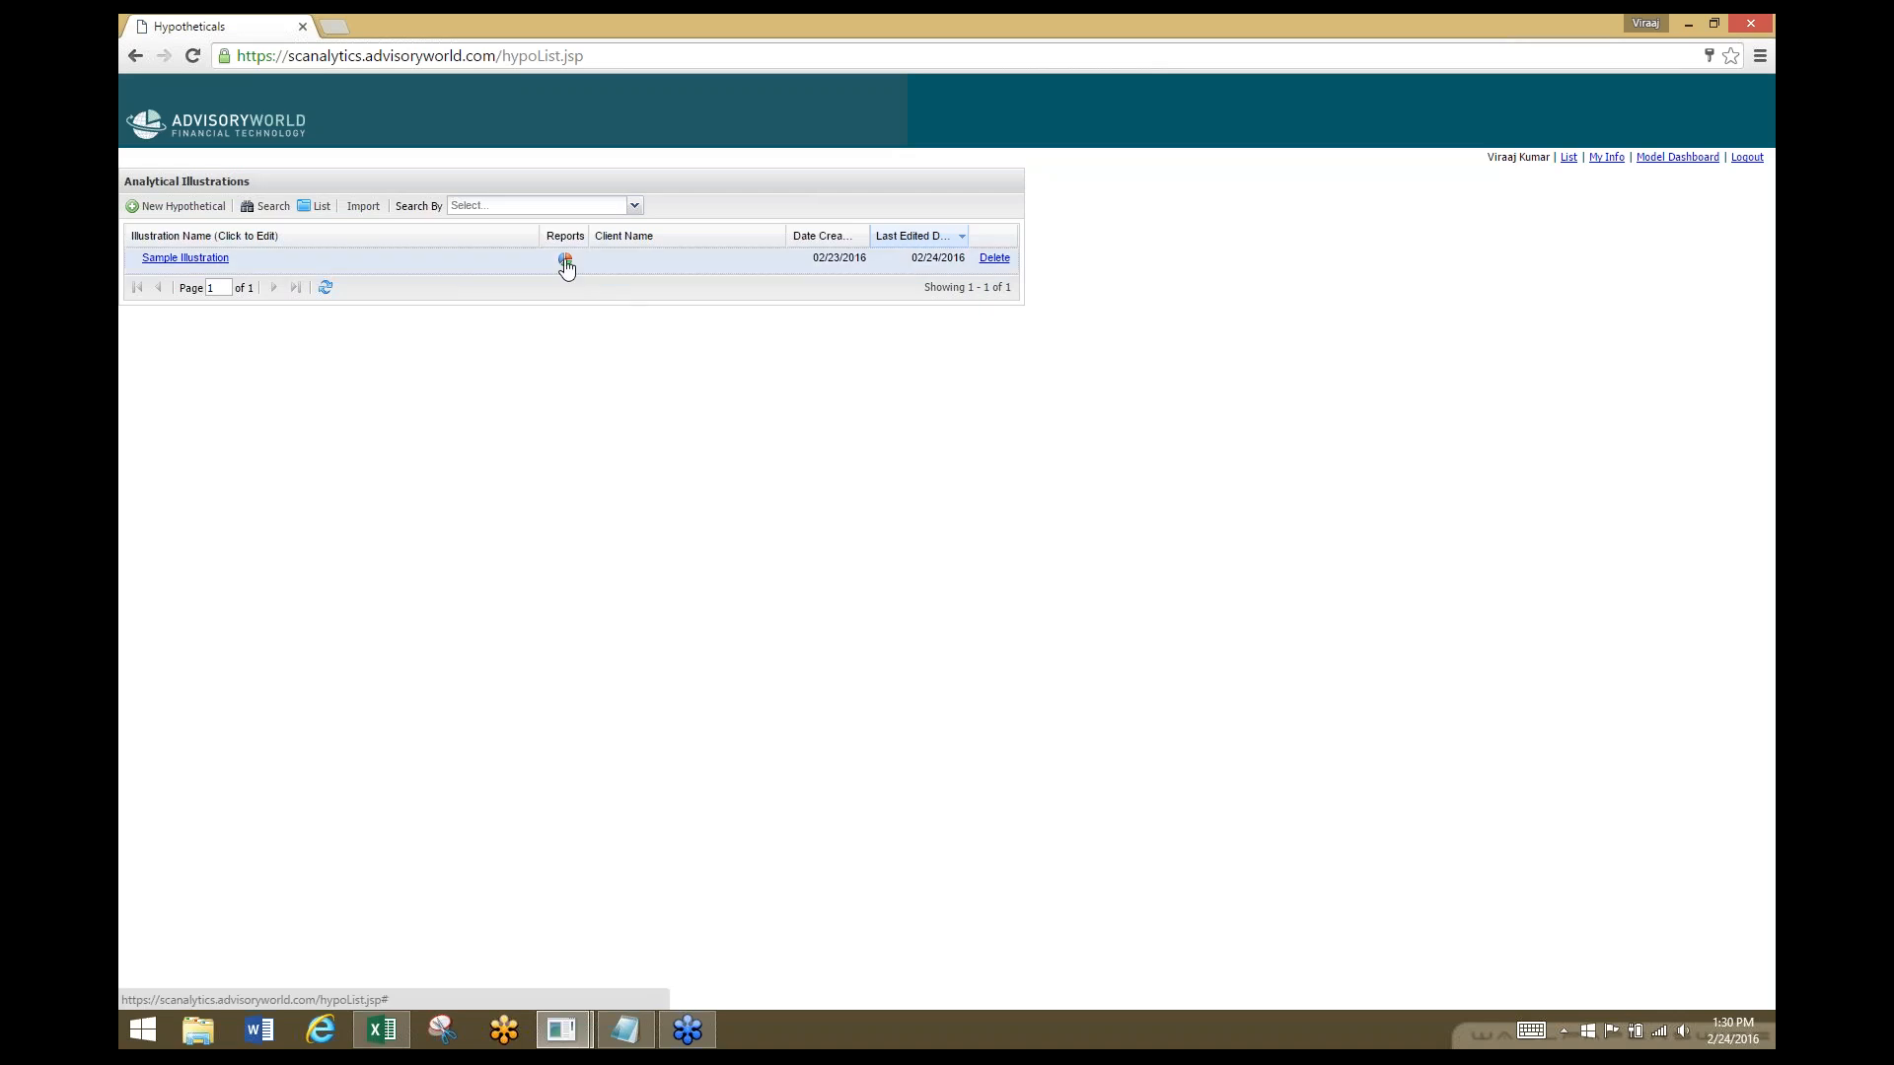
Build the Hypothetical Performance report for Sample Illustration and save it as report in Downloads, replacing the existing file.
left_click(566, 260)
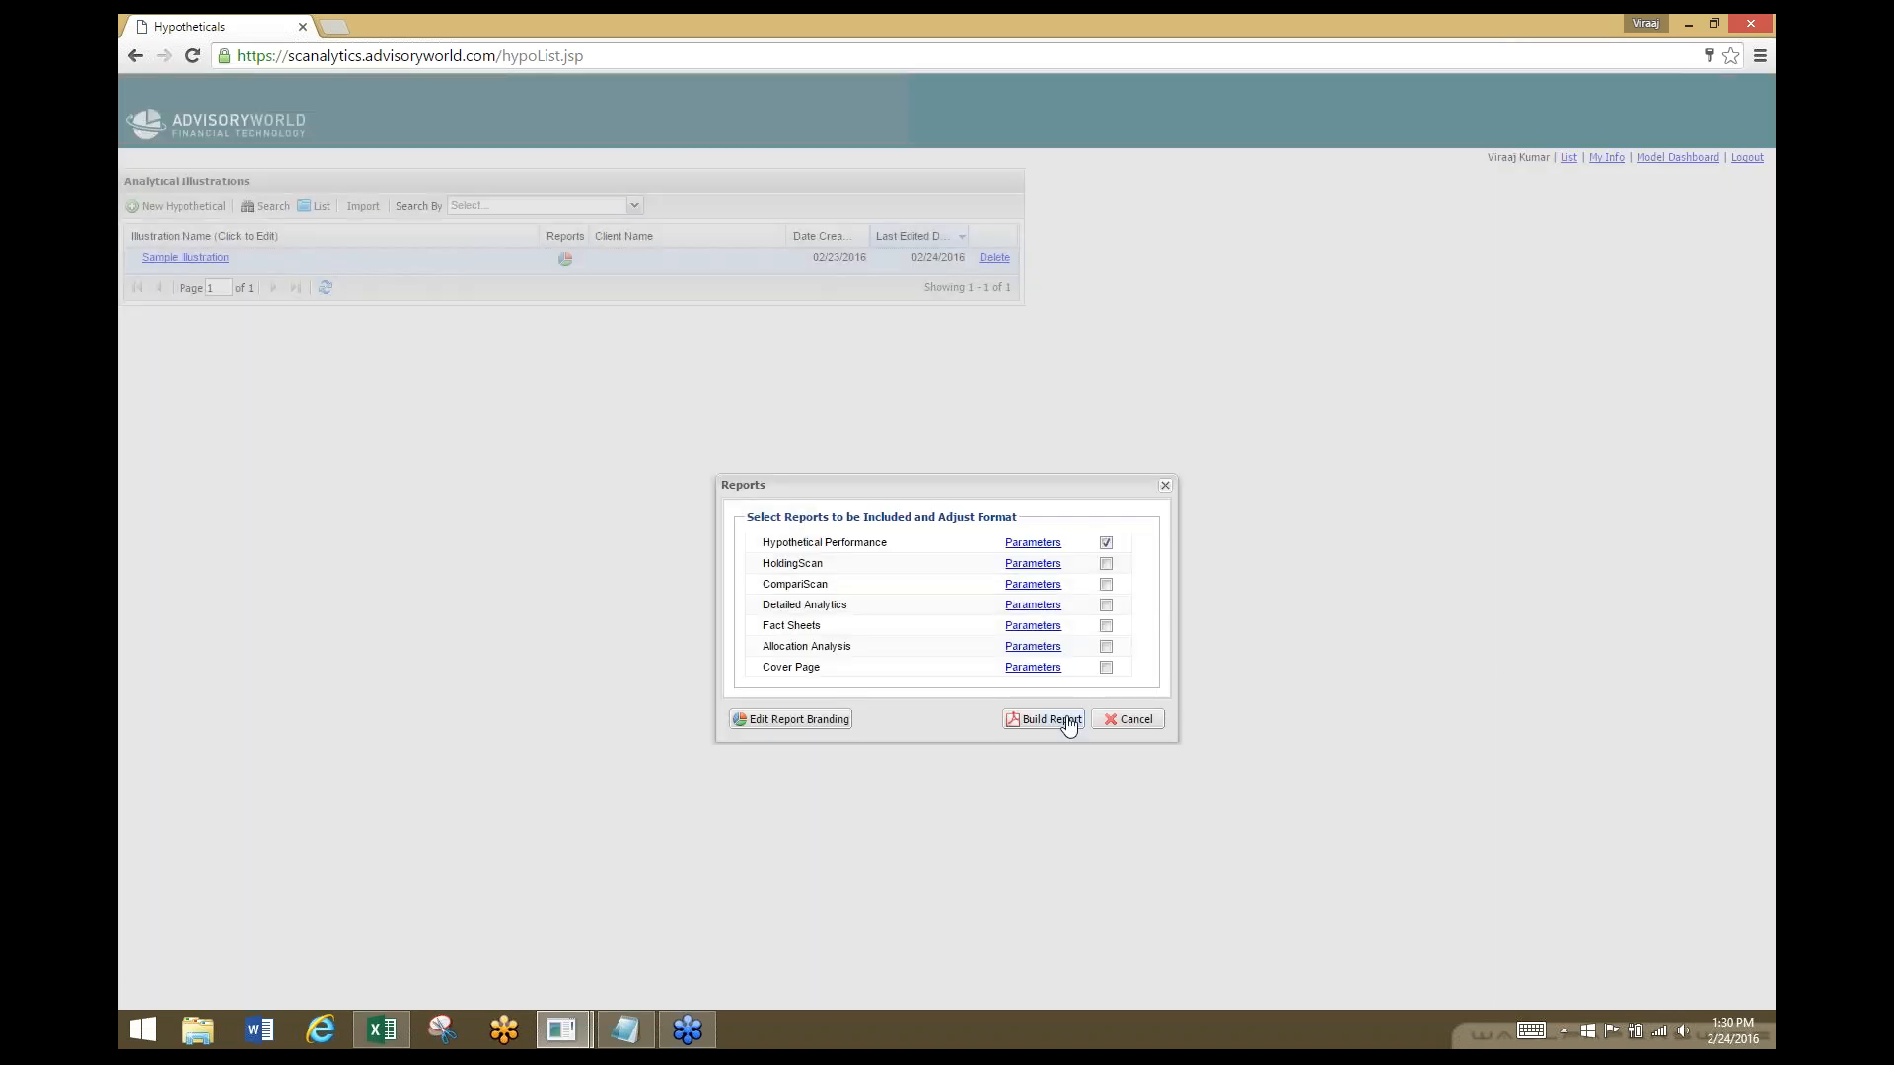
left_click(1046, 719)
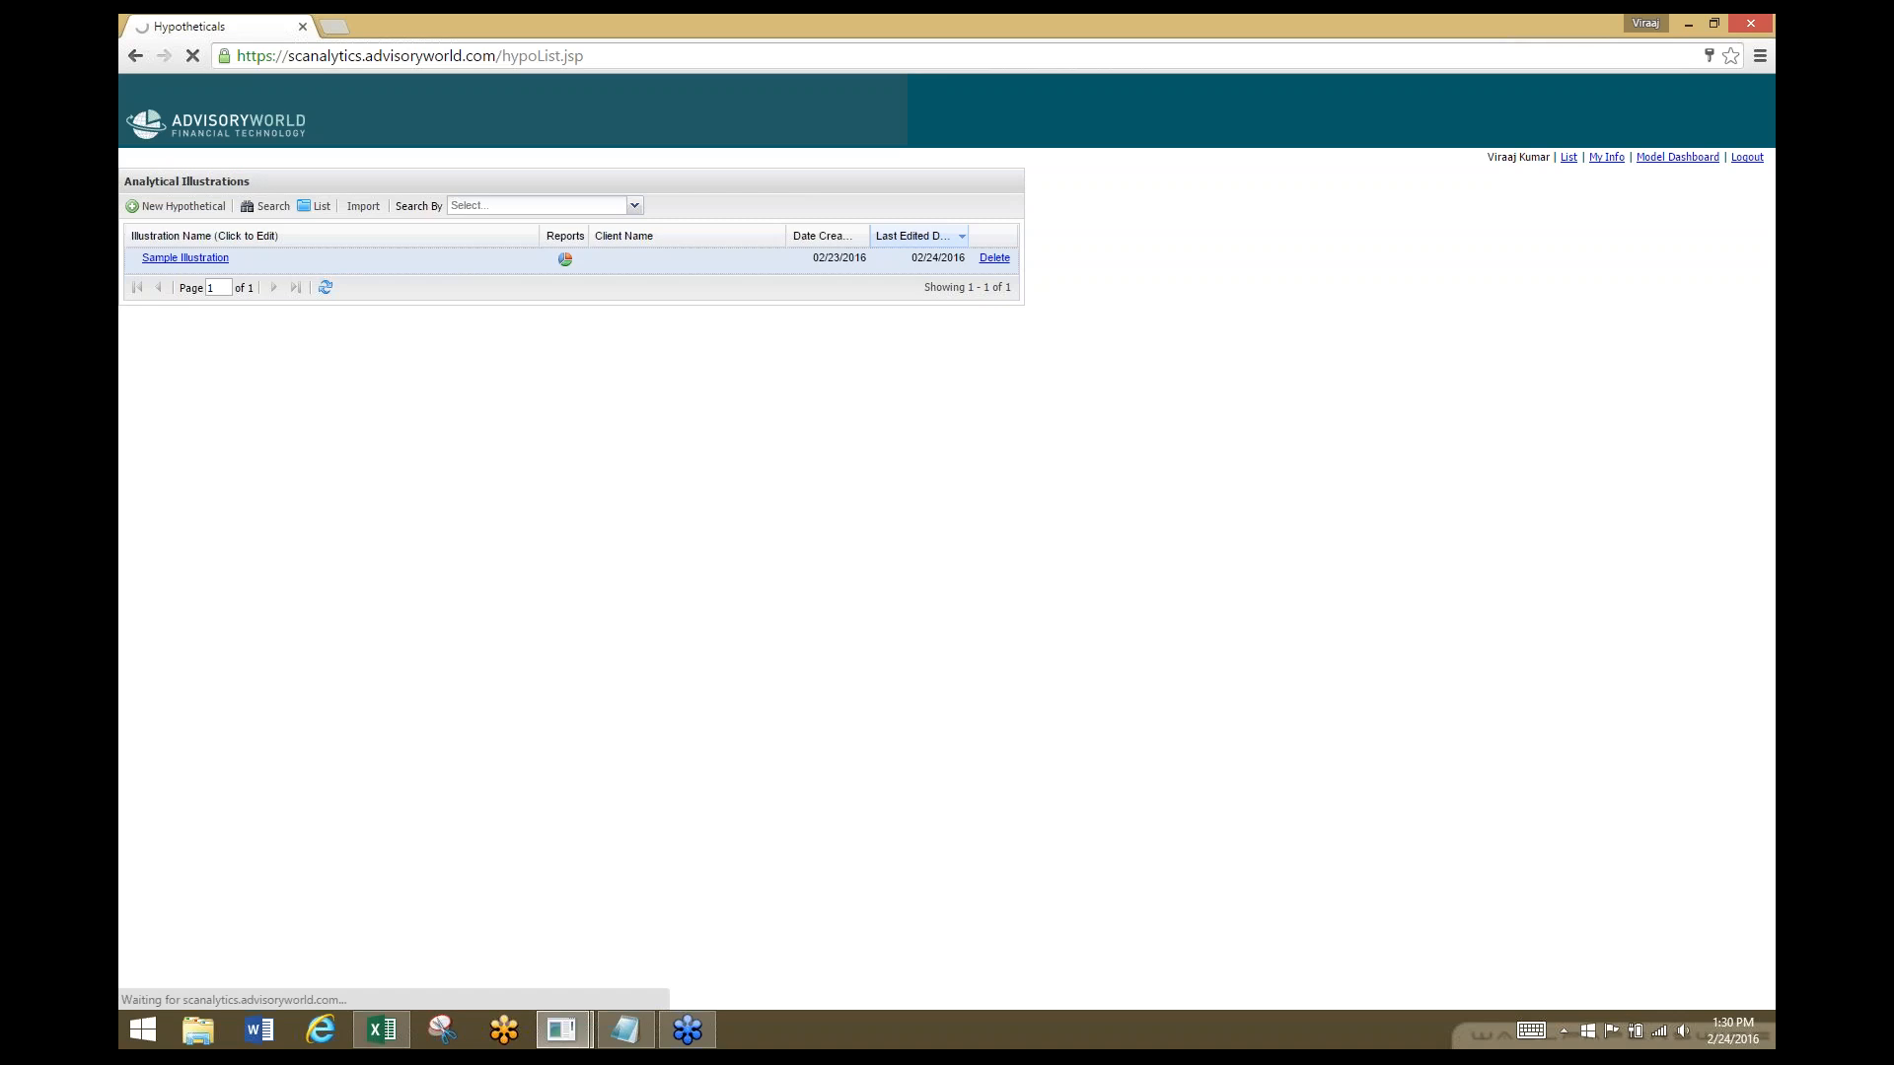
left_click(817, 503)
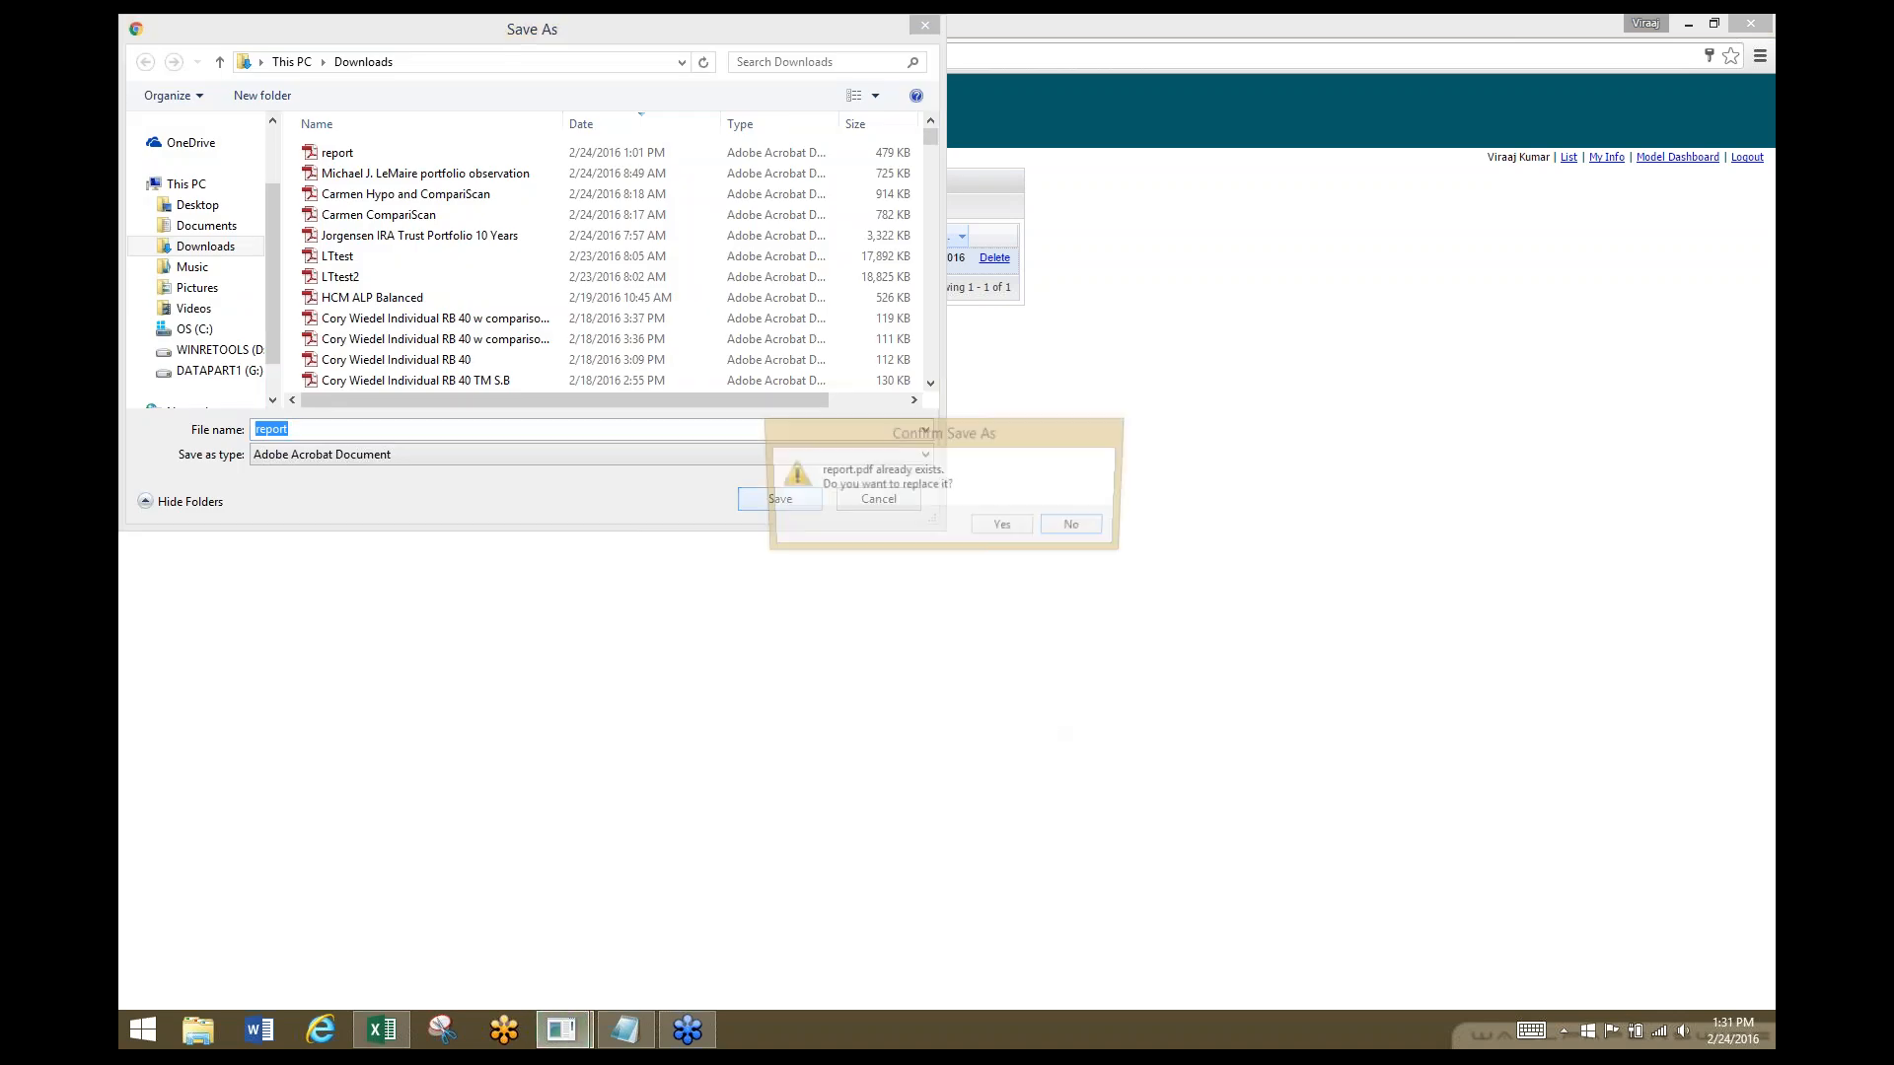
left_click(1016, 530)
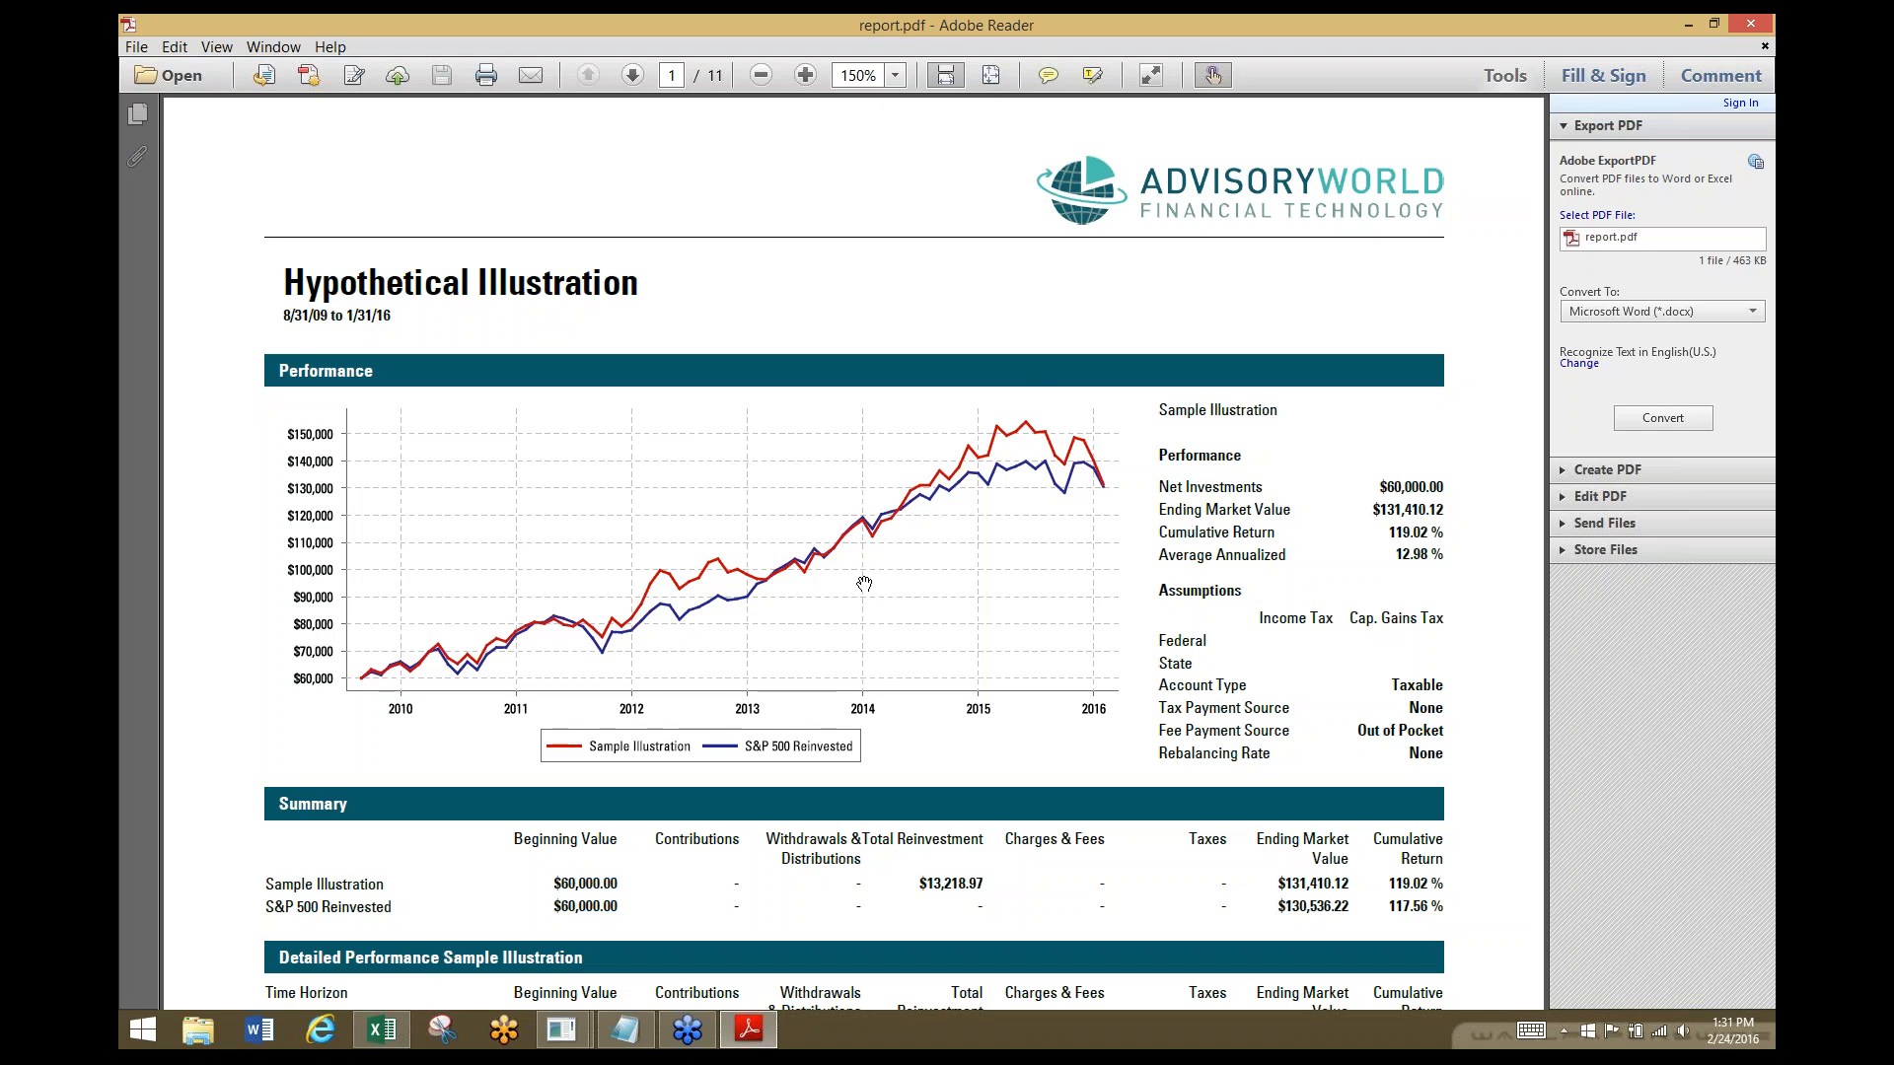
Review the first page of the generated report, from performance chart to investment allocation, and close the PDF.
scroll(864, 584, "down", 6)
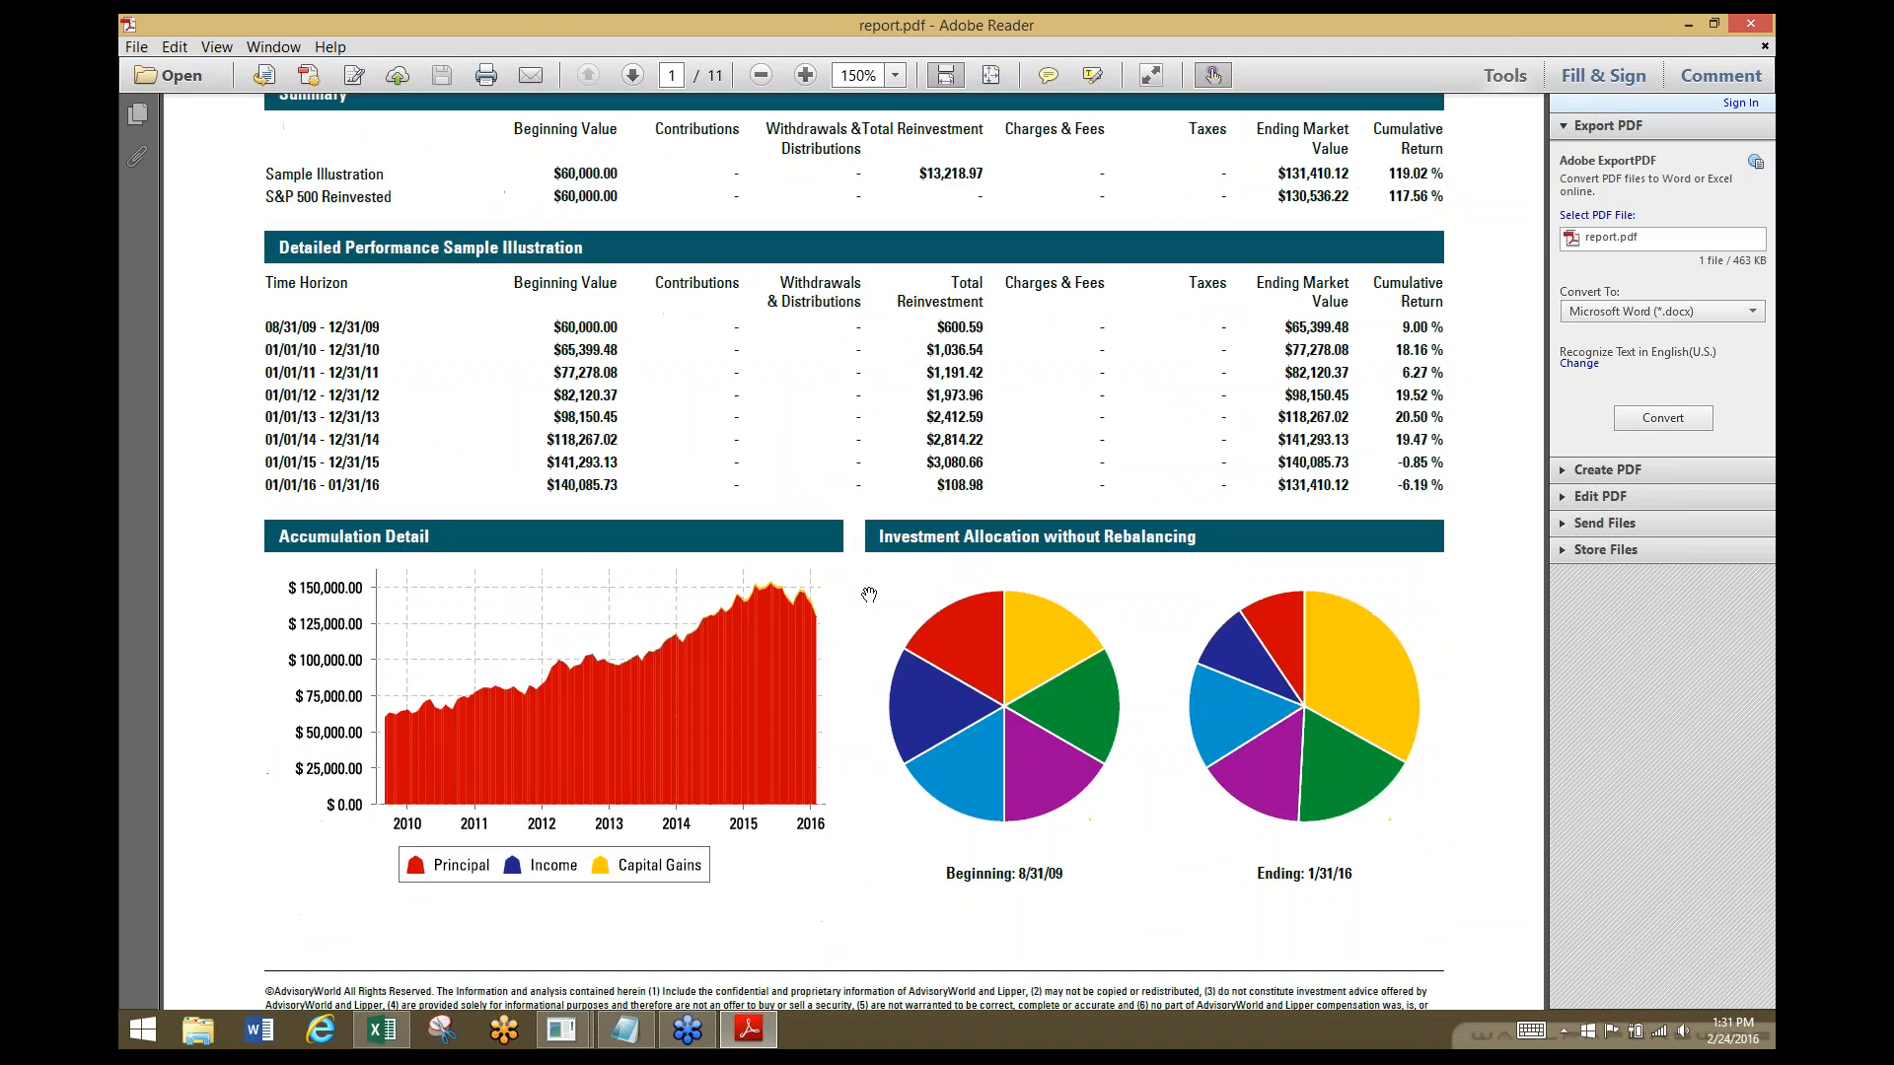
scroll(879, 599, "down", 2)
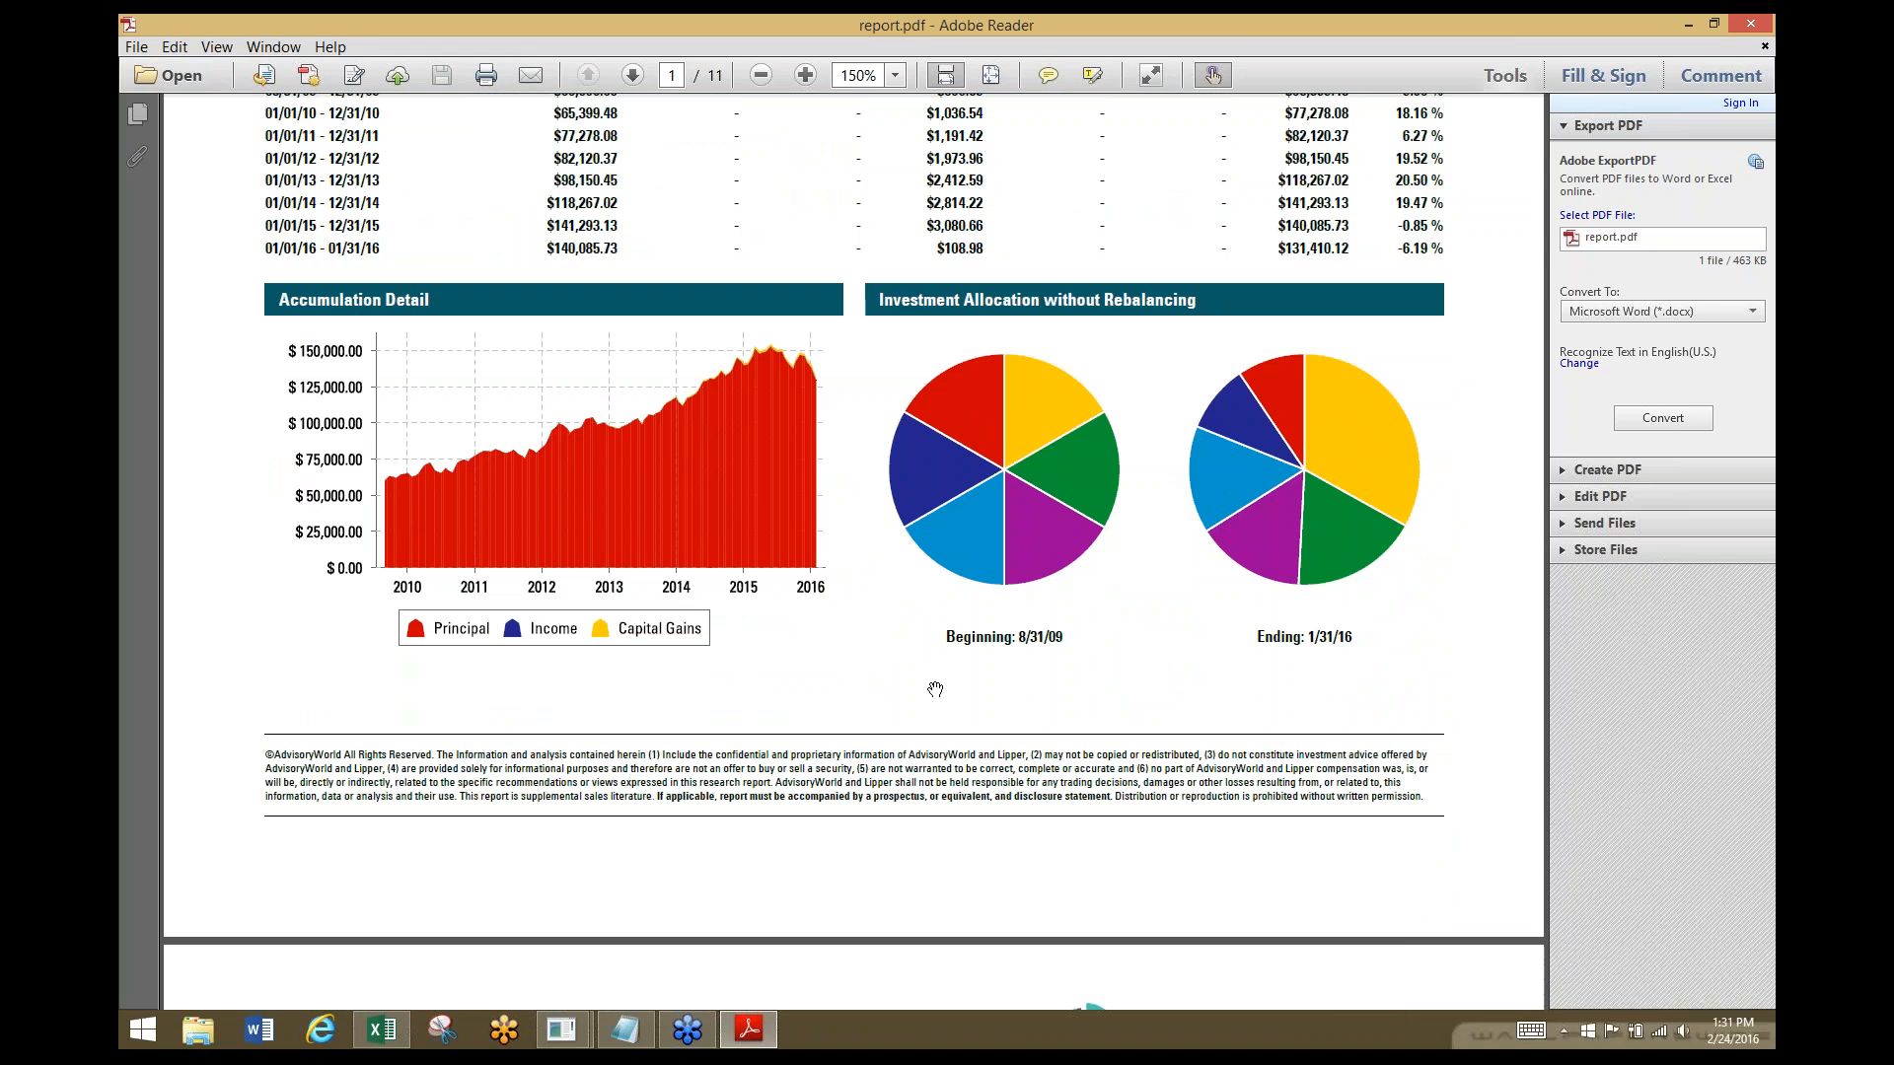
scroll(872, 498, "up", 6)
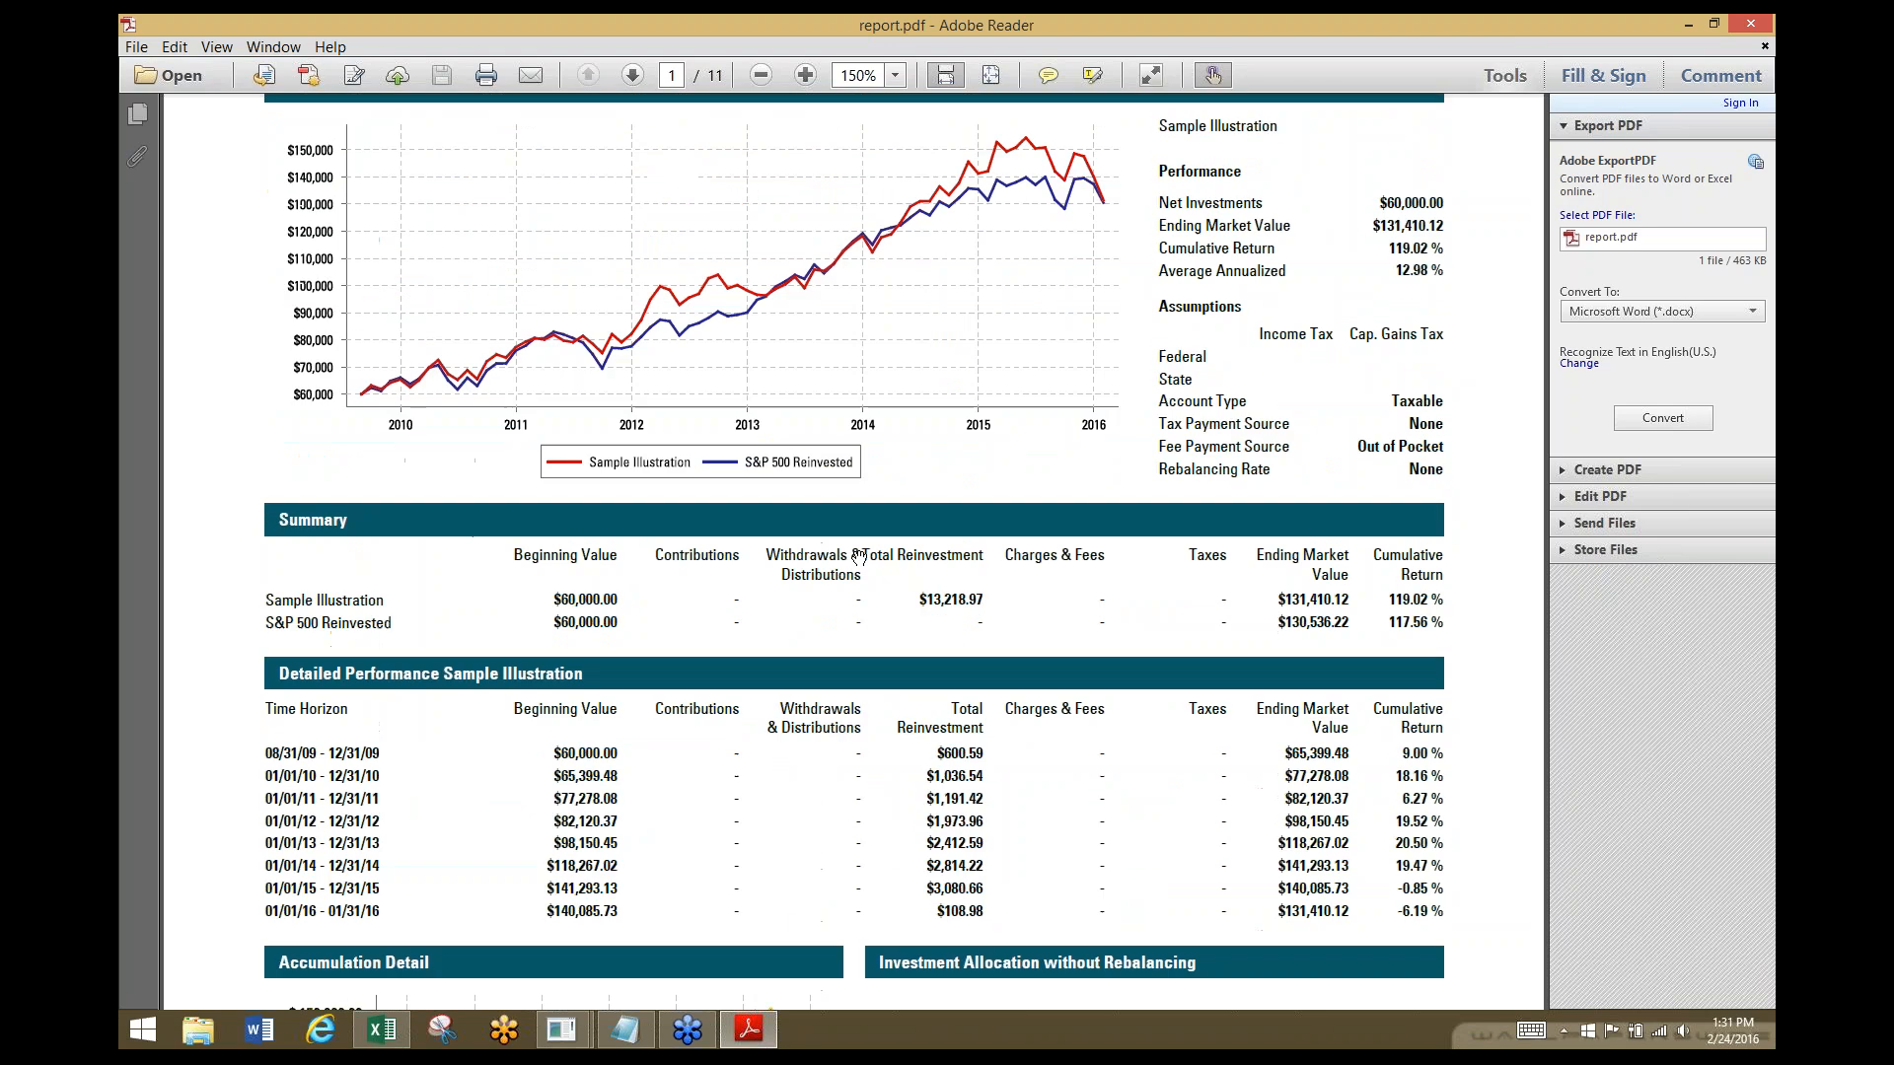
scroll(859, 558, "up", 3)
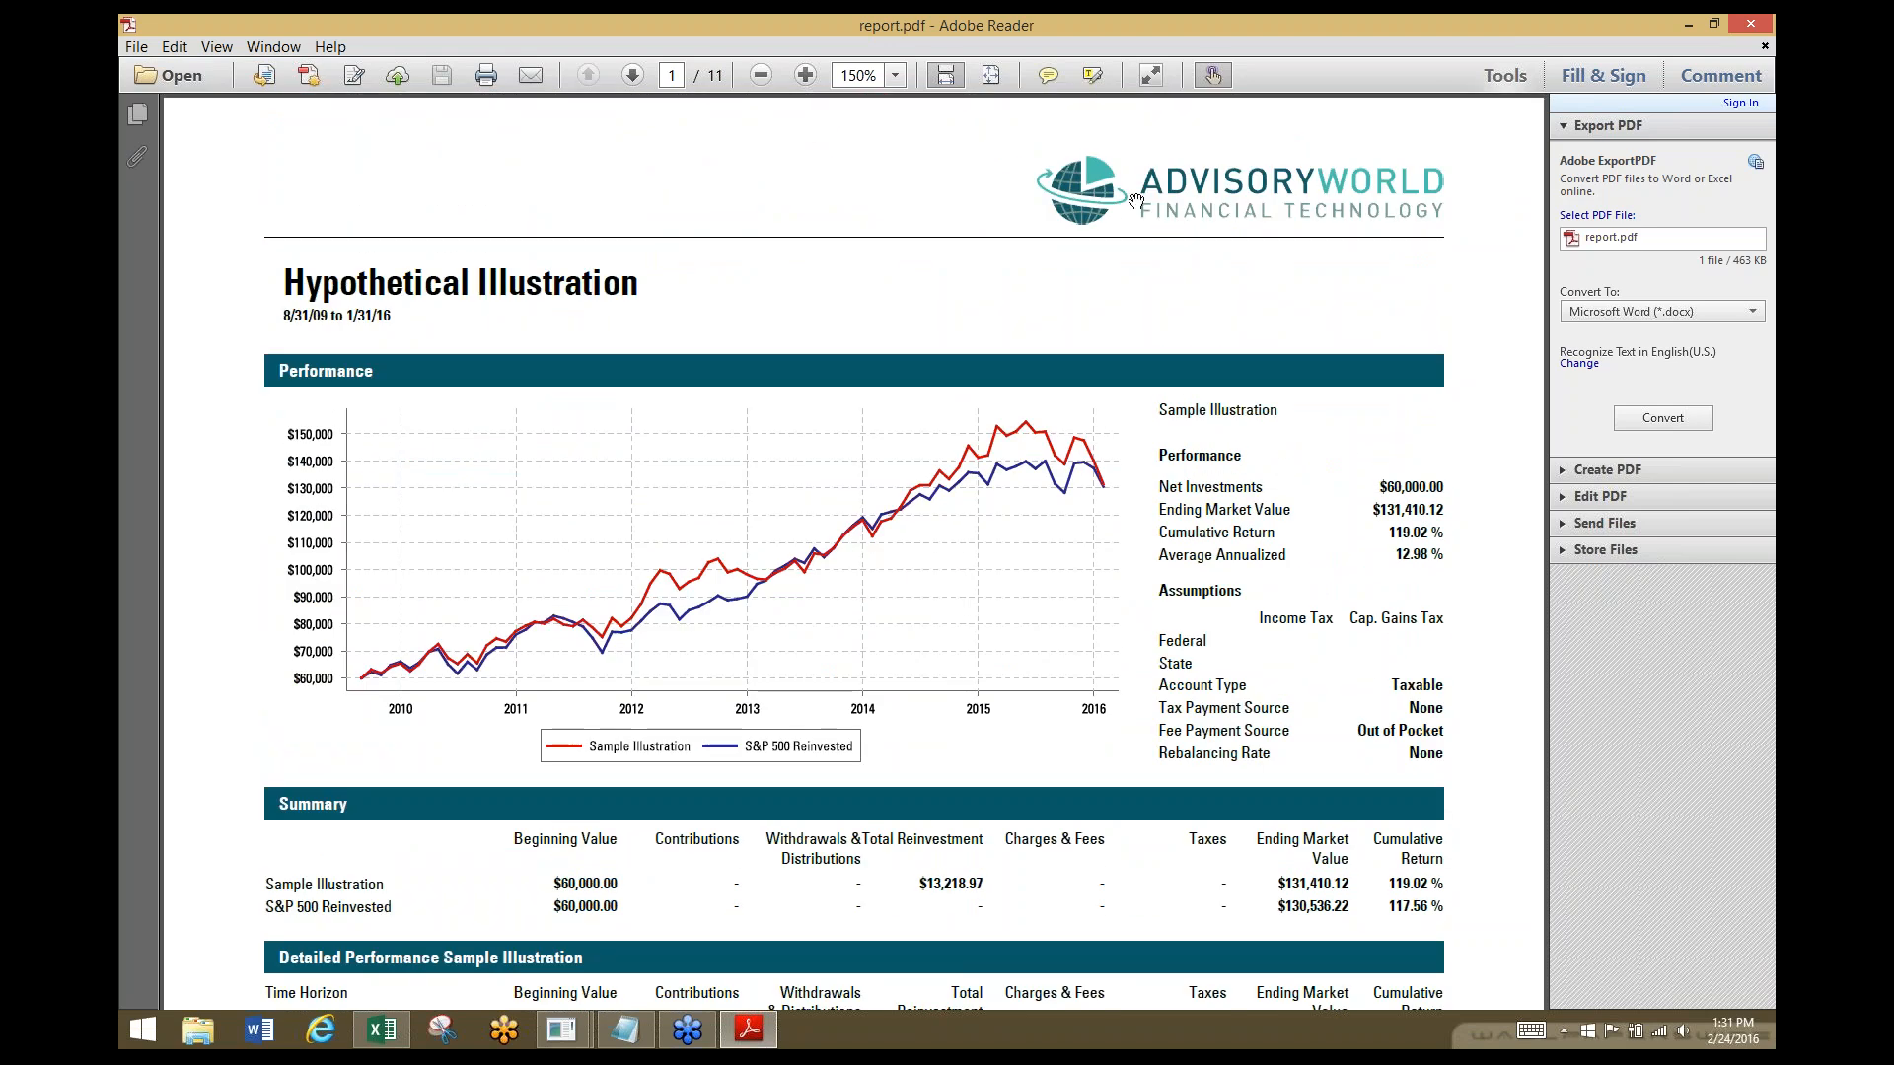
left_click(1651, 99)
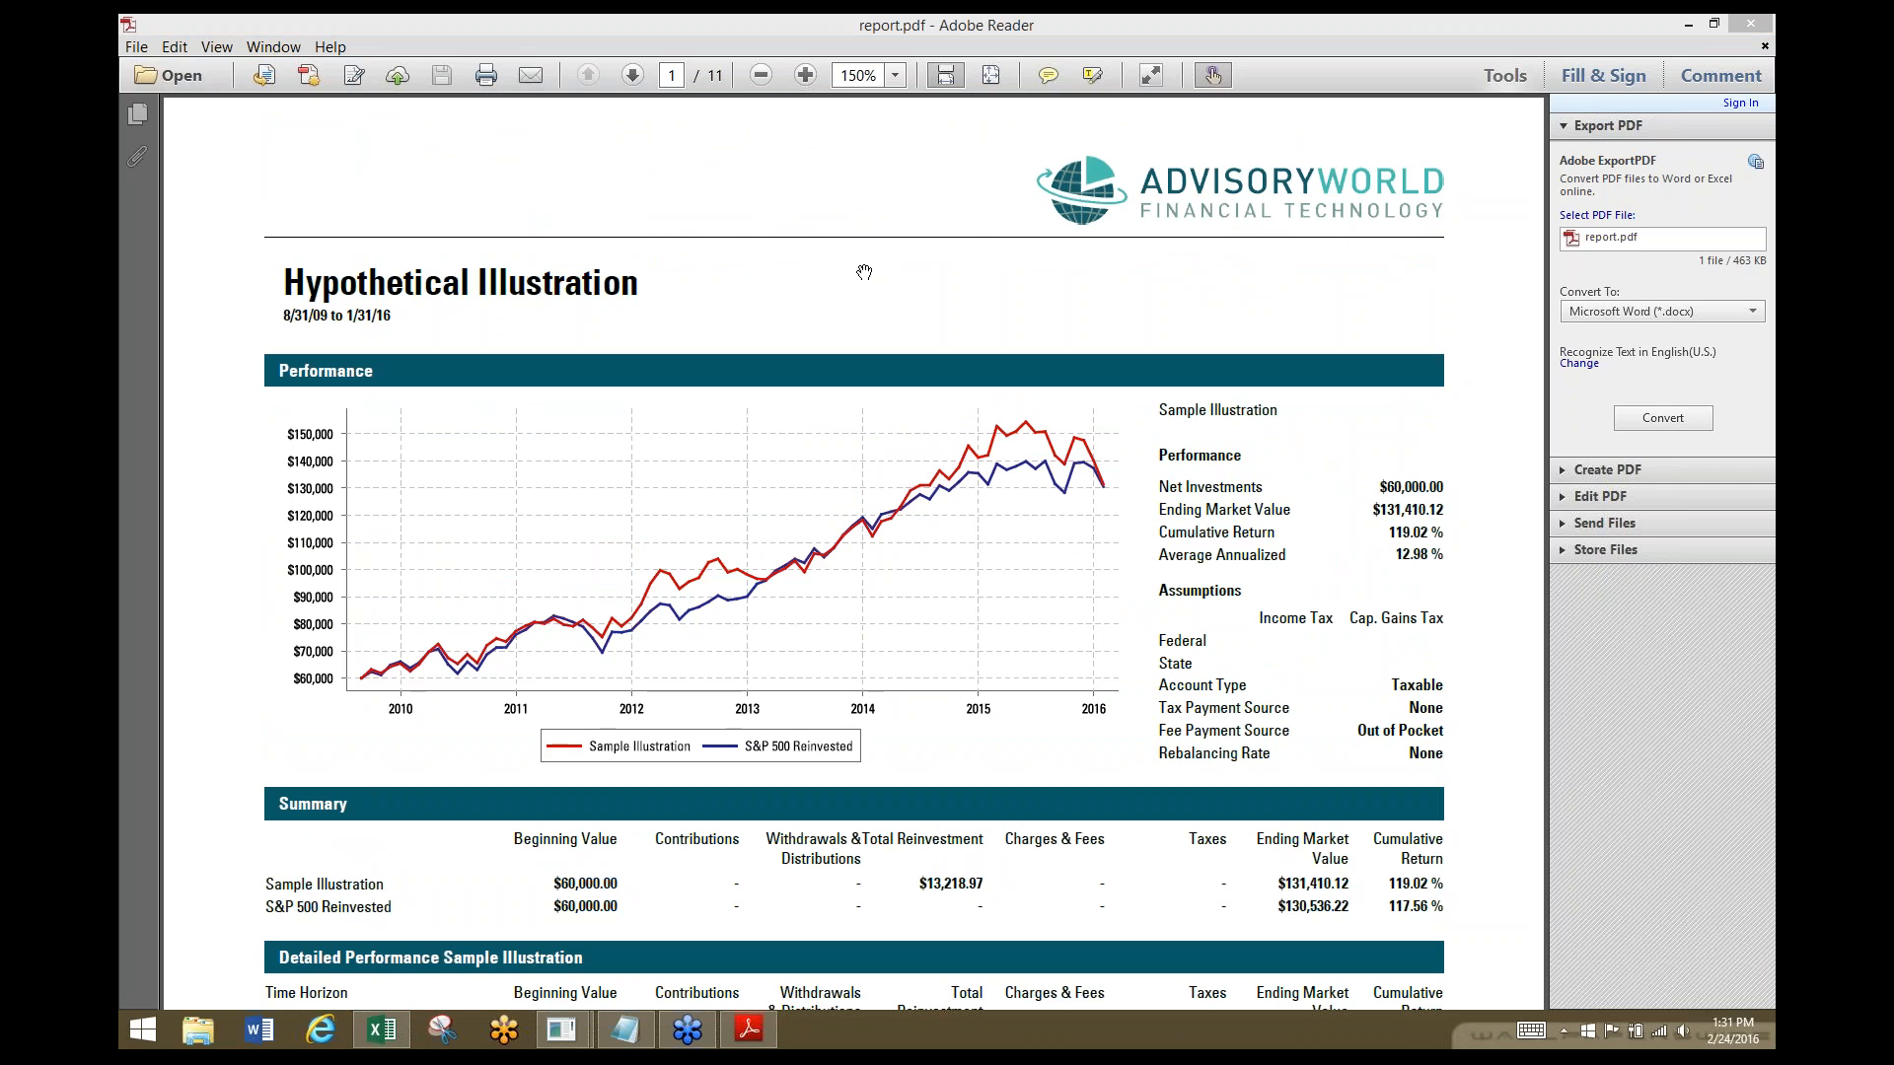
left_click(1751, 26)
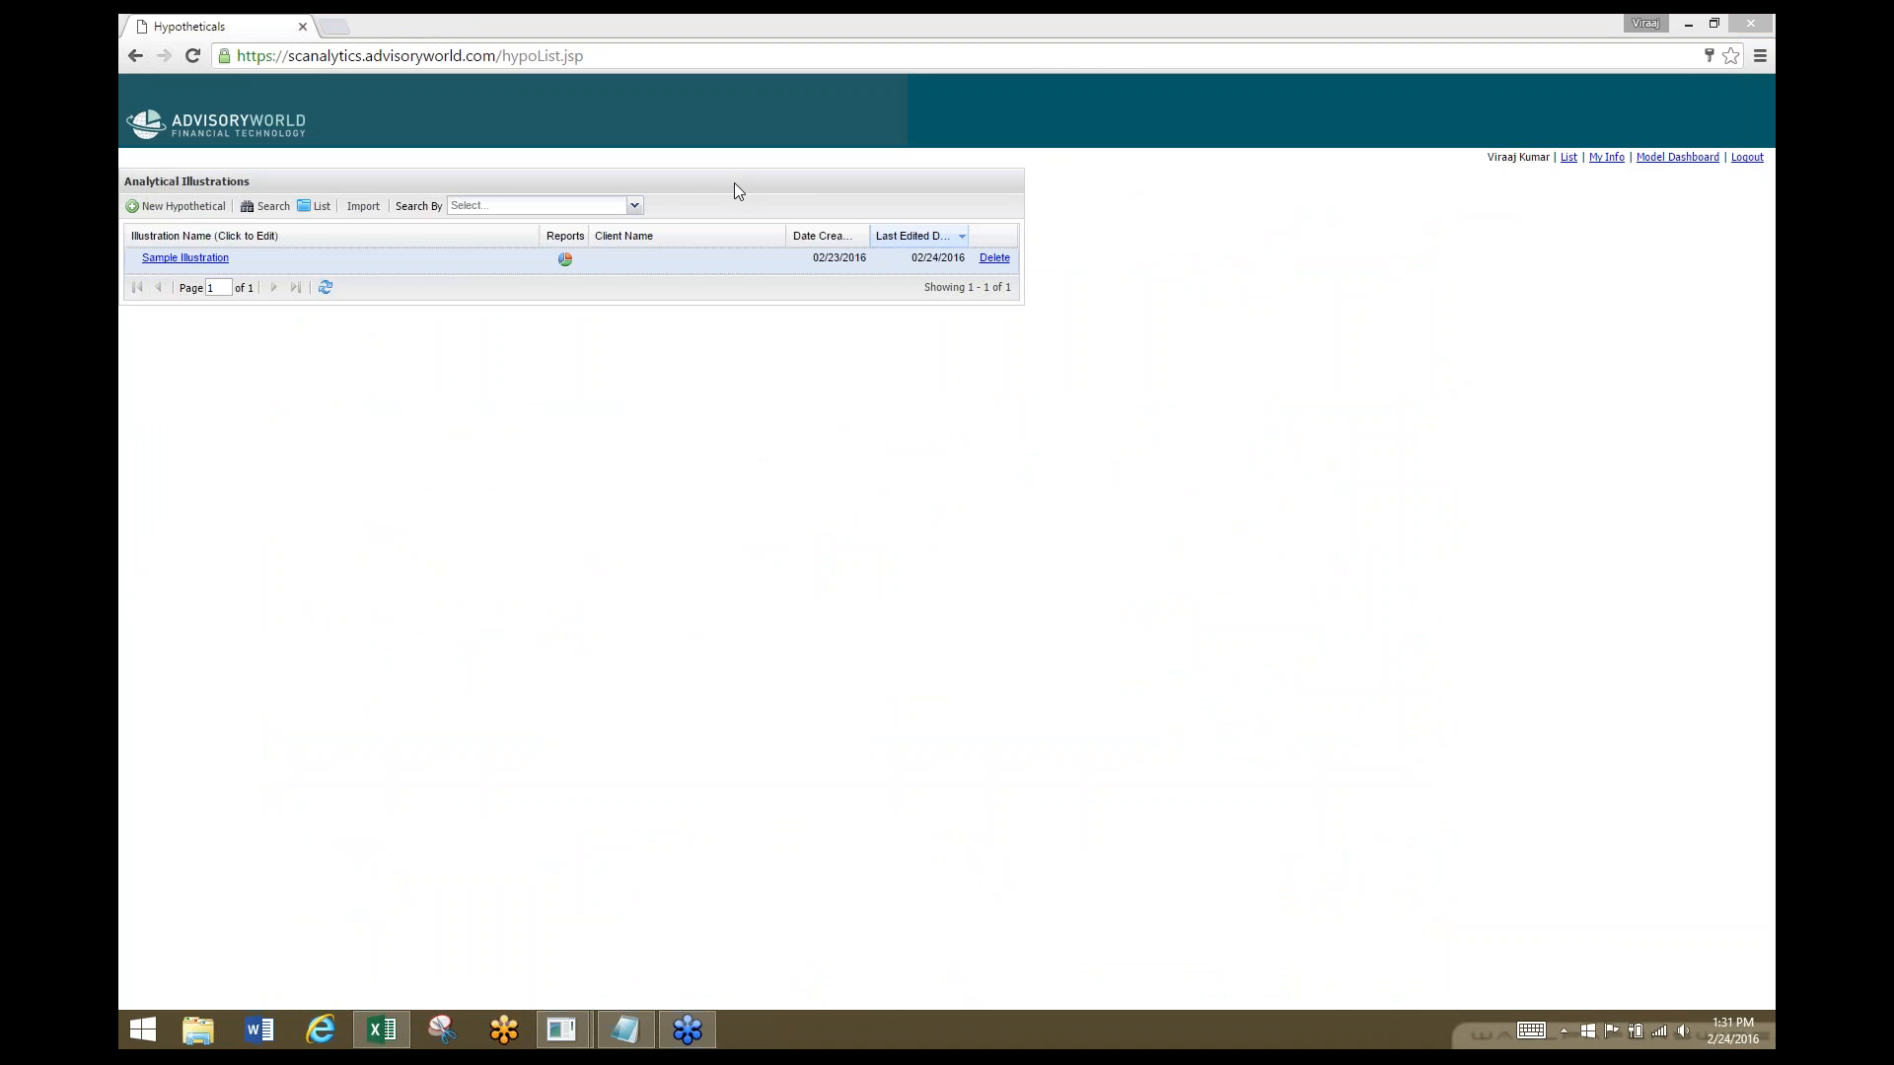
Upload BSB Logo.jpg from the Desktop as both the header logo and the cover page logo in the account's My Info settings.
left_click(1608, 160)
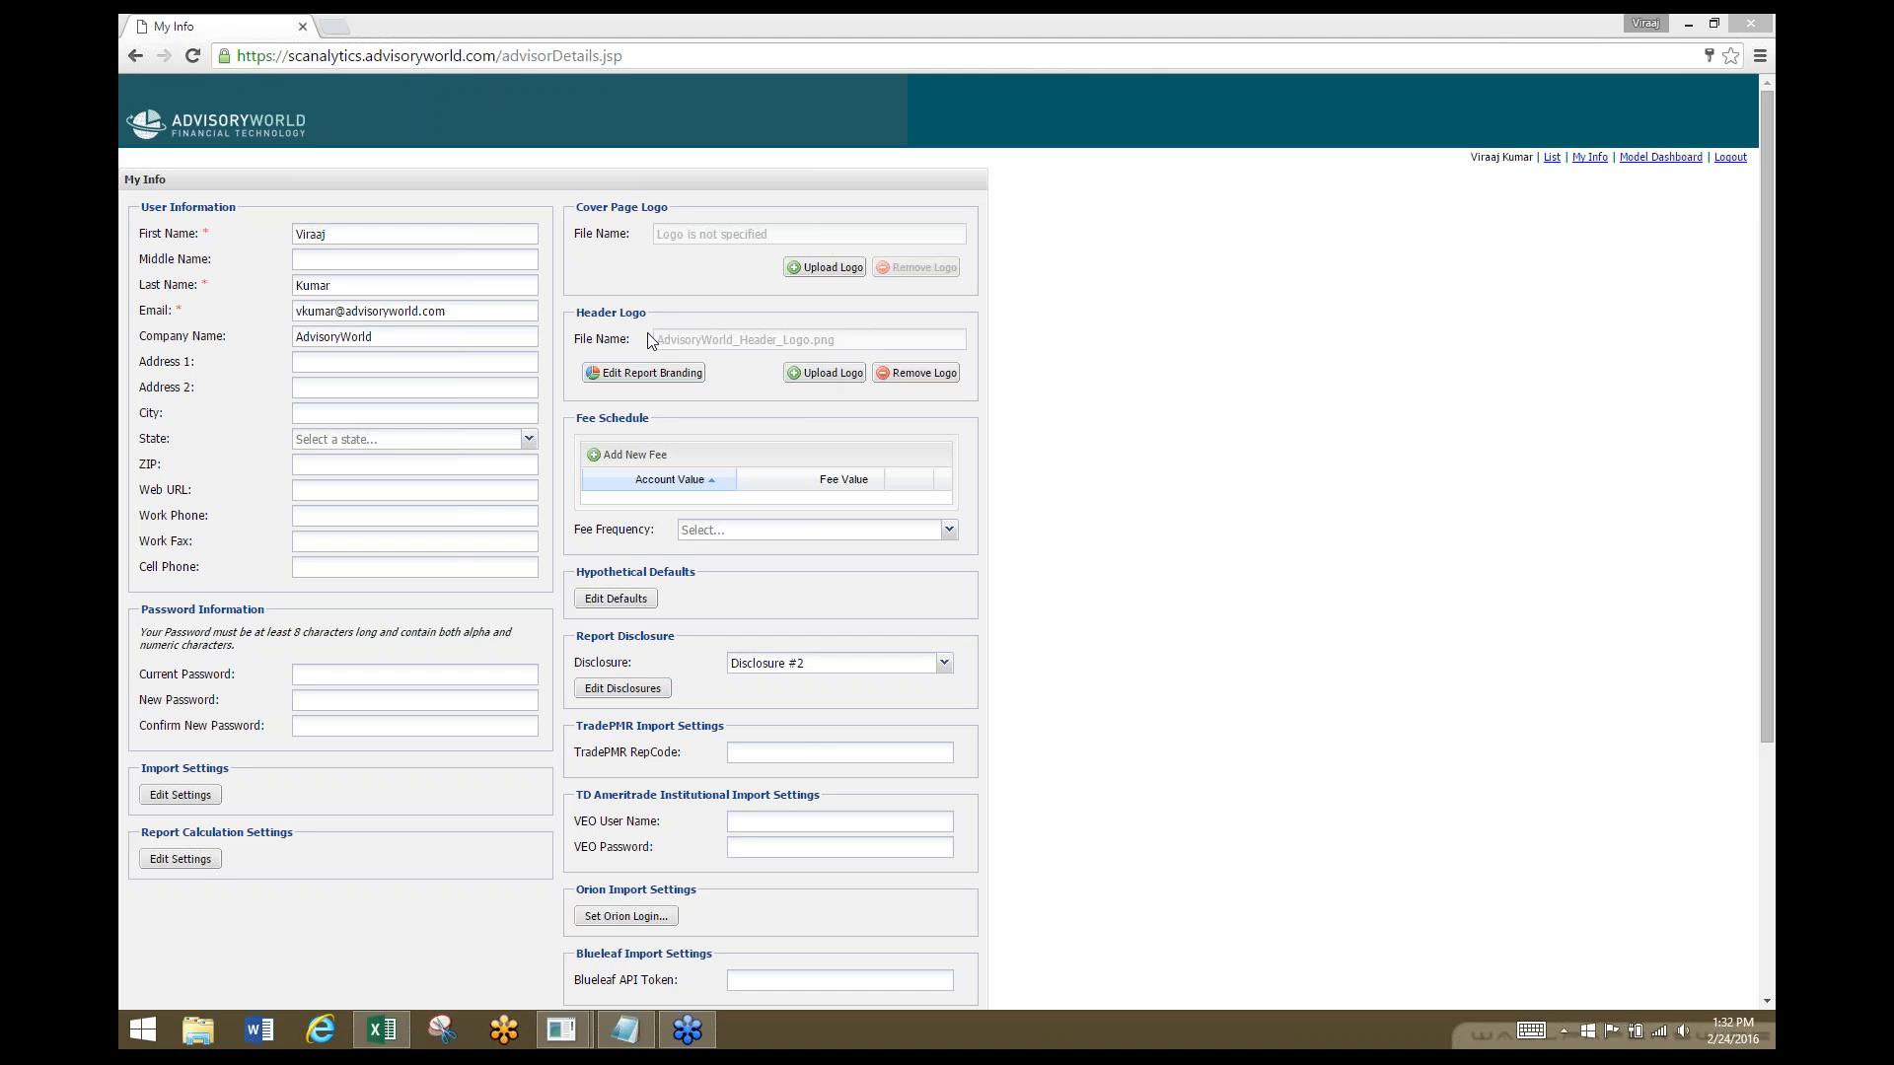
left_click(812, 377)
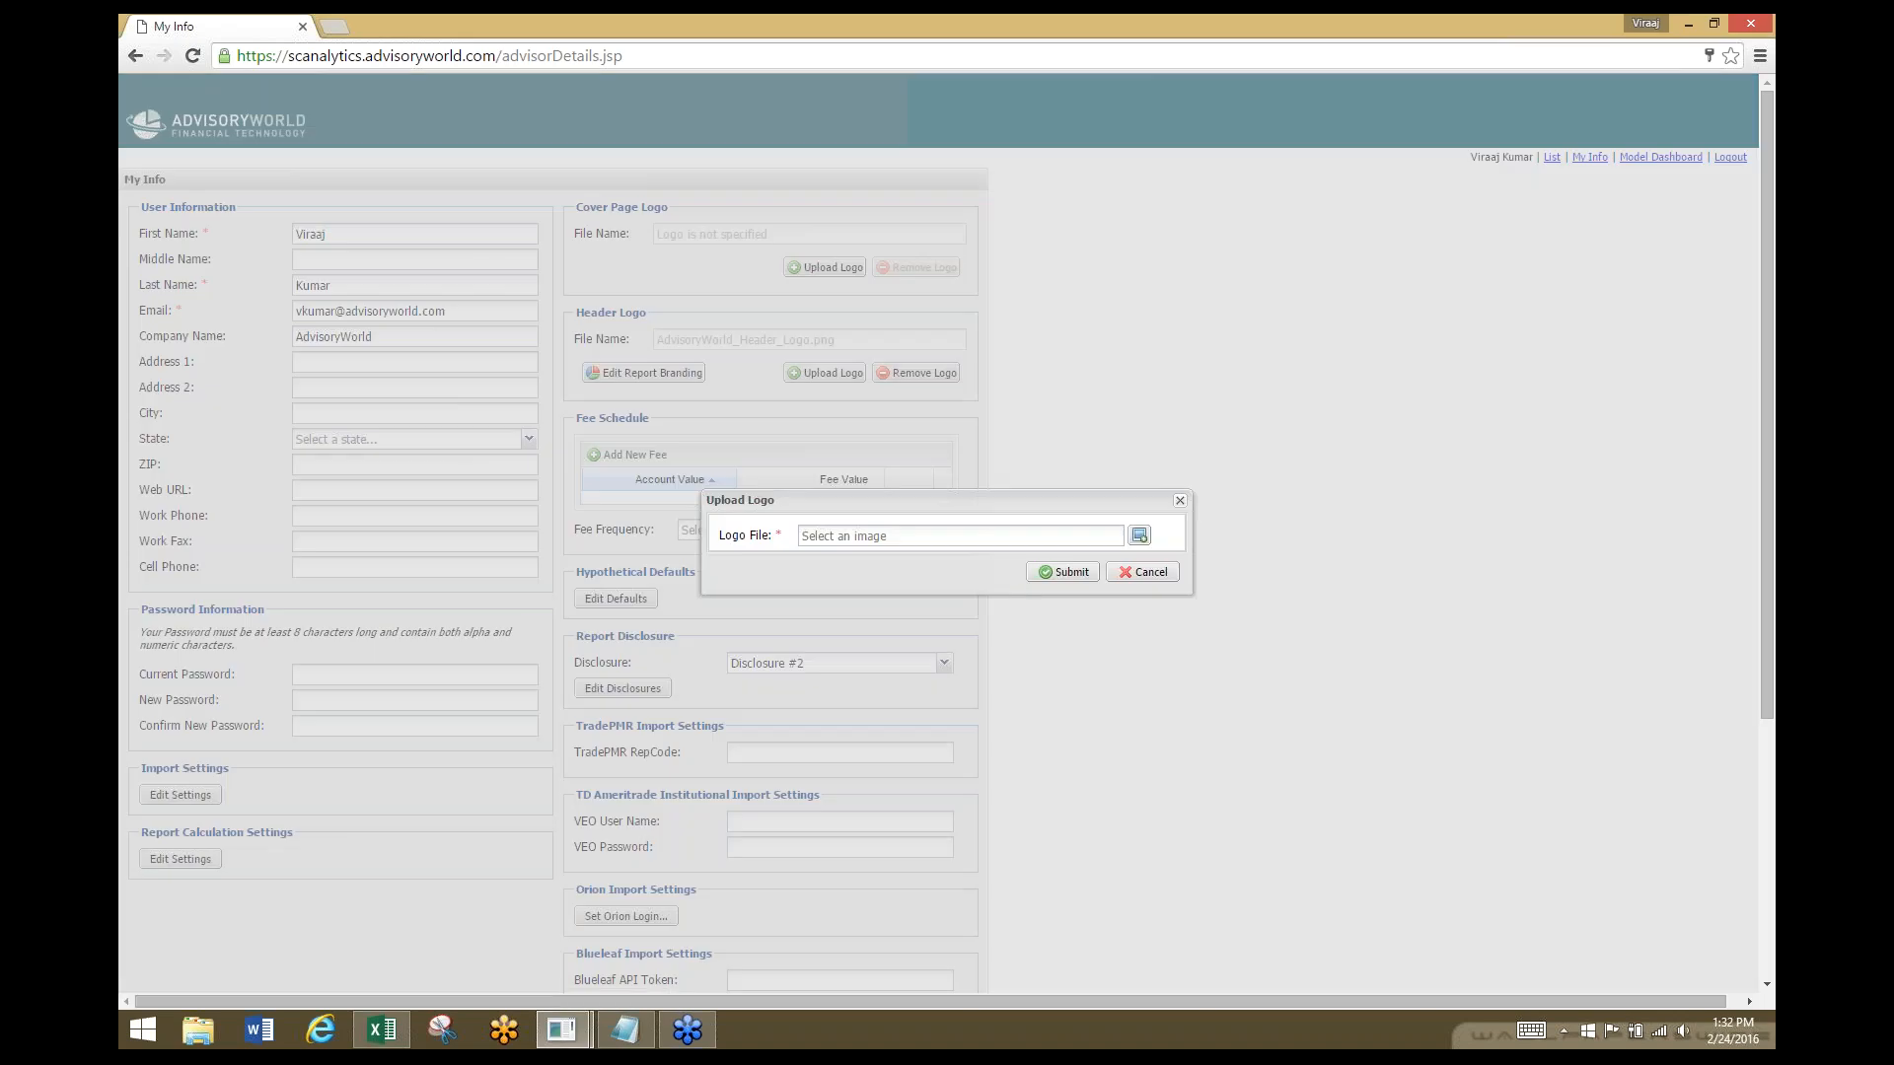
left_click(1139, 539)
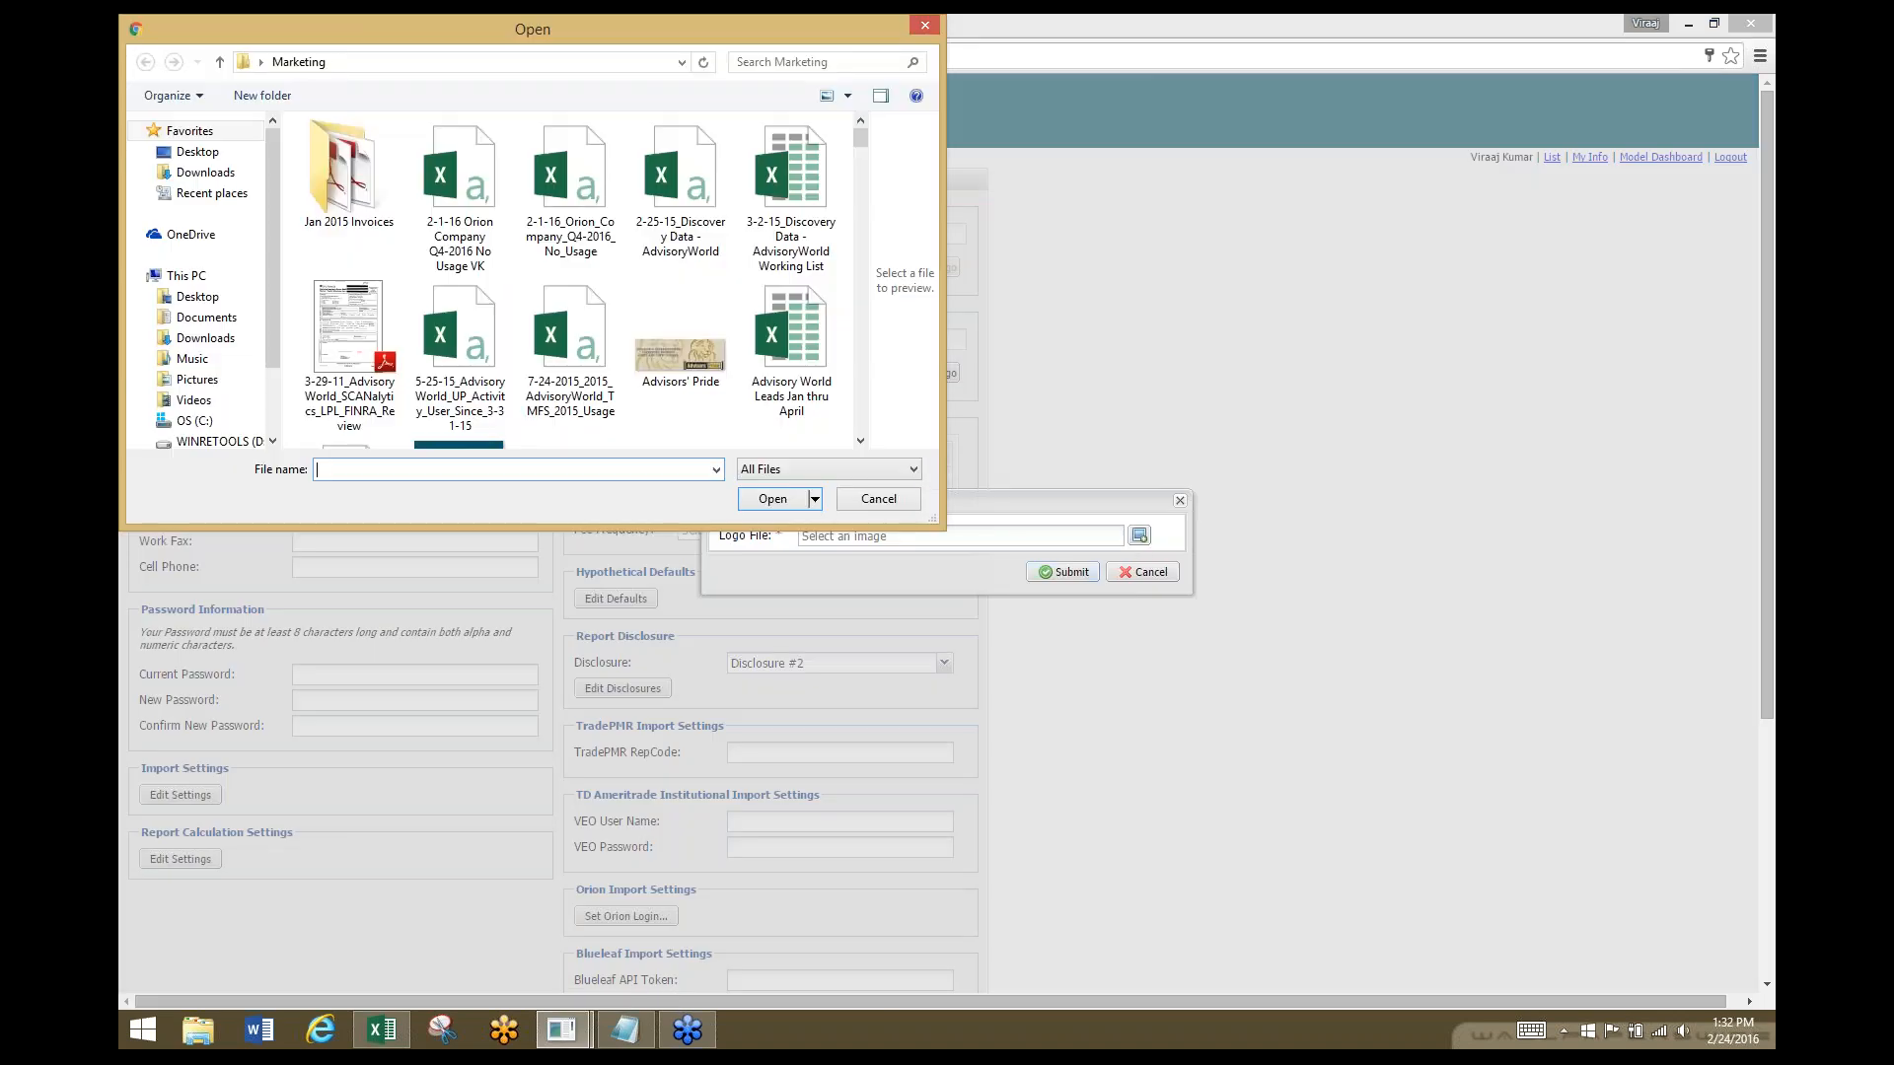
left_click(201, 153)
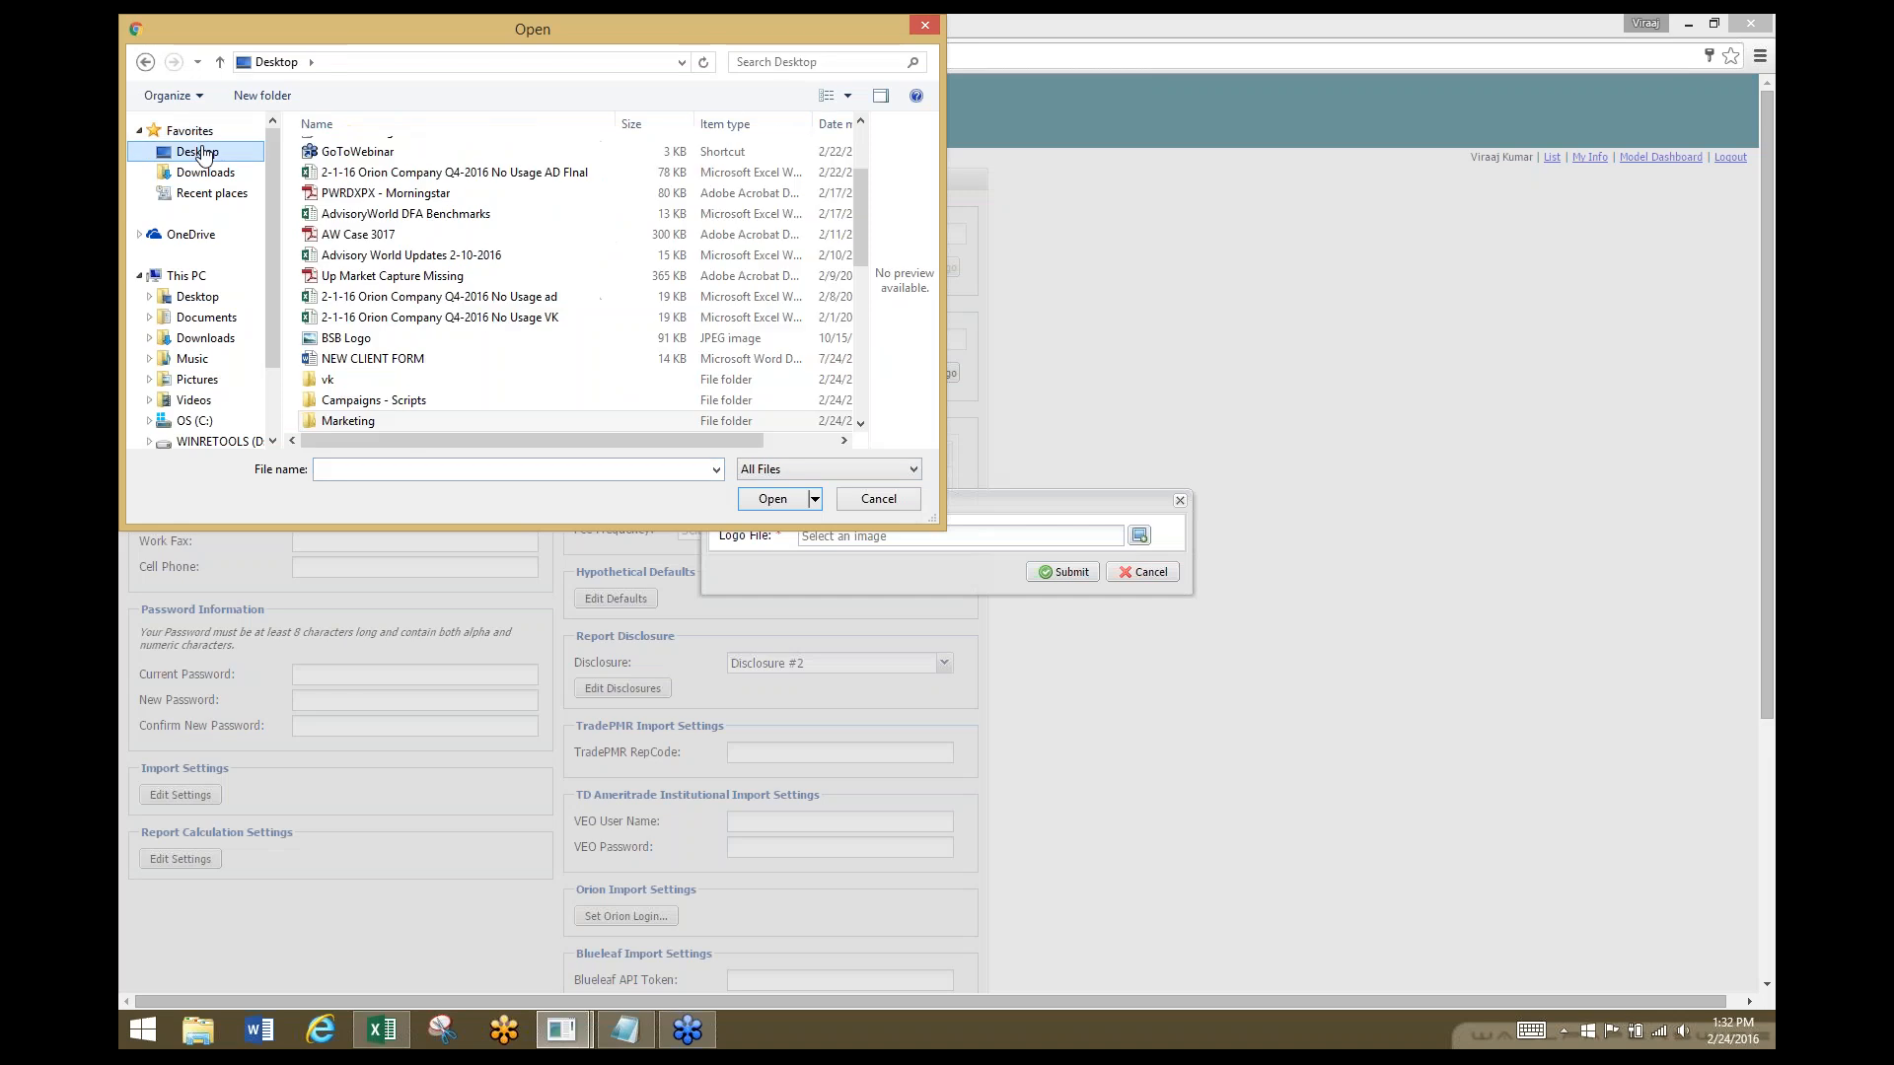
mouse_move(864, 231)
left_mouse_down()
mouse_move(868, 157)
mouse_move(868, 213)
left_mouse_up()
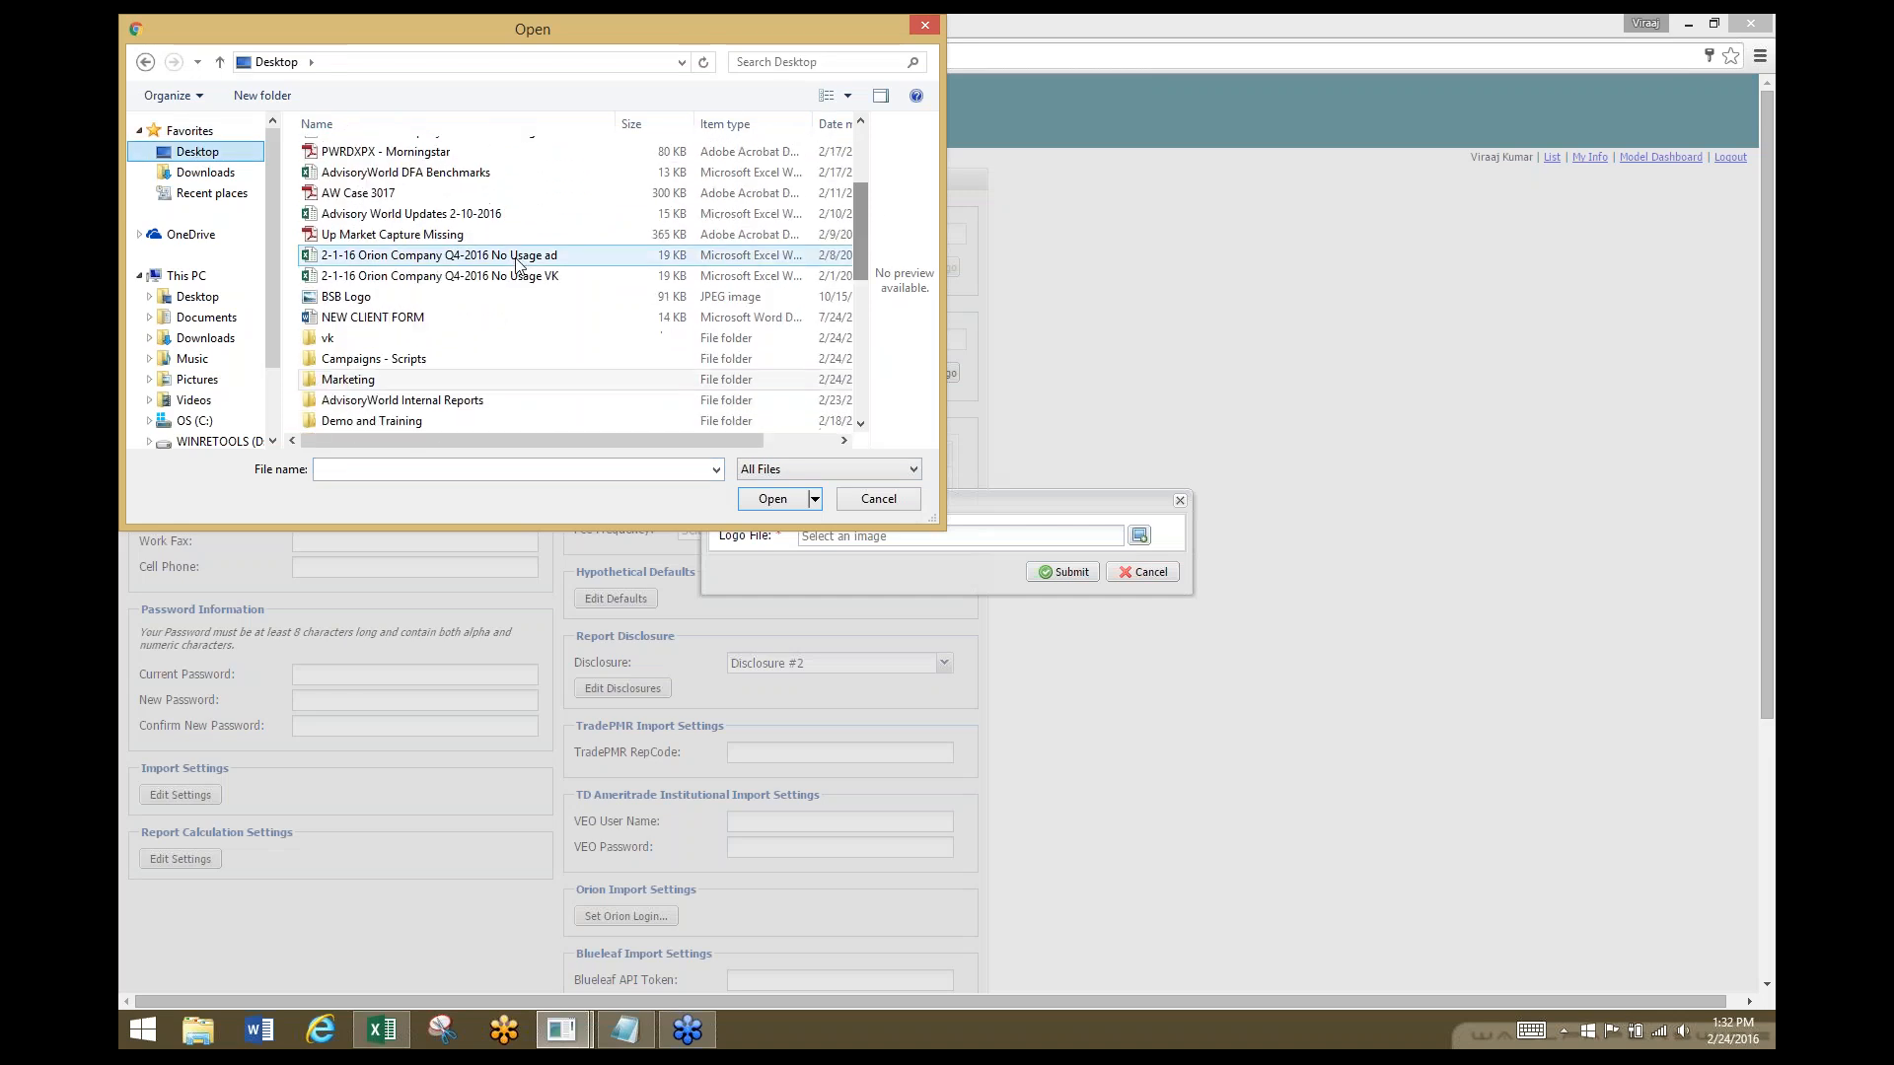
double_click(347, 297)
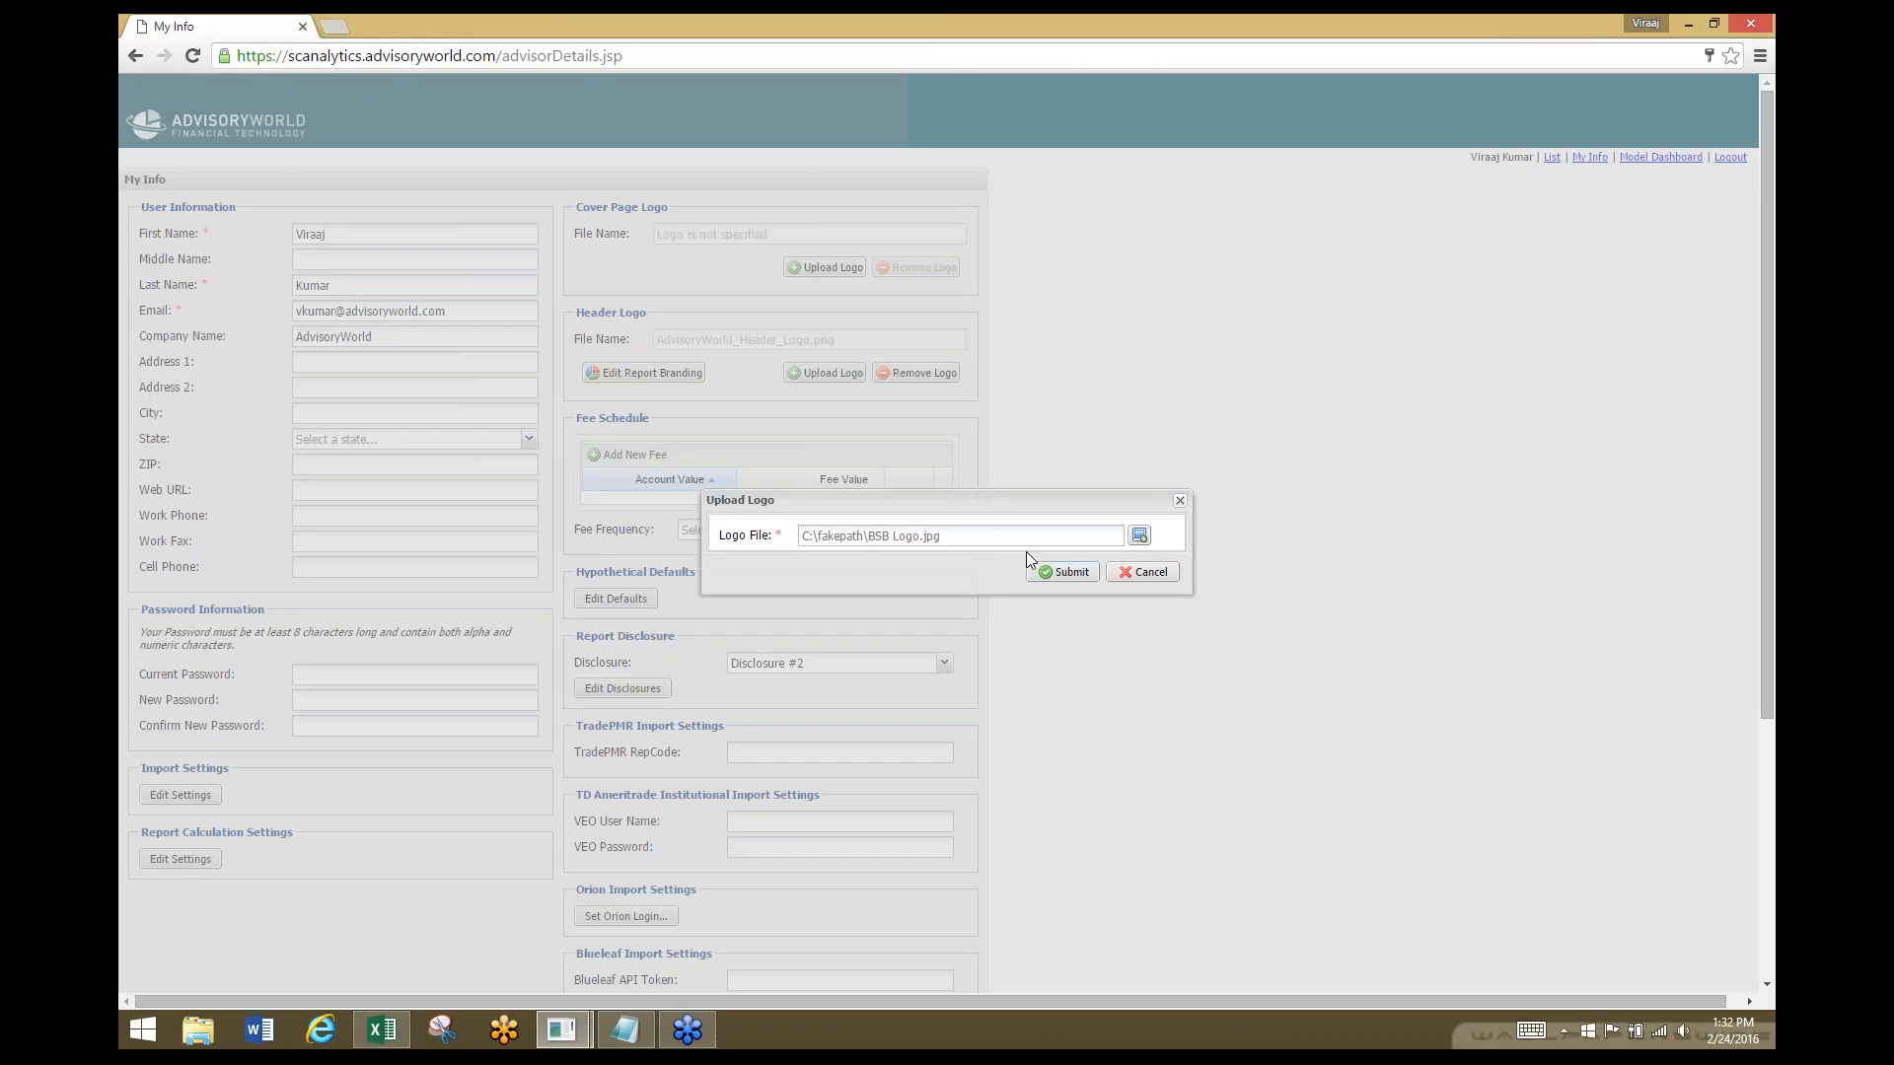
left_click(1072, 575)
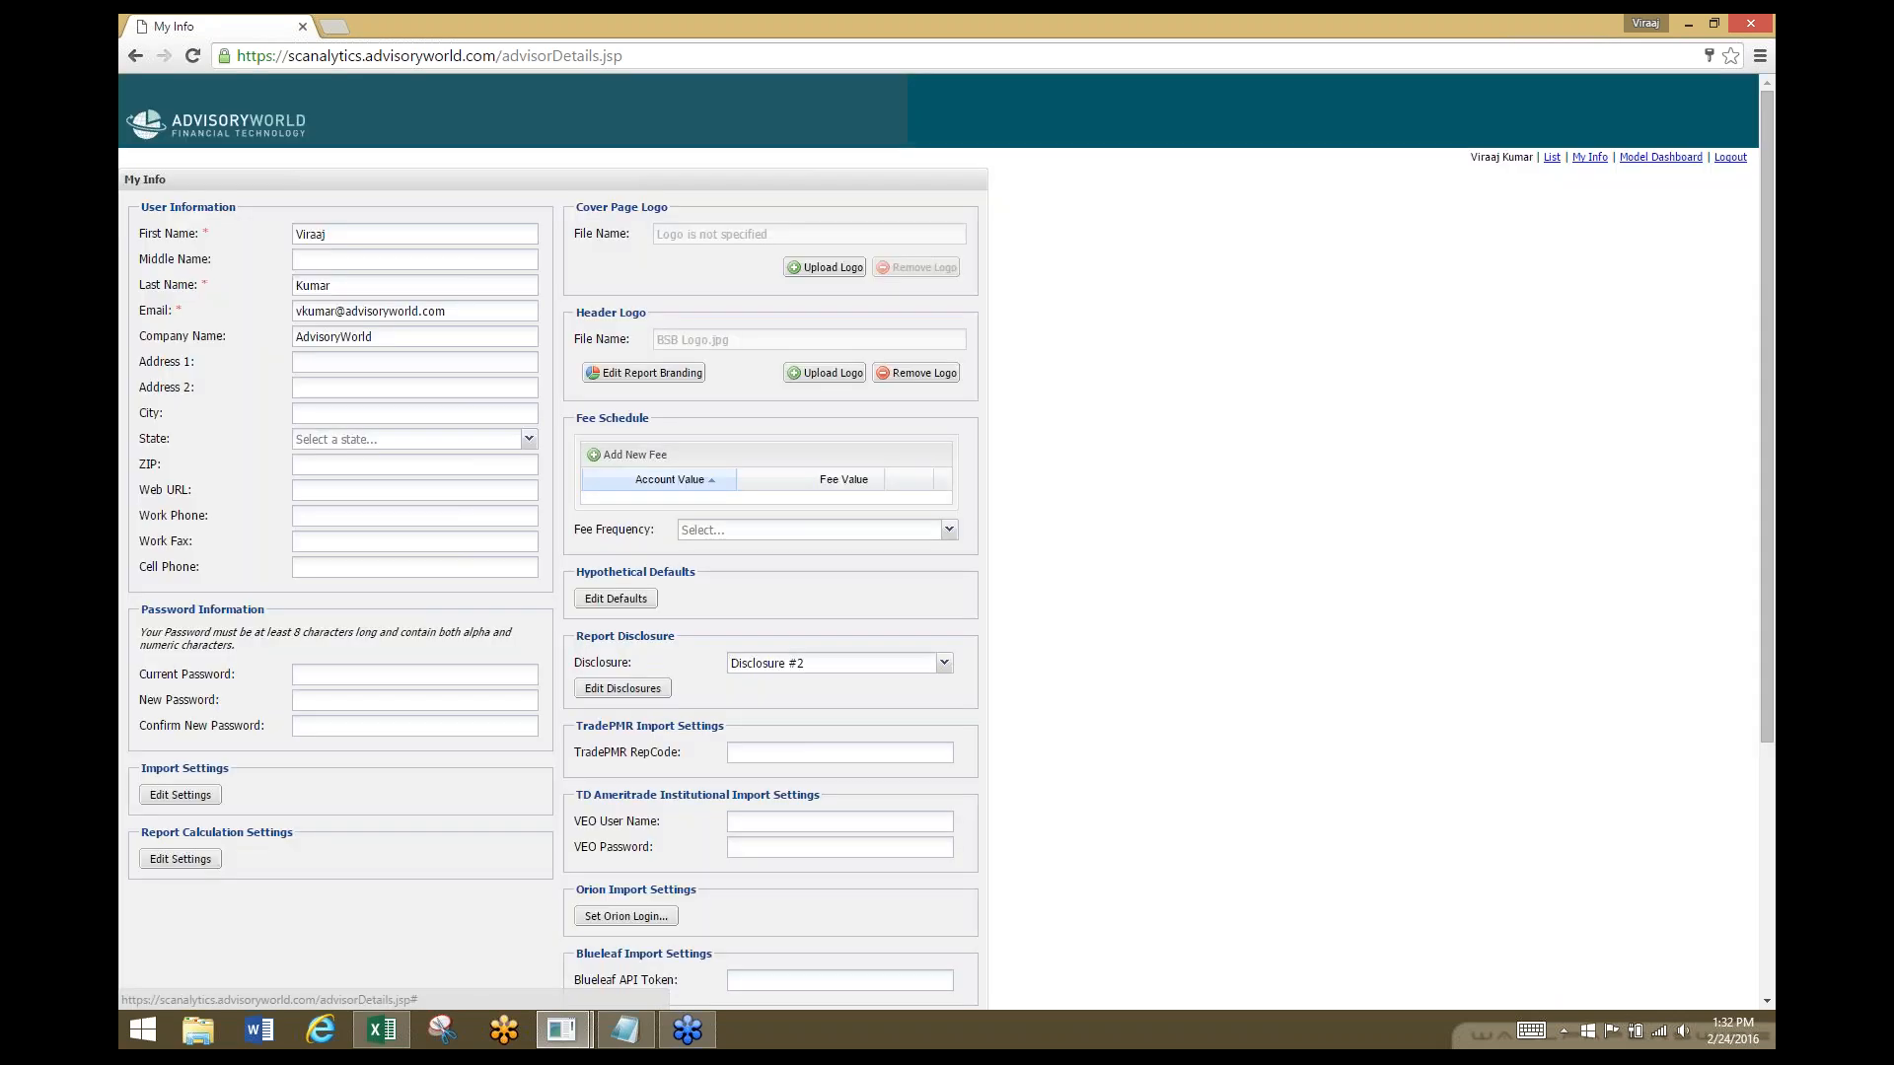
left_click(835, 269)
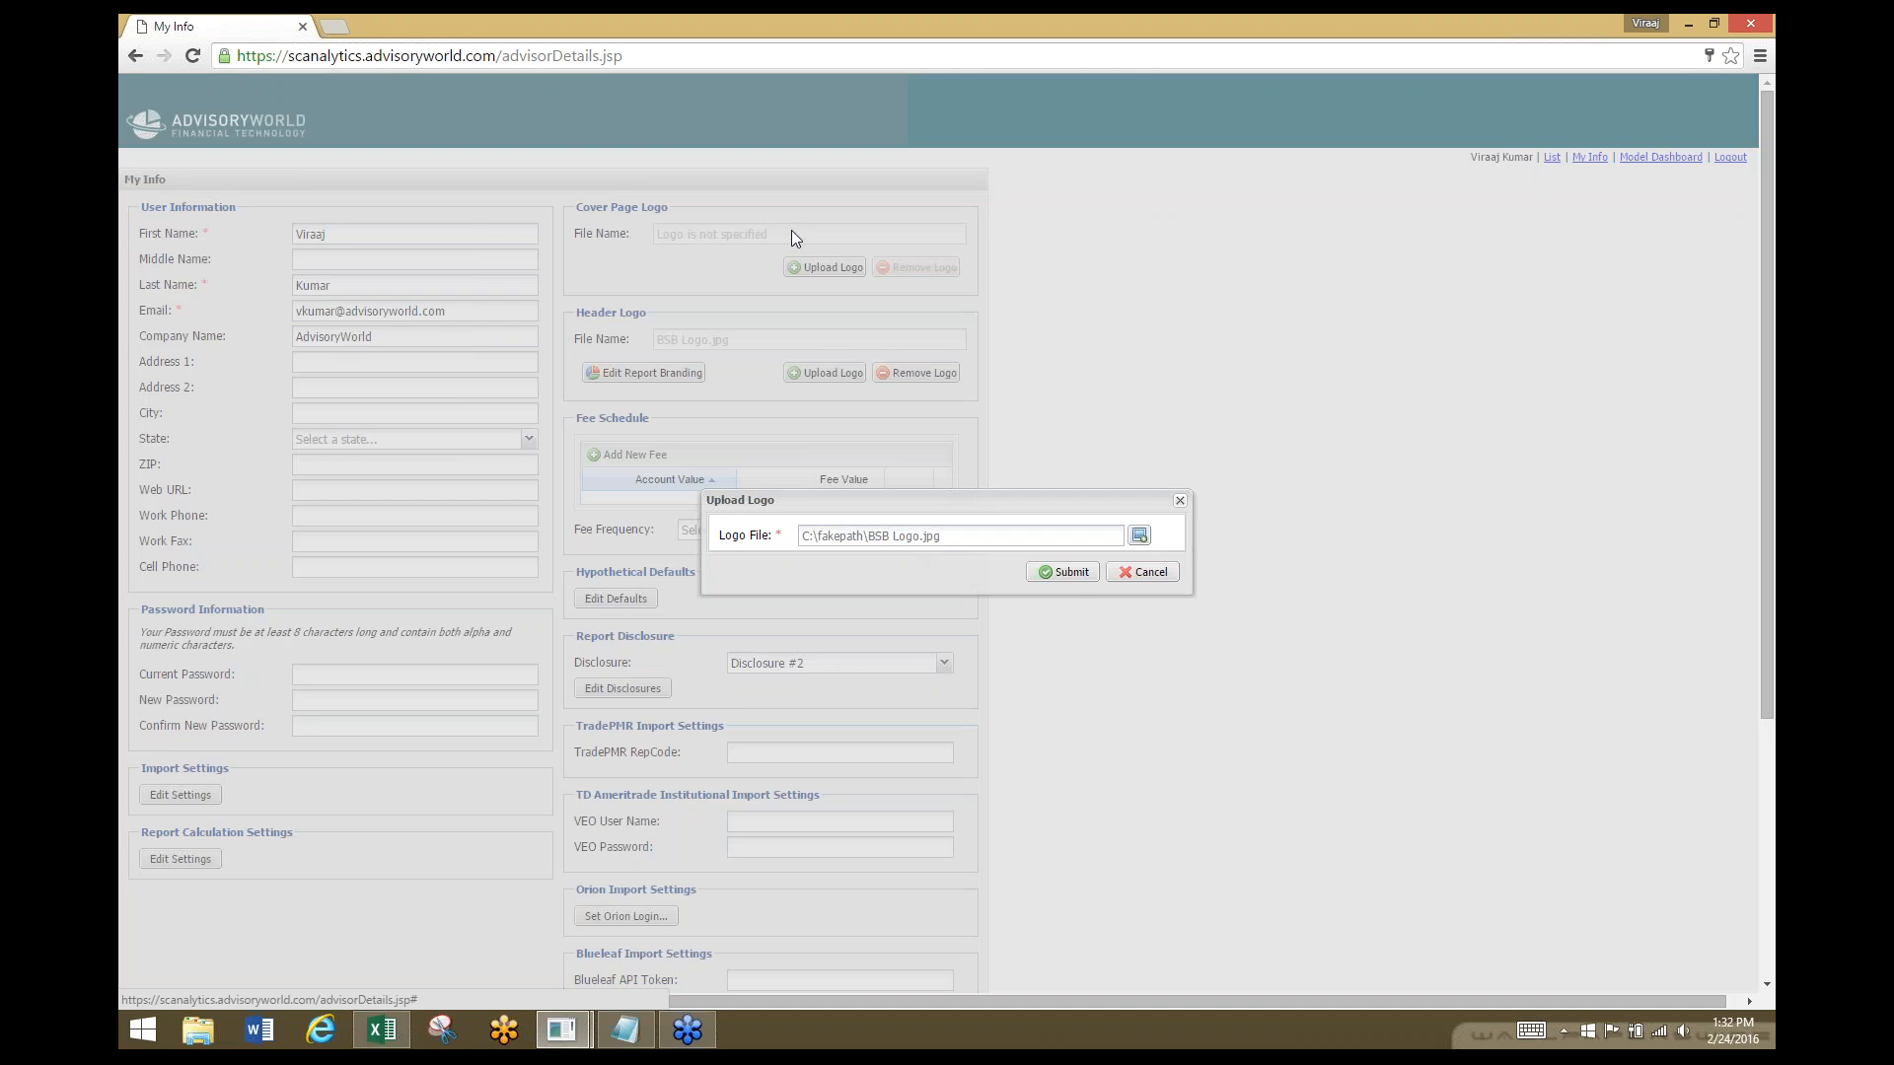
left_click(1061, 574)
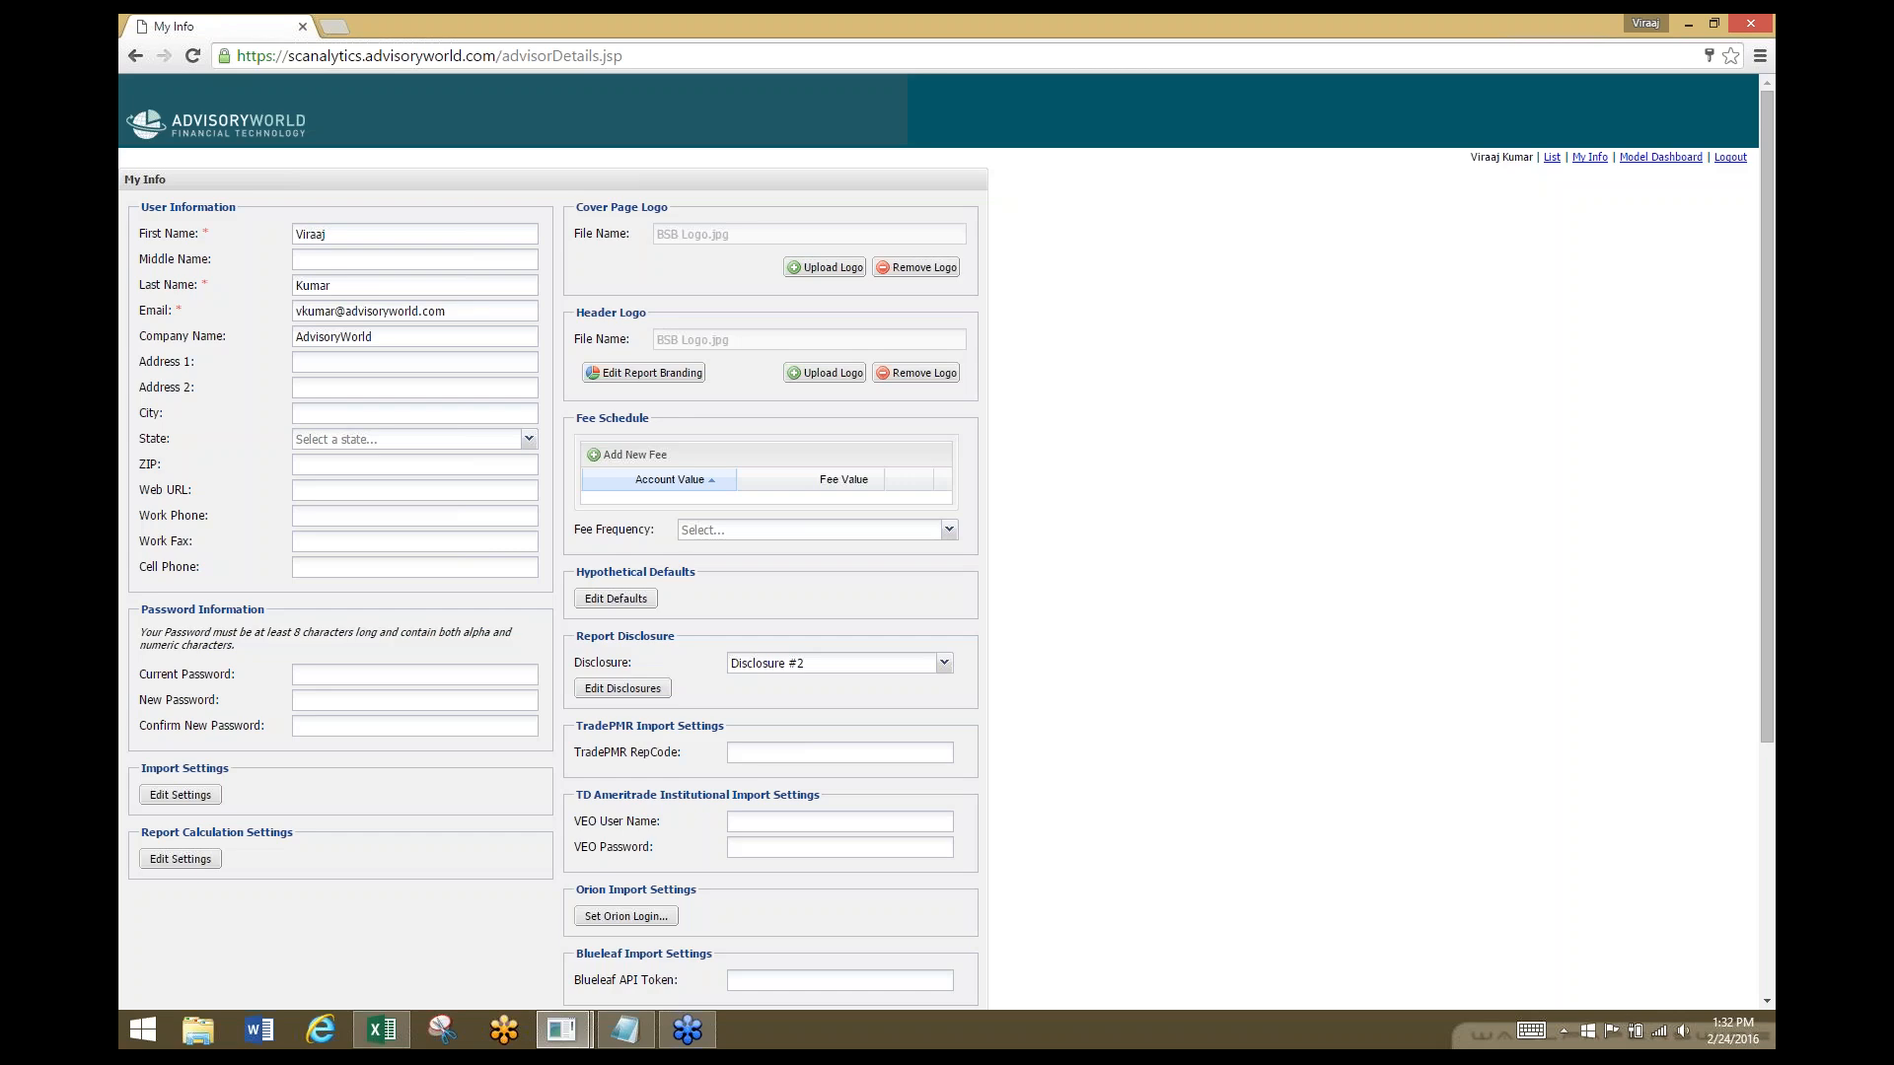
Set the Level 1 Header background color to dark blue 102f77 in the report branding settings.
left_click(653, 372)
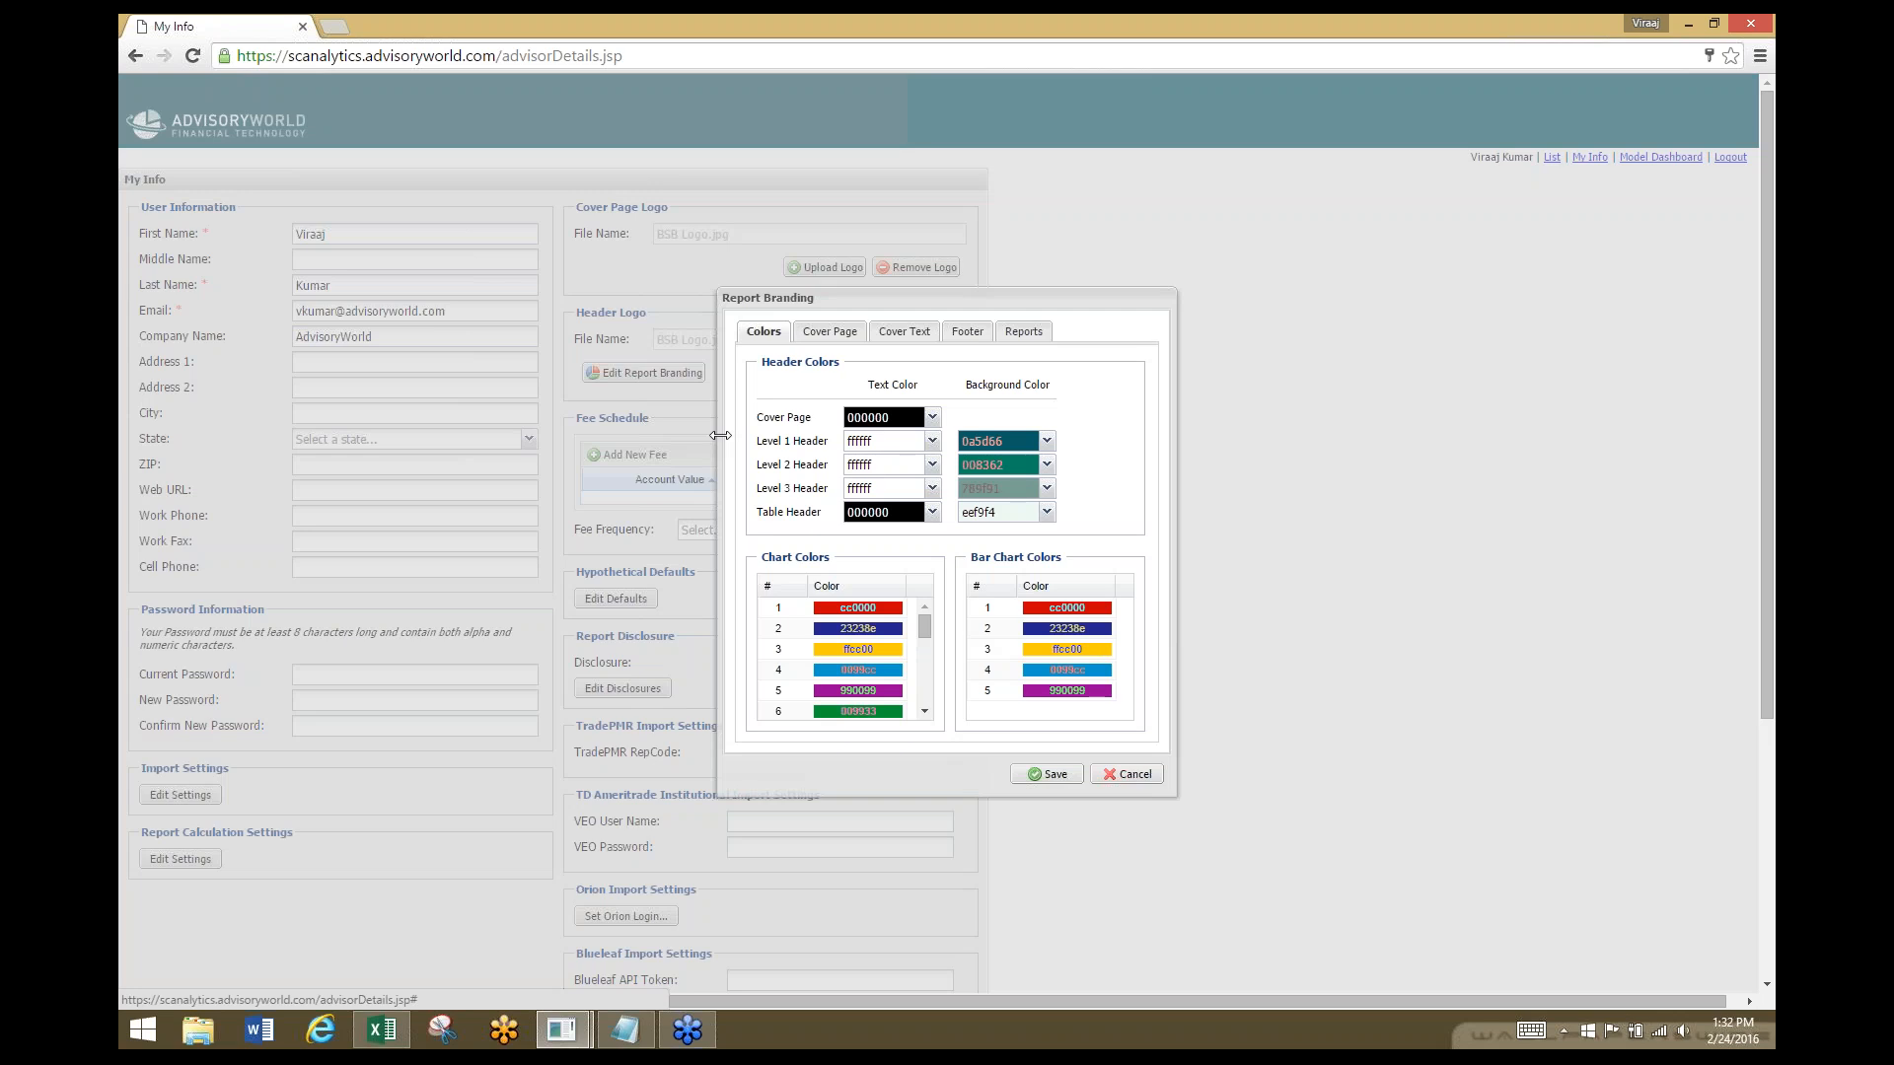
left_click(1047, 444)
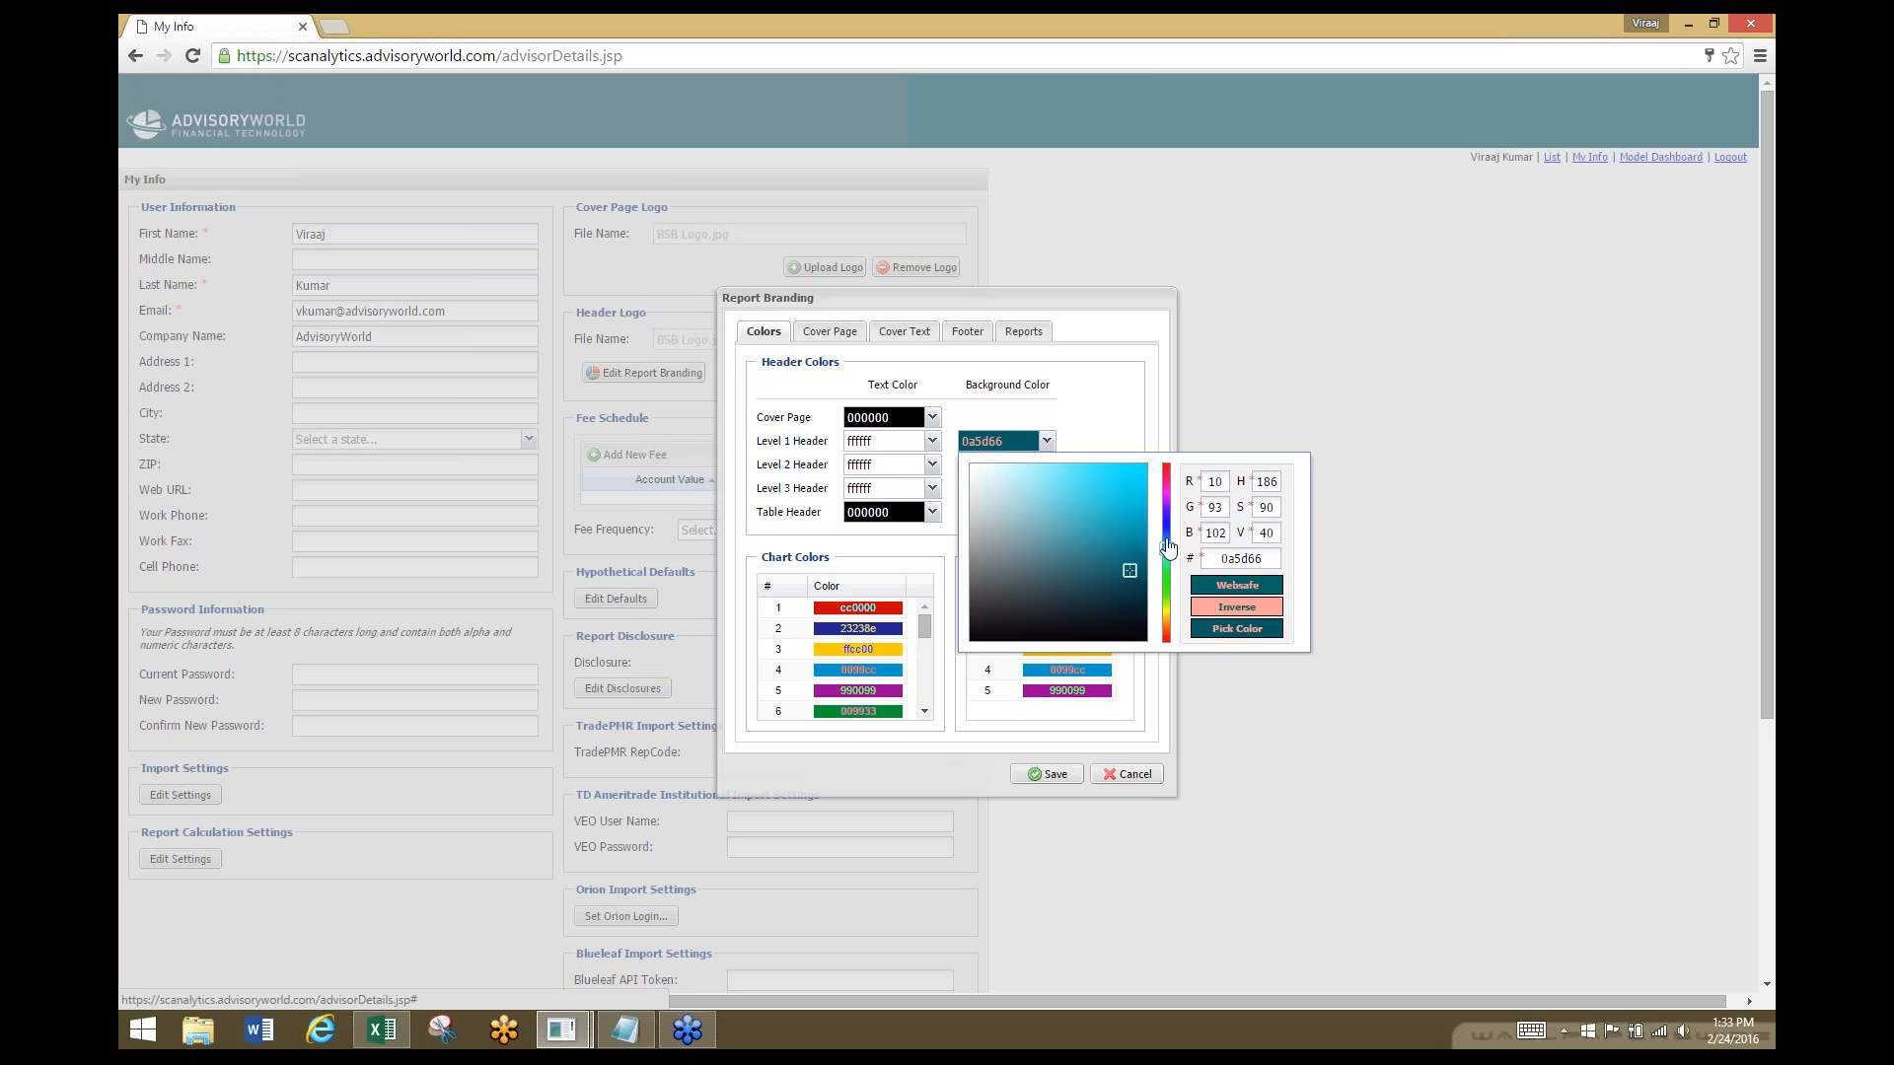
mouse_move(1168, 547)
left_mouse_down()
mouse_move(1167, 527)
mouse_move(1127, 560)
left_mouse_up()
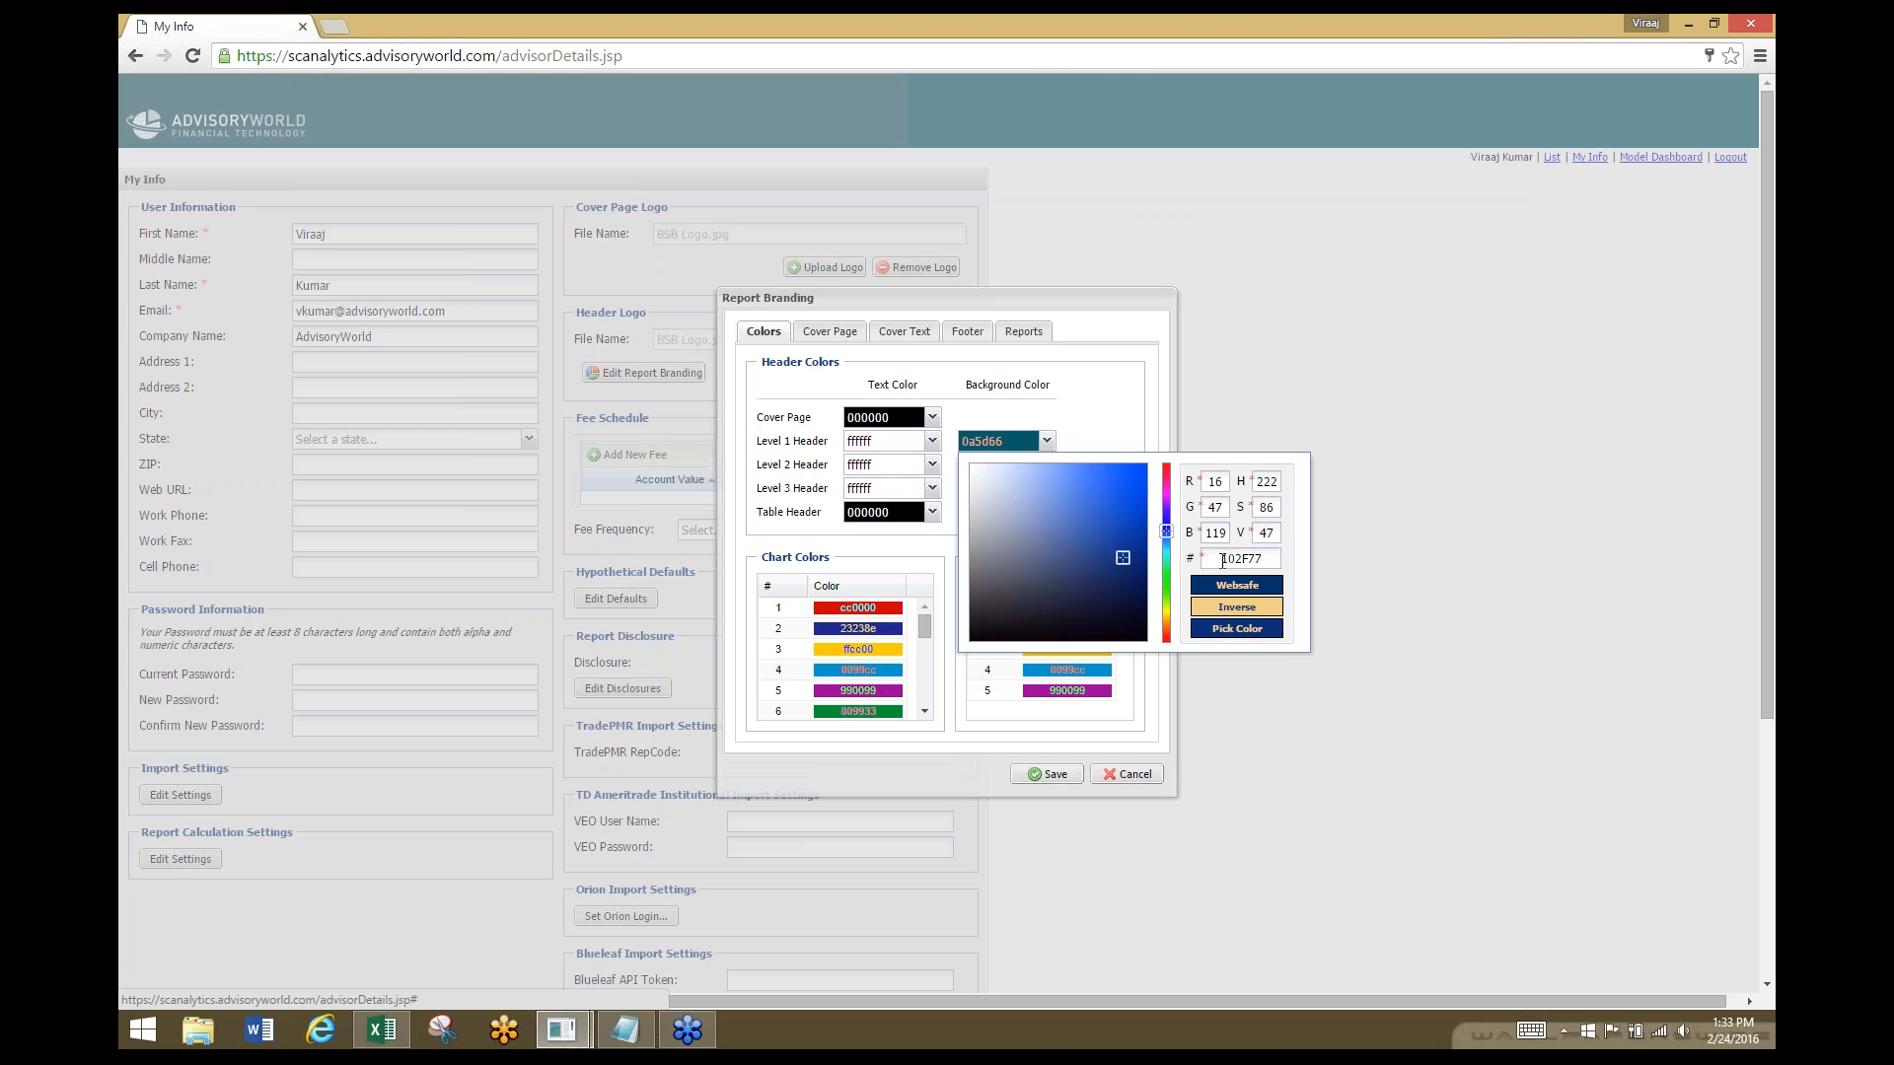
left_click(1237, 629)
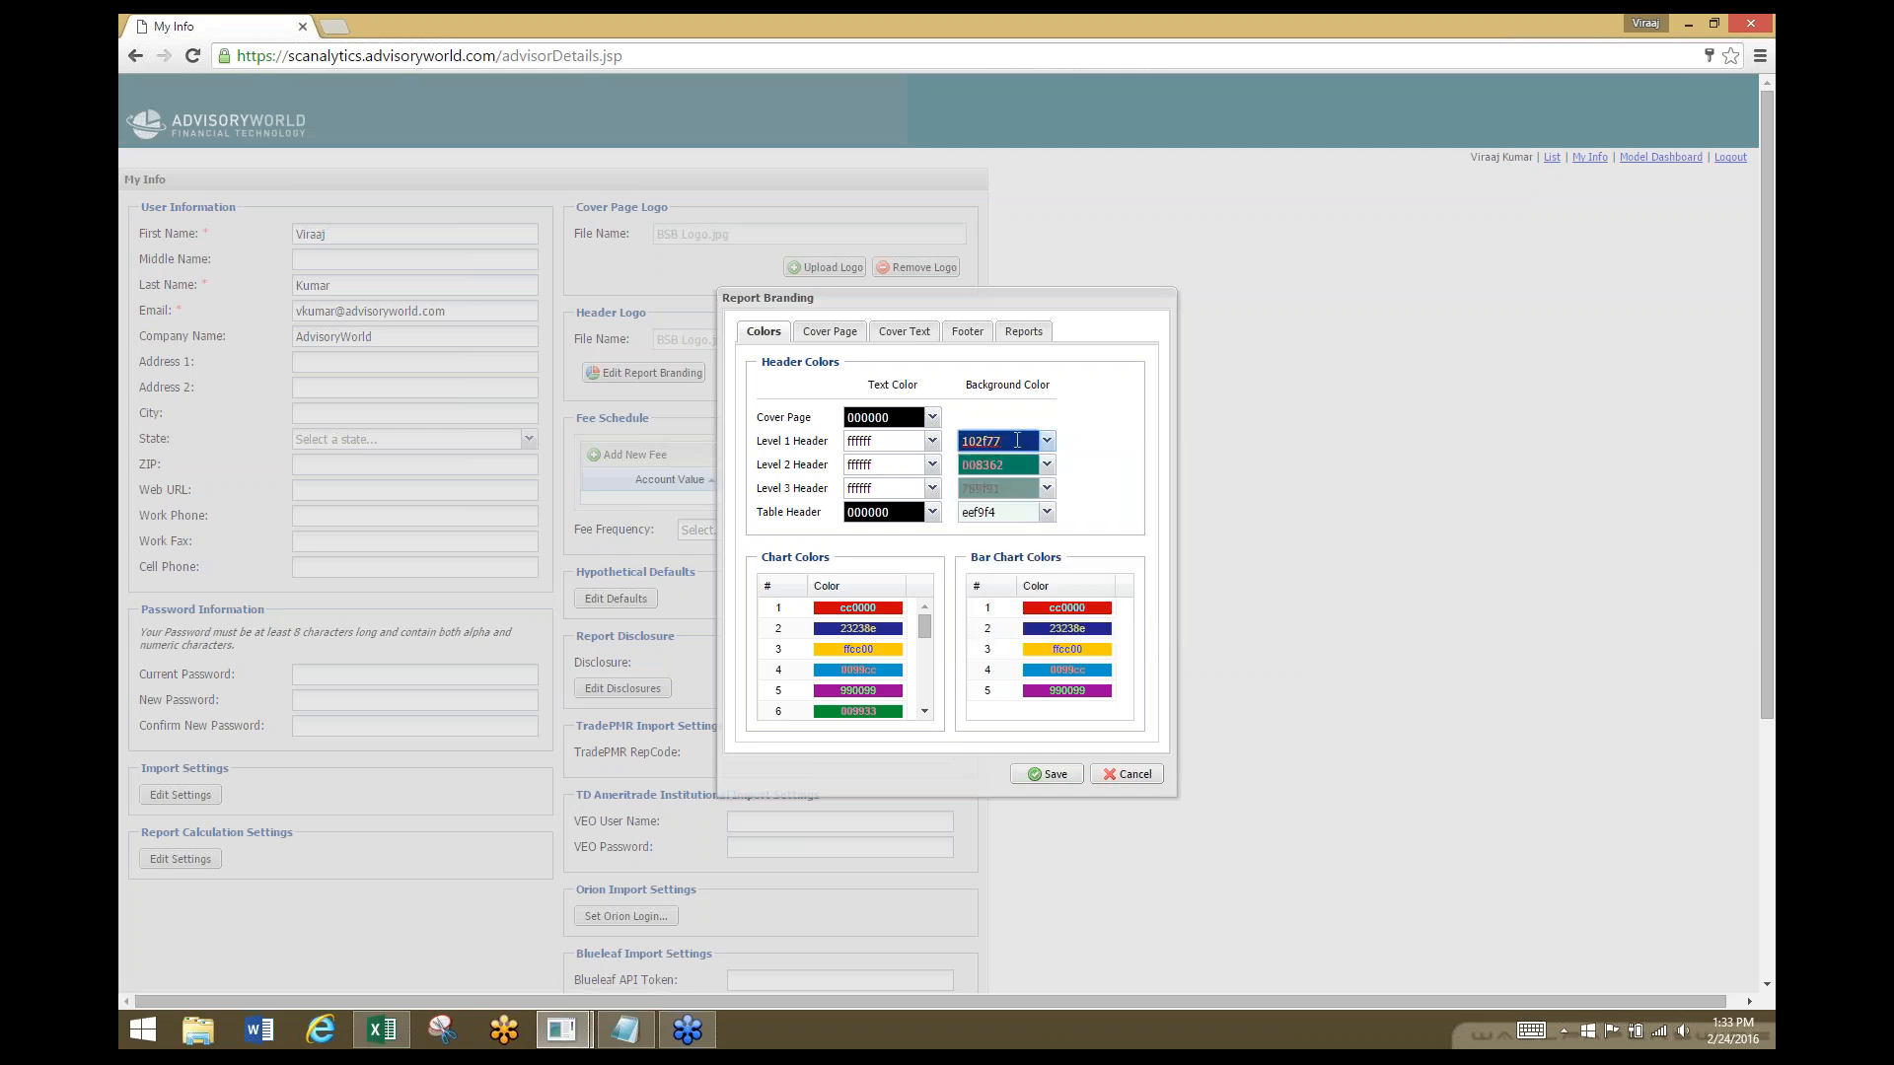
Copy the Level 1 Header background color 102f77 into the first chart color and the first bar chart color.
double_click(979, 441)
key("ctrl+c")
left_click(886, 608)
key("ctrl+v")
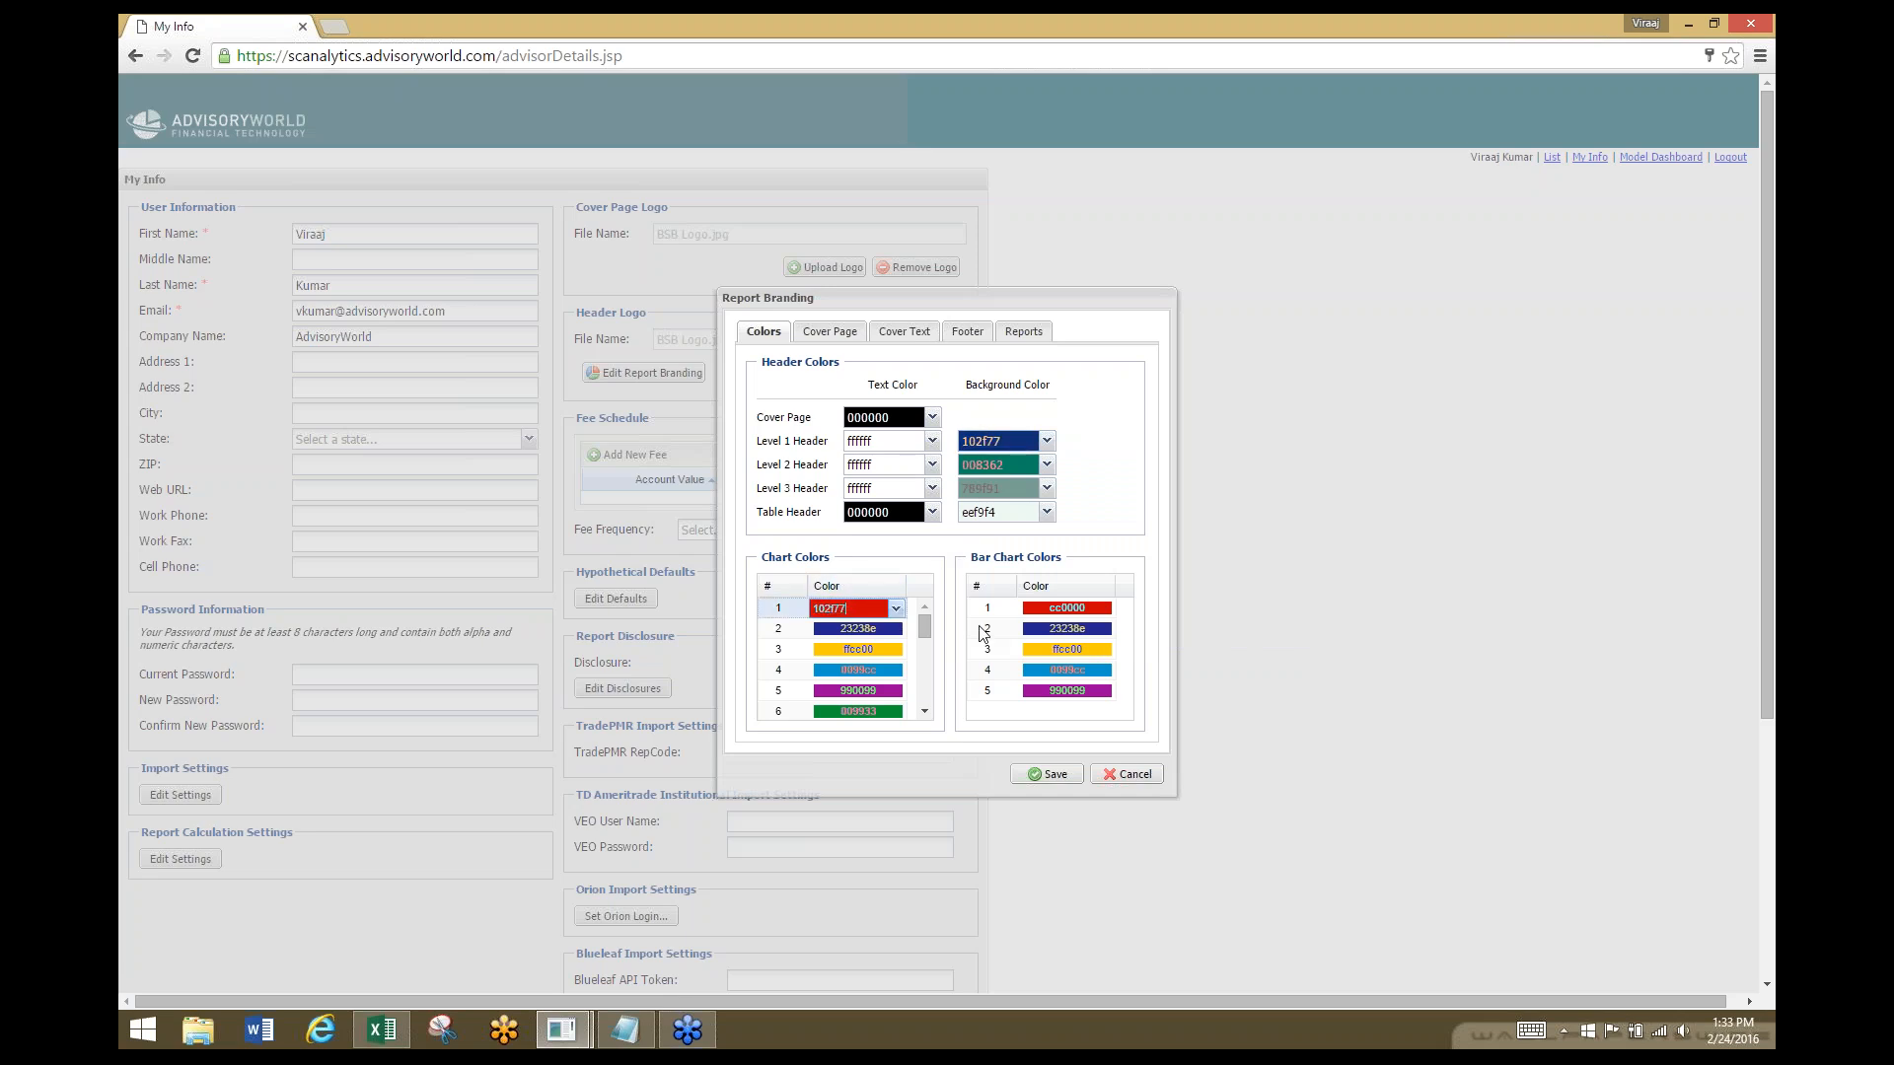
left_click(1065, 606)
key("ctrl+v")
left_click(1110, 507)
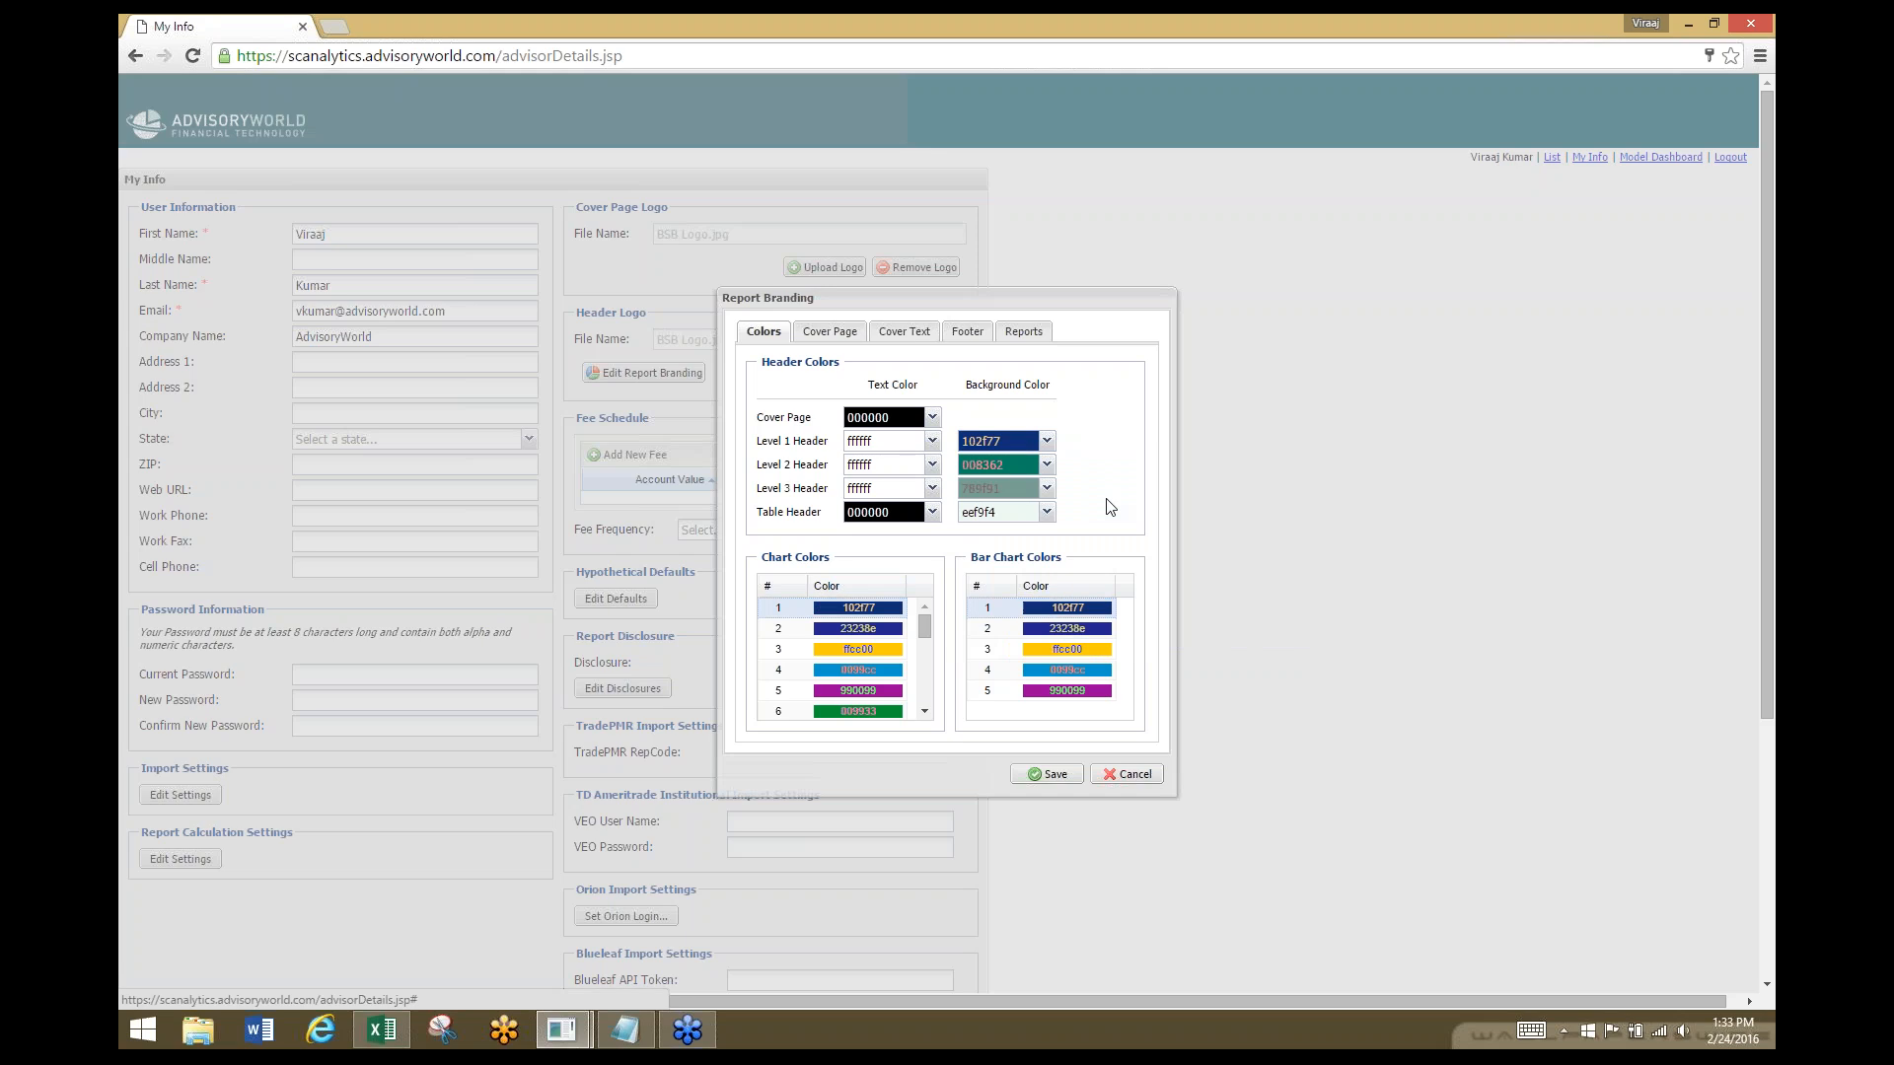
Set the Level 2 Header background color to dark gray 353d3b.
left_click(1046, 465)
left_click_drag(1135, 573, 994, 622)
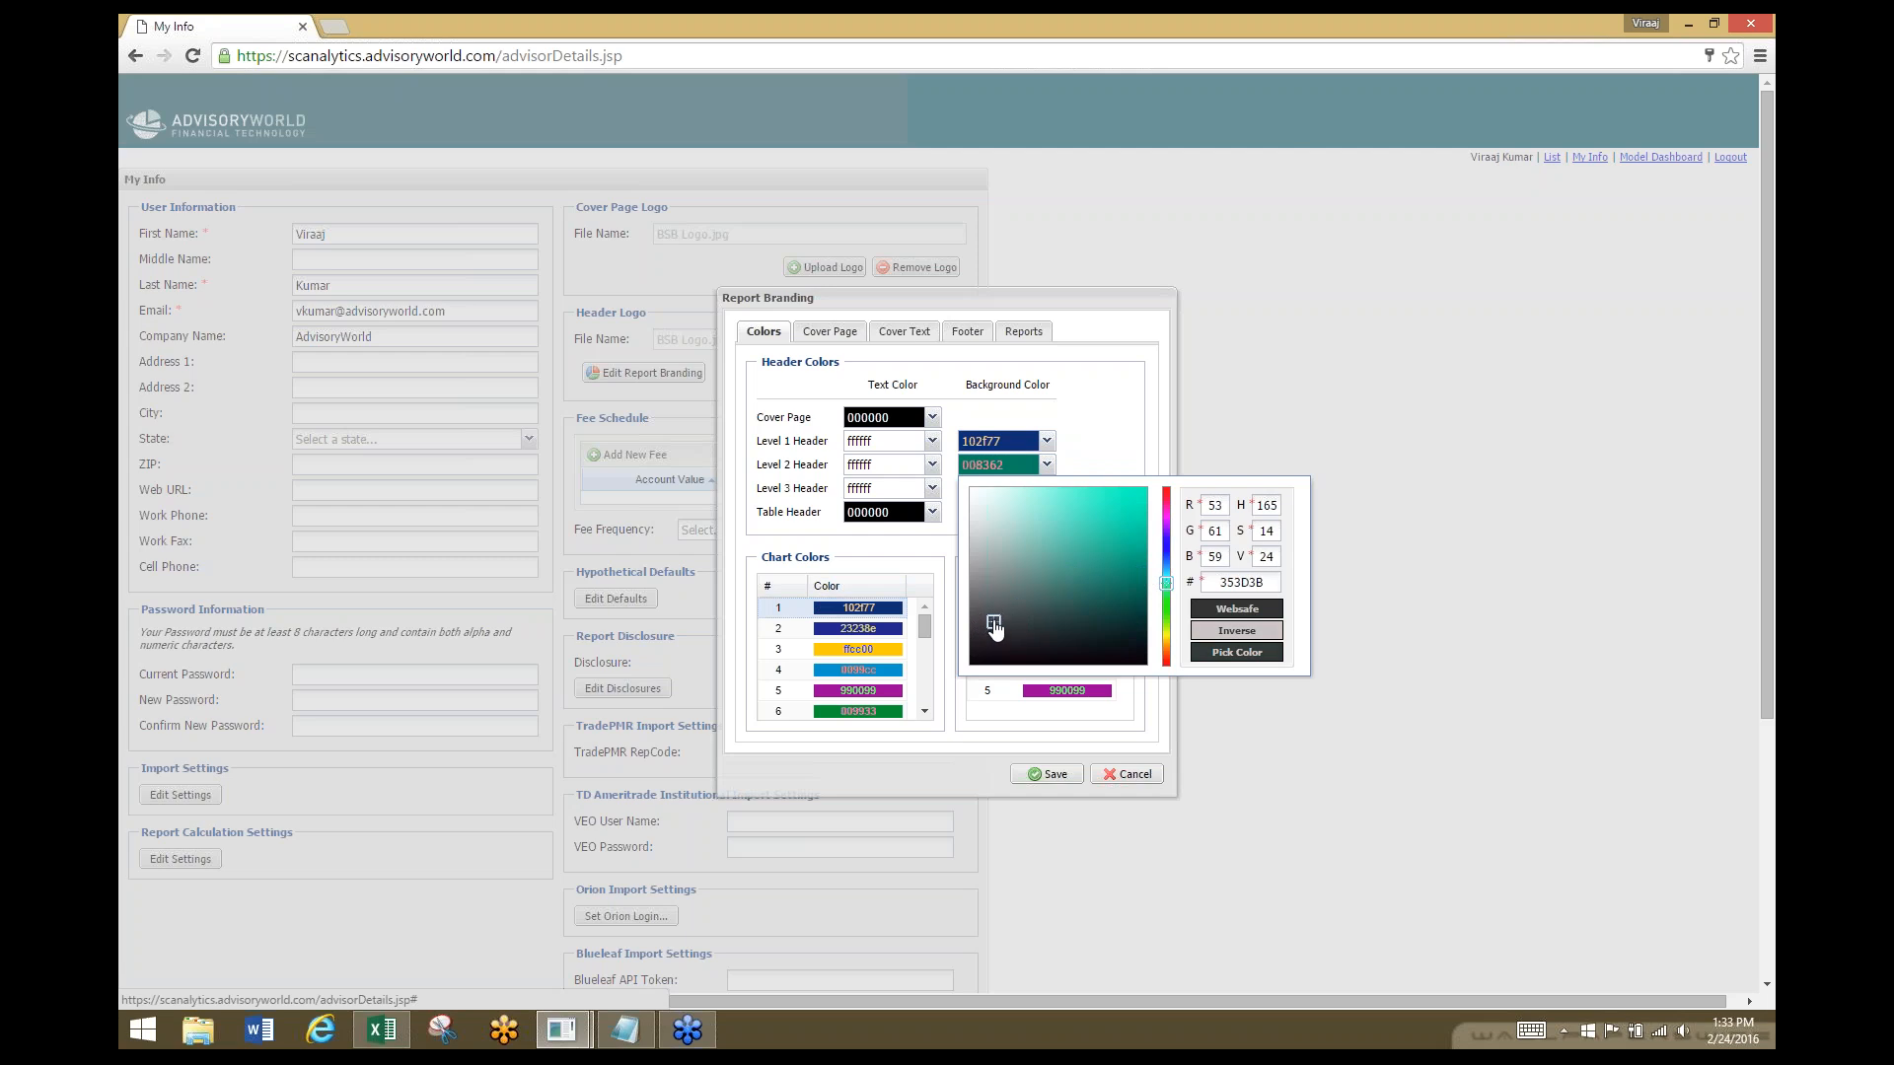
left_click(1245, 655)
Copy the Level 2 Header background color 353d3b into the second chart color and the second bar chart color.
left_click_drag(1007, 469, 963, 469)
key("ctrl+c")
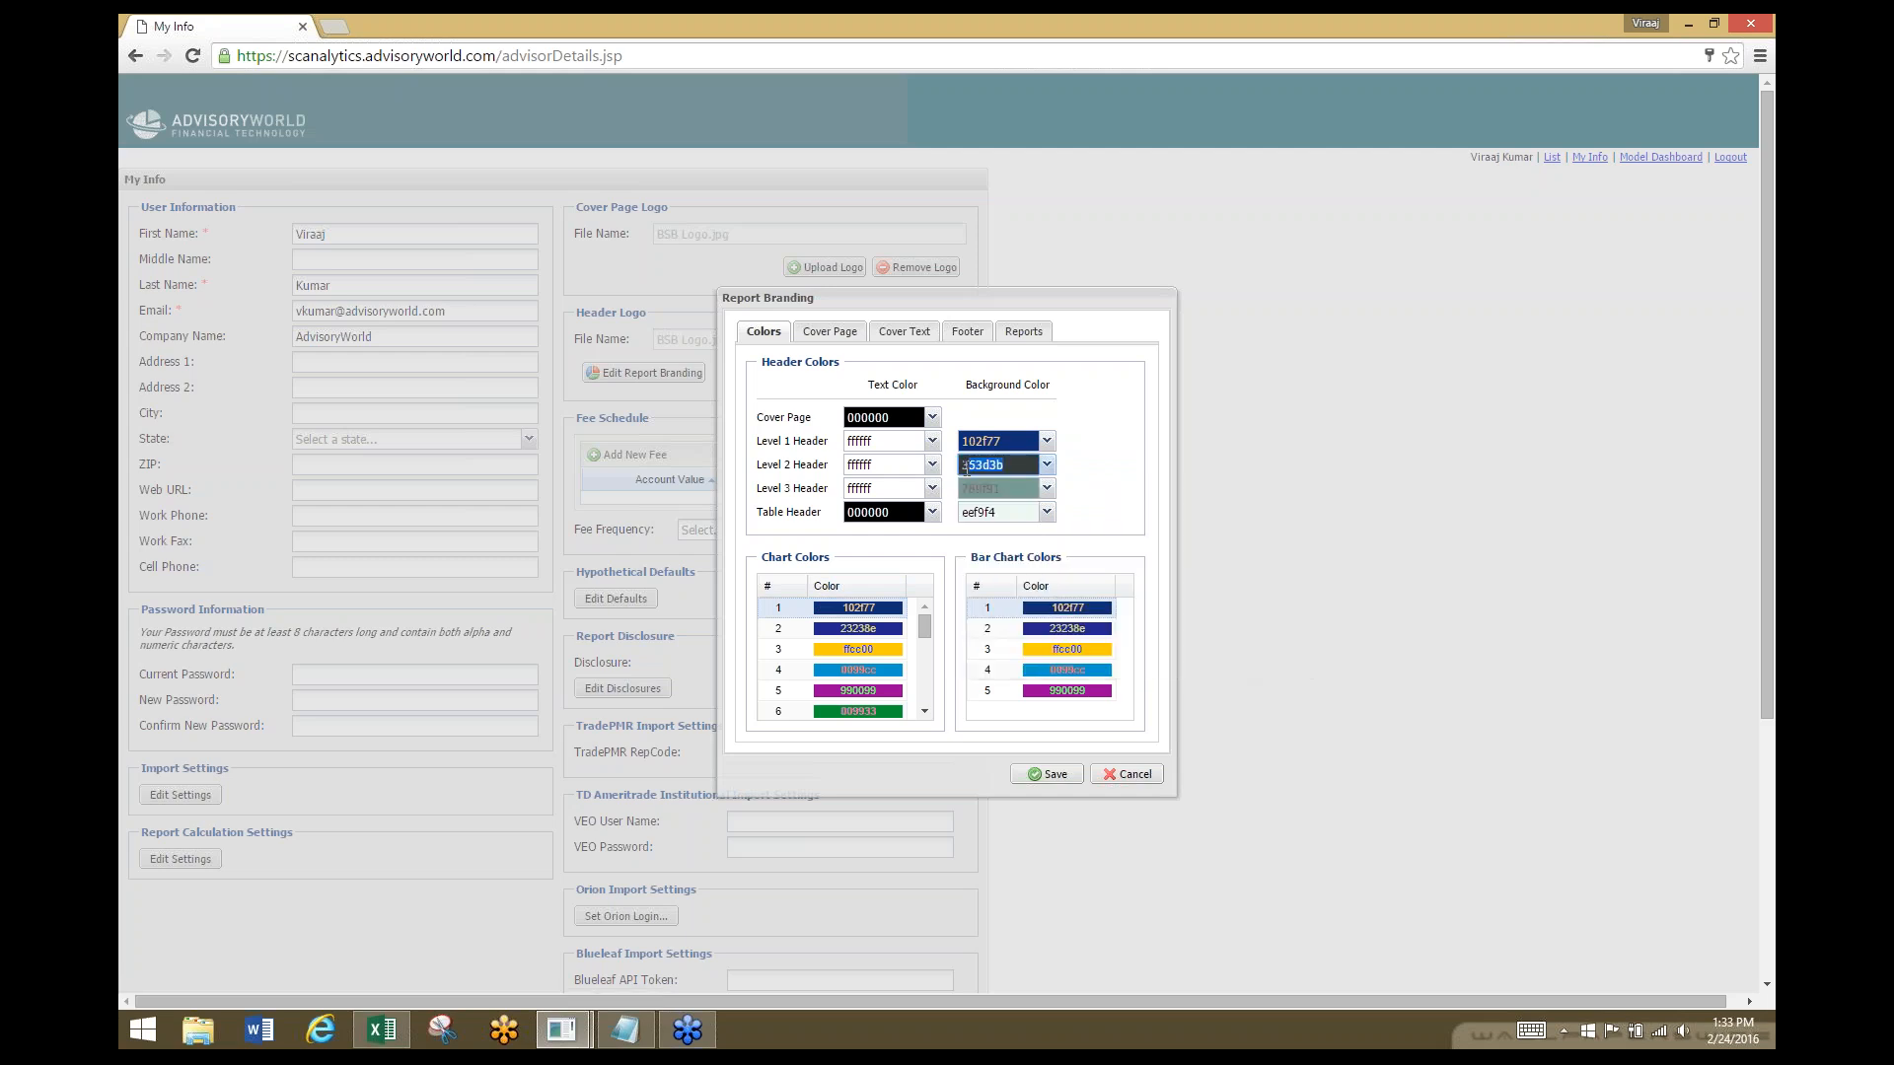
left_click(894, 632)
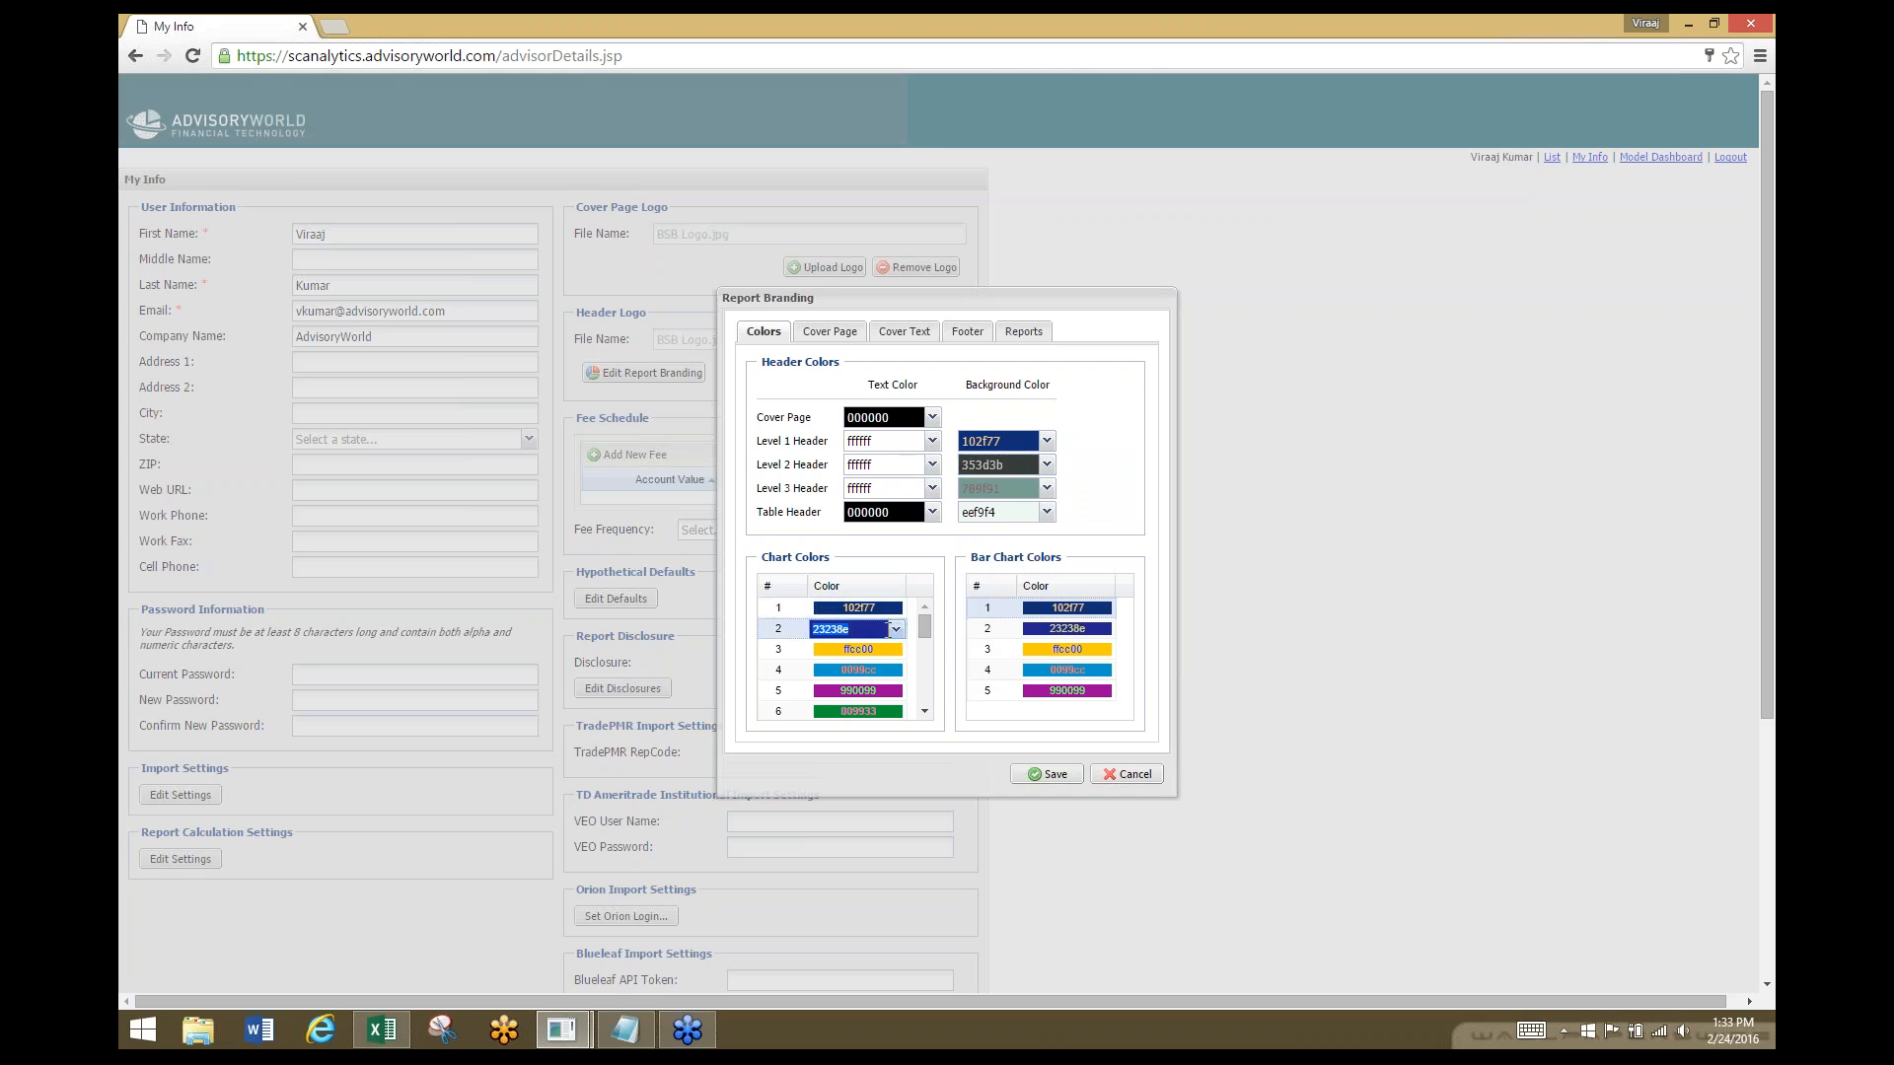
key("ctrl+v")
left_click(1055, 630)
key("ctrl+v")
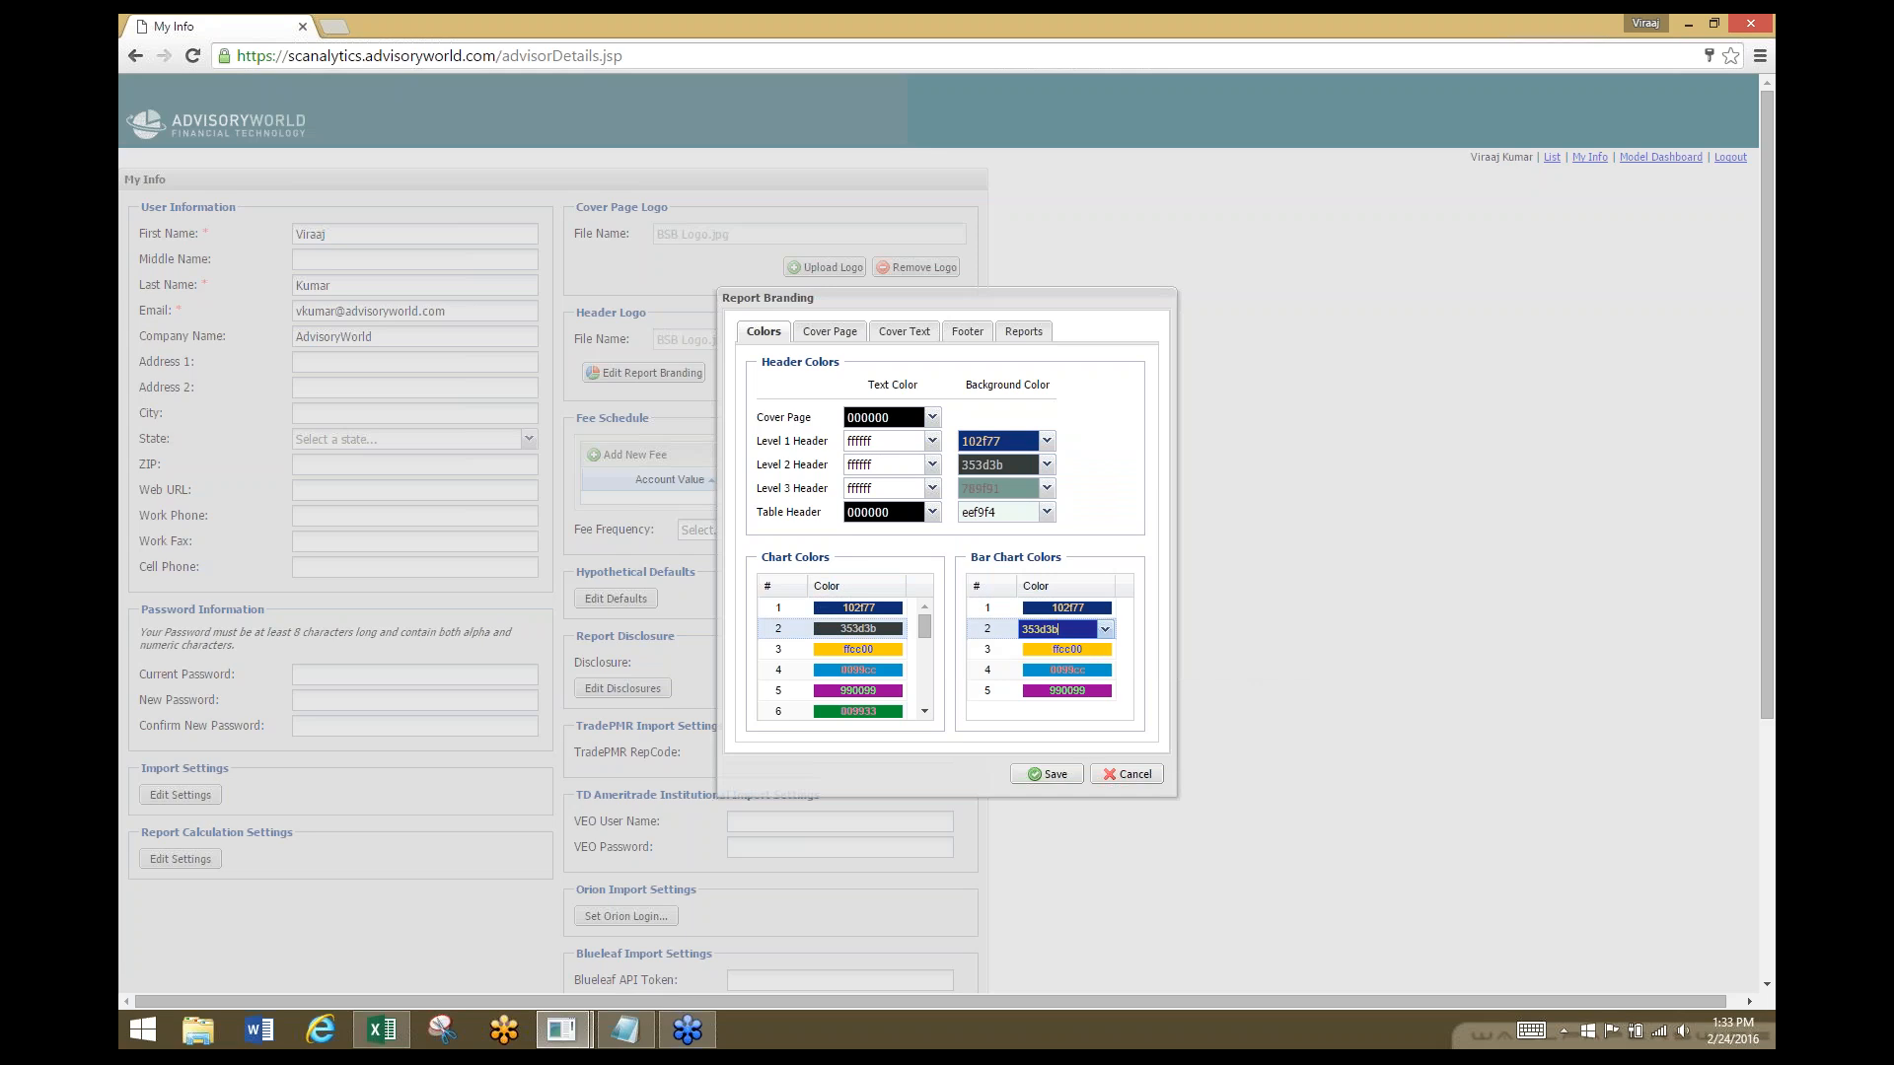
left_click(1088, 494)
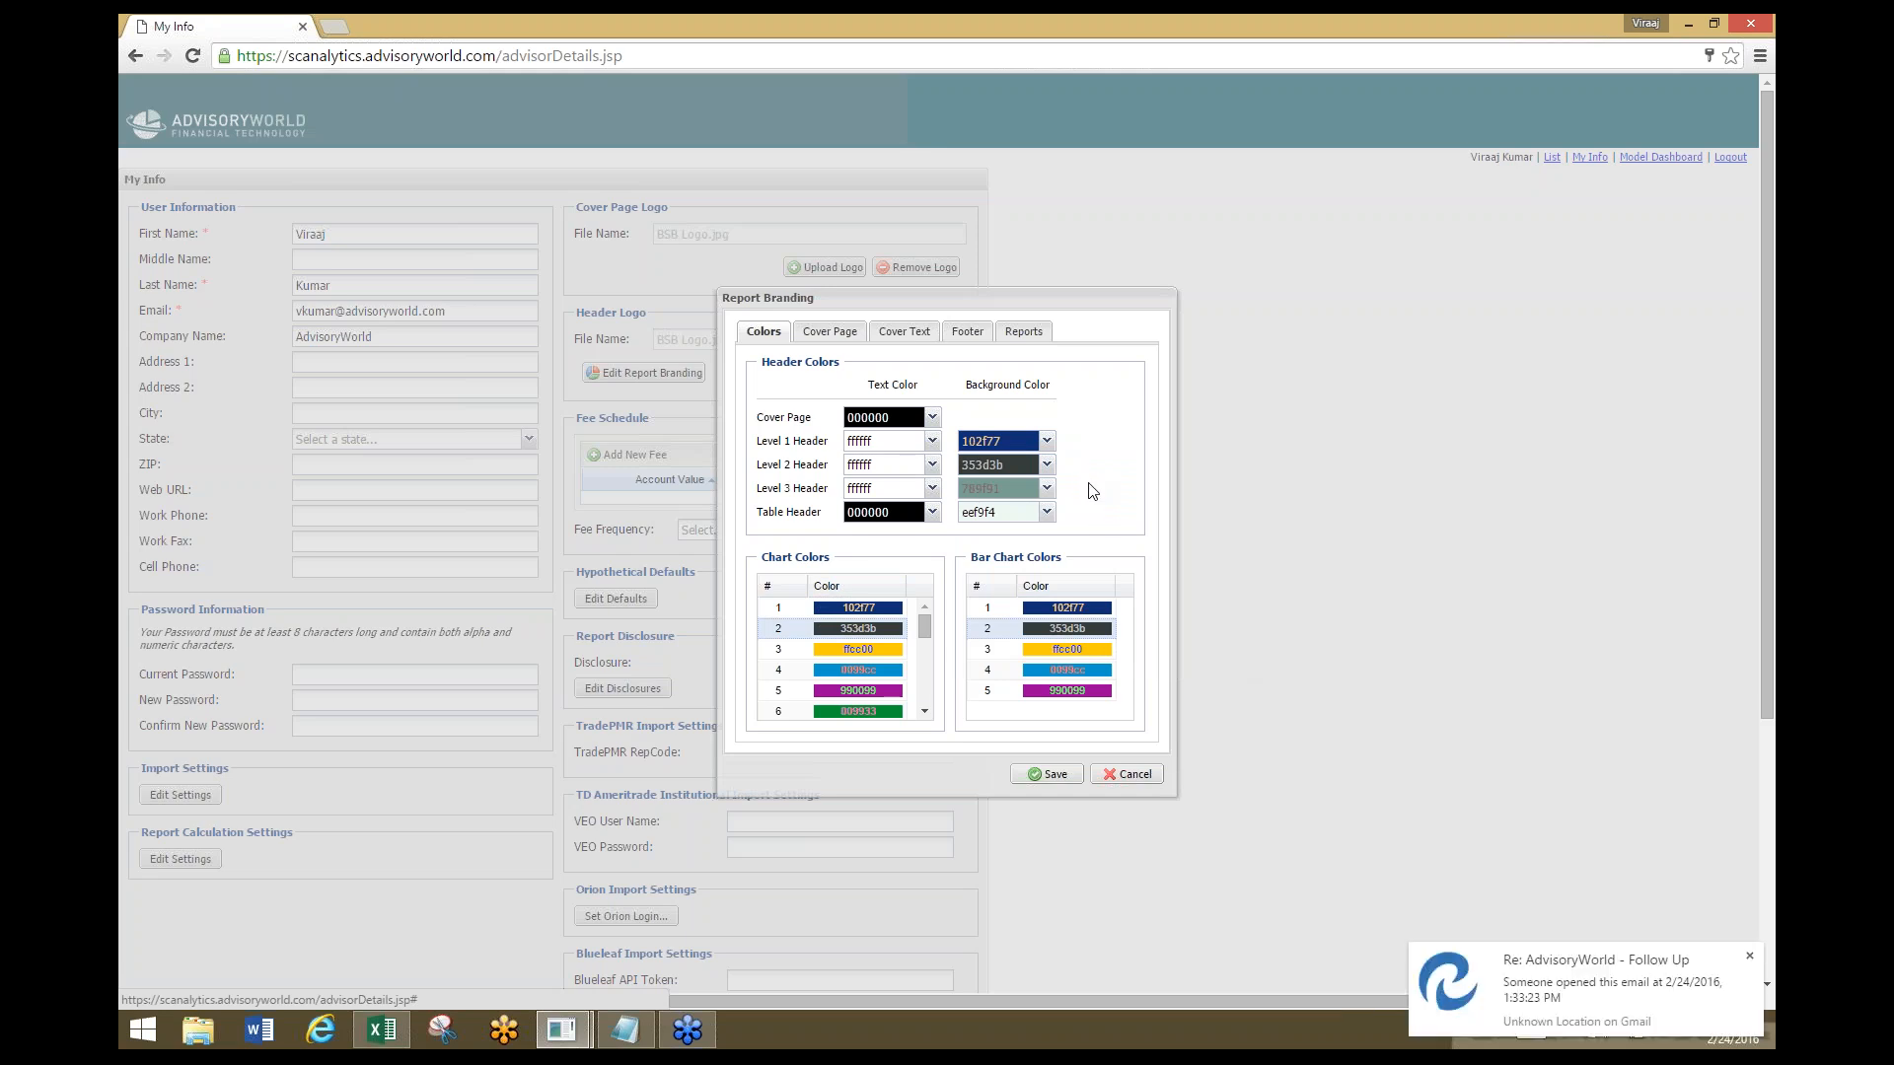
left_click(1747, 958)
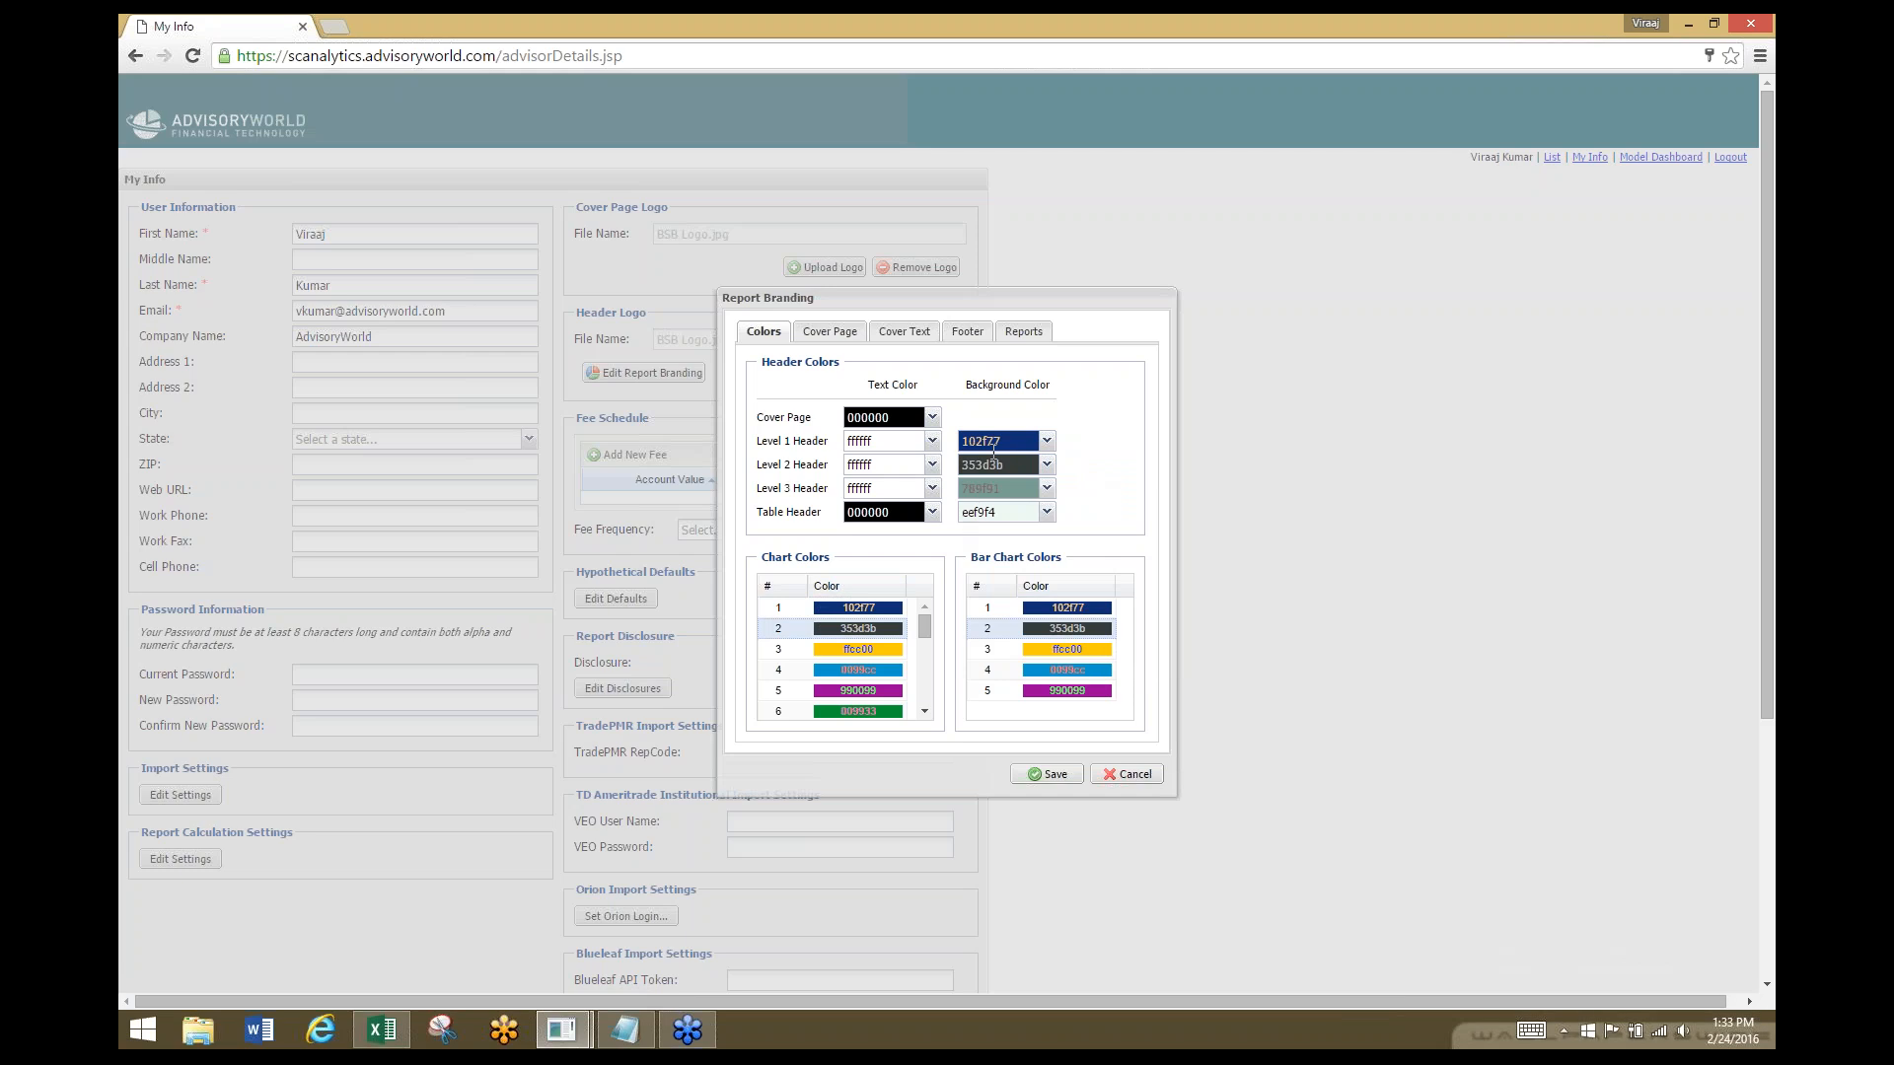
Set the report template to Version 2.0 with the DIN PRO font in the report branding options.
left_click(1024, 336)
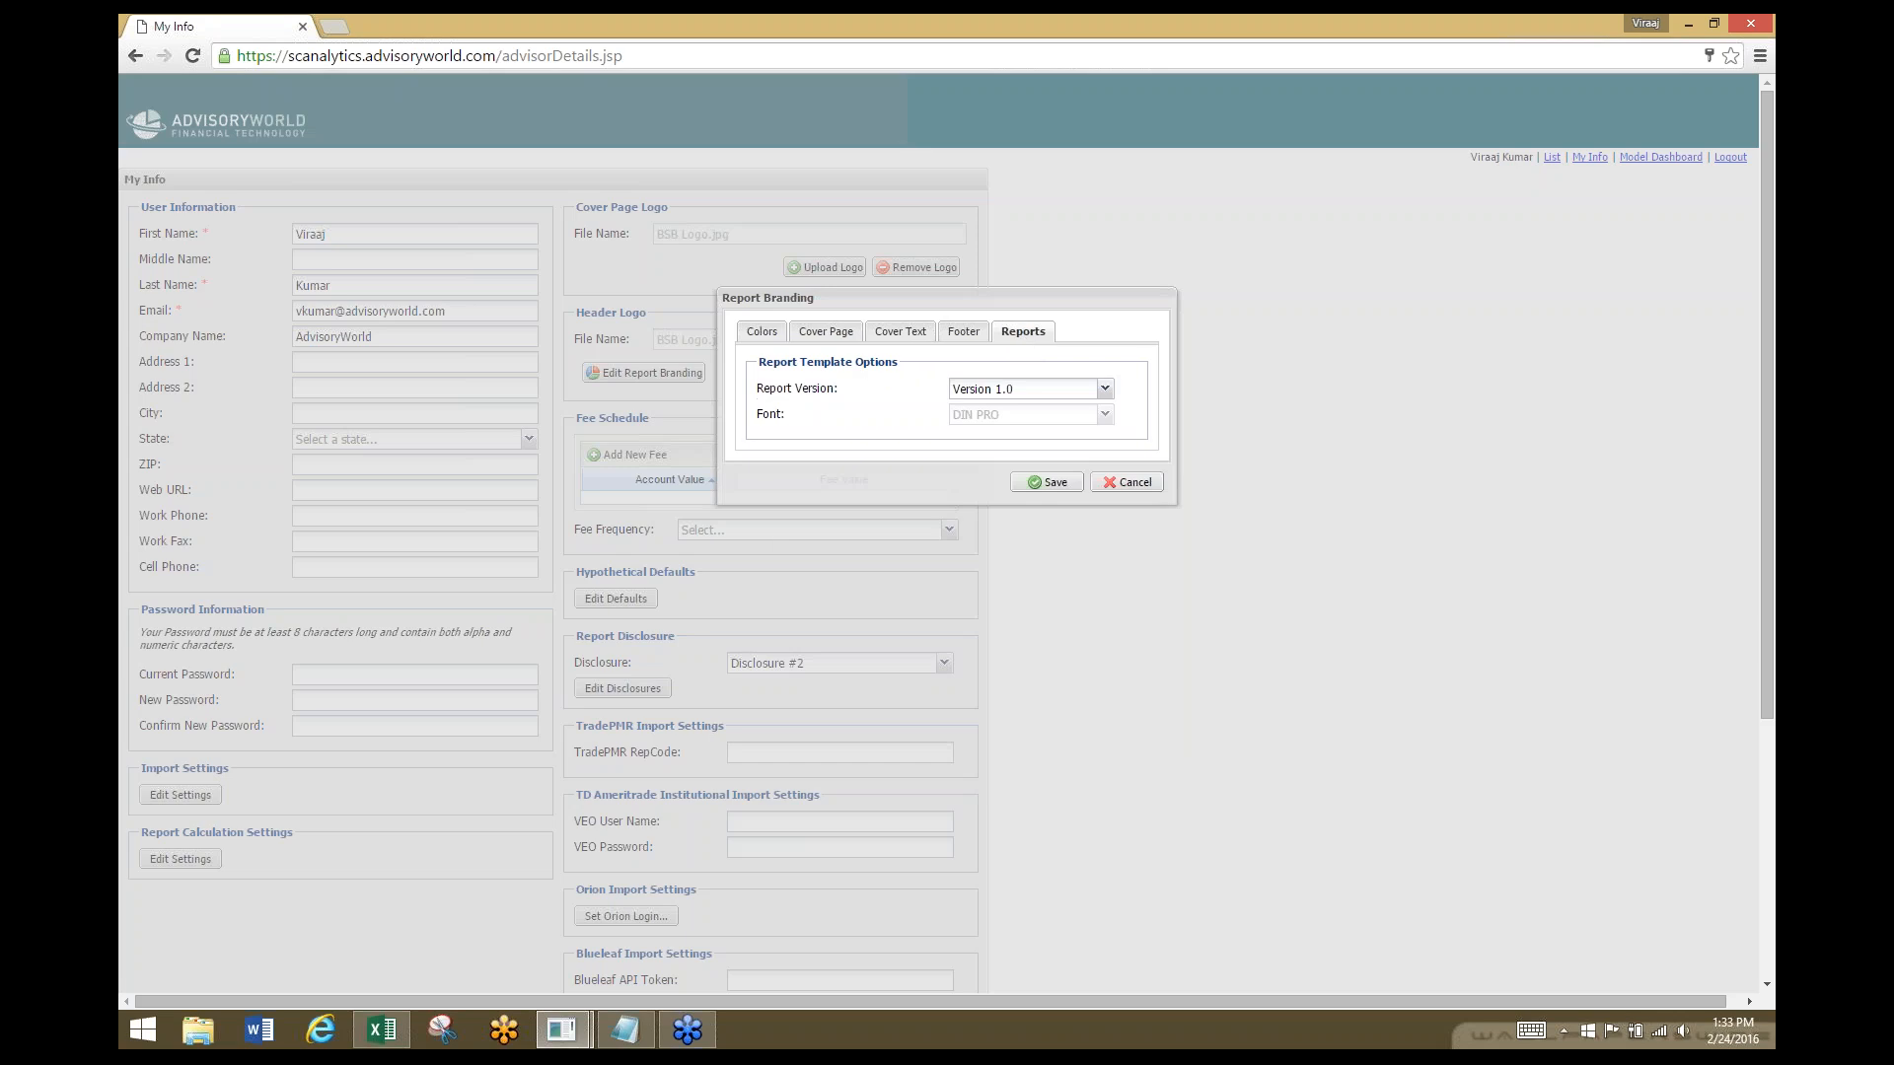
left_click(1105, 388)
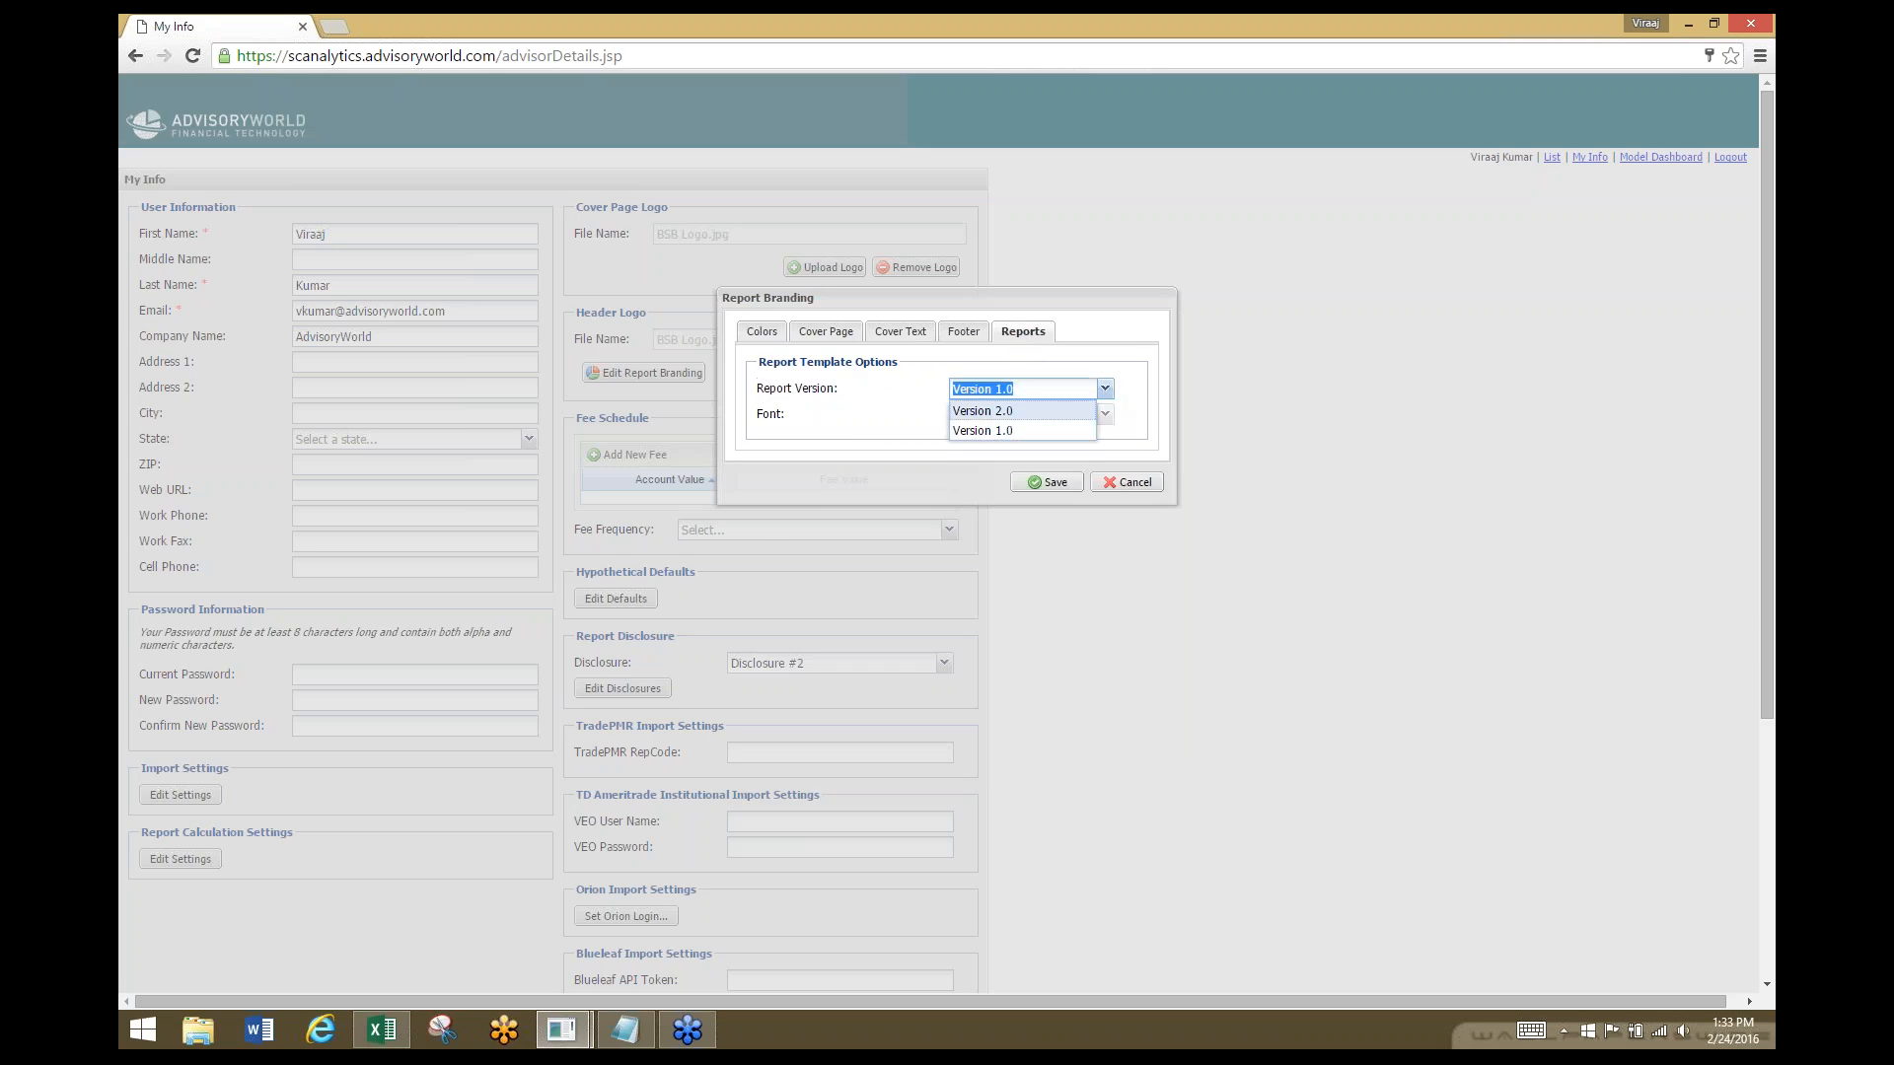
left_click(987, 432)
left_click(1106, 415)
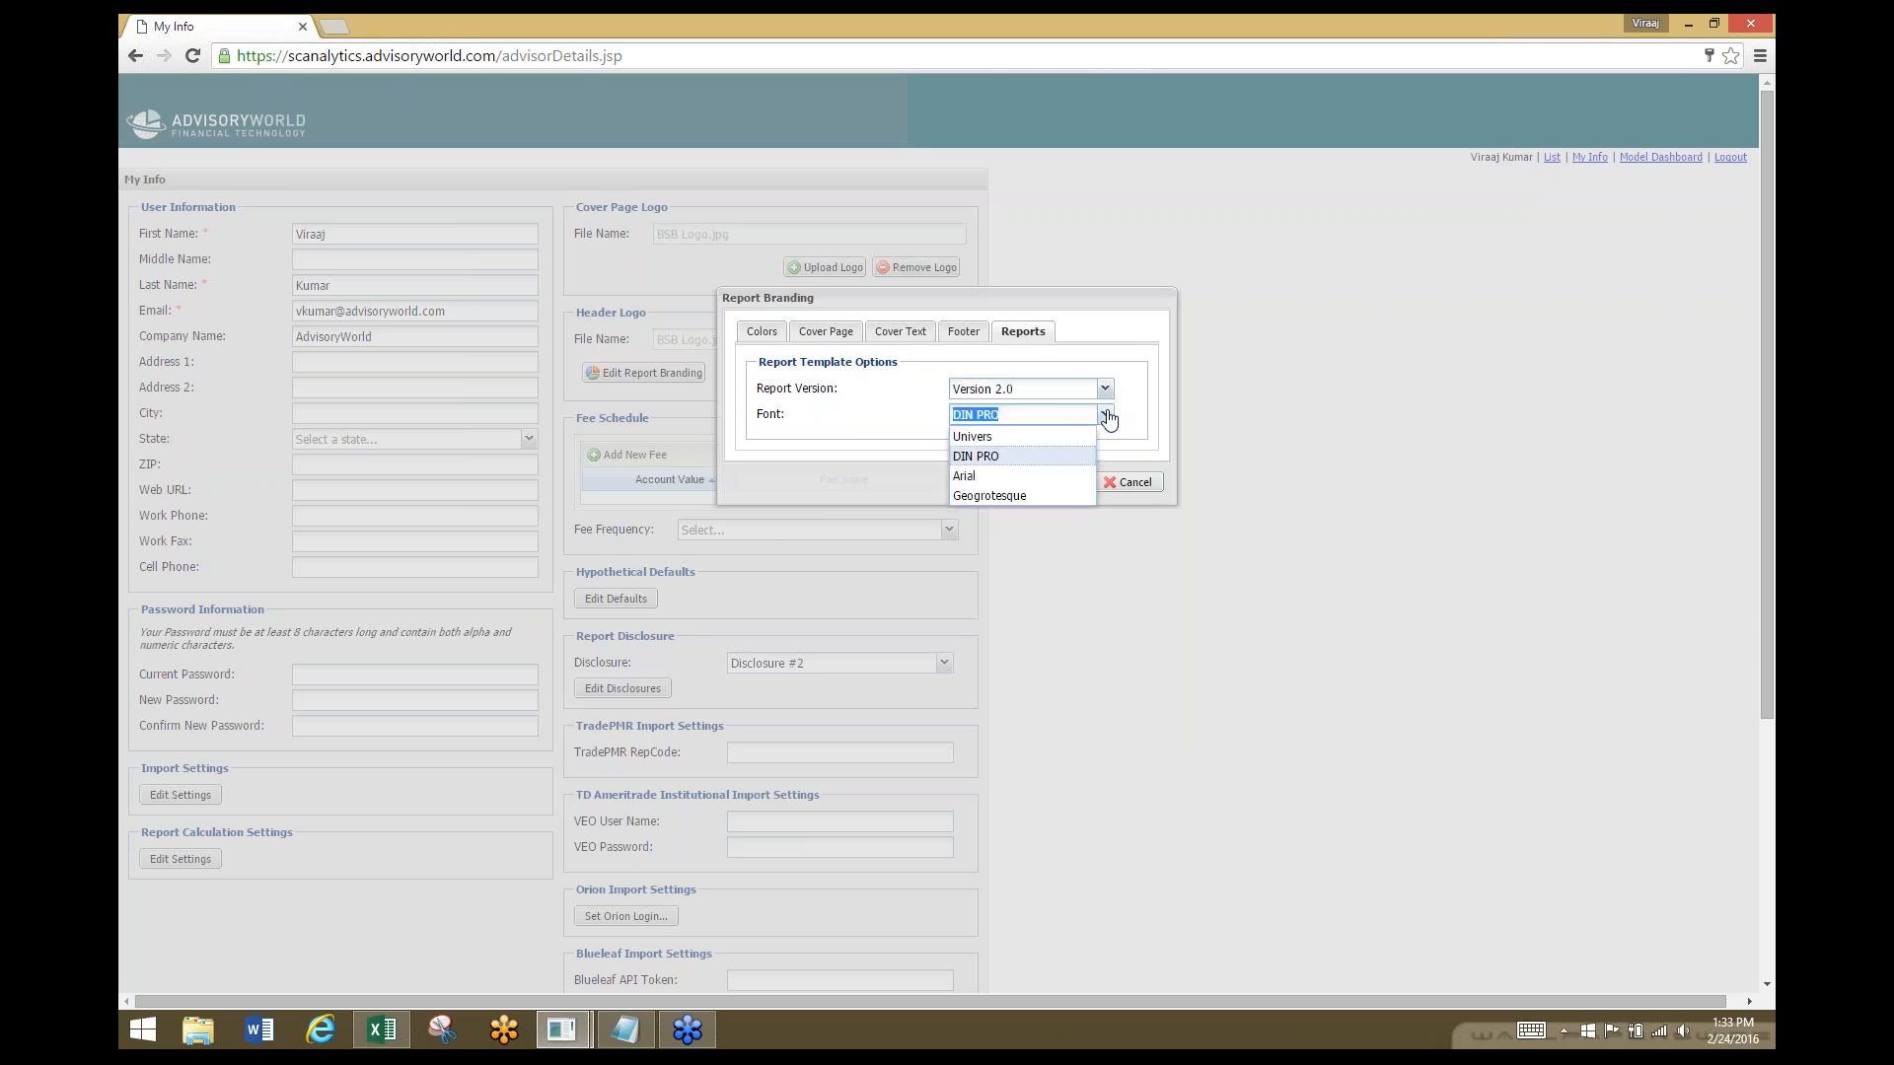
left_click(1048, 458)
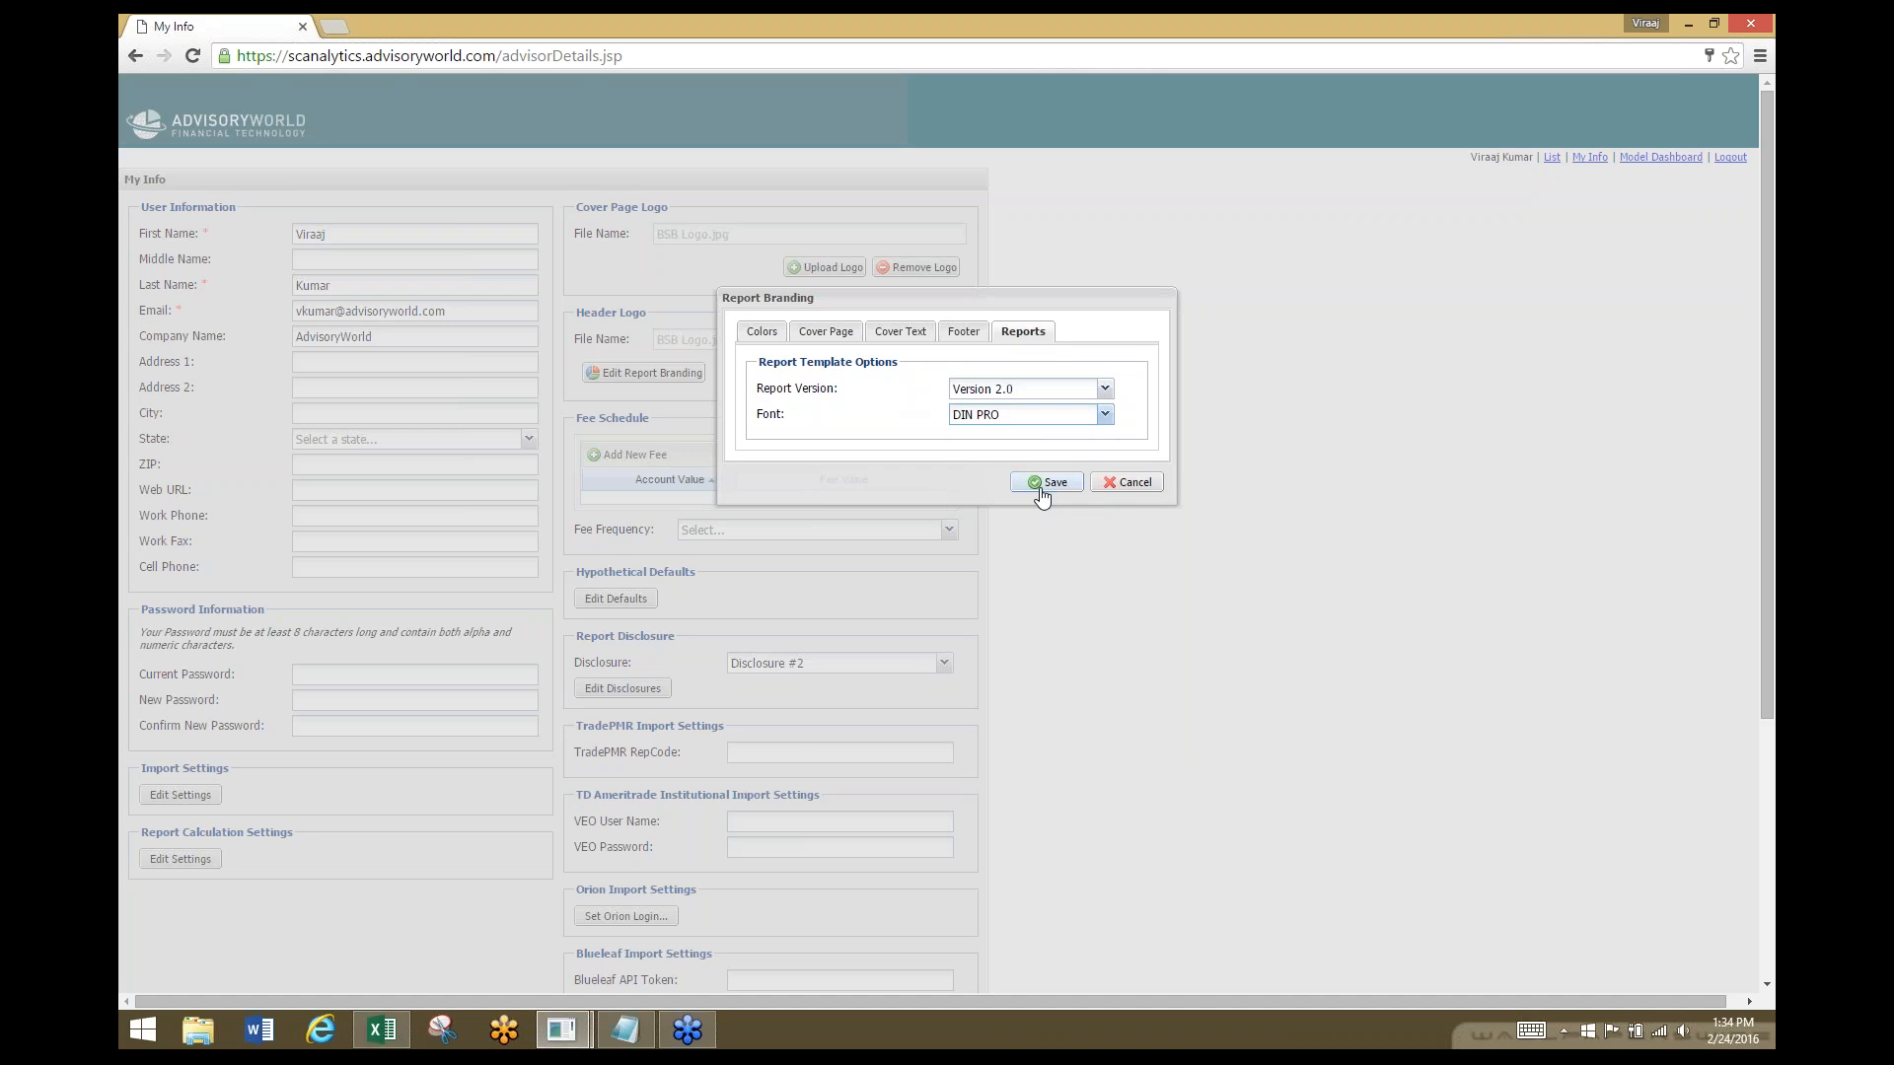
Set the report branding footer text to "Created exclusively for BSB Financial Services prospects / Clients".
left_click(970, 342)
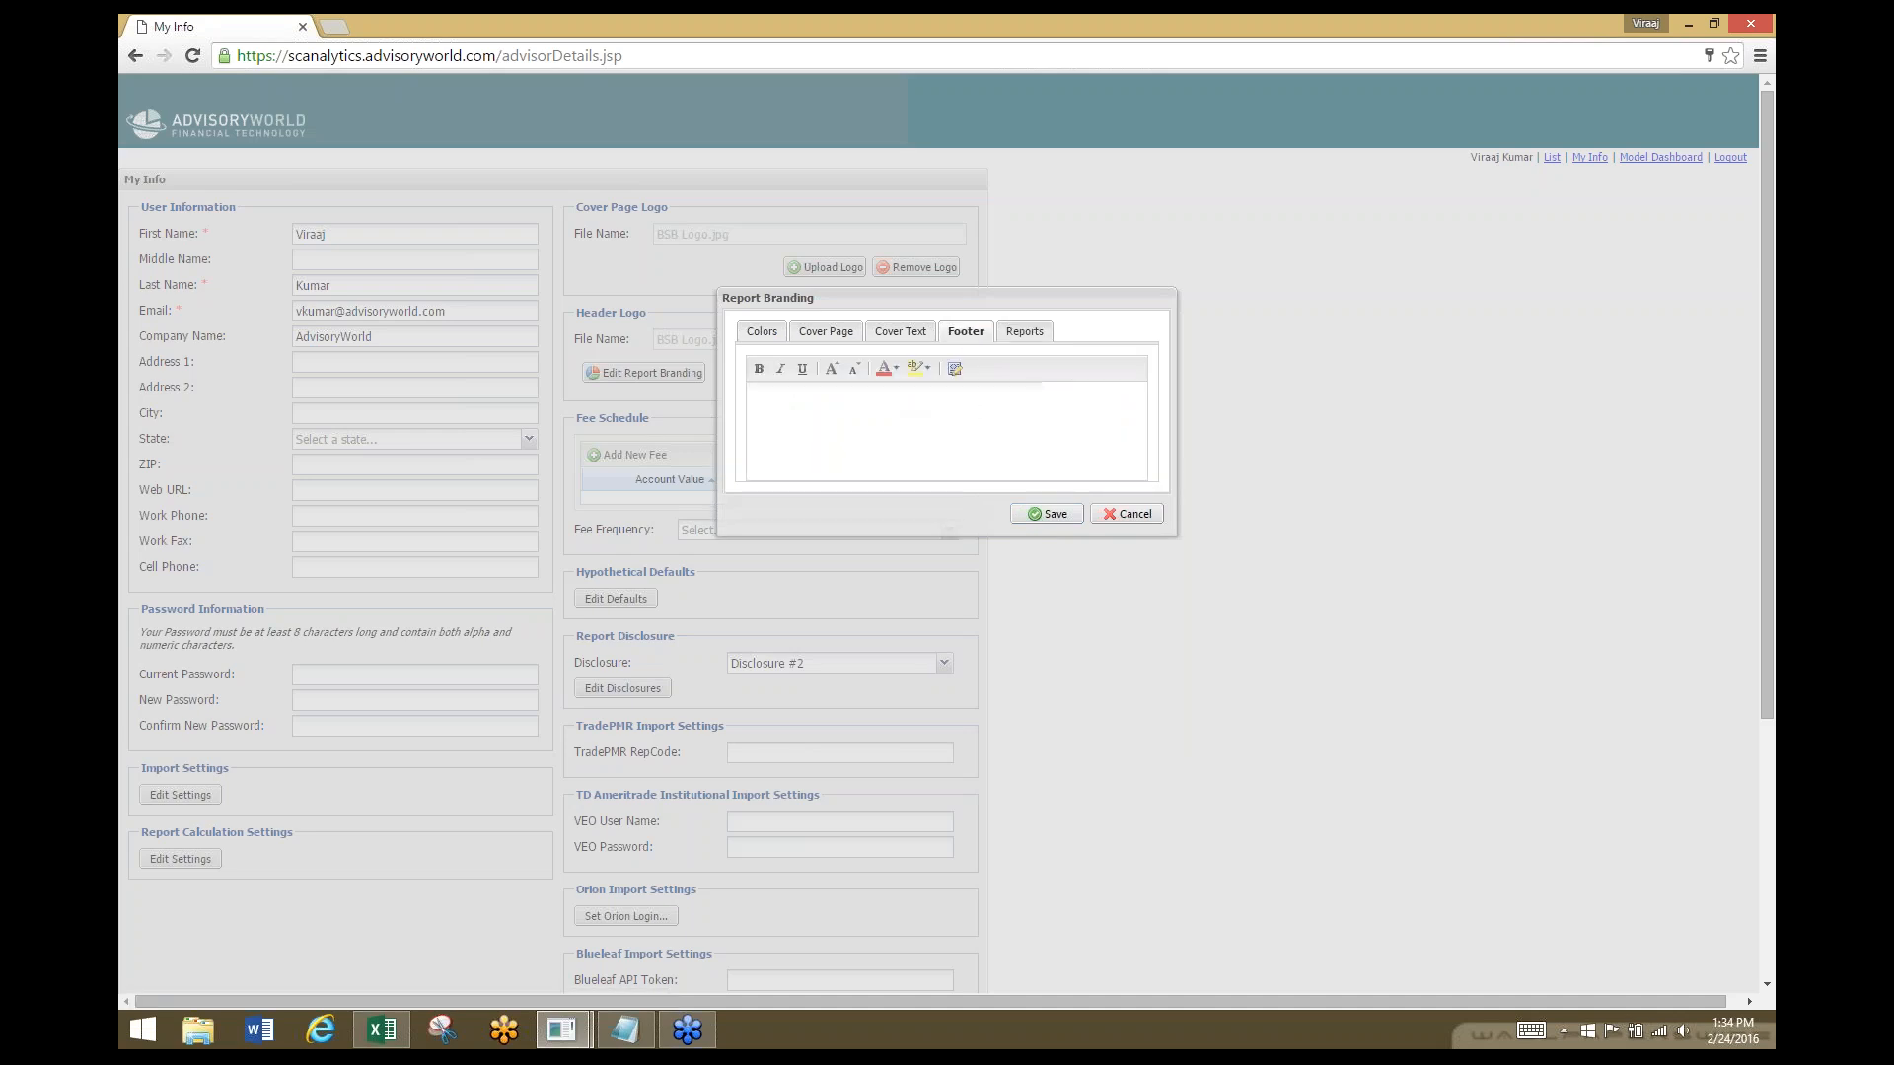
key("alt+Tab")
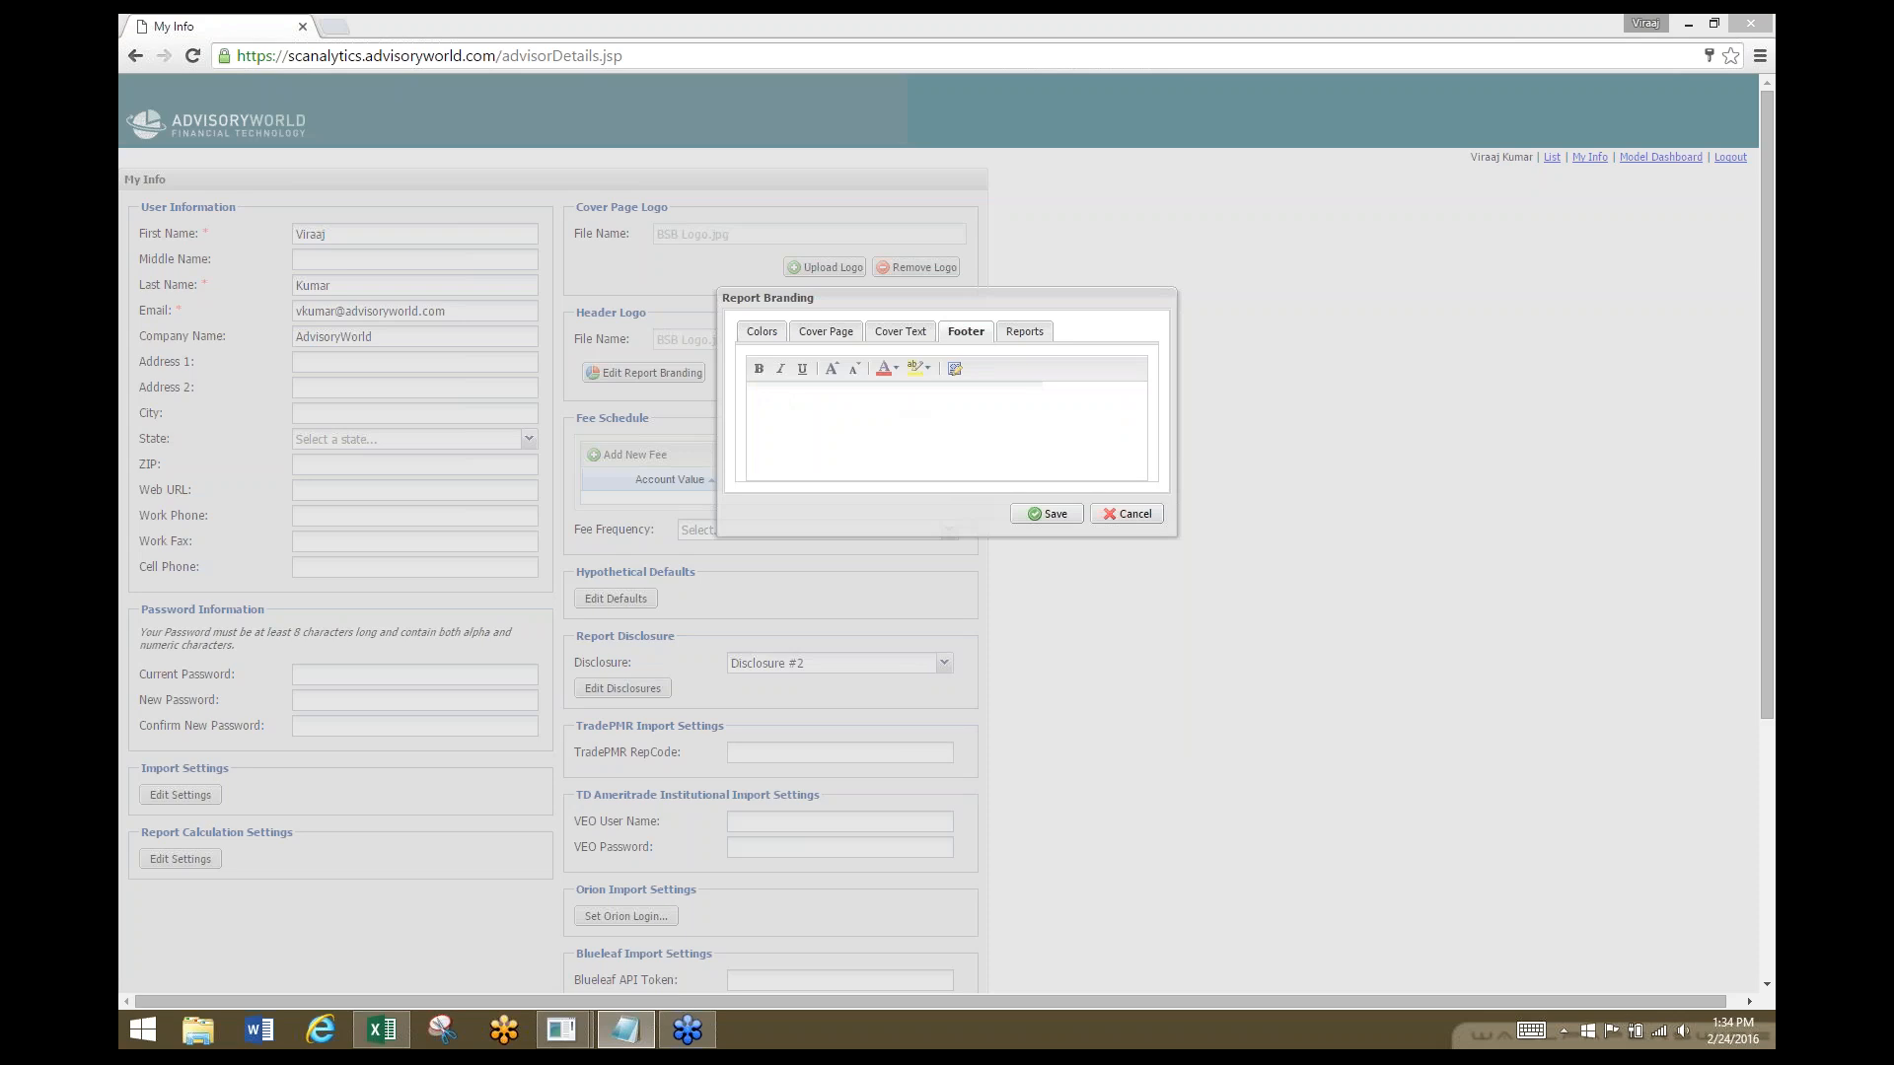
left_click(792, 413)
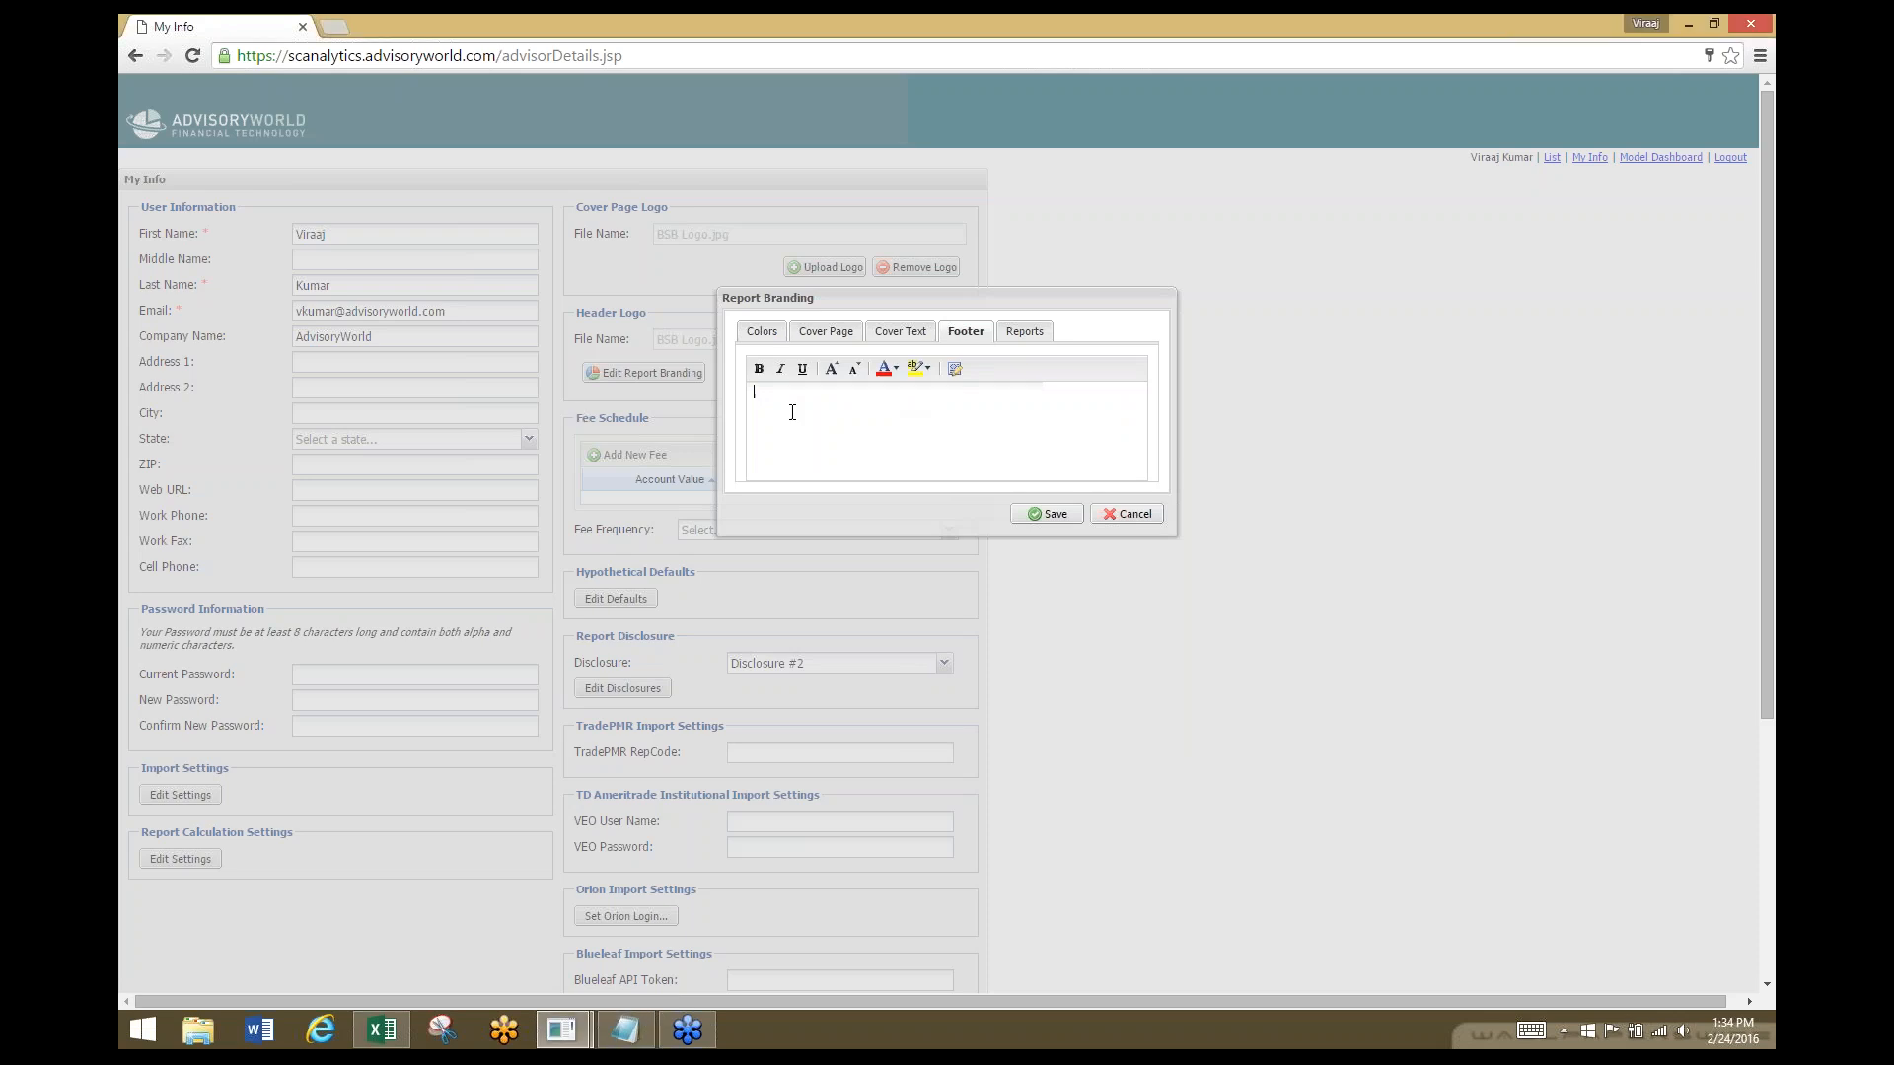
type("Created exclusively for BSB Financial Services prospects / Clients")
Check the cover text, color and cover page options, and save the report branding and the My Info settings.
left_click(901, 333)
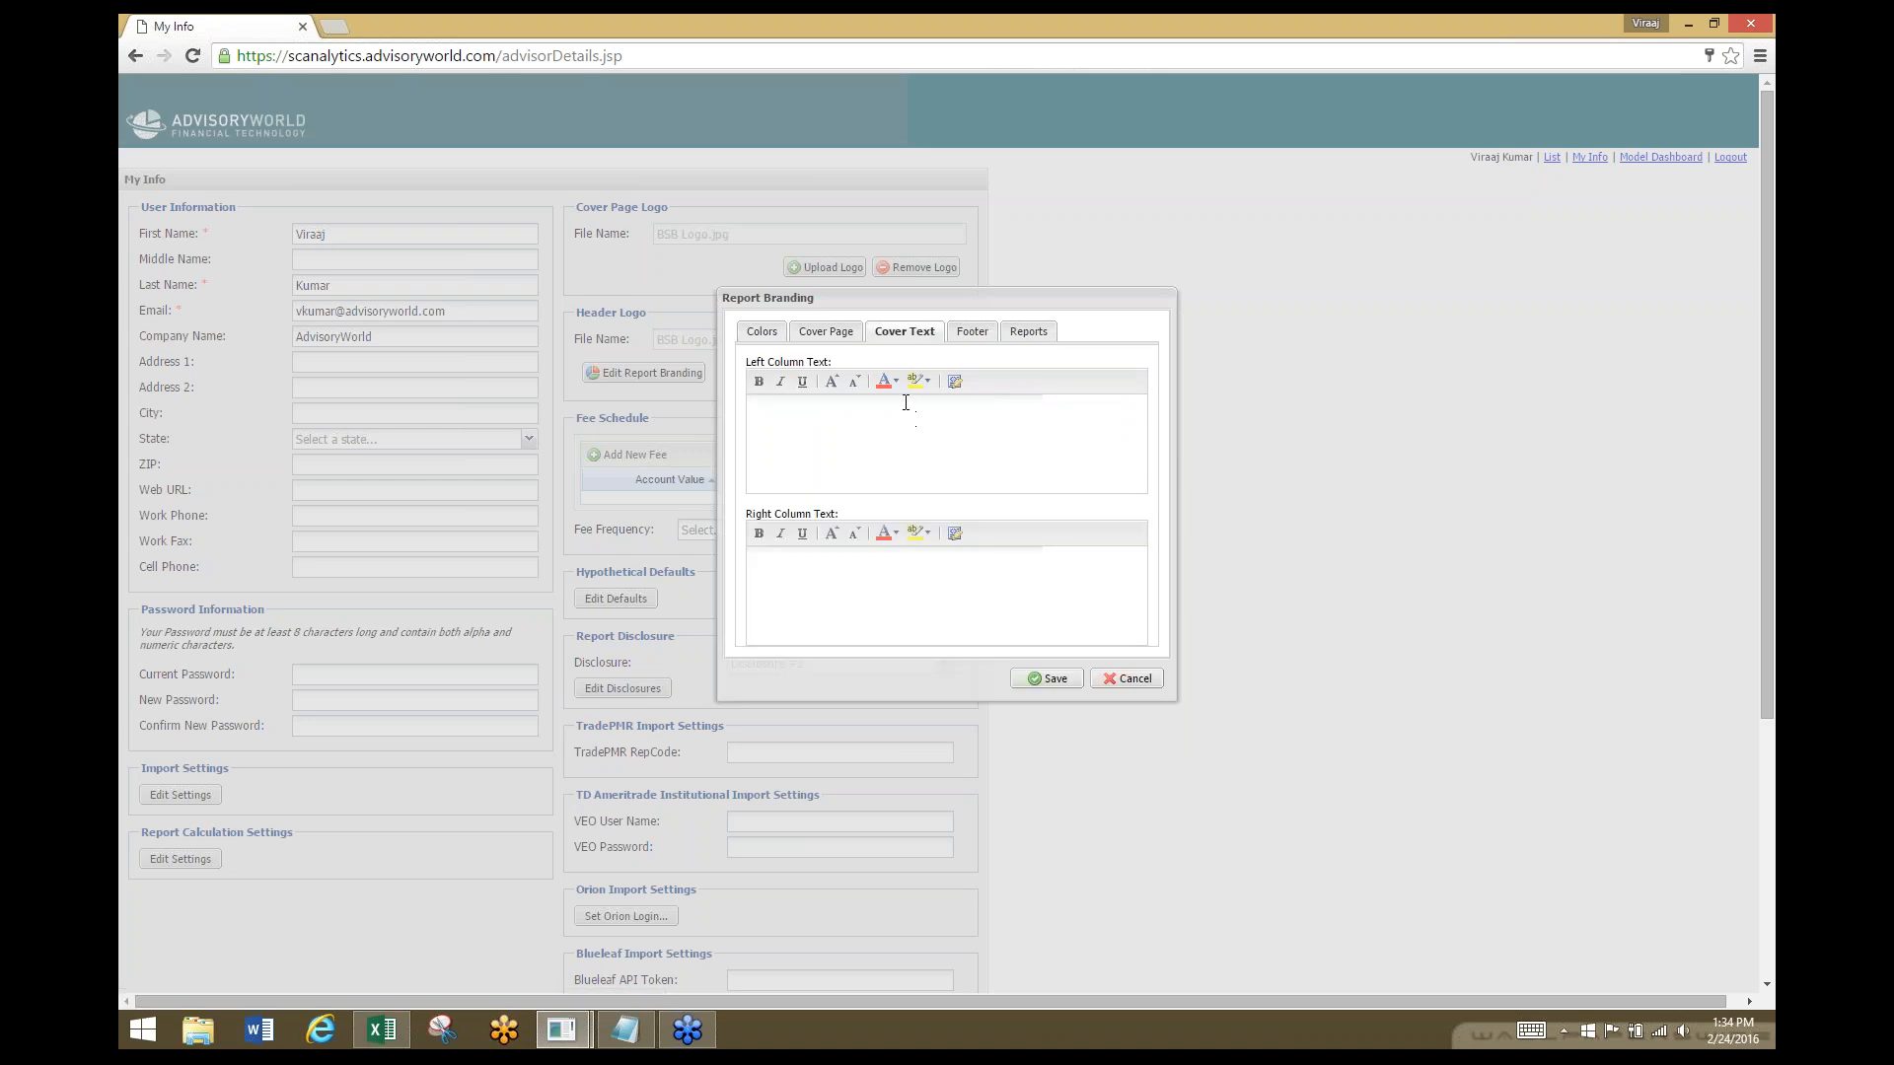
left_click(760, 331)
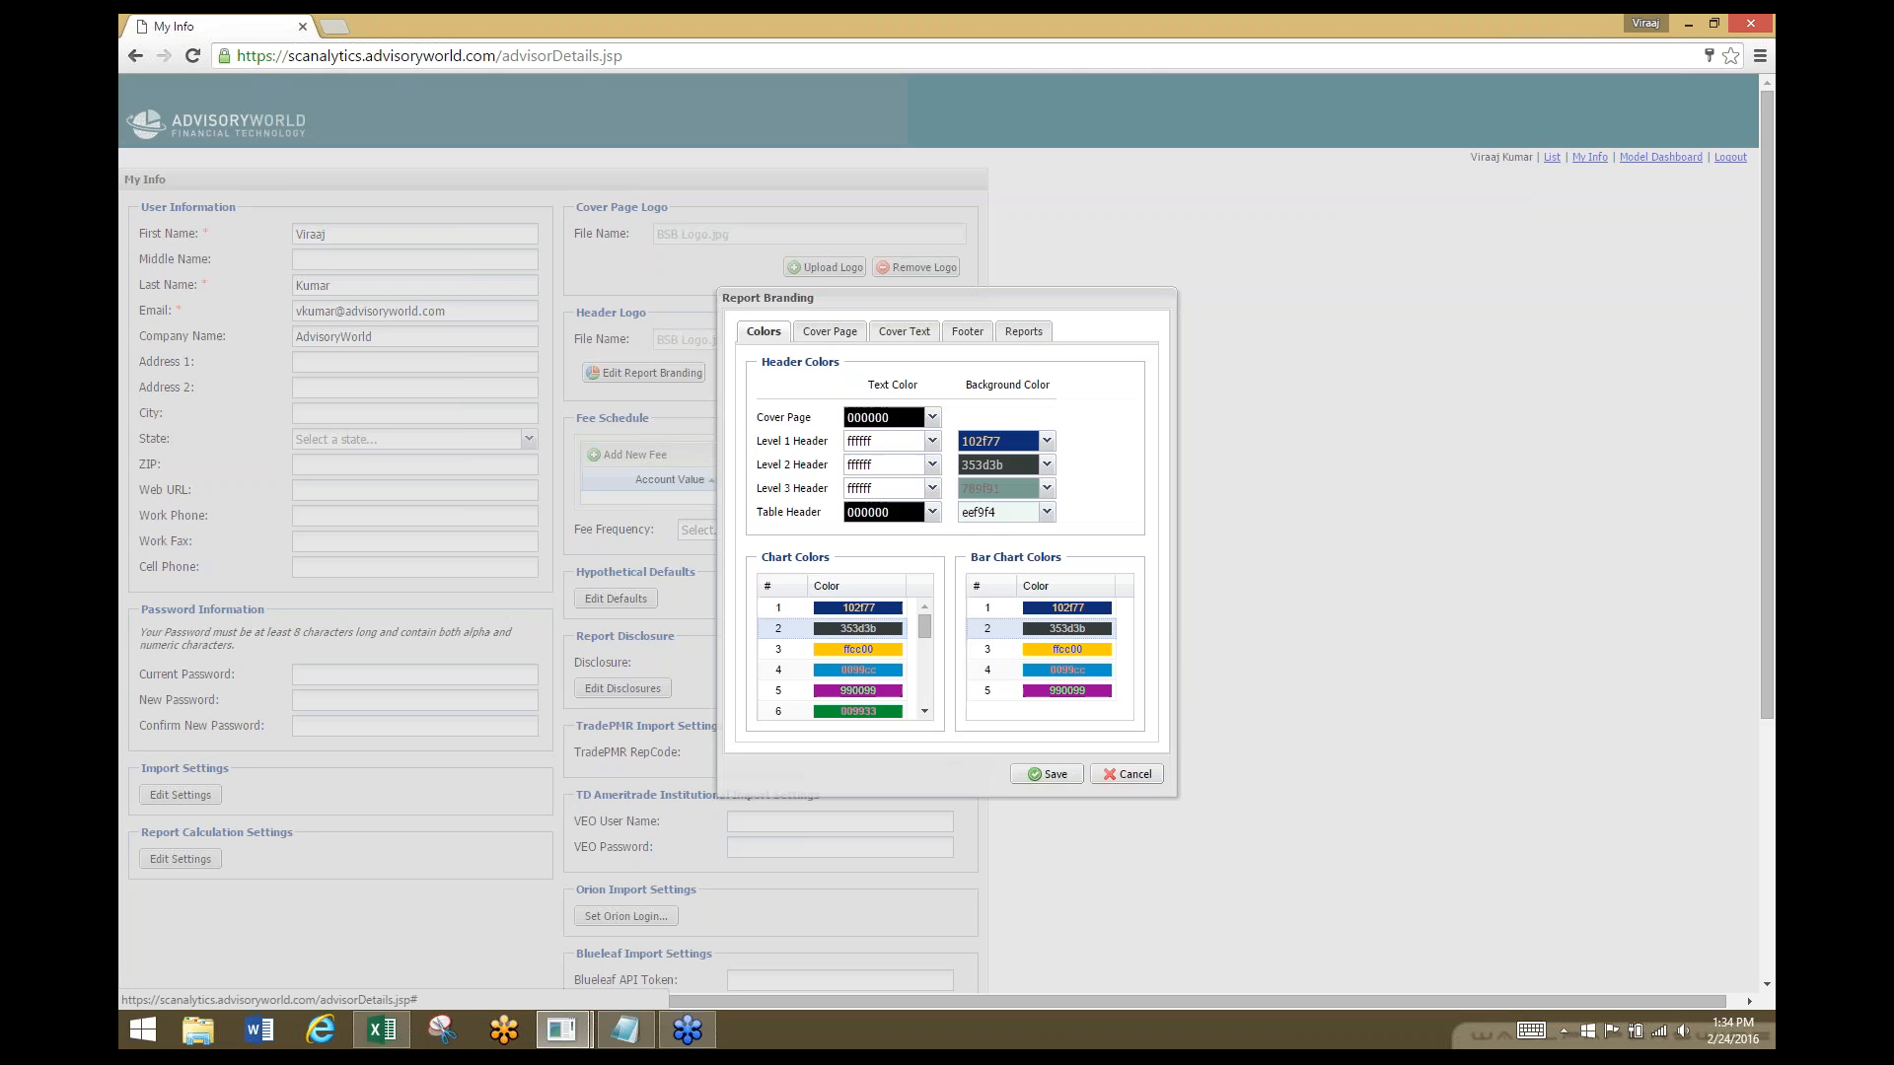
left_click(834, 336)
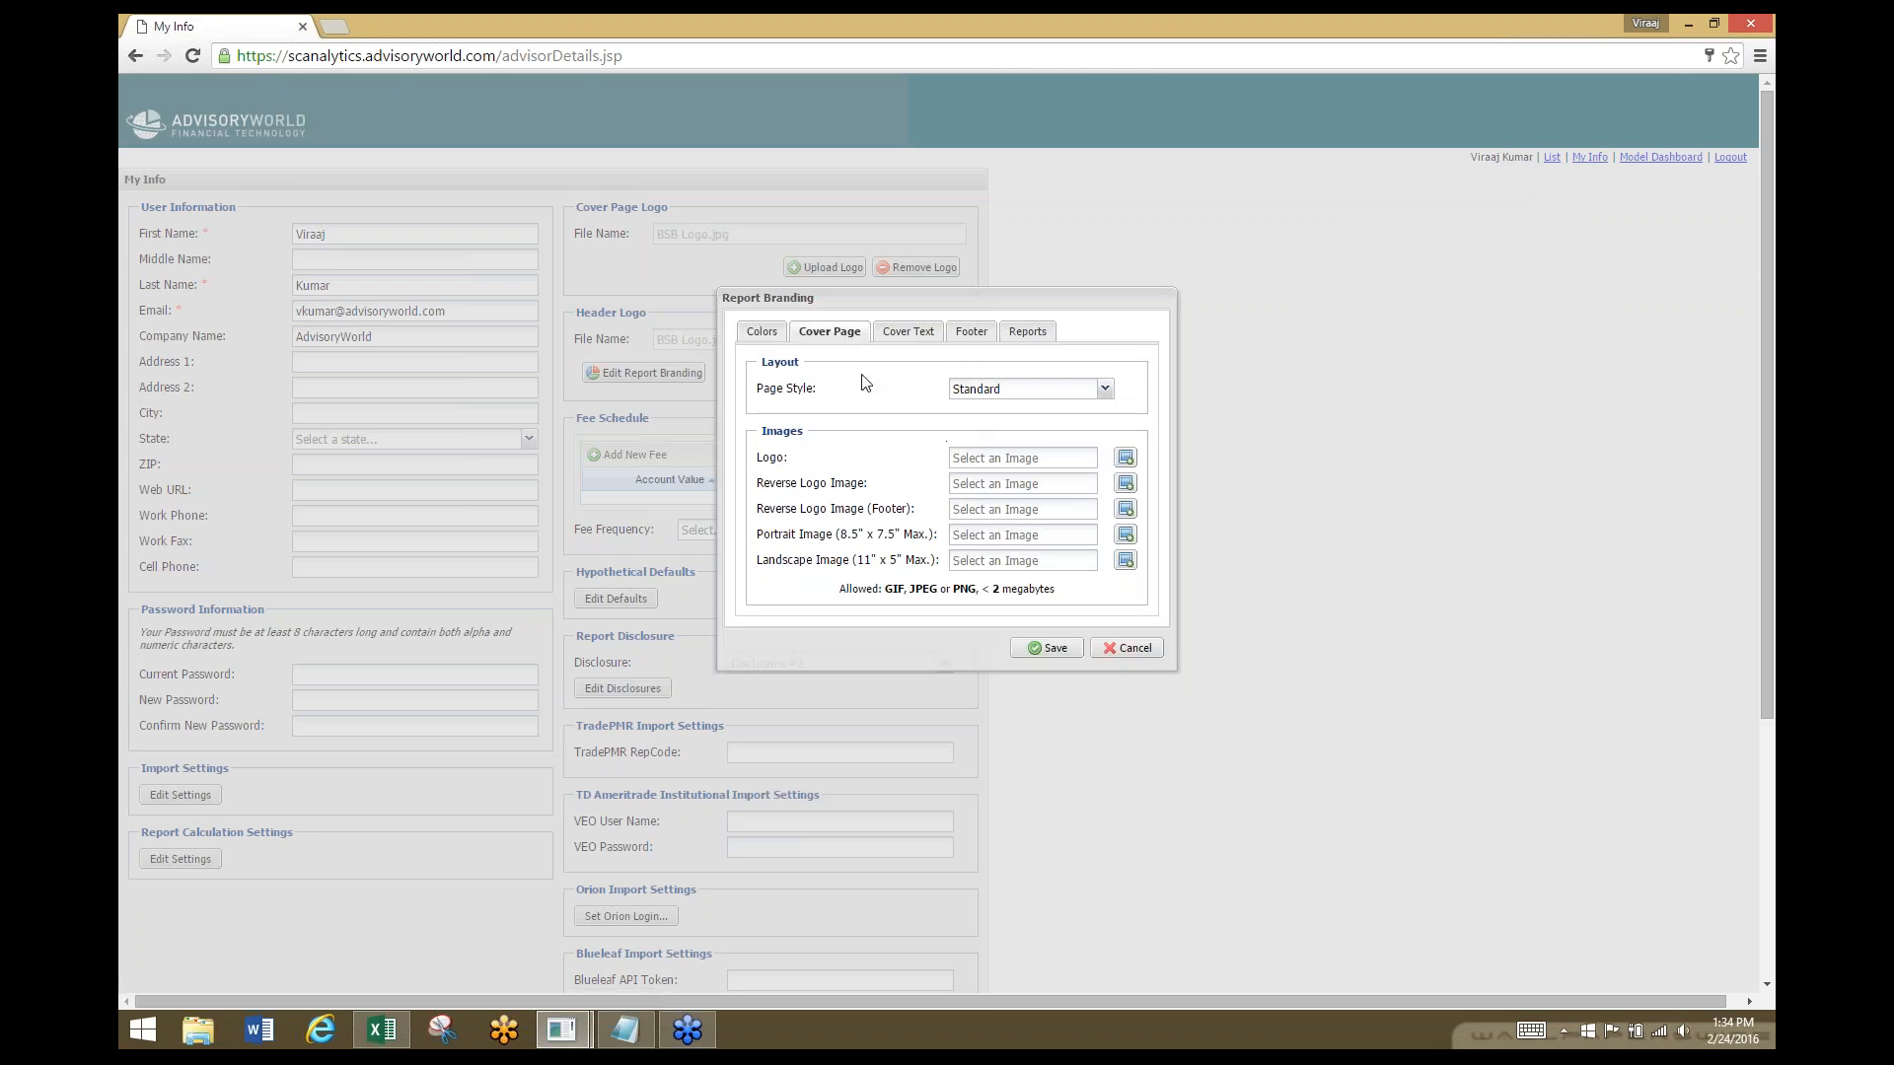
left_click(770, 338)
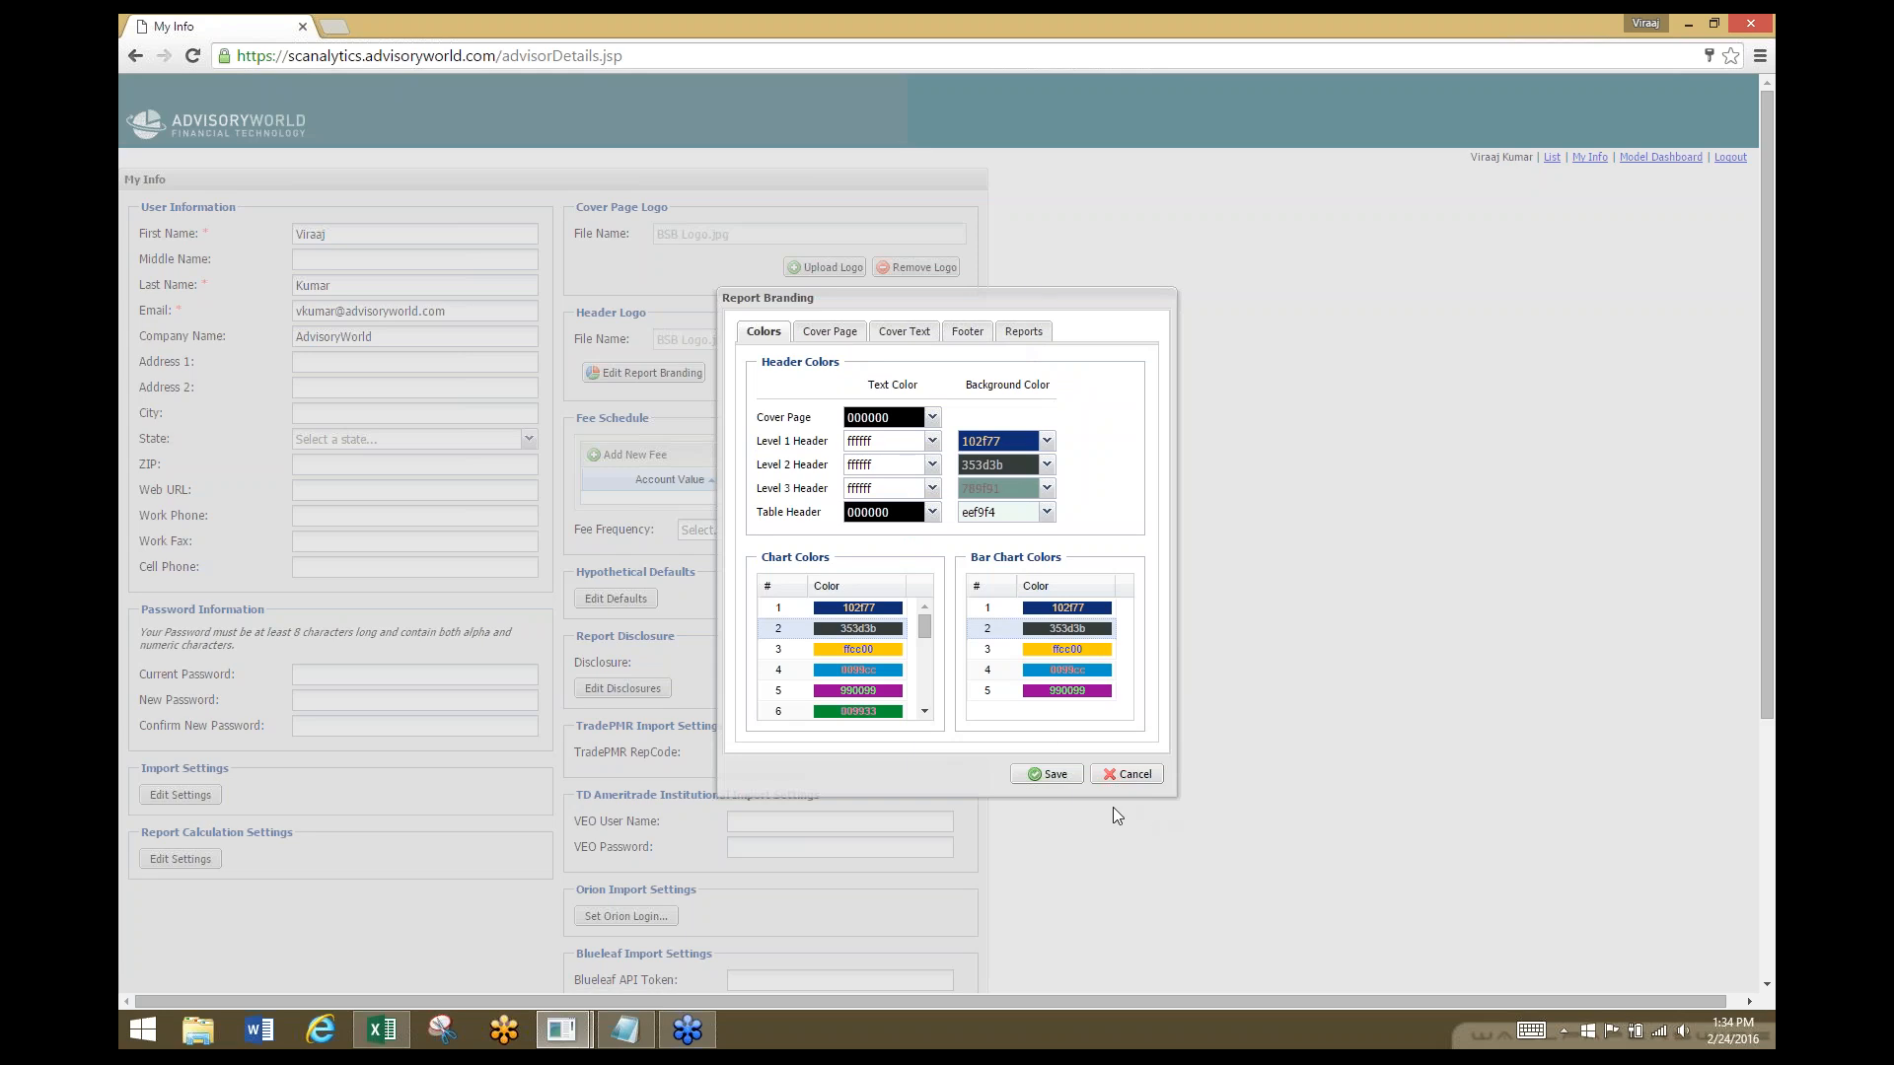
left_click(1053, 775)
scroll(536, 976, "down", 4)
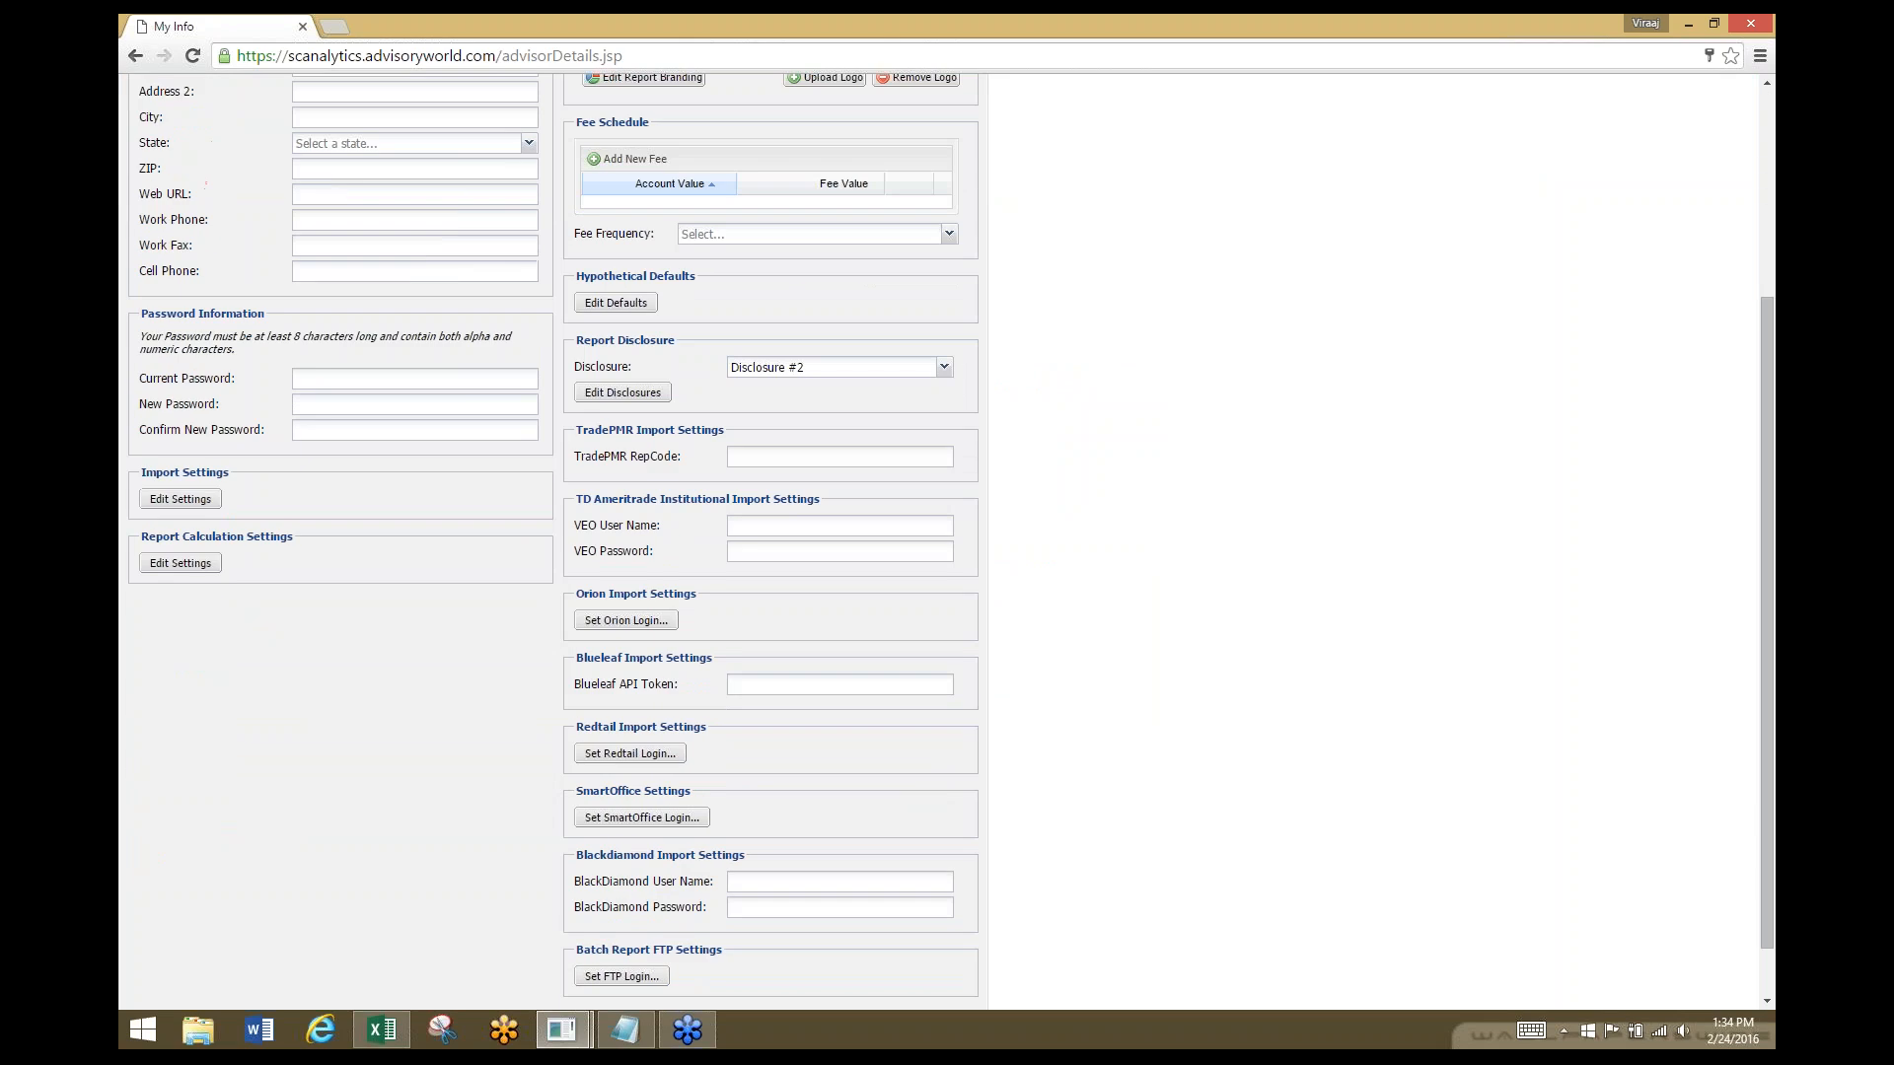
left_click(515, 967)
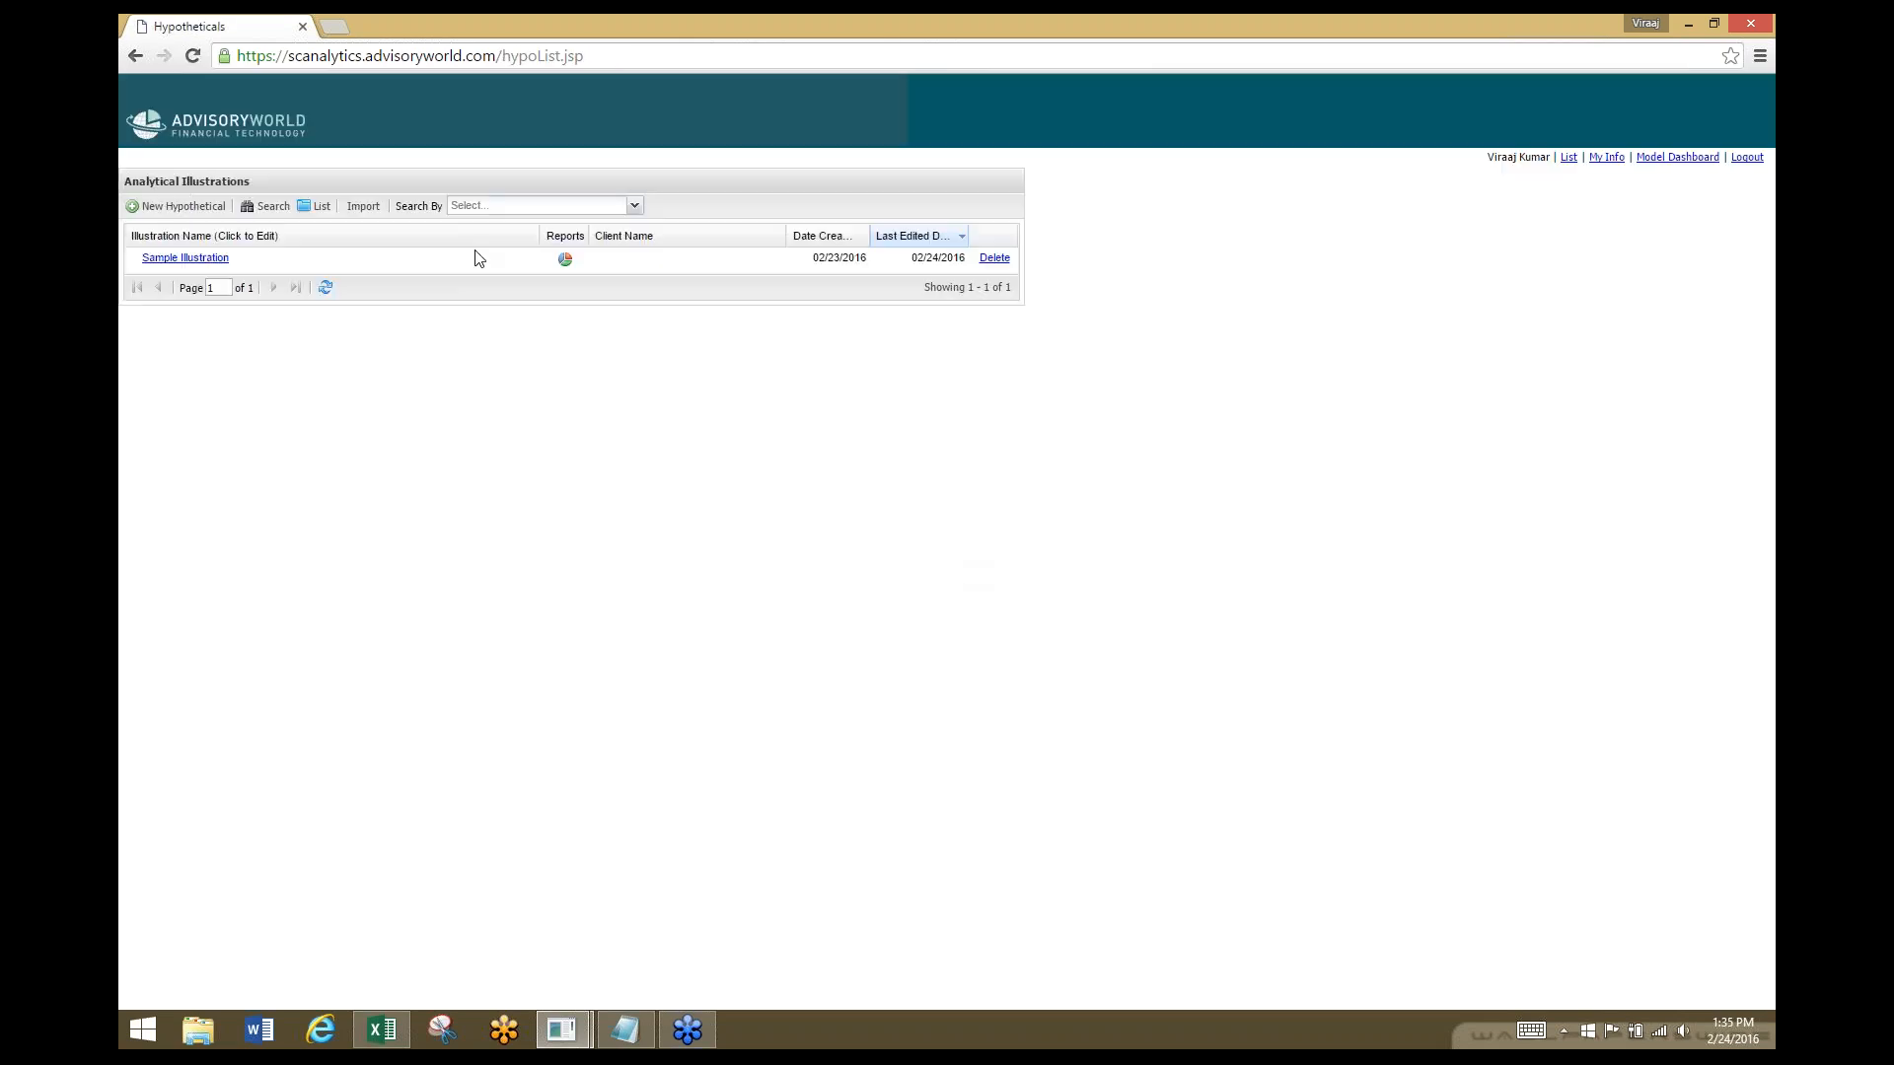
Build the Hypothetical Performance report for Sample Illustration and save the PDF as report in Downloads, replacing the existing file.
left_click(564, 258)
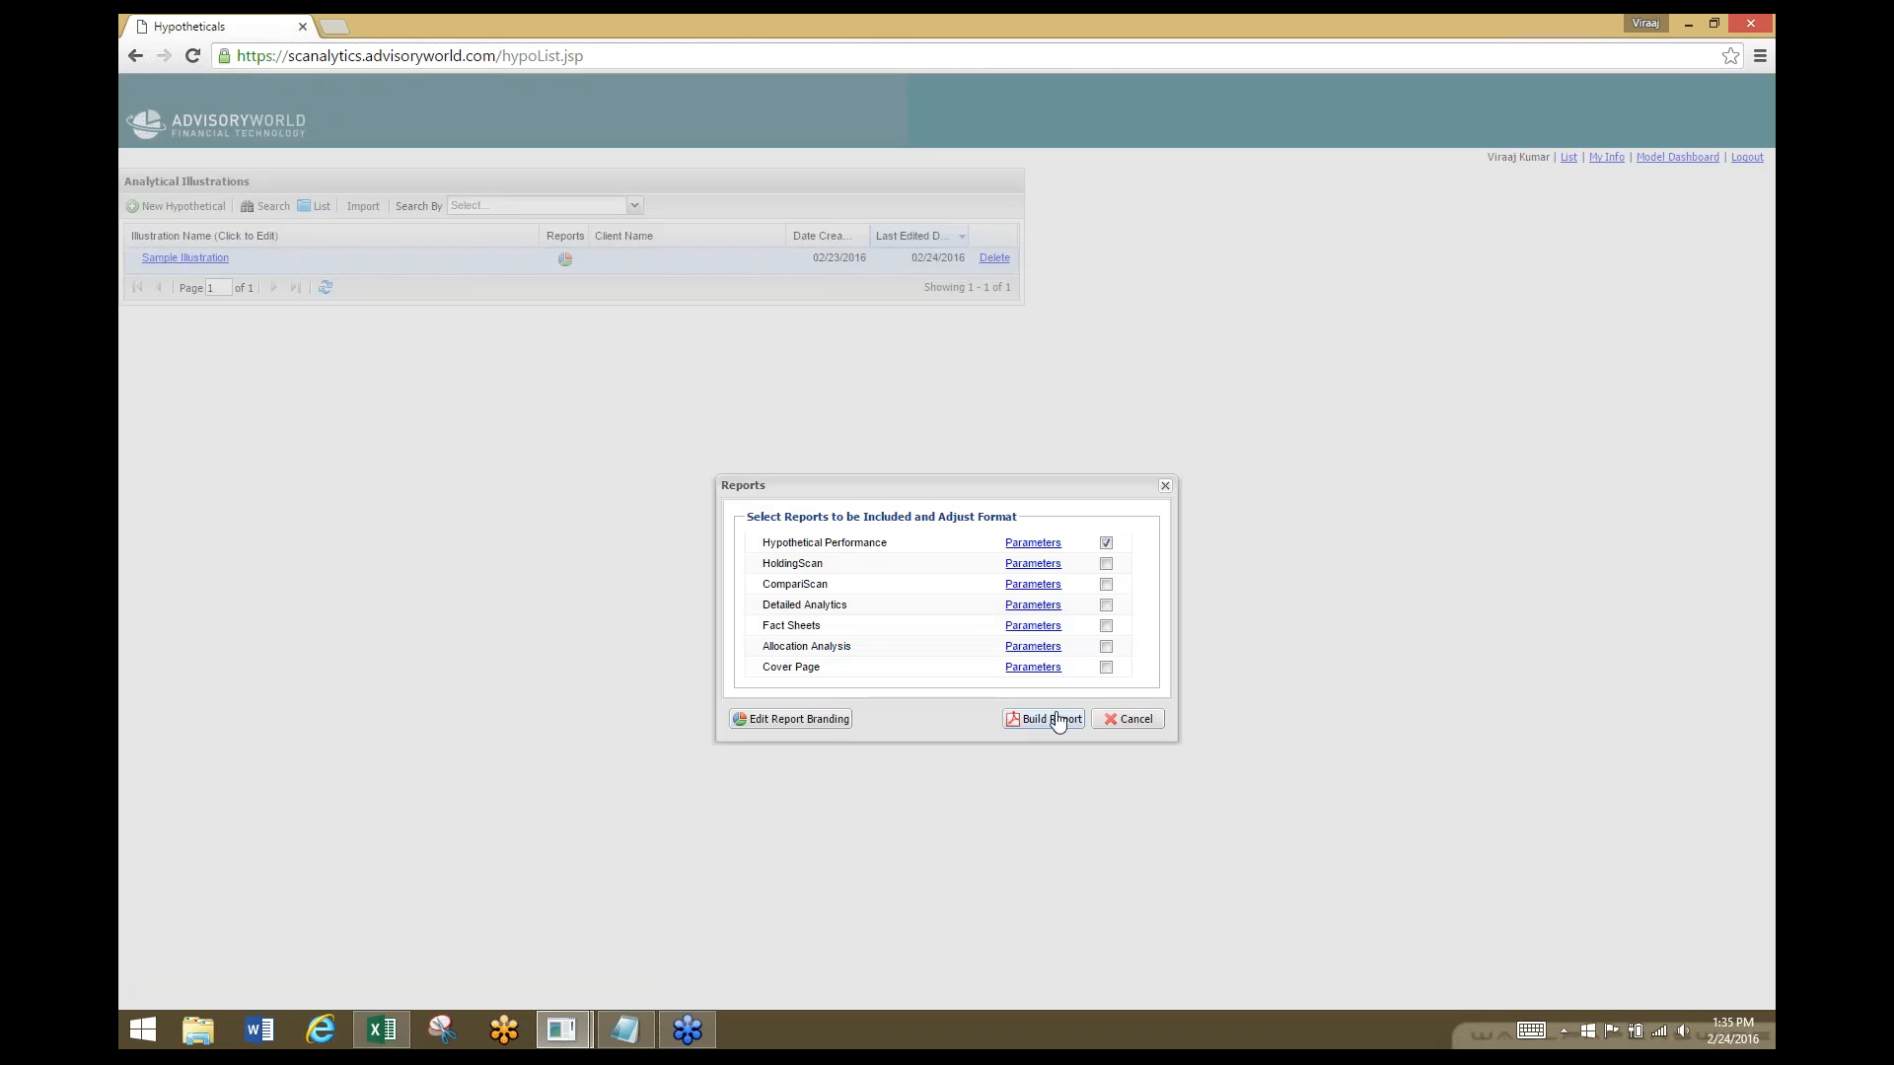
left_click(1051, 719)
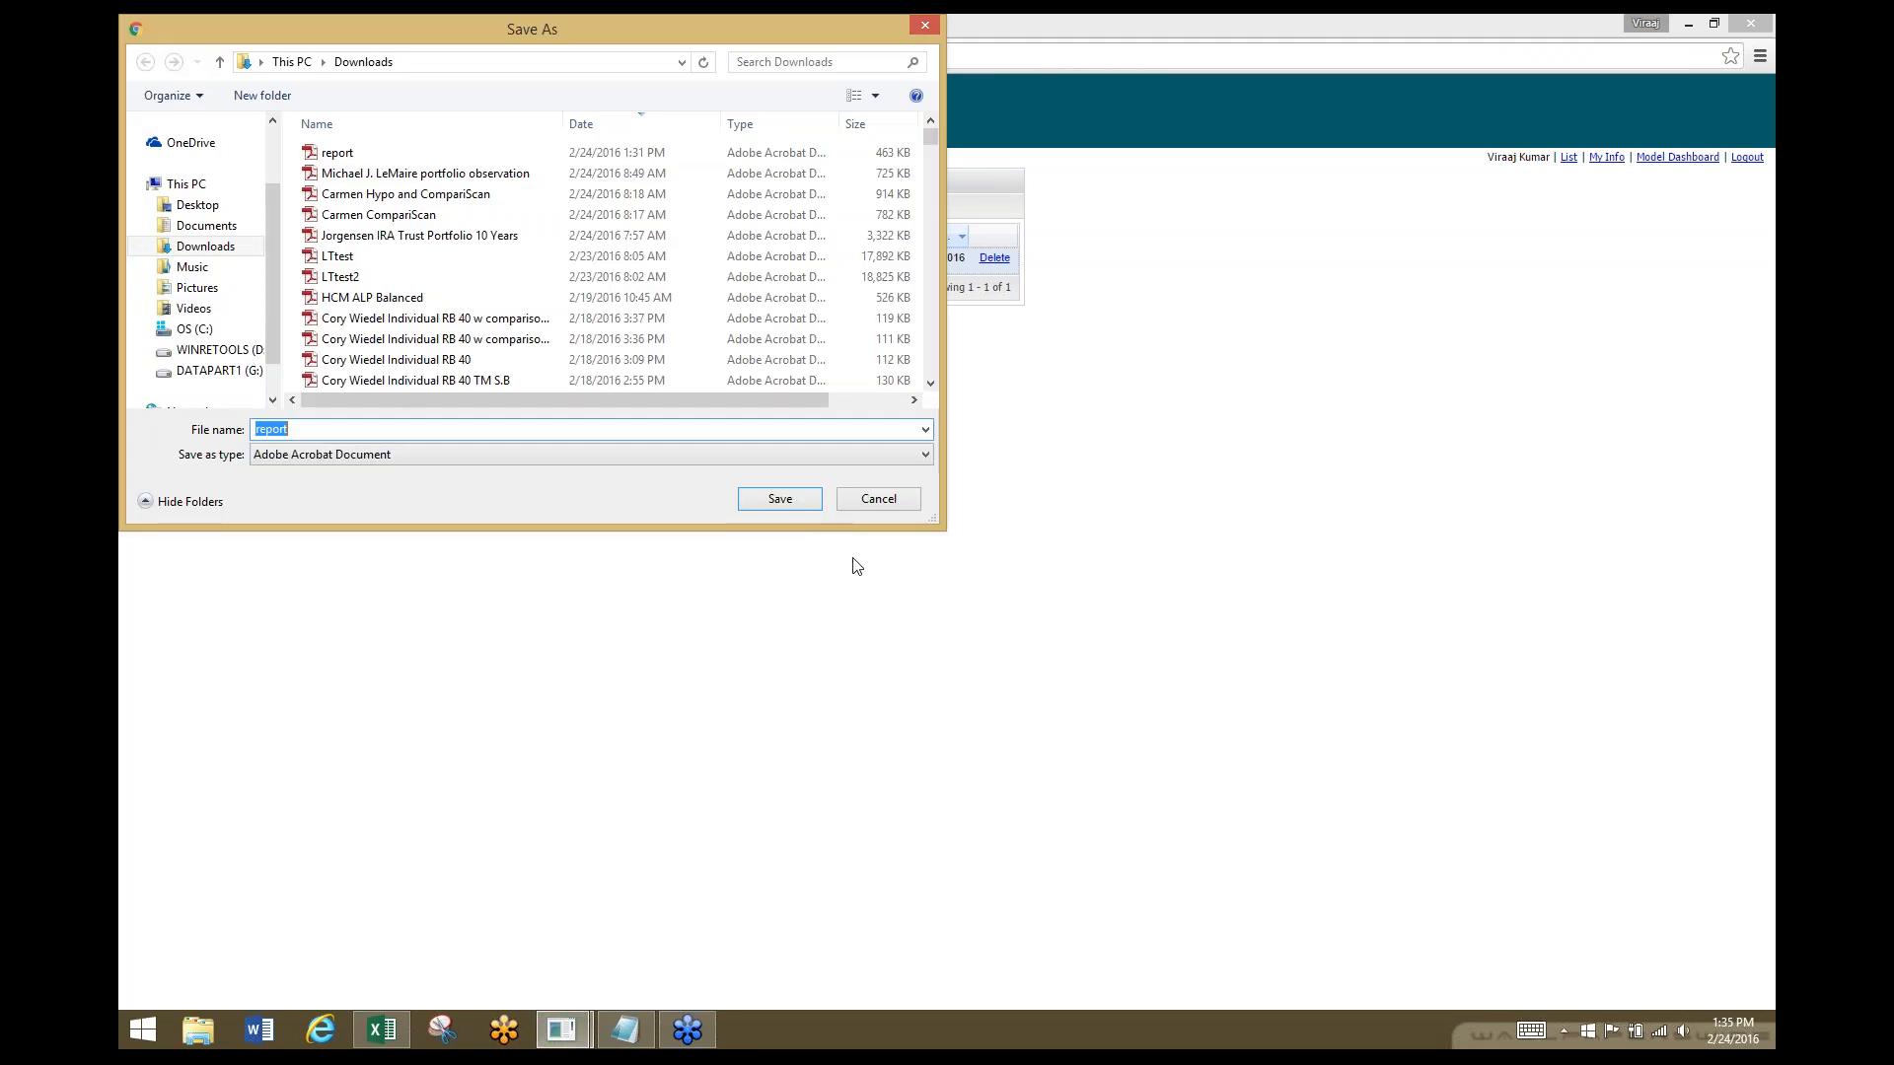
left_click(778, 498)
left_click(997, 529)
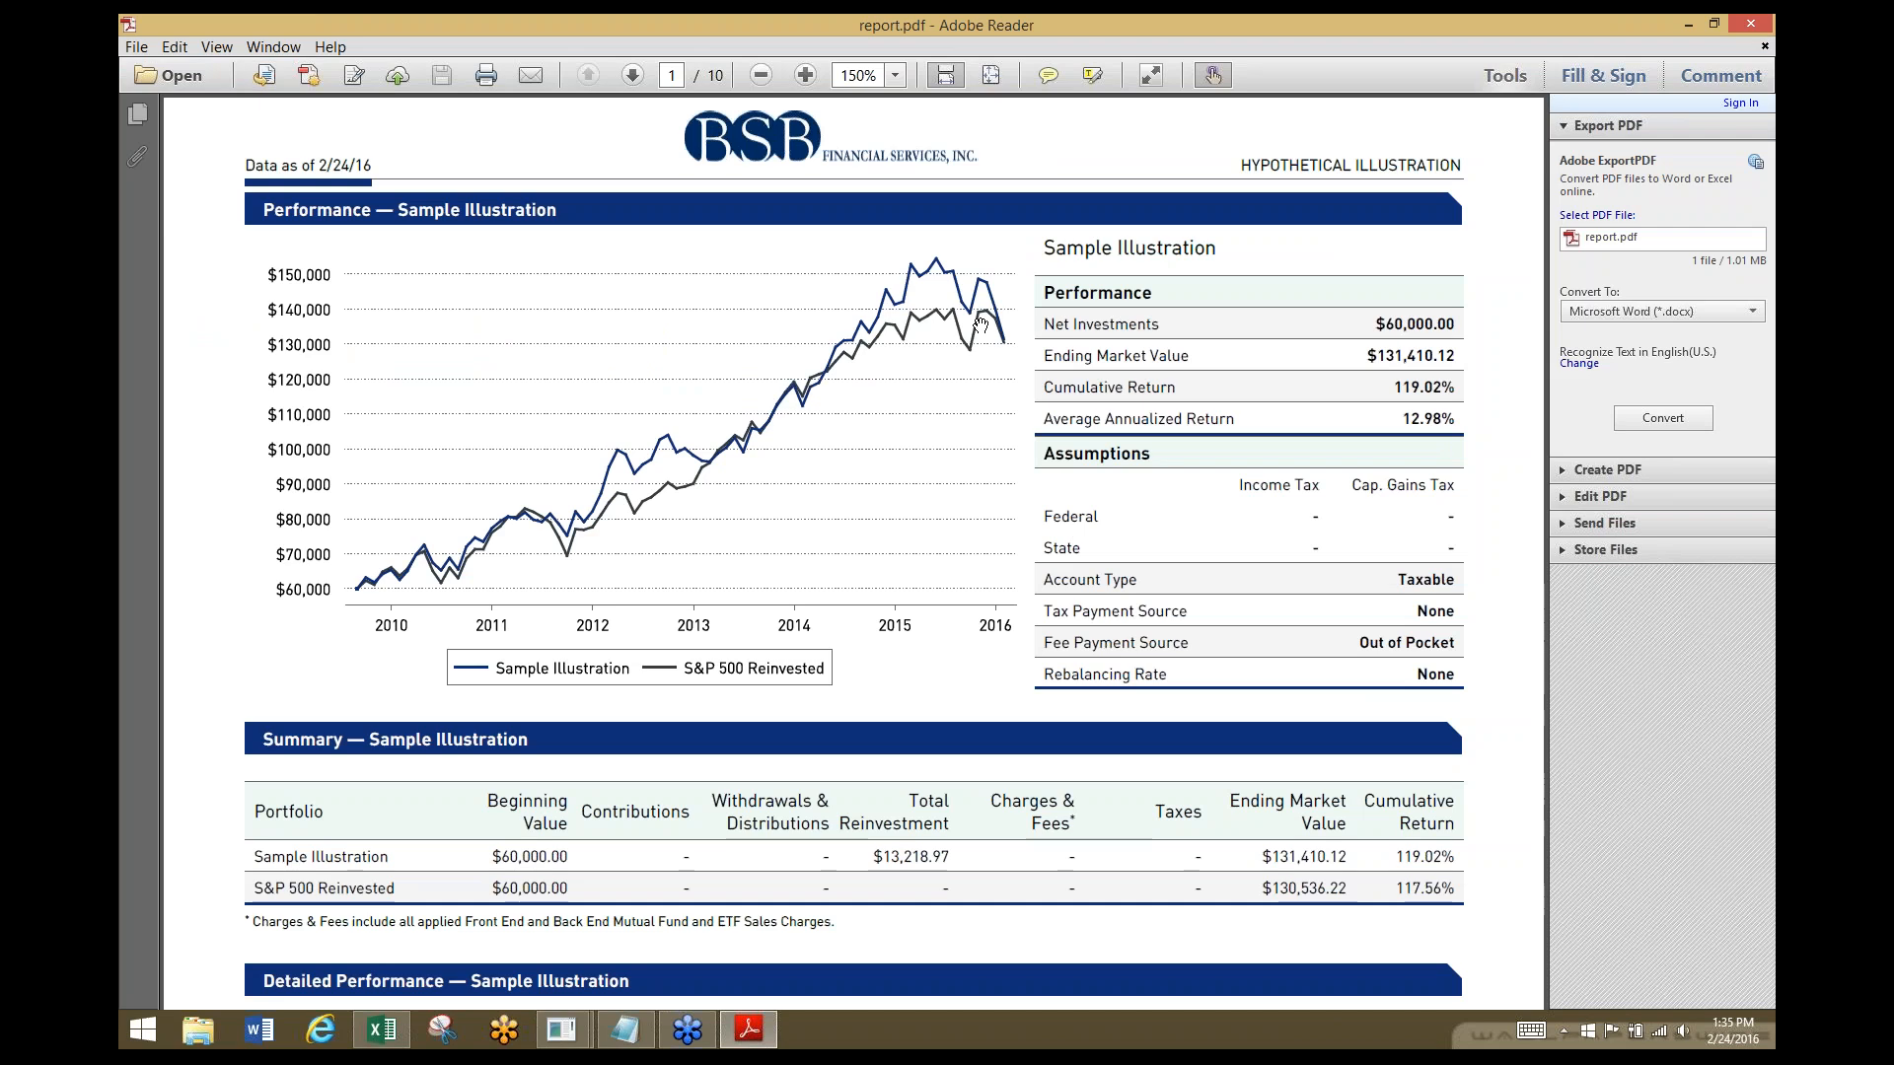
Review the logo, header colors, charts and footer text on the first pages of the generated report, and close it.
scroll(980, 323, "down", 10)
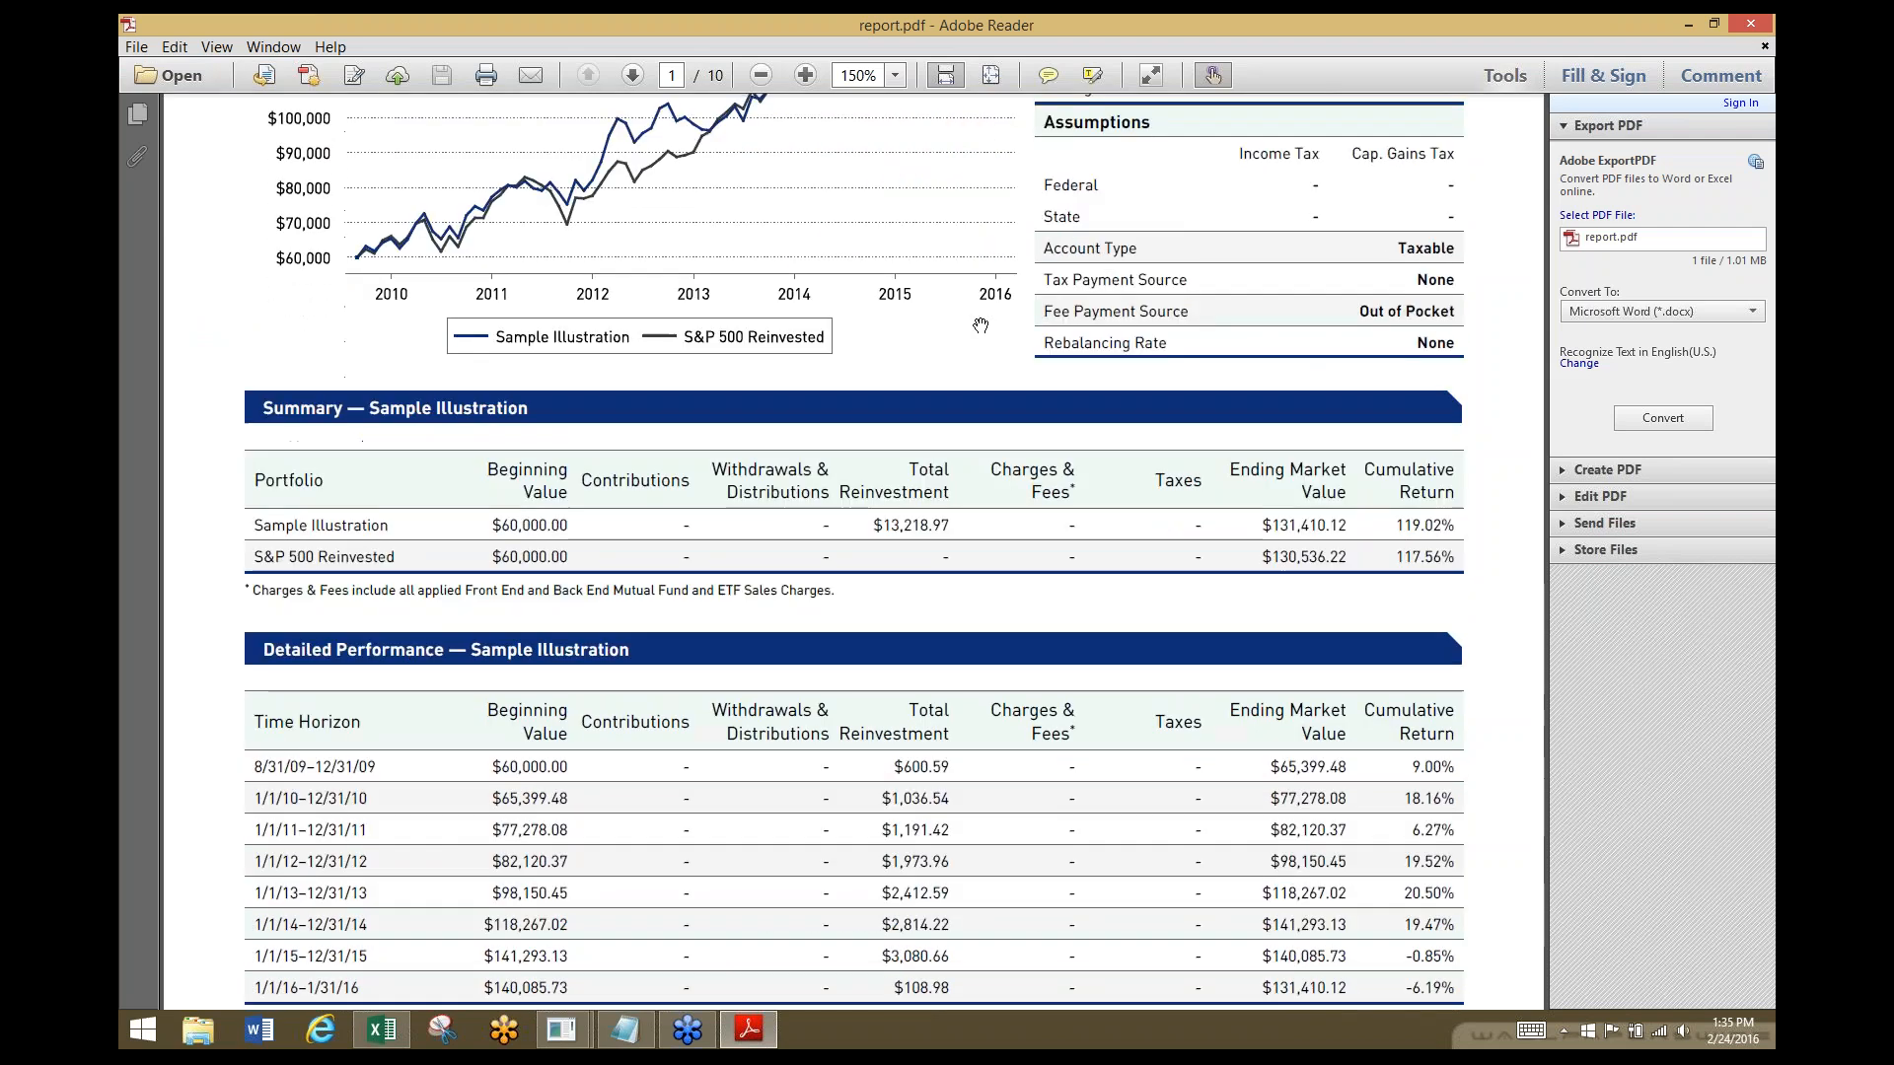
scroll(981, 323, "down", 12)
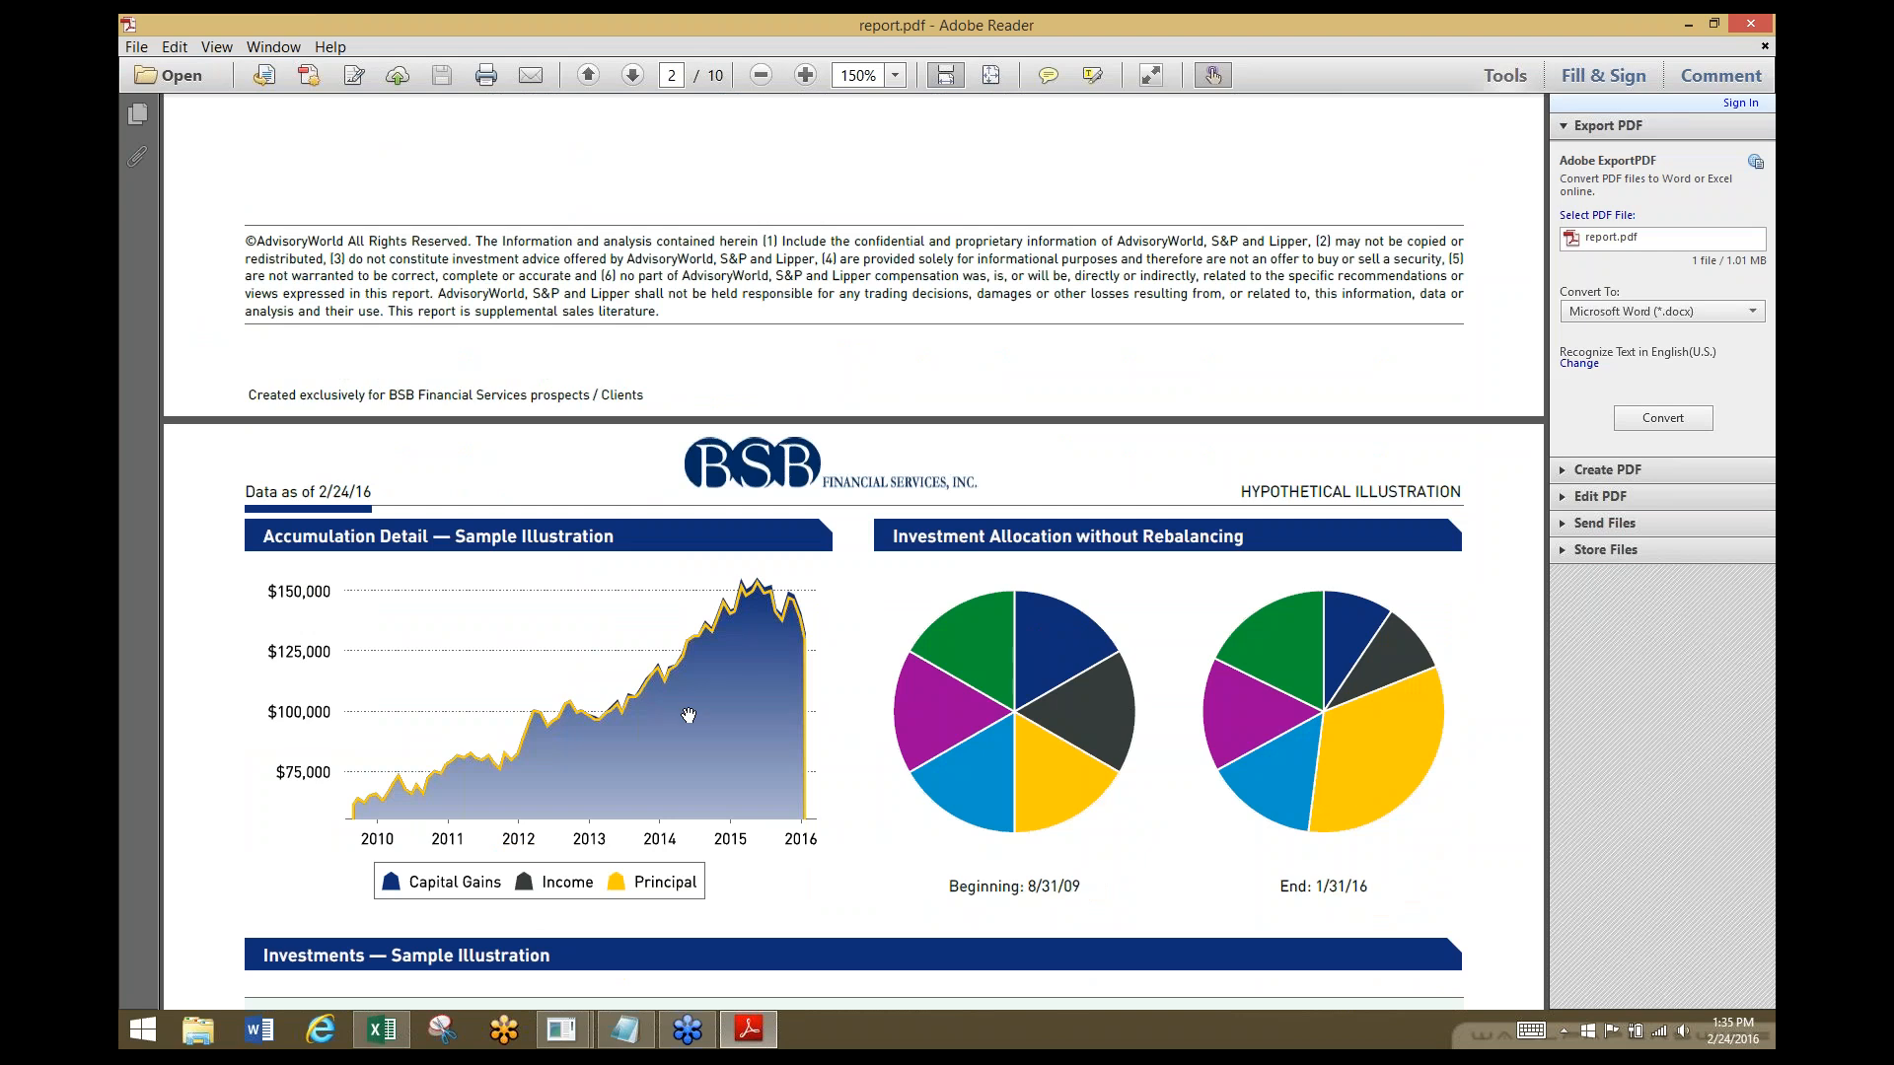
scroll(690, 712, "down", 3)
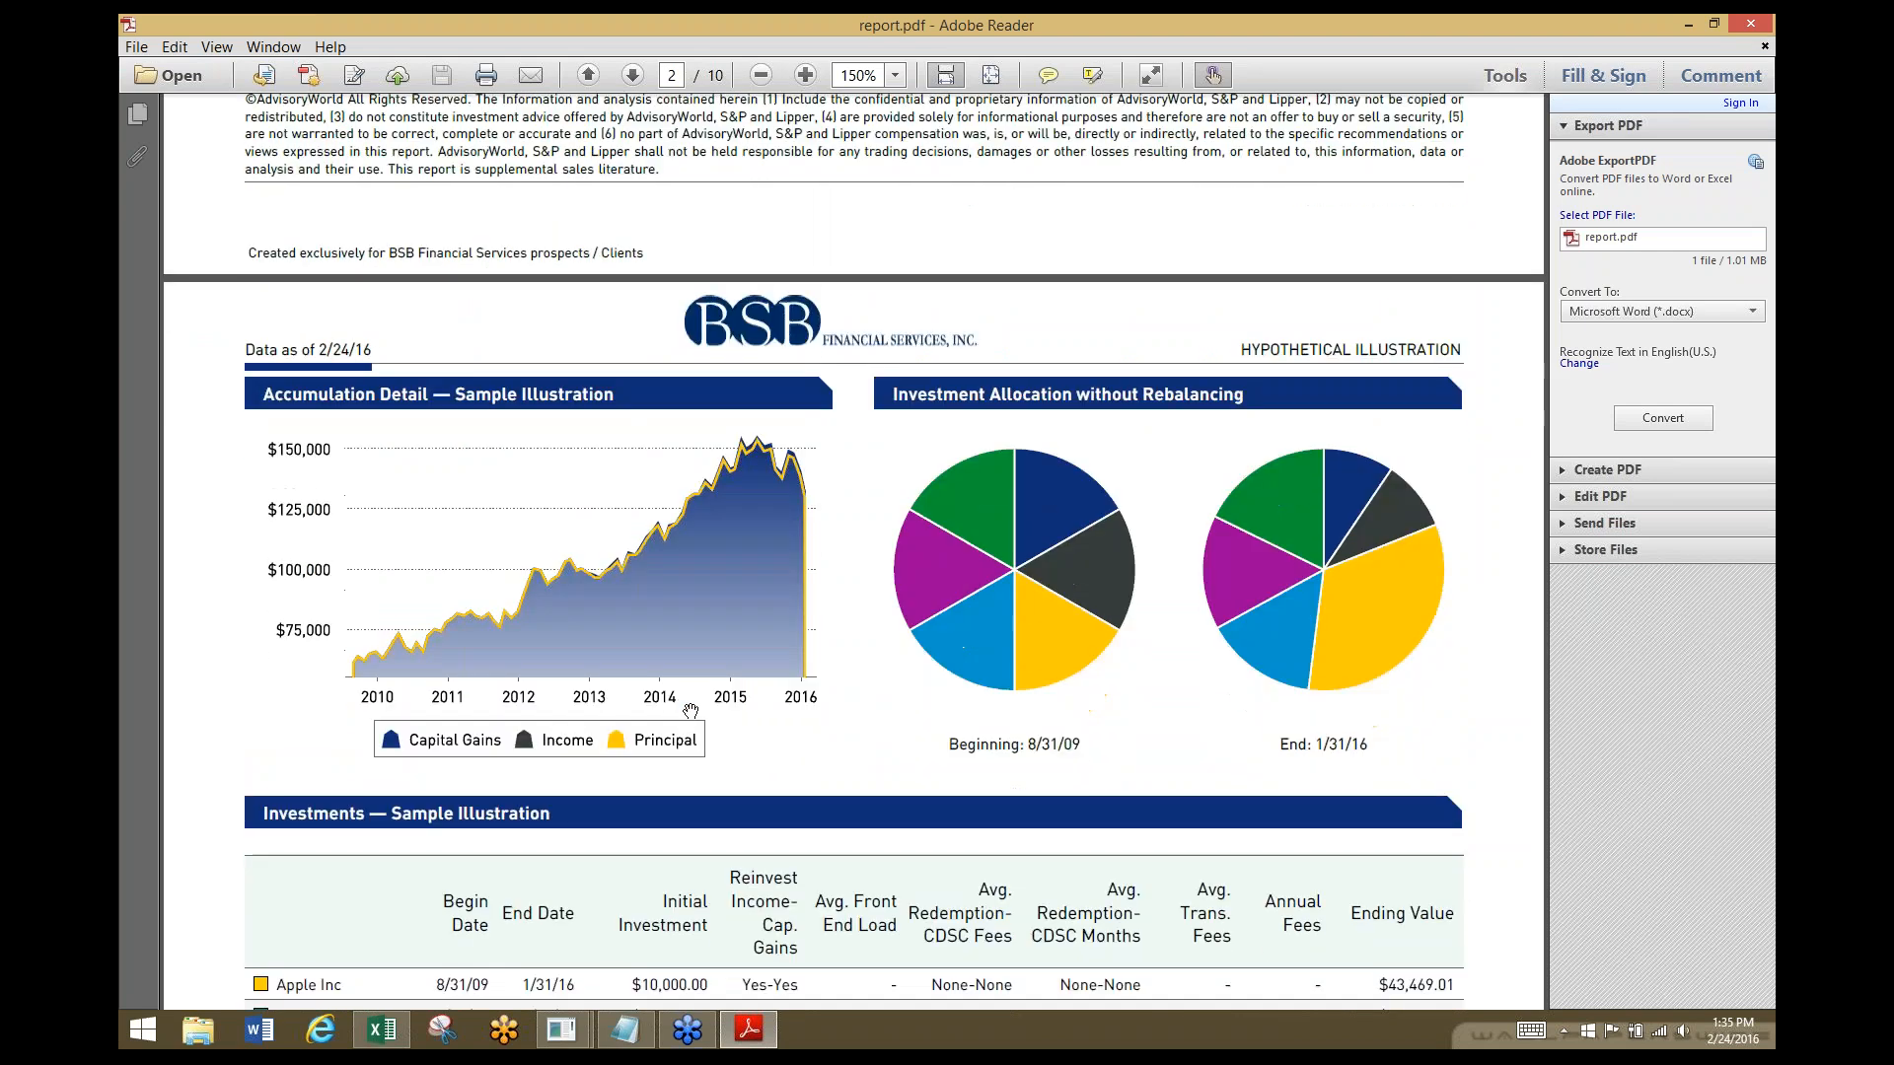
scroll(696, 706, "up", 3)
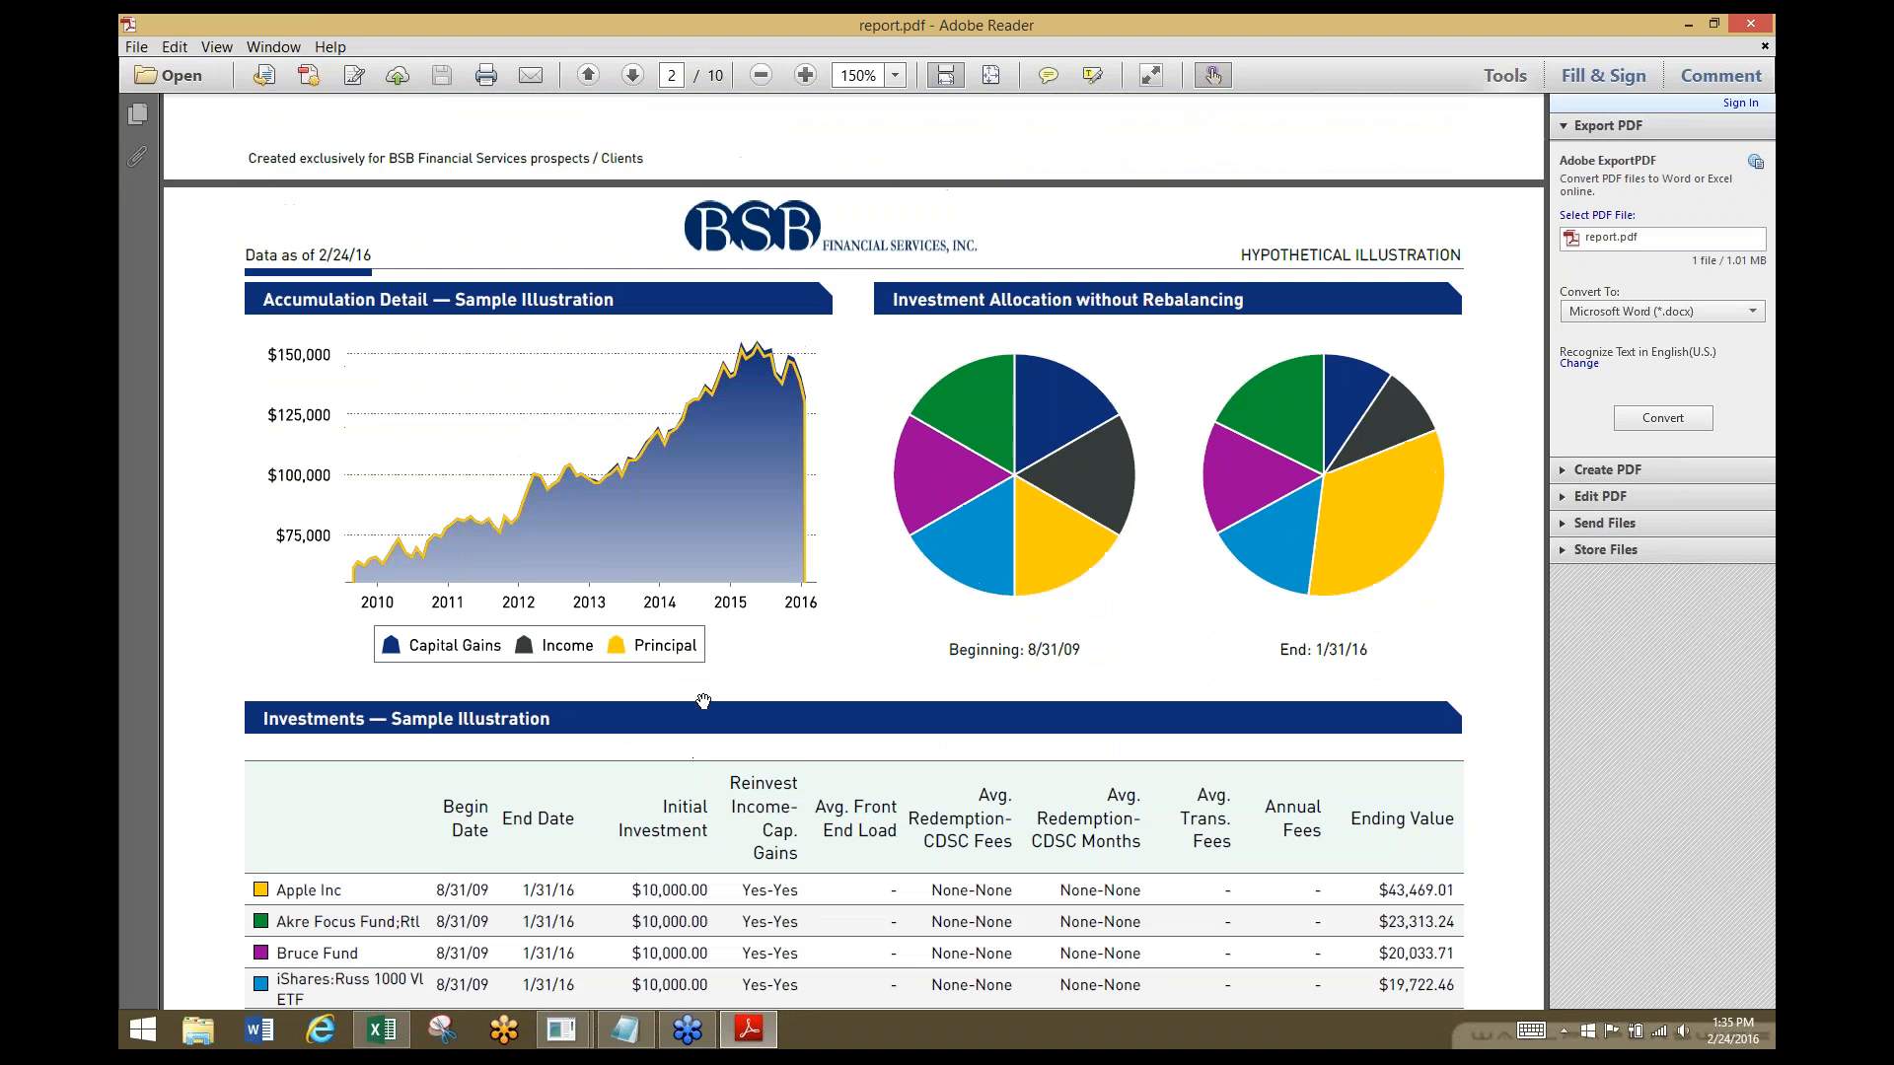
scroll(703, 702, "up", 15)
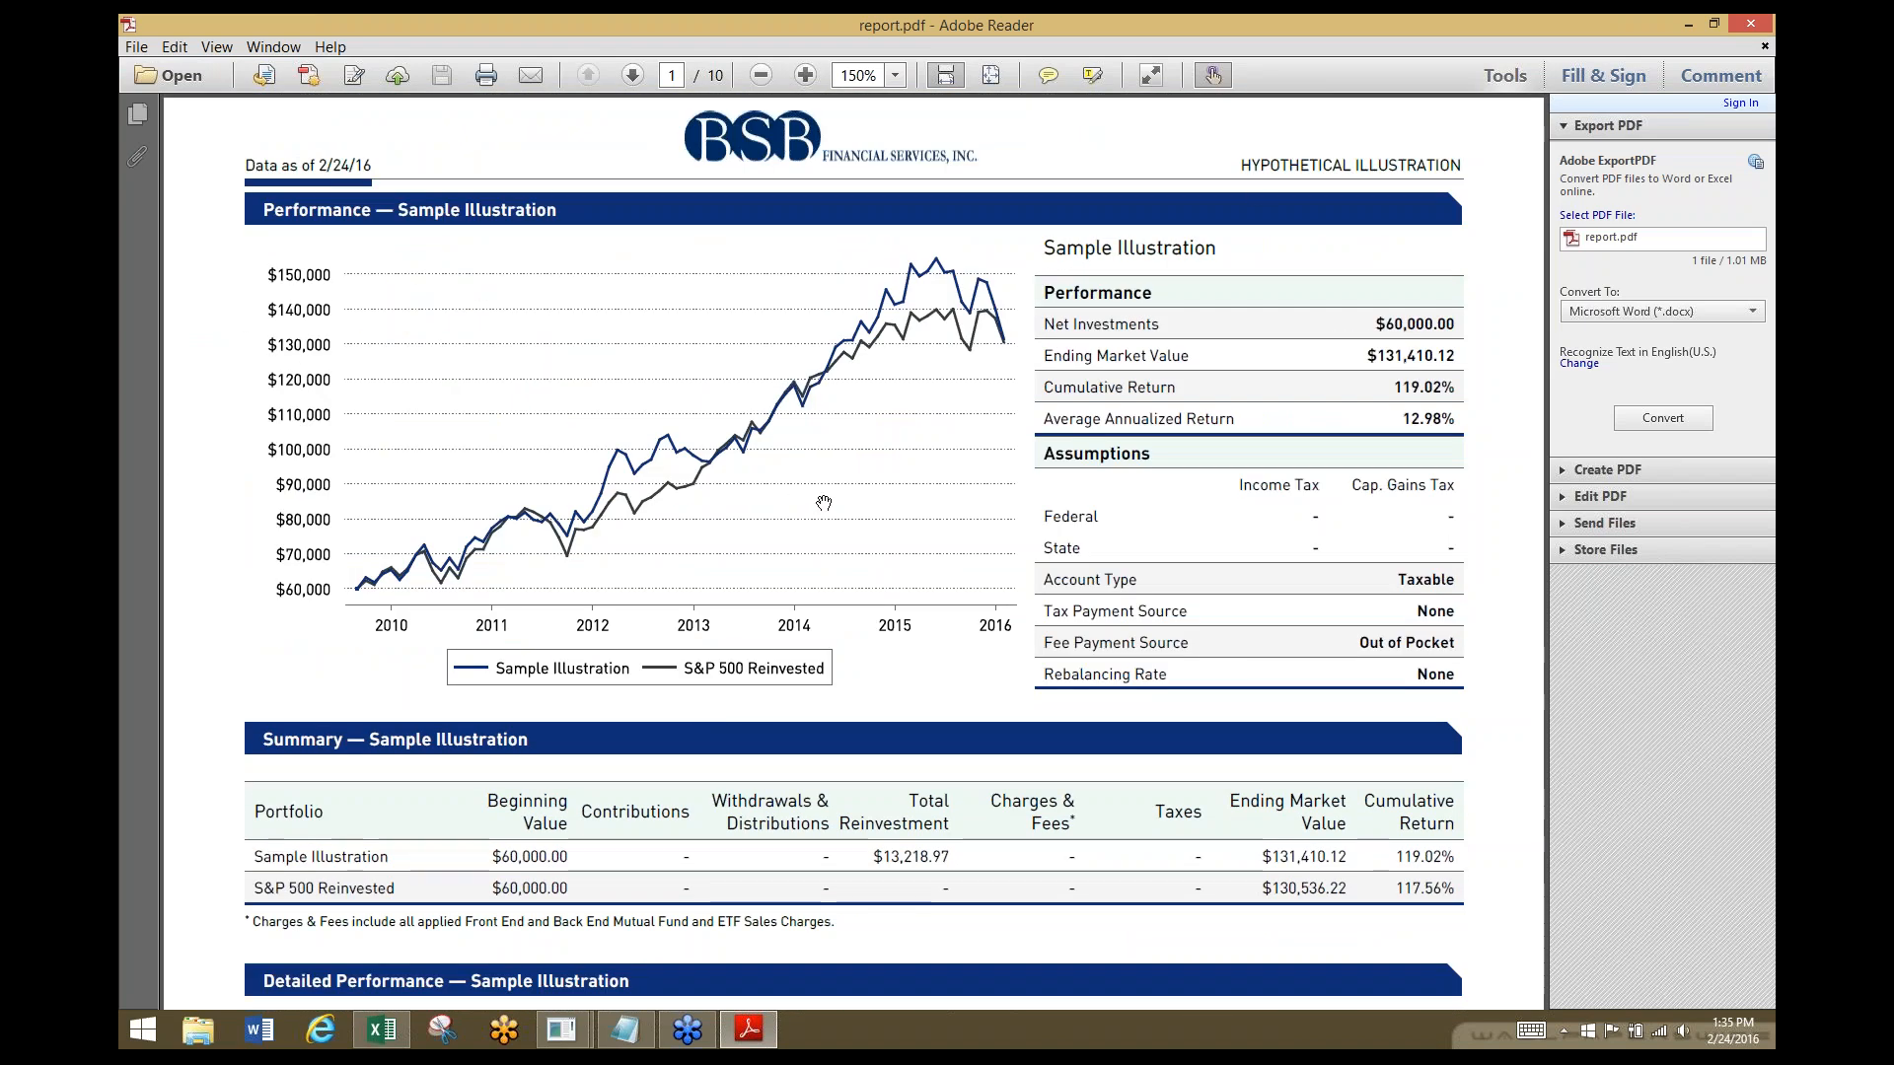
left_click(1742, 29)
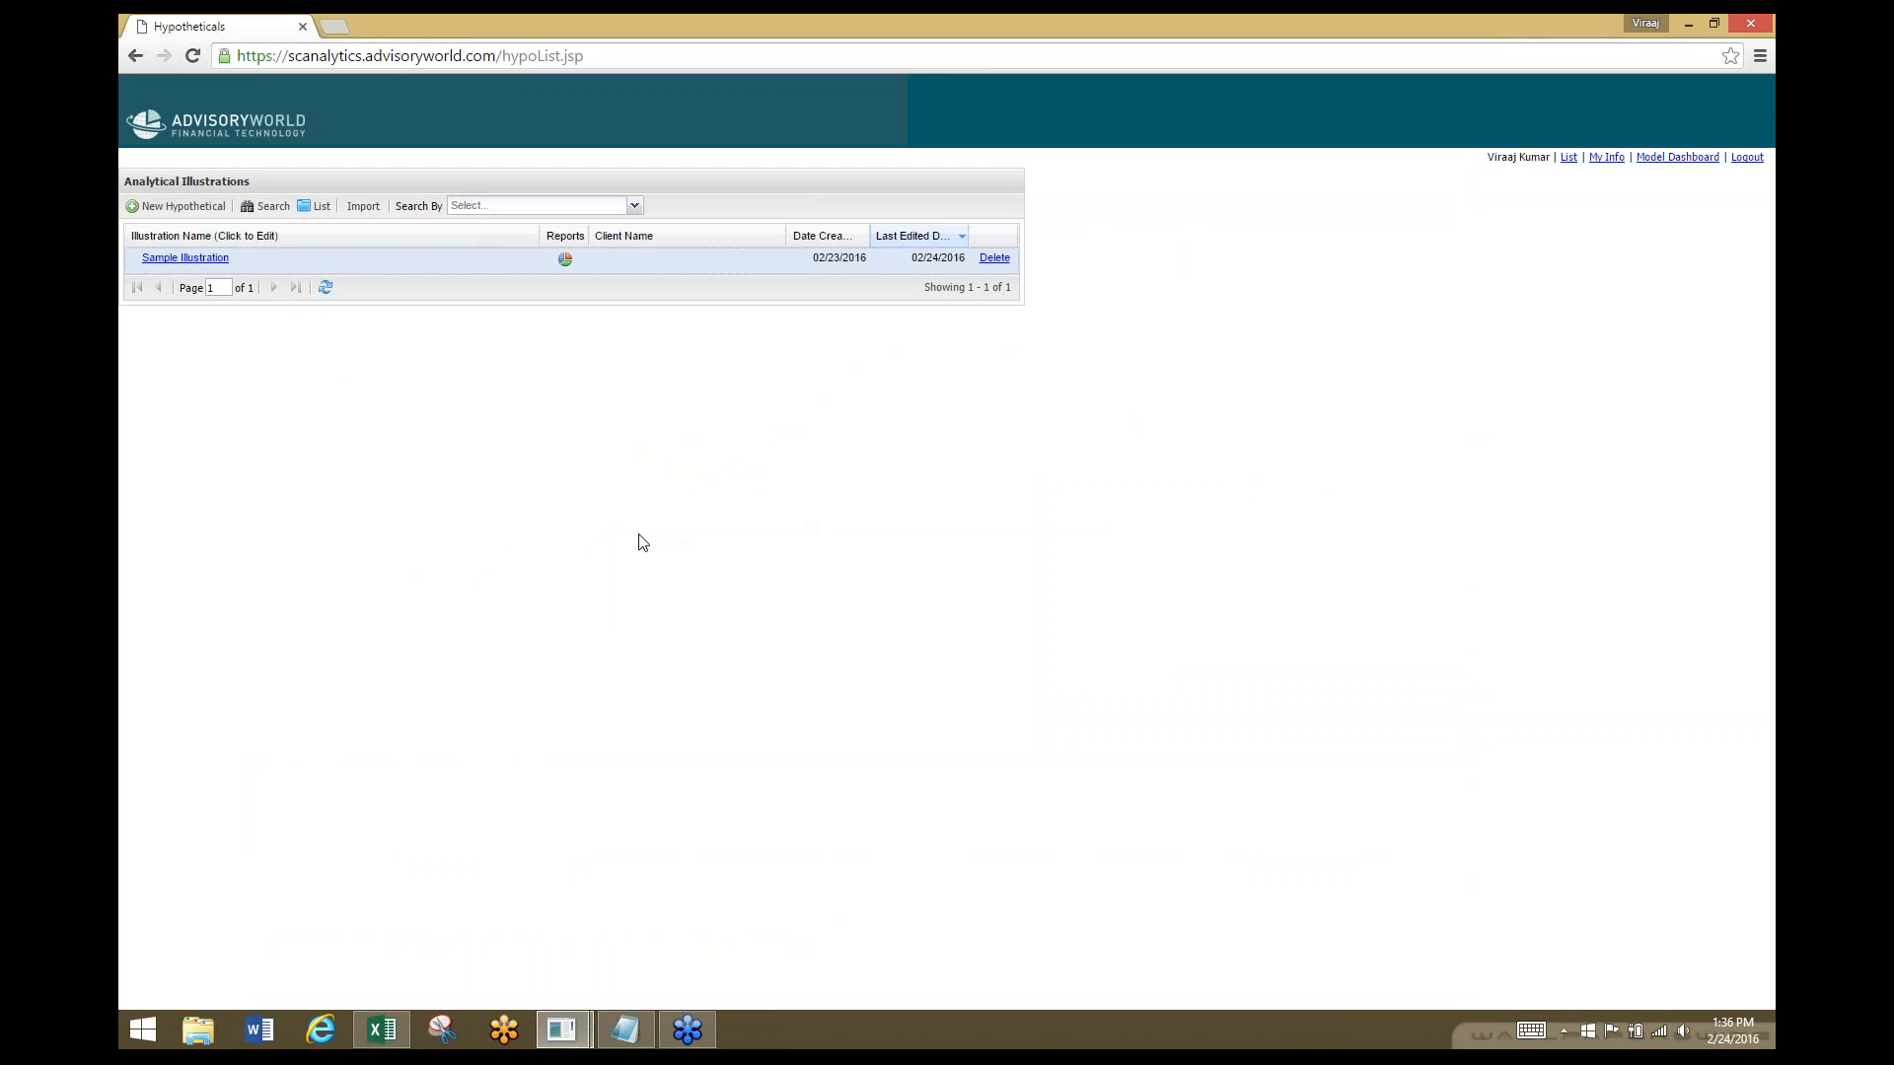
Examine Sample Illustration's investments, the time horizon choices in its allocation, and its fees with the global fee settings.
left_click(188, 258)
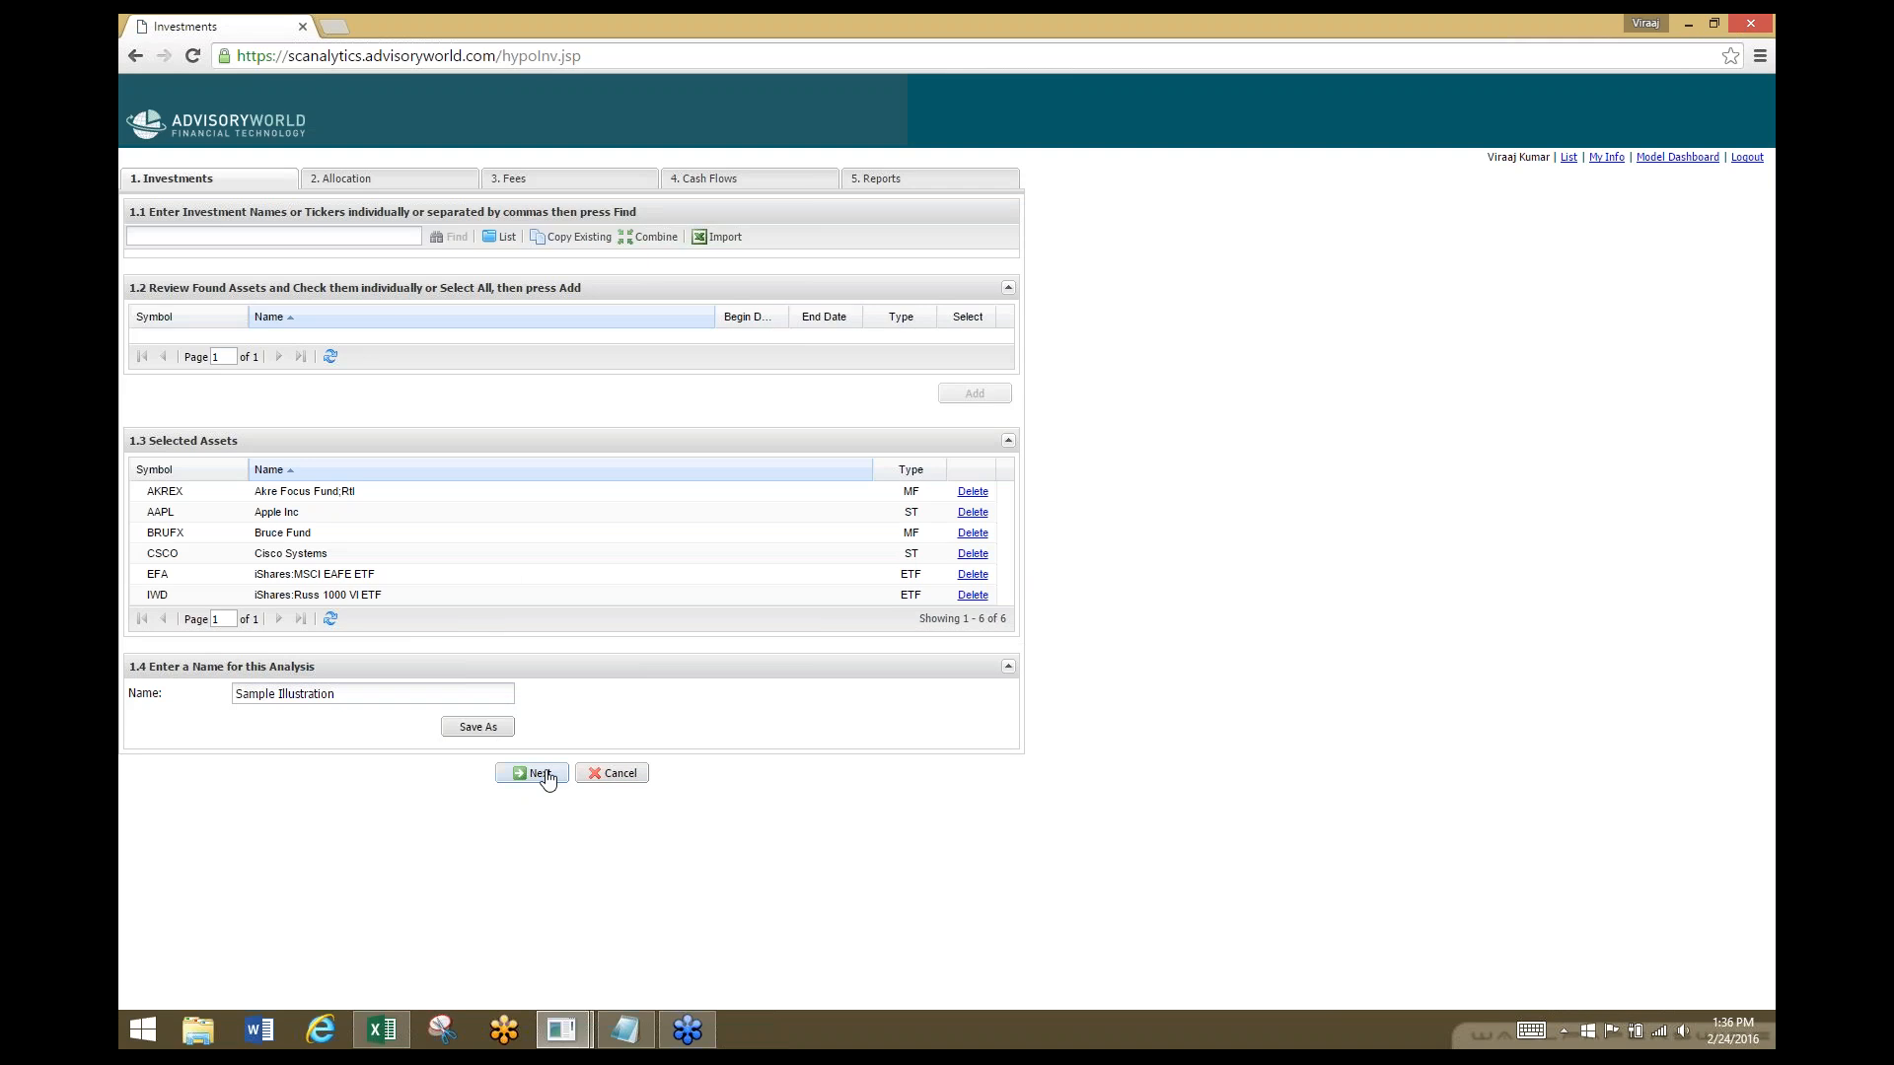
left_click(540, 773)
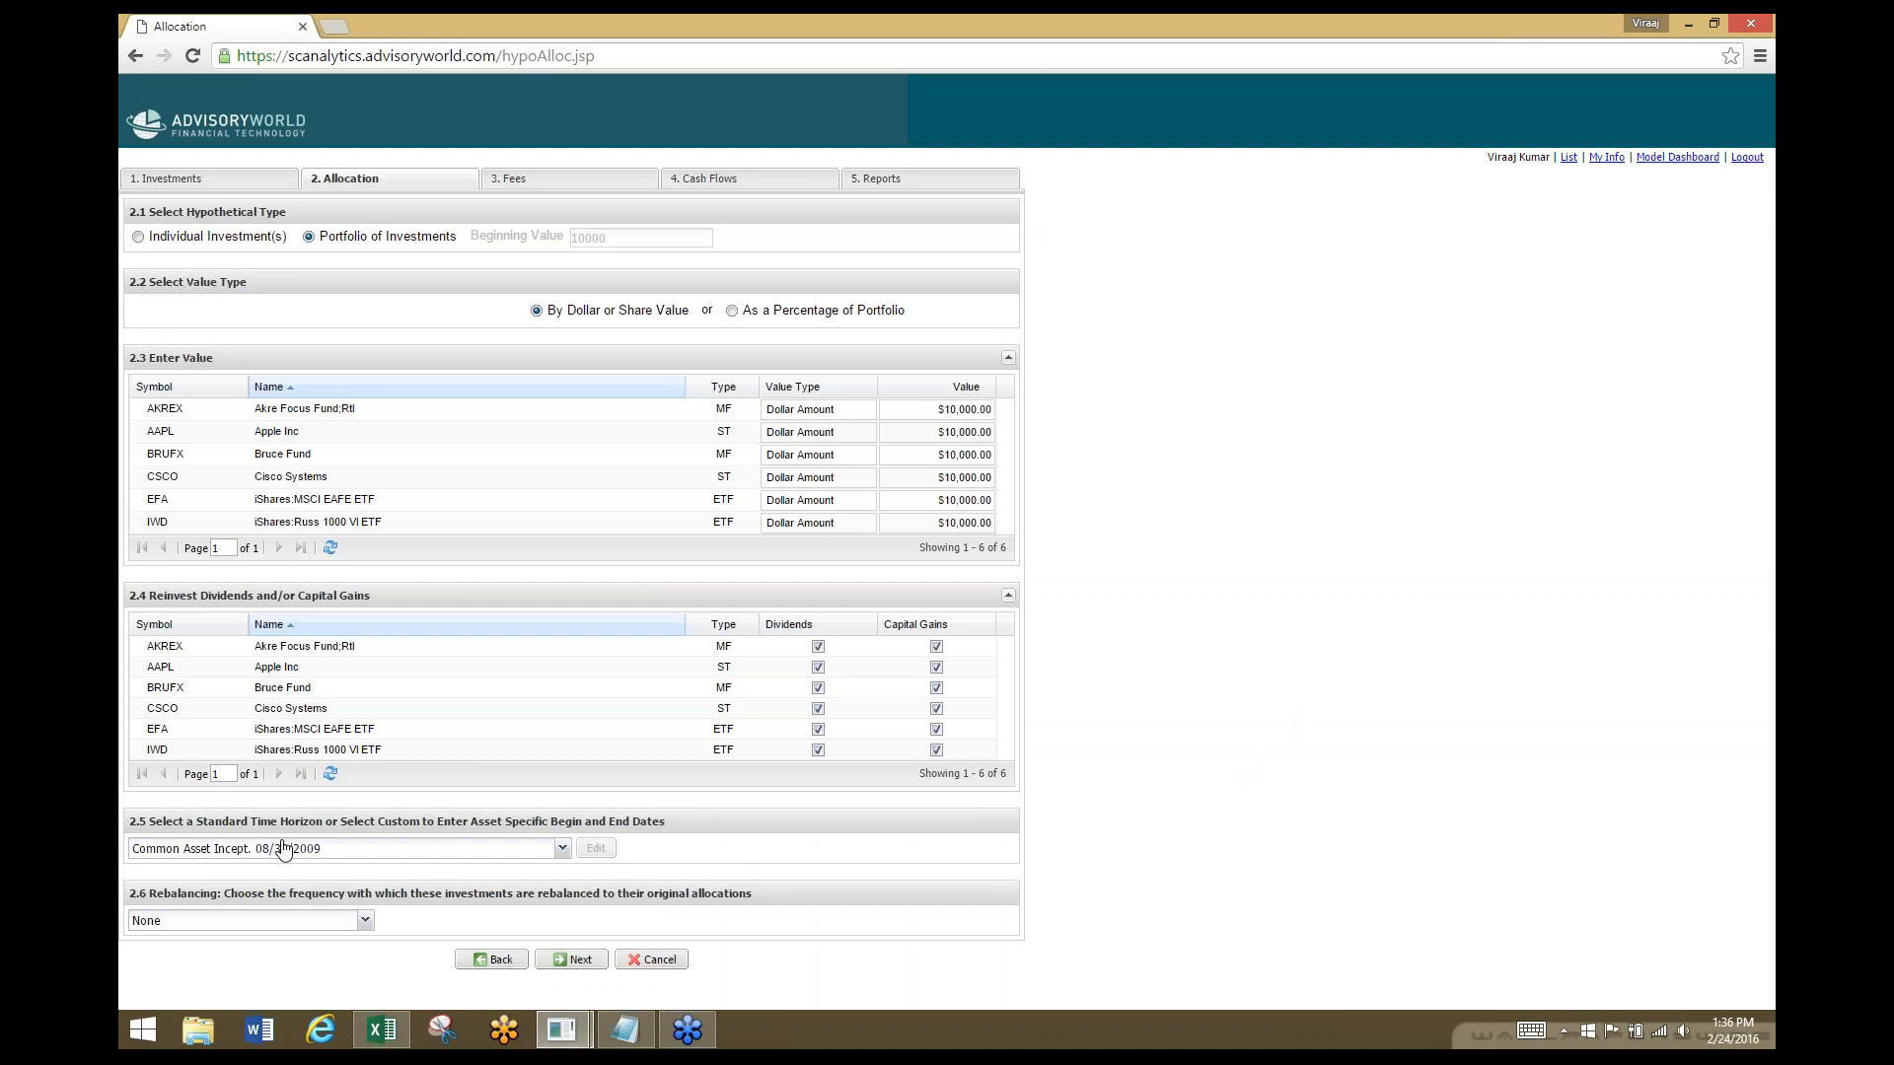
left_click(562, 849)
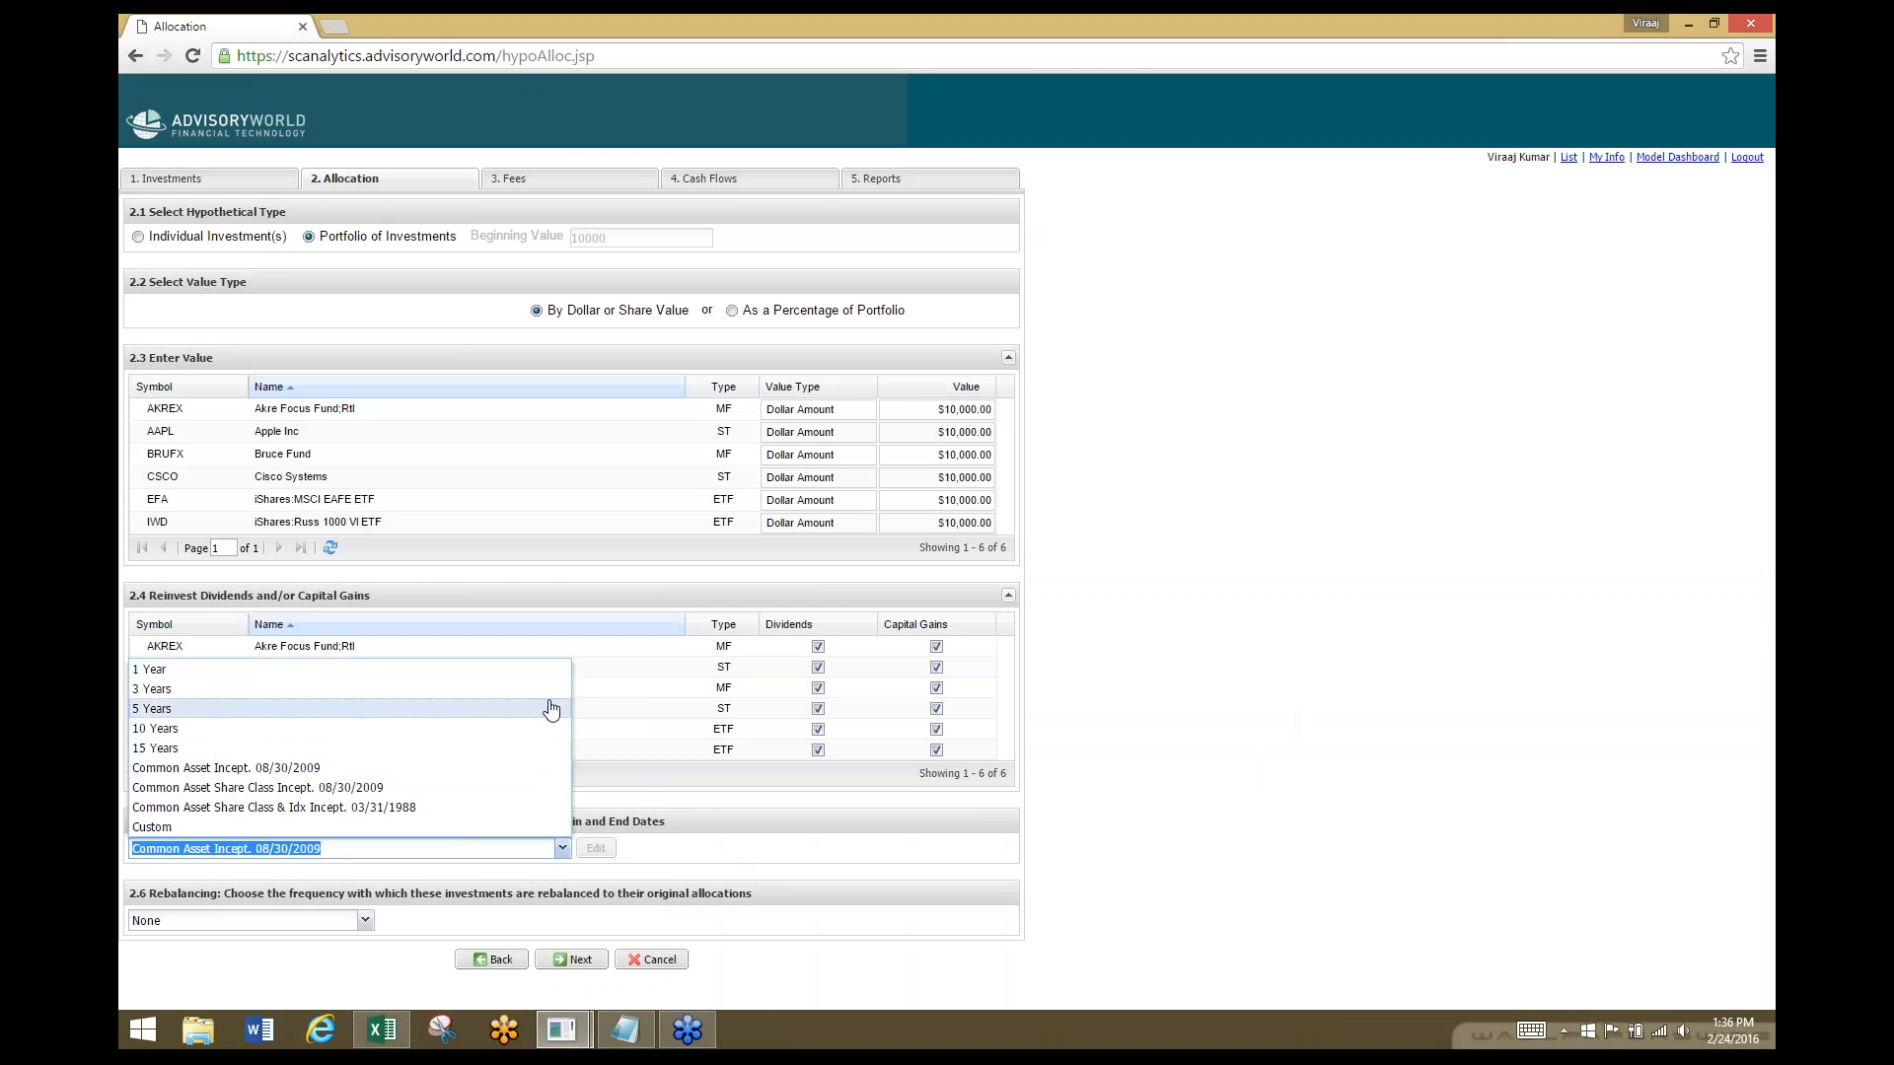
left_click(1123, 742)
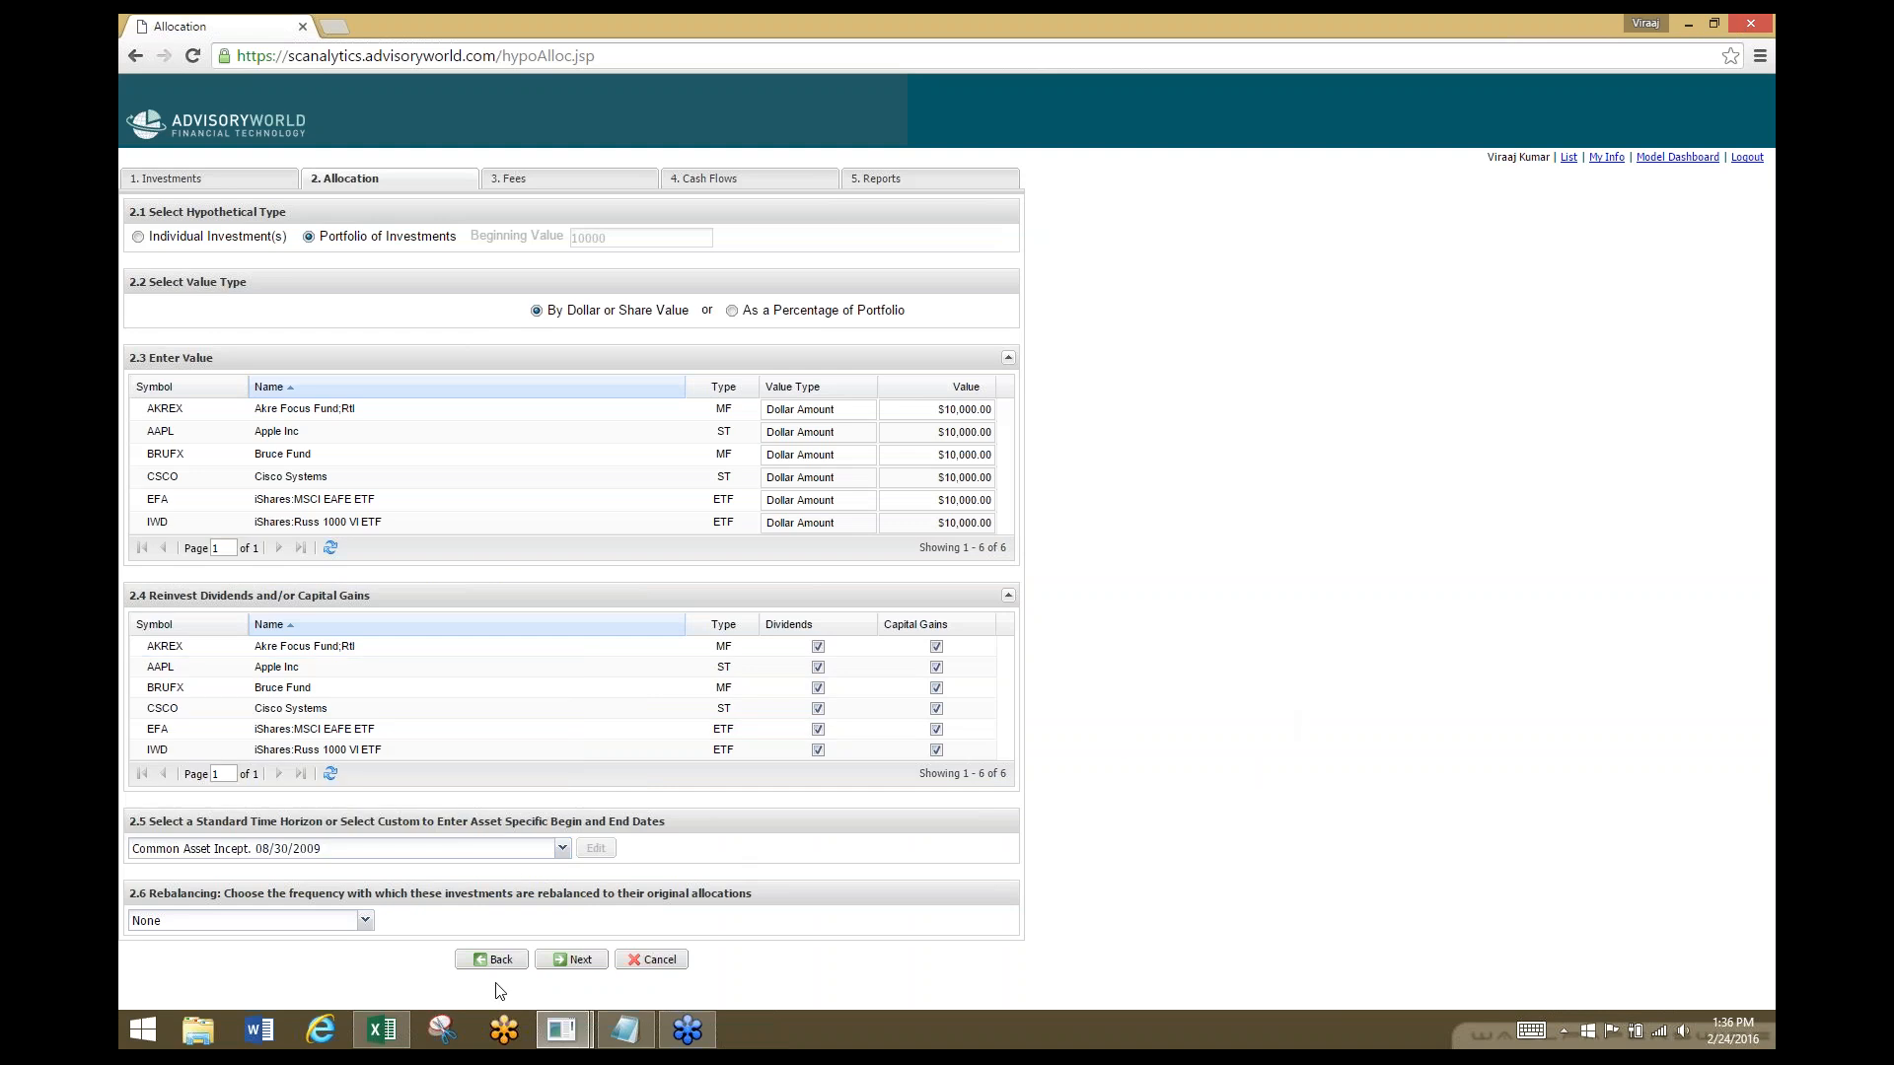
left_click(573, 959)
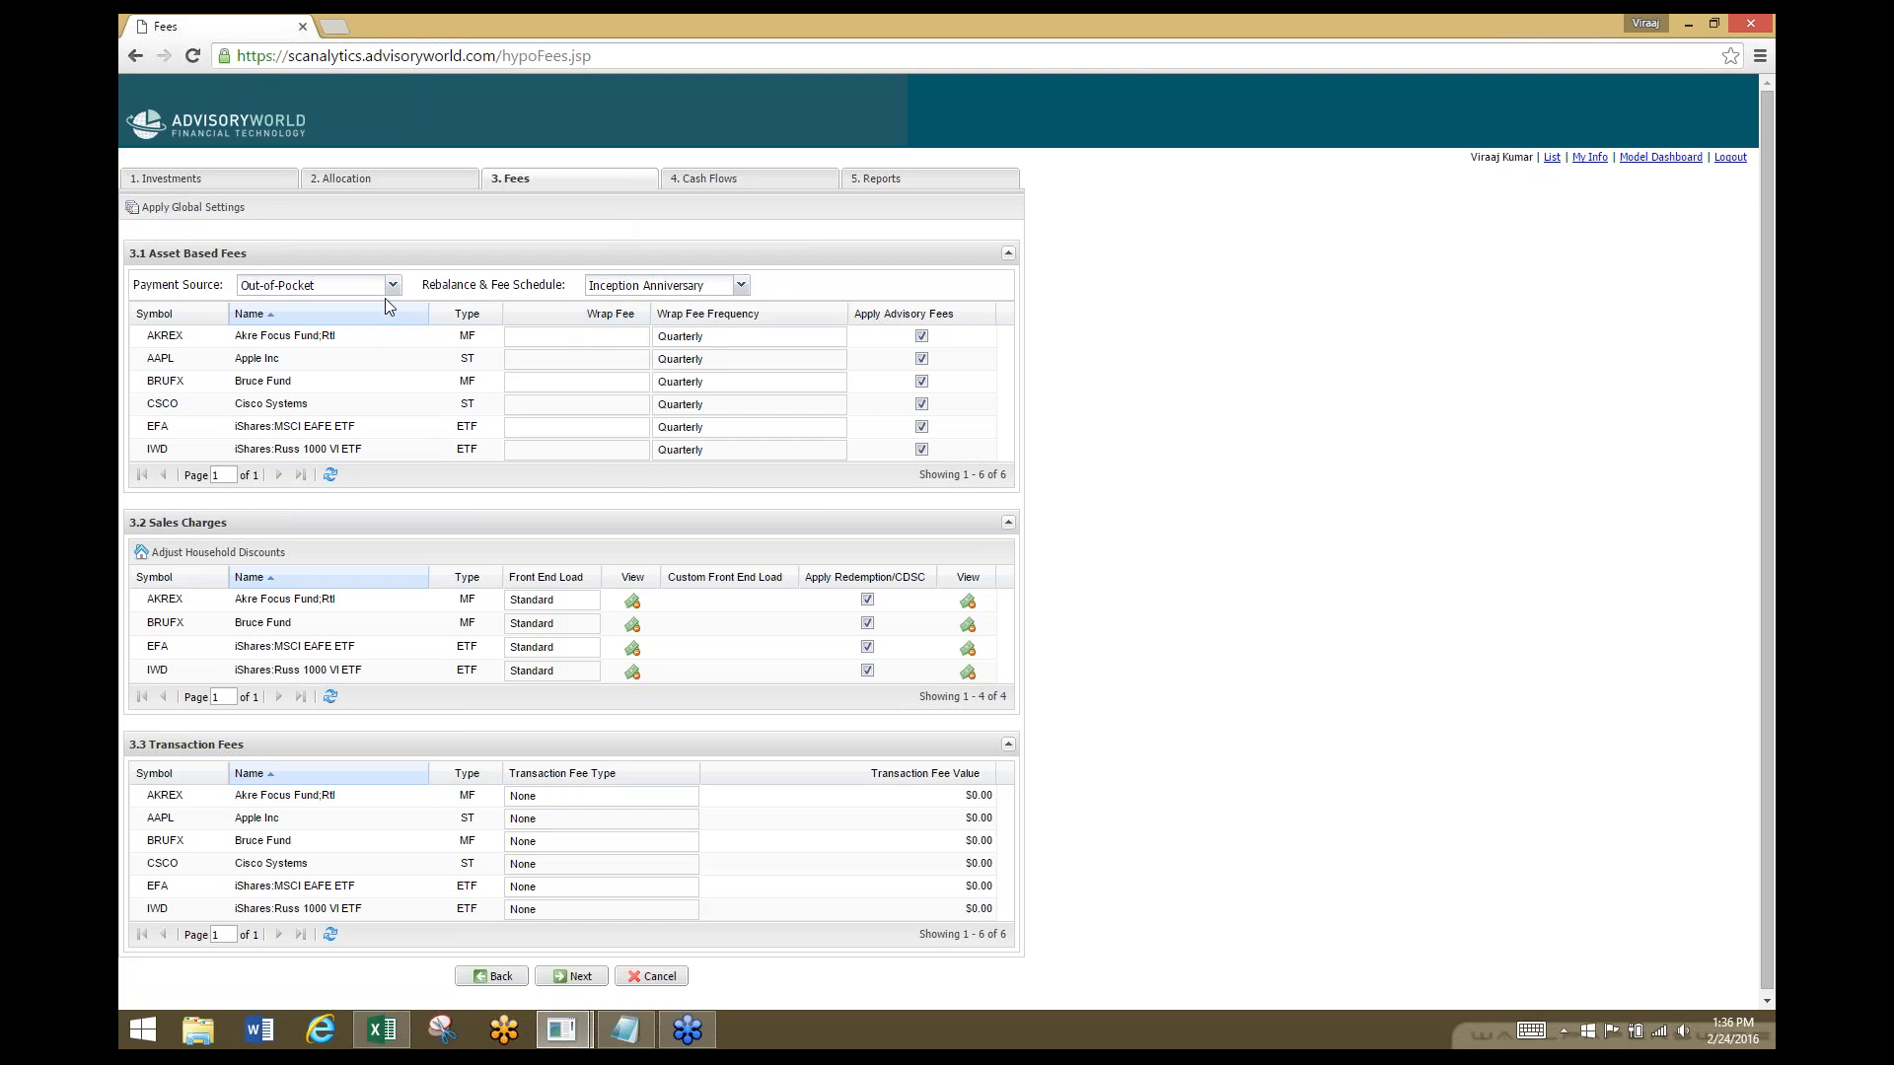
left_click(215, 209)
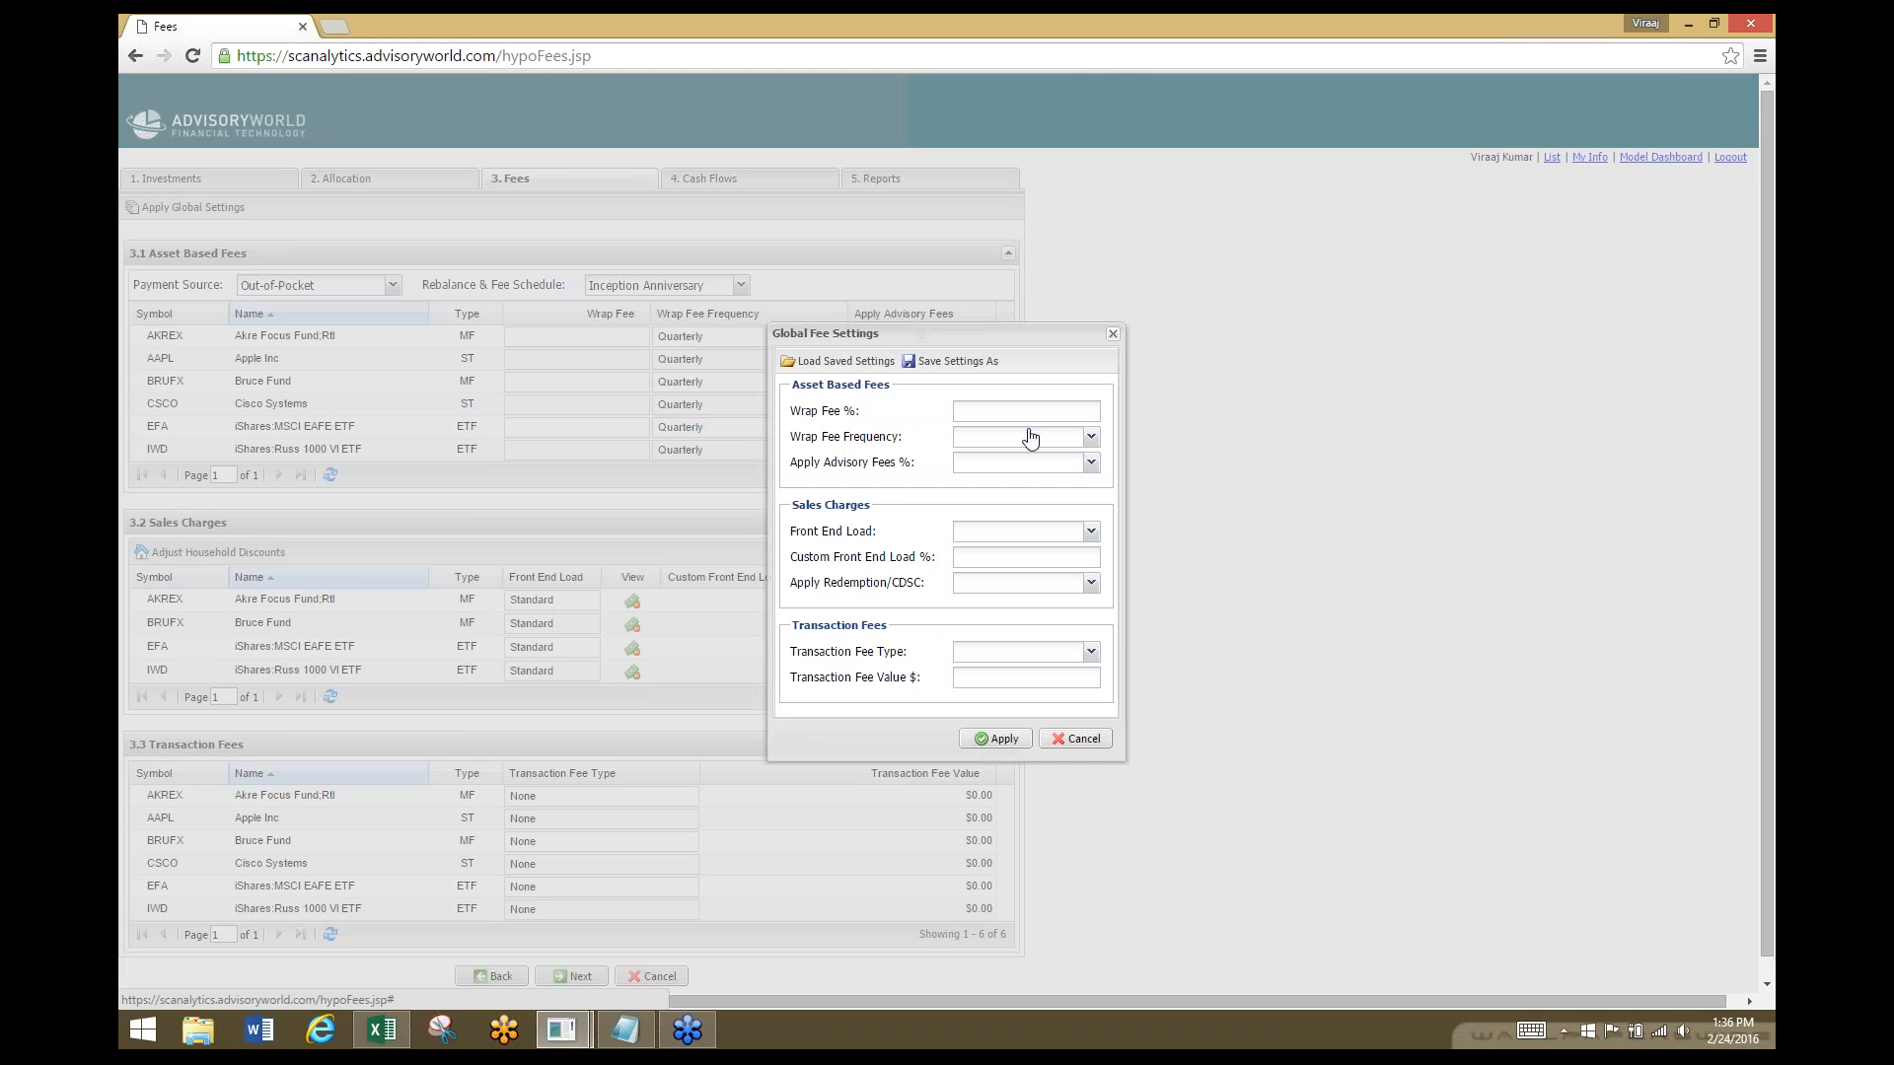
left_click(1083, 740)
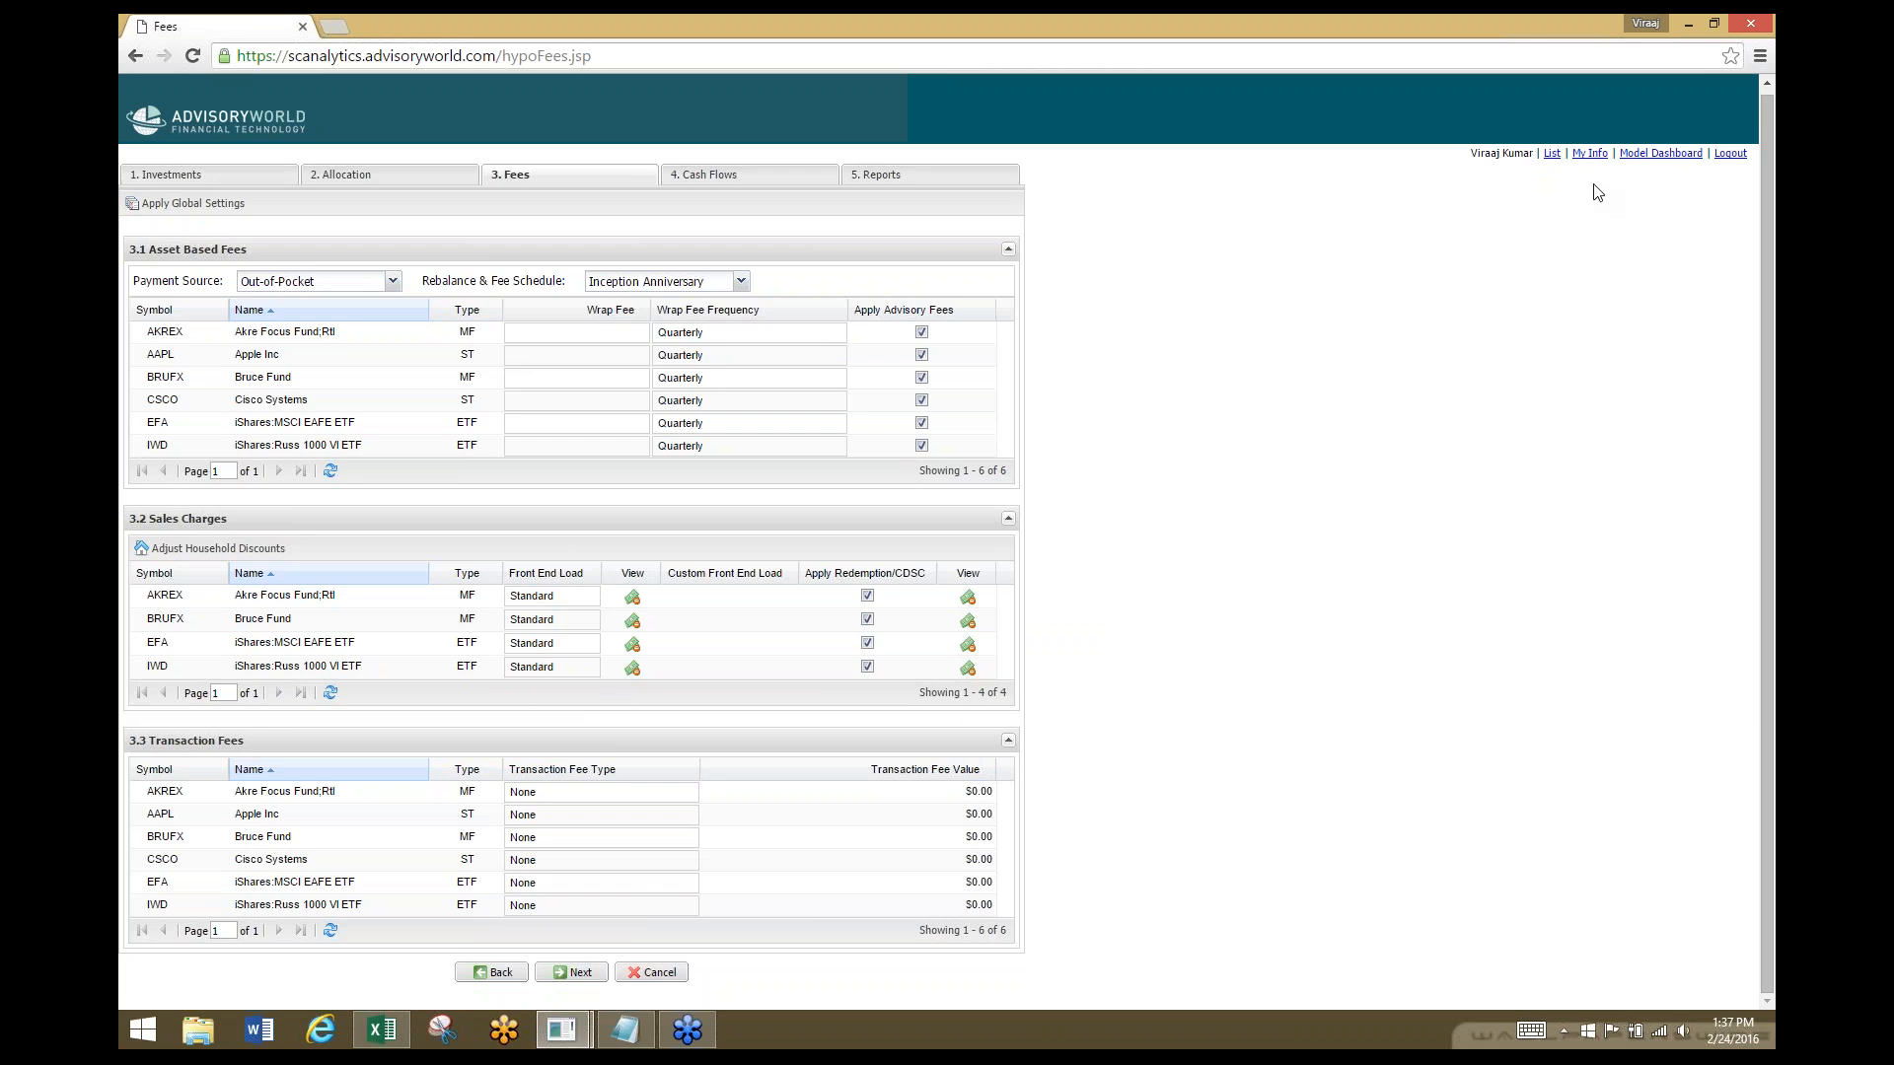
In the Hypothetical Defaults of My Info, set the Time Horizon to 5 Year and the Rebalance Frequency to Semi-Annually.
left_click(1590, 154)
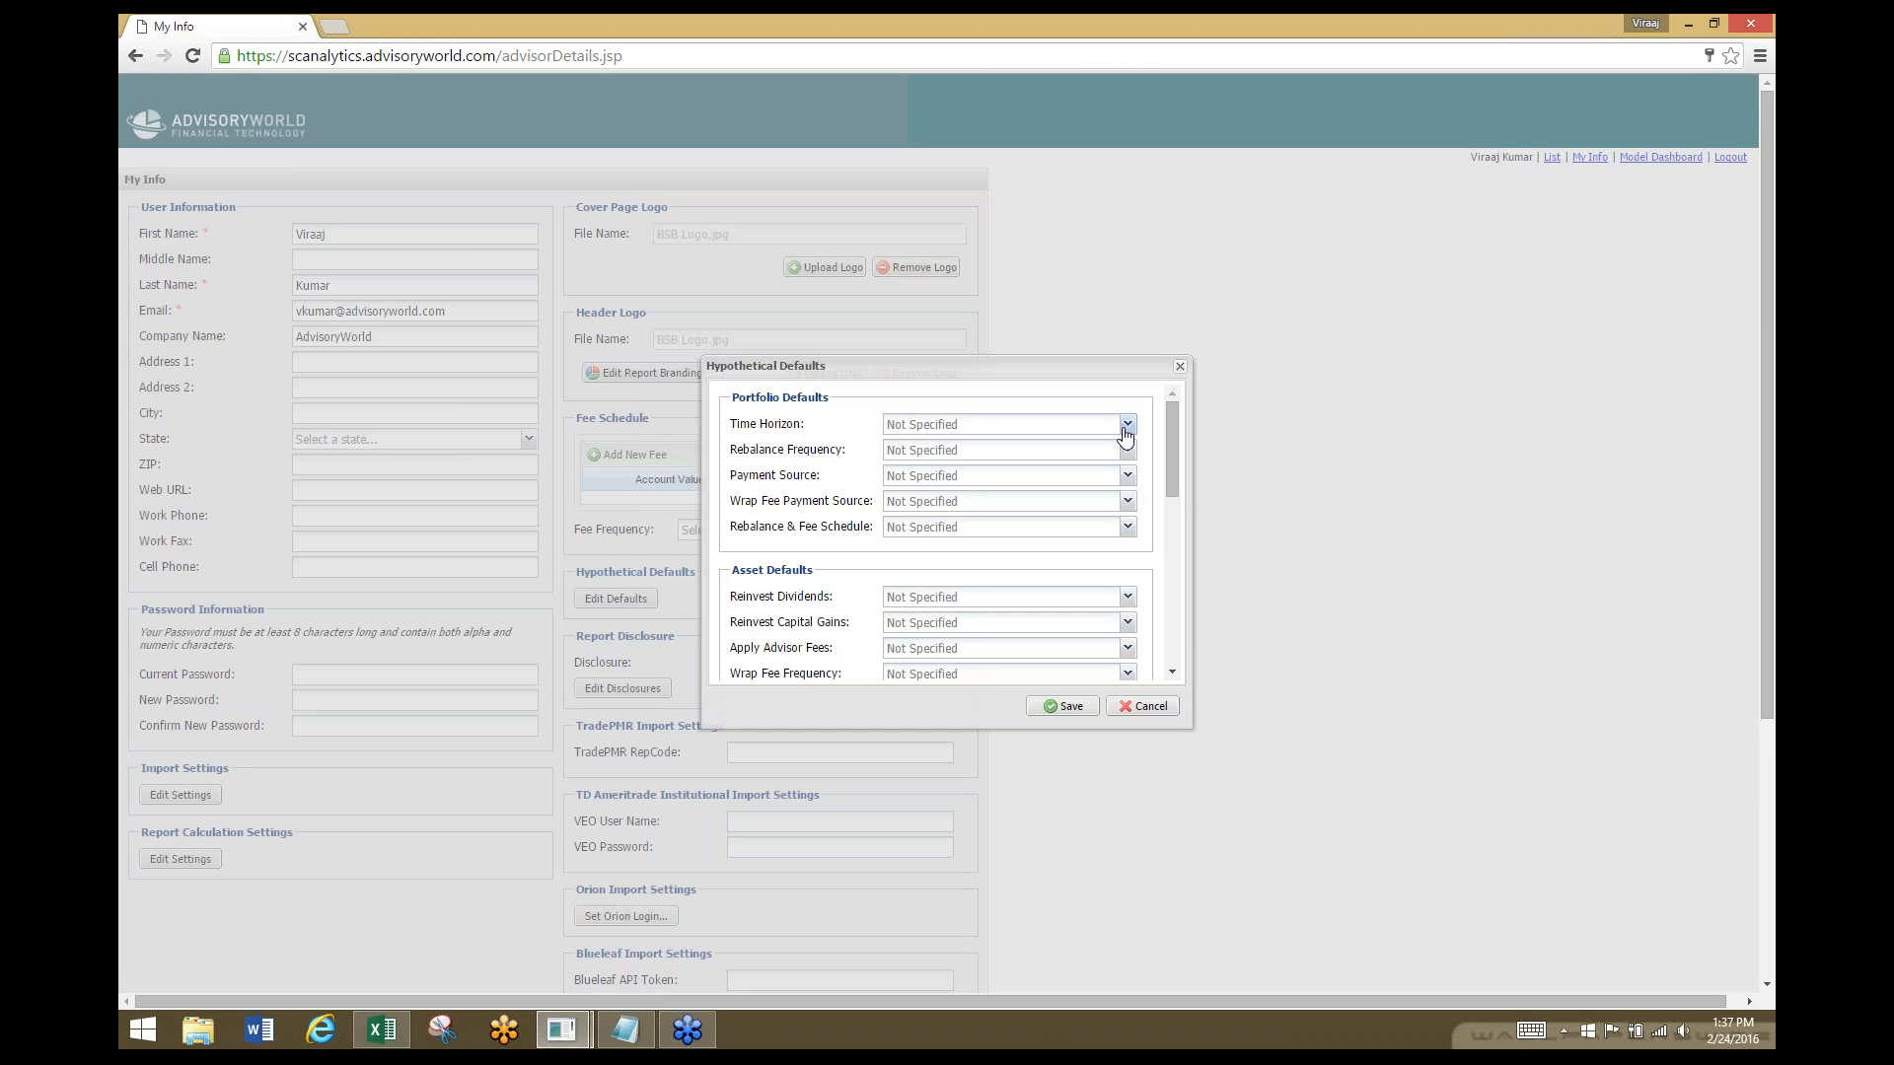
left_click(1127, 424)
left_click(1075, 508)
left_click(1130, 452)
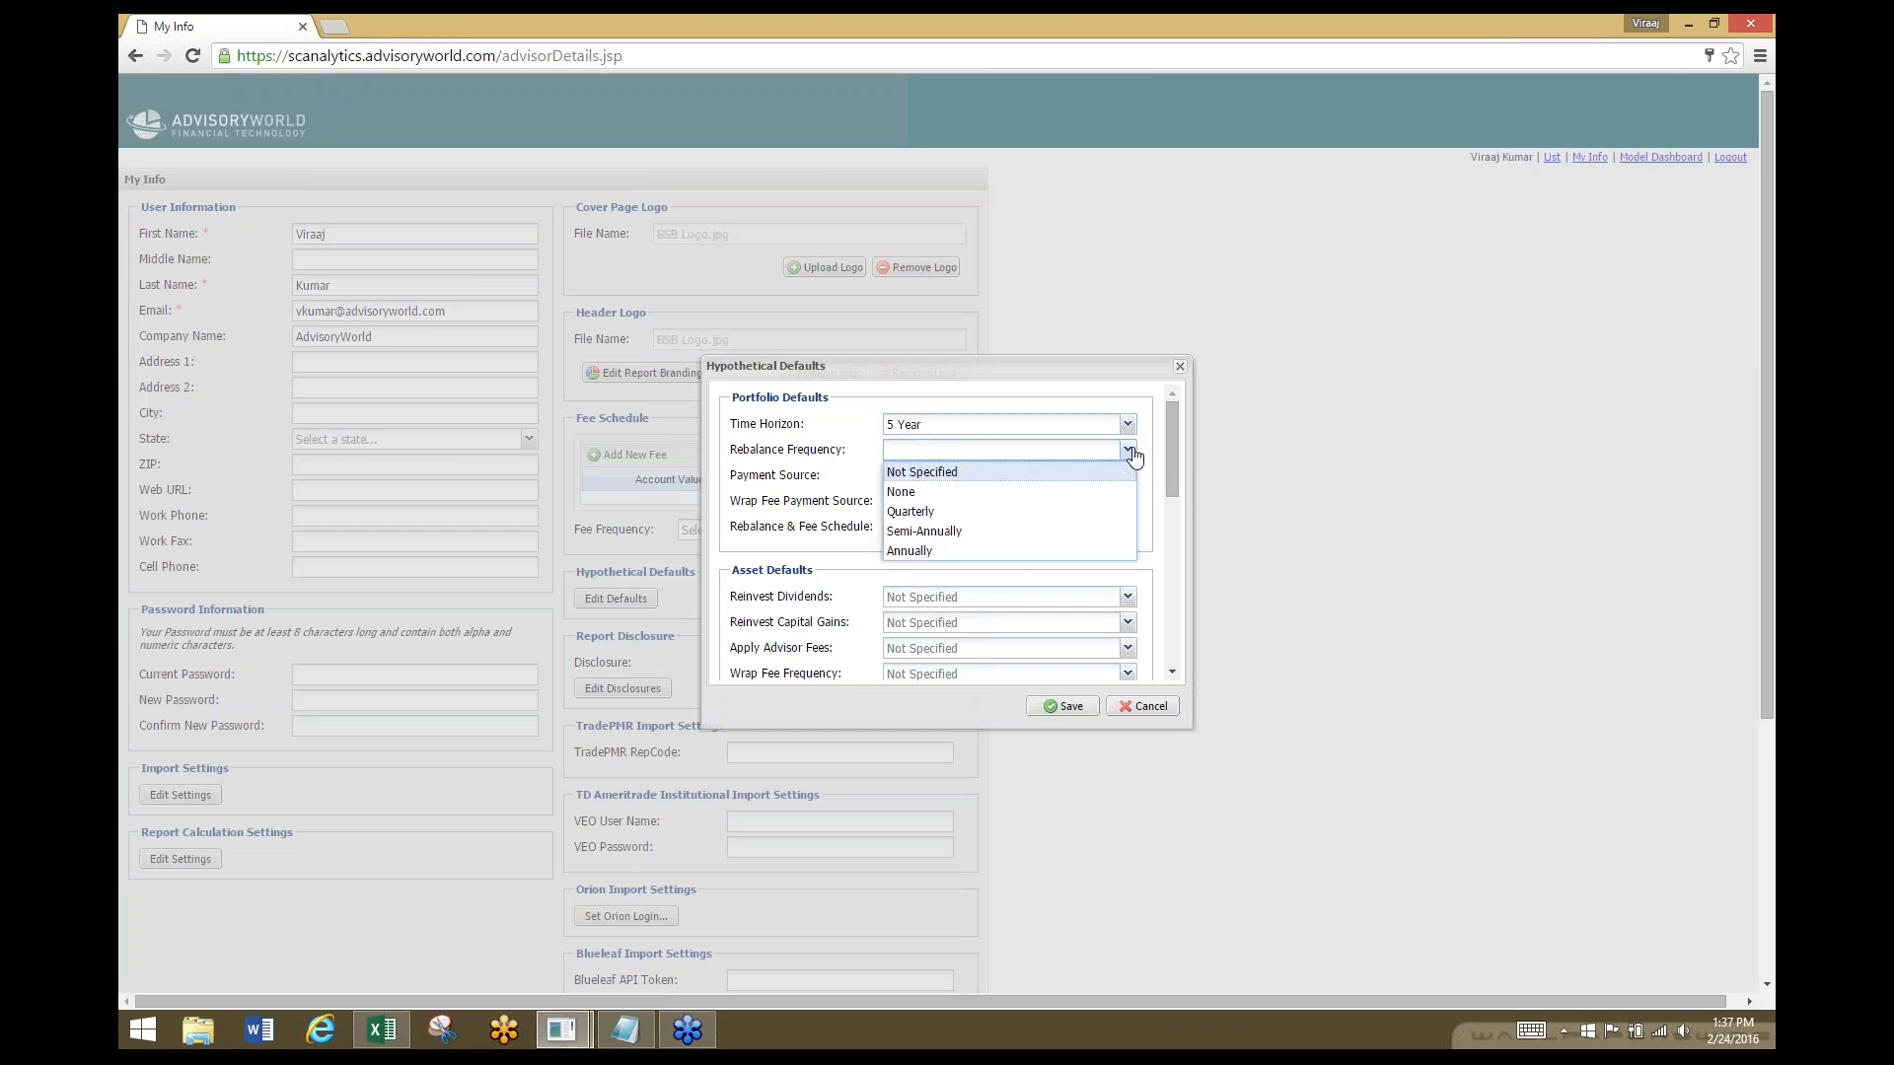
left_click(1101, 532)
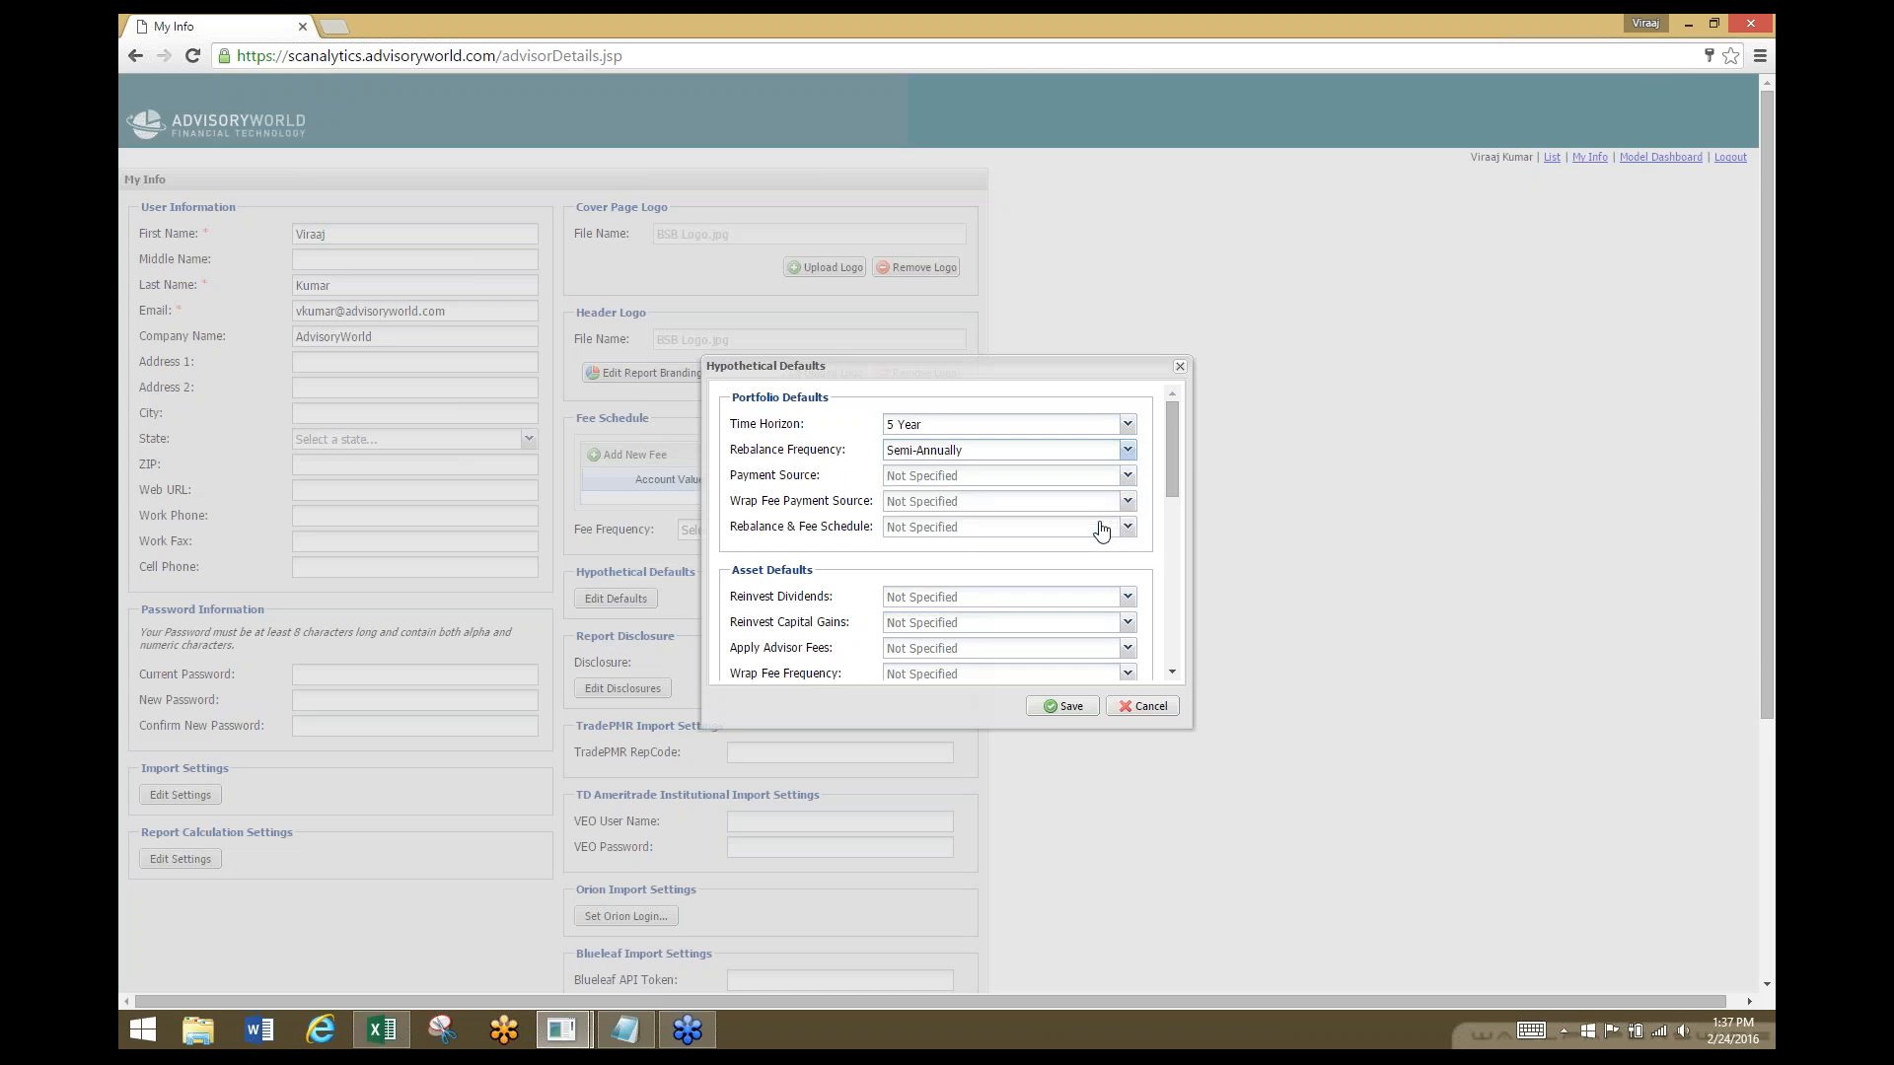
In the asset defaults, set the Wrap Fee Value to 0.25 and the Wrap Fee Frequency to Quarterly.
left_click_drag(1164, 469, 1169, 511)
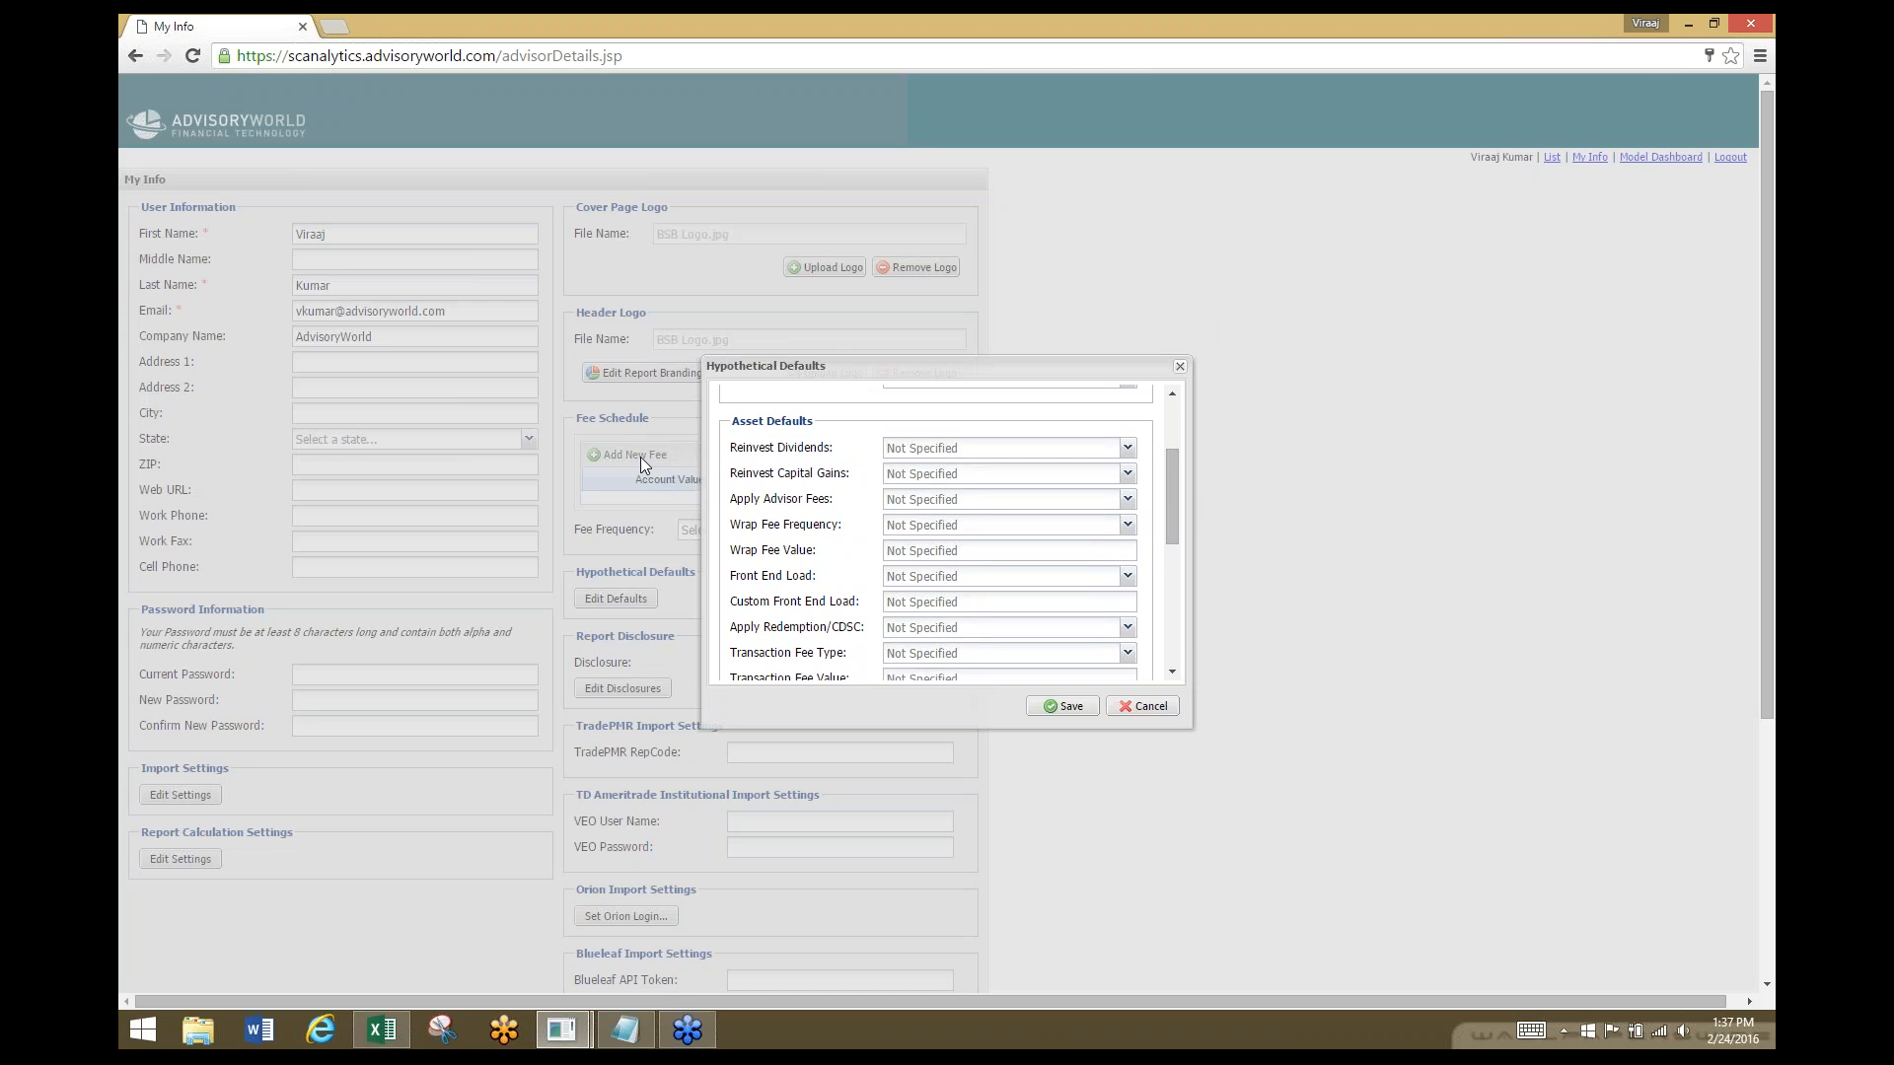
left_click(1013, 553)
type(".25")
left_click(1127, 525)
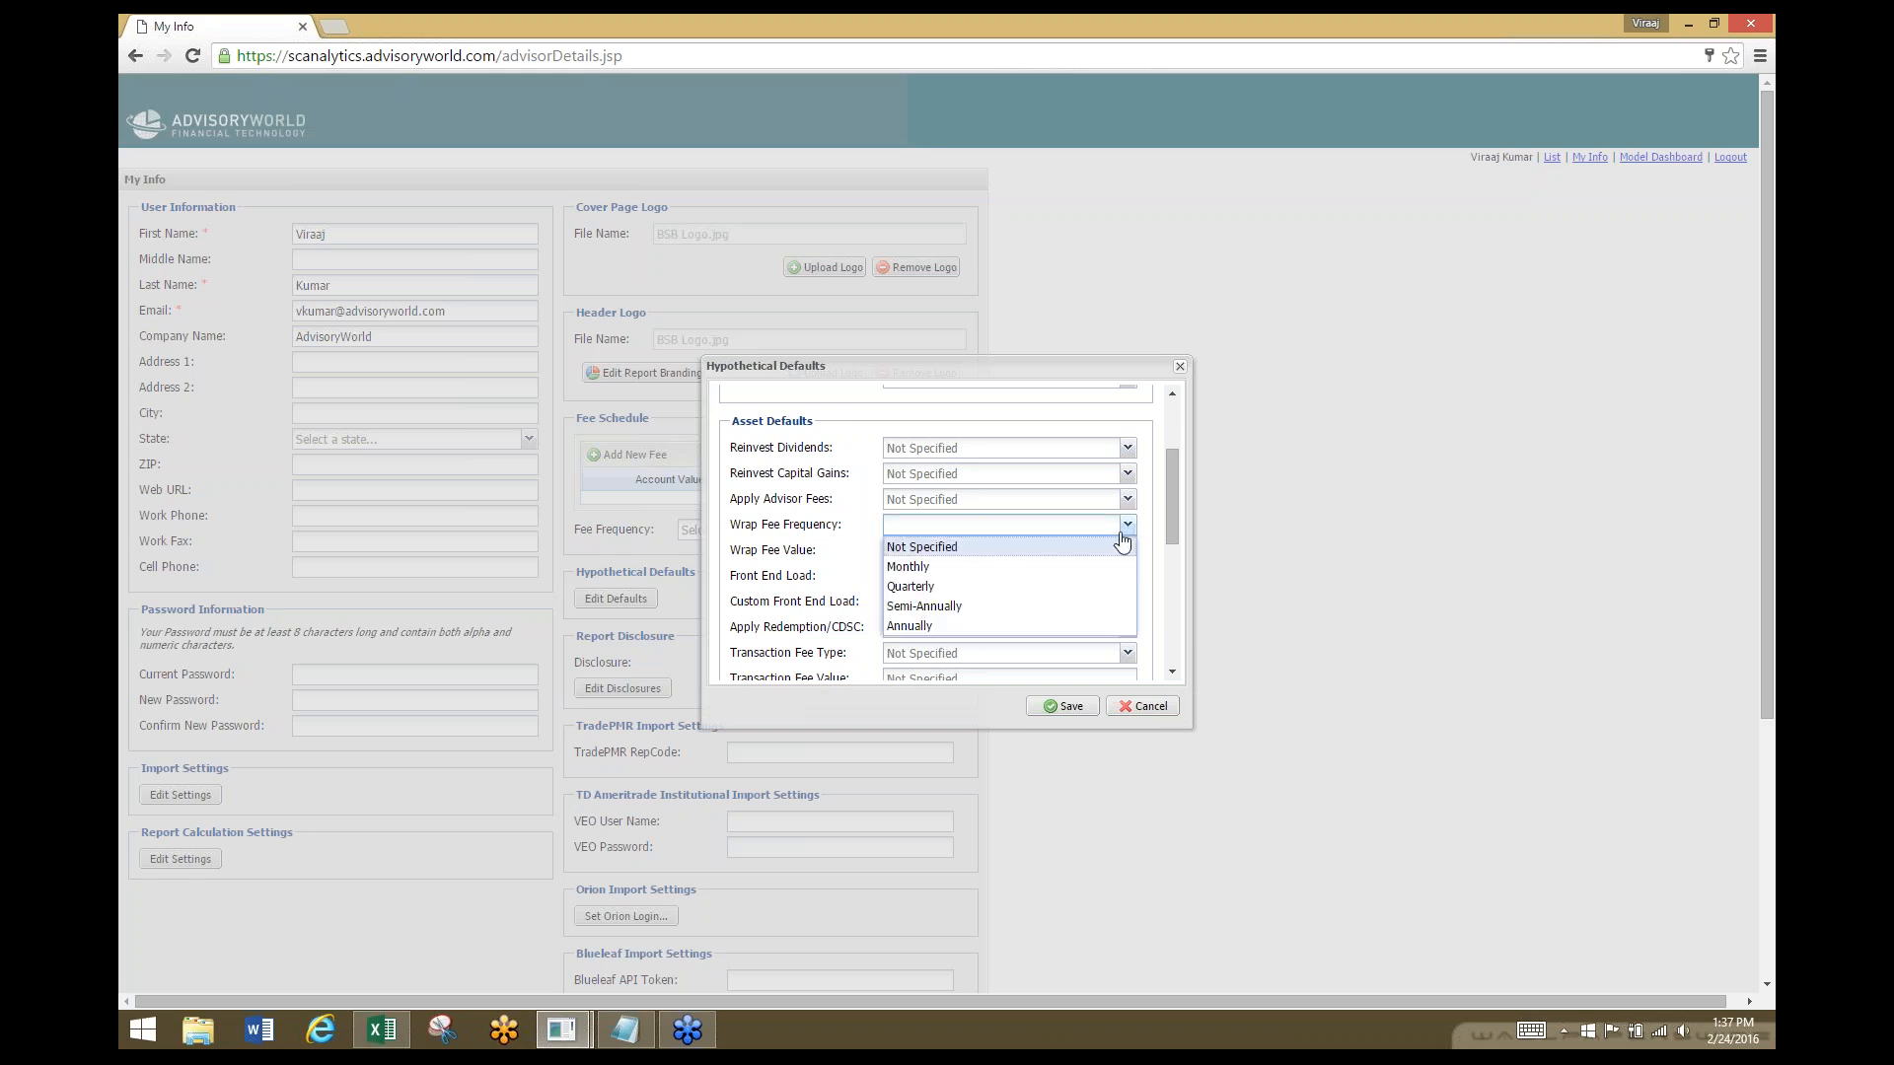
left_click(1098, 589)
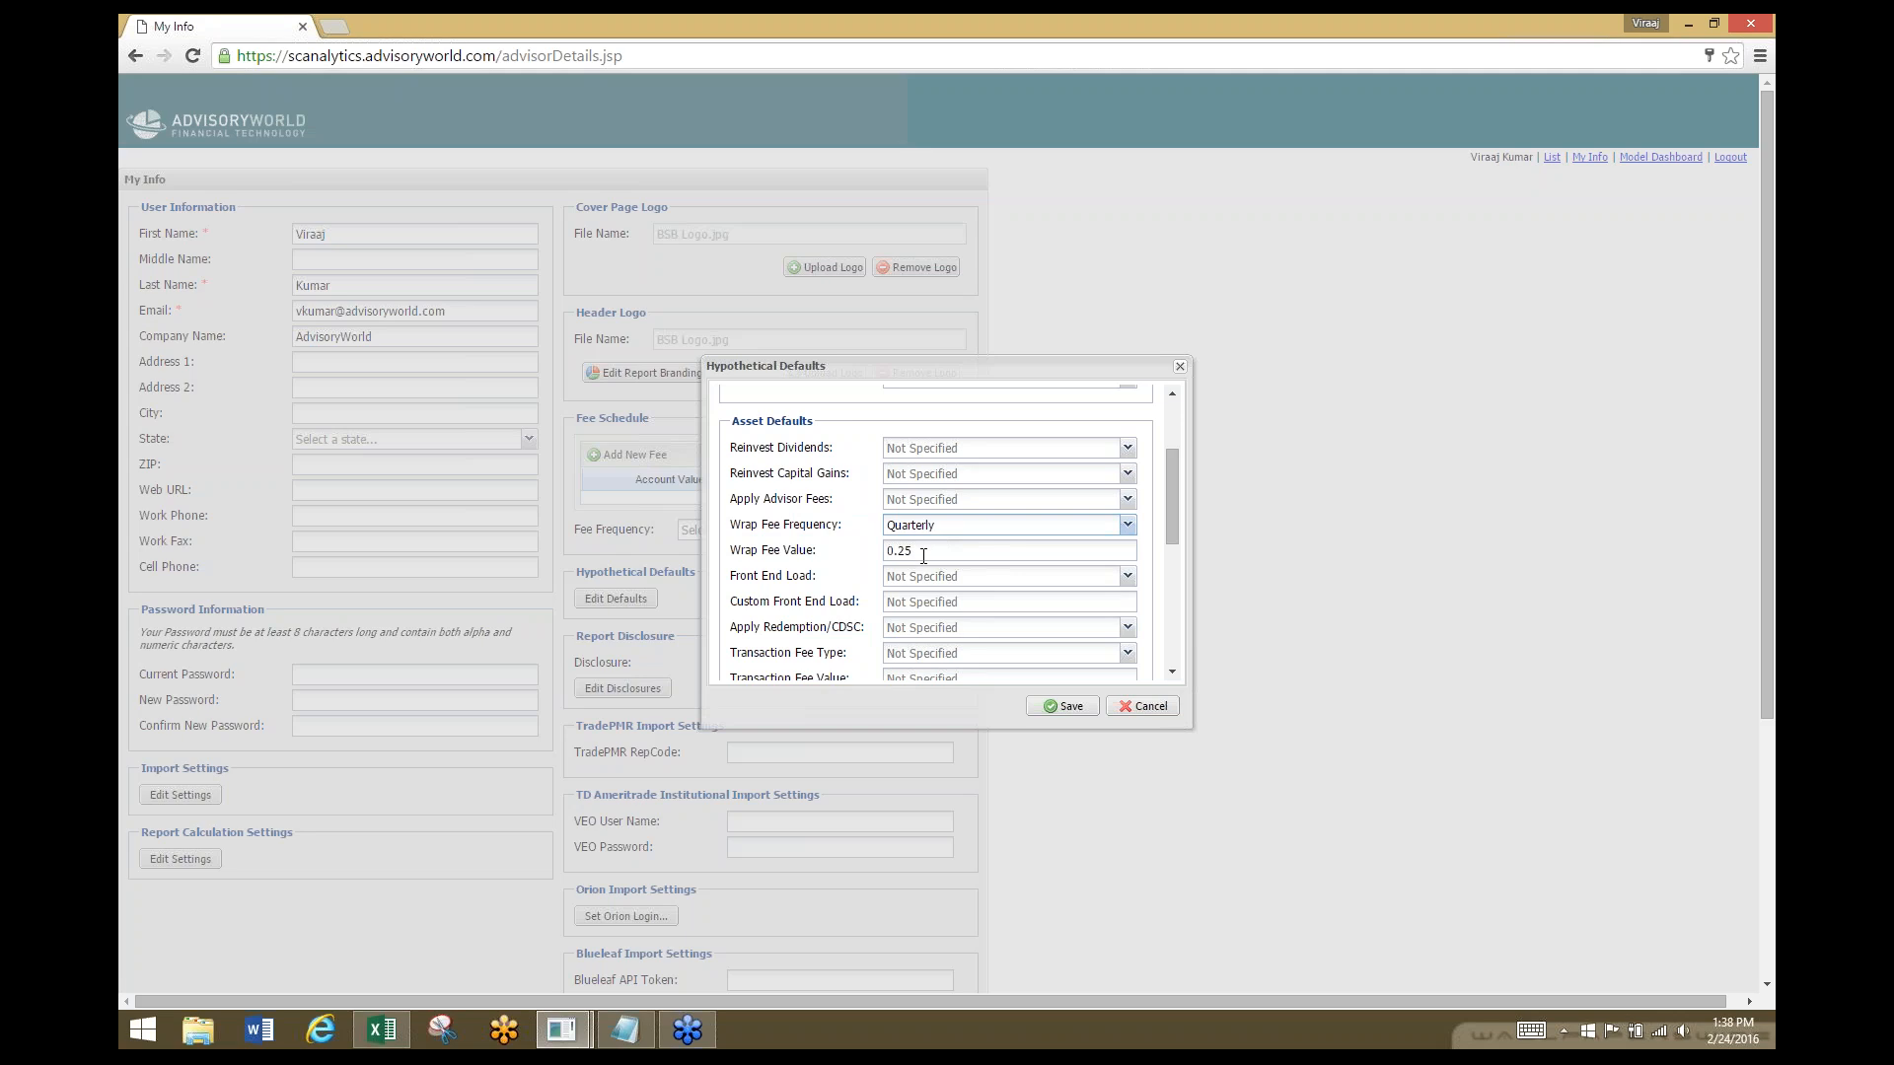
In the asset defaults, set both the Front End Load and the Transaction Fee Type to None.
scroll(1026, 551, "down", 1)
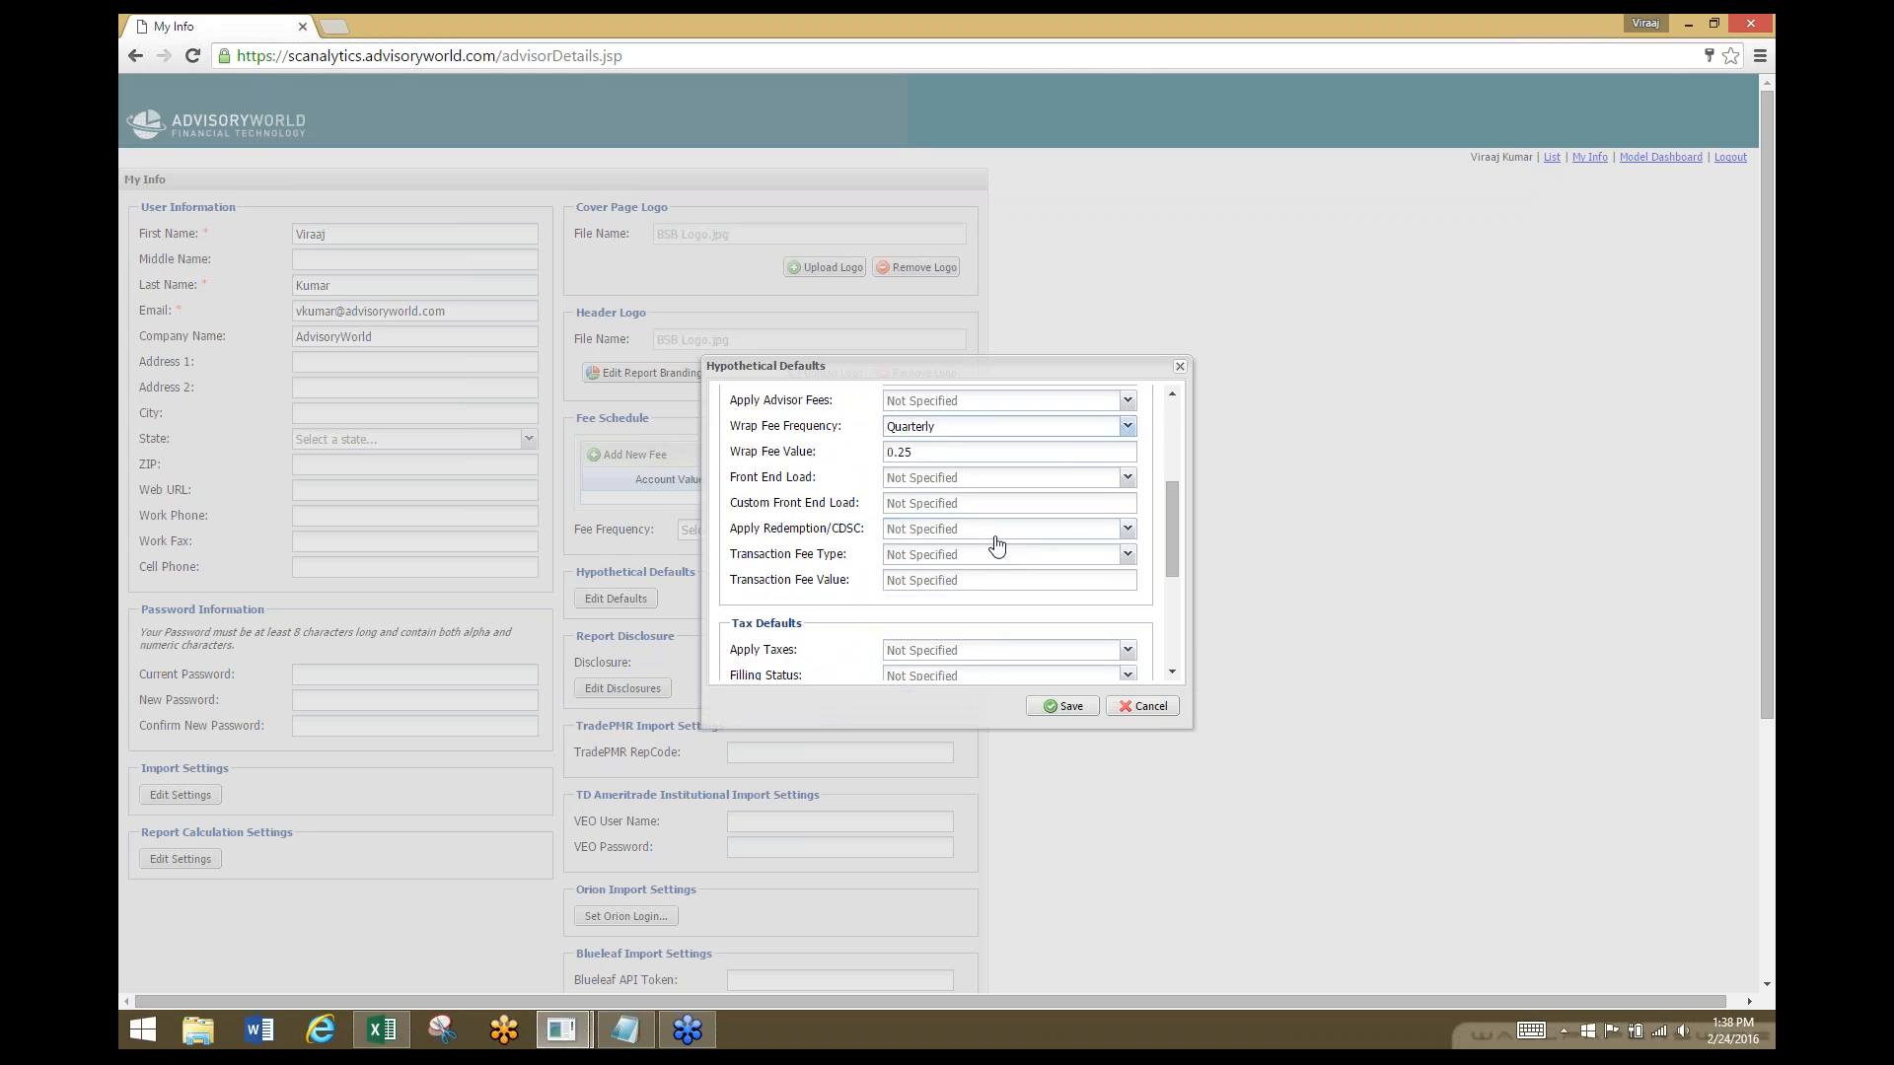
left_click(1128, 483)
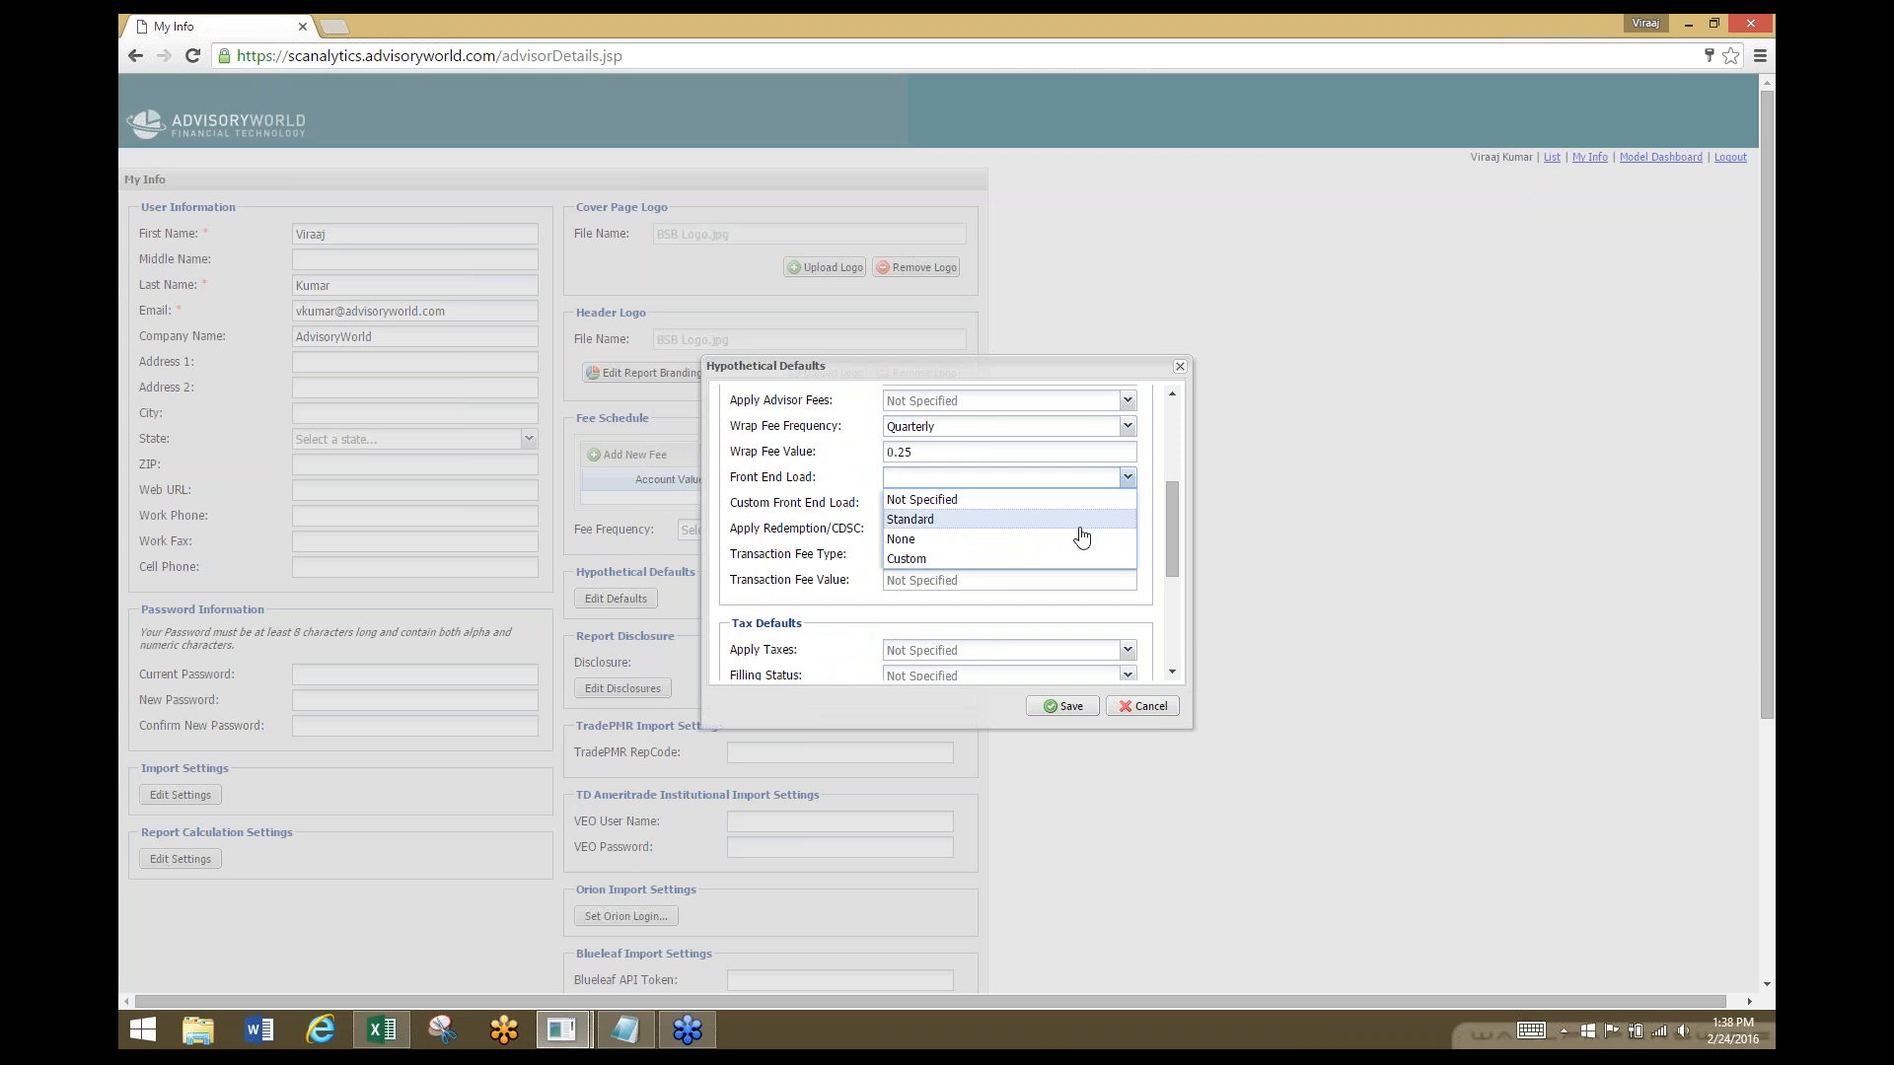
left_click(1073, 534)
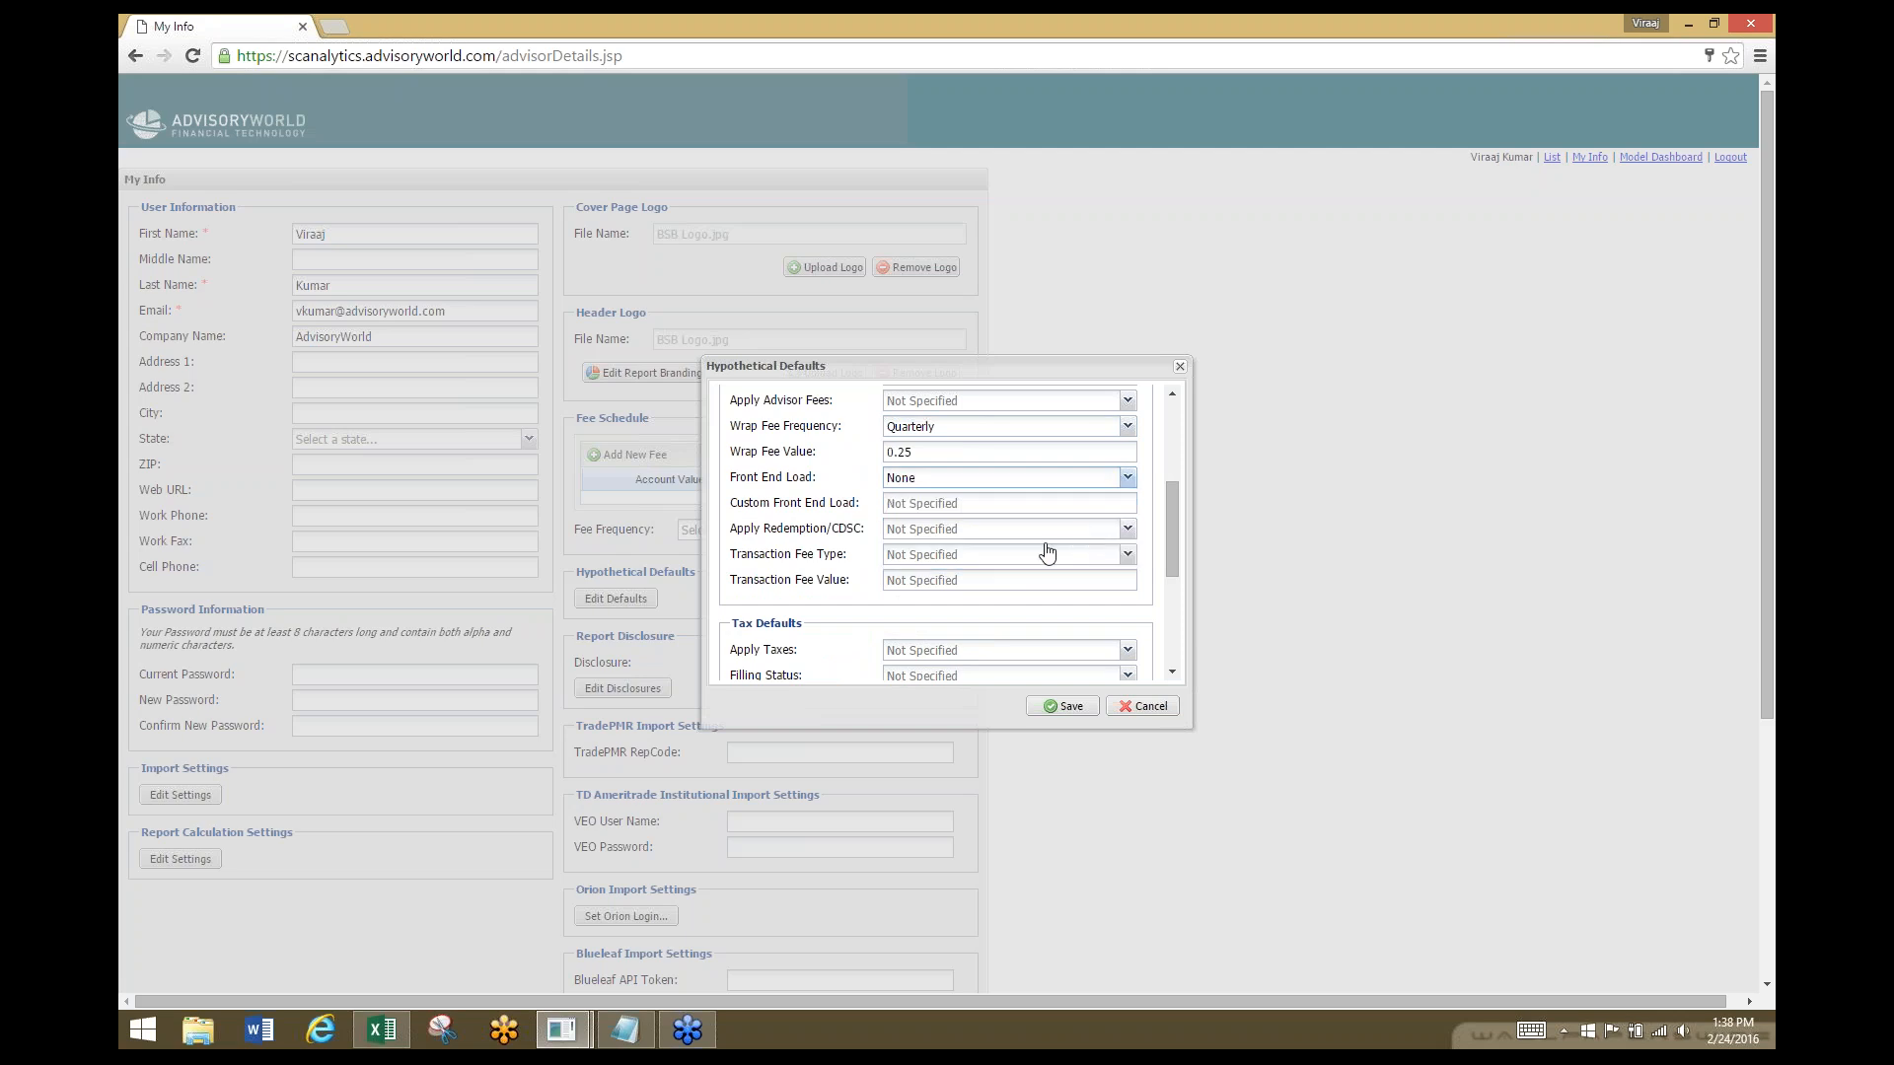
left_click(1128, 554)
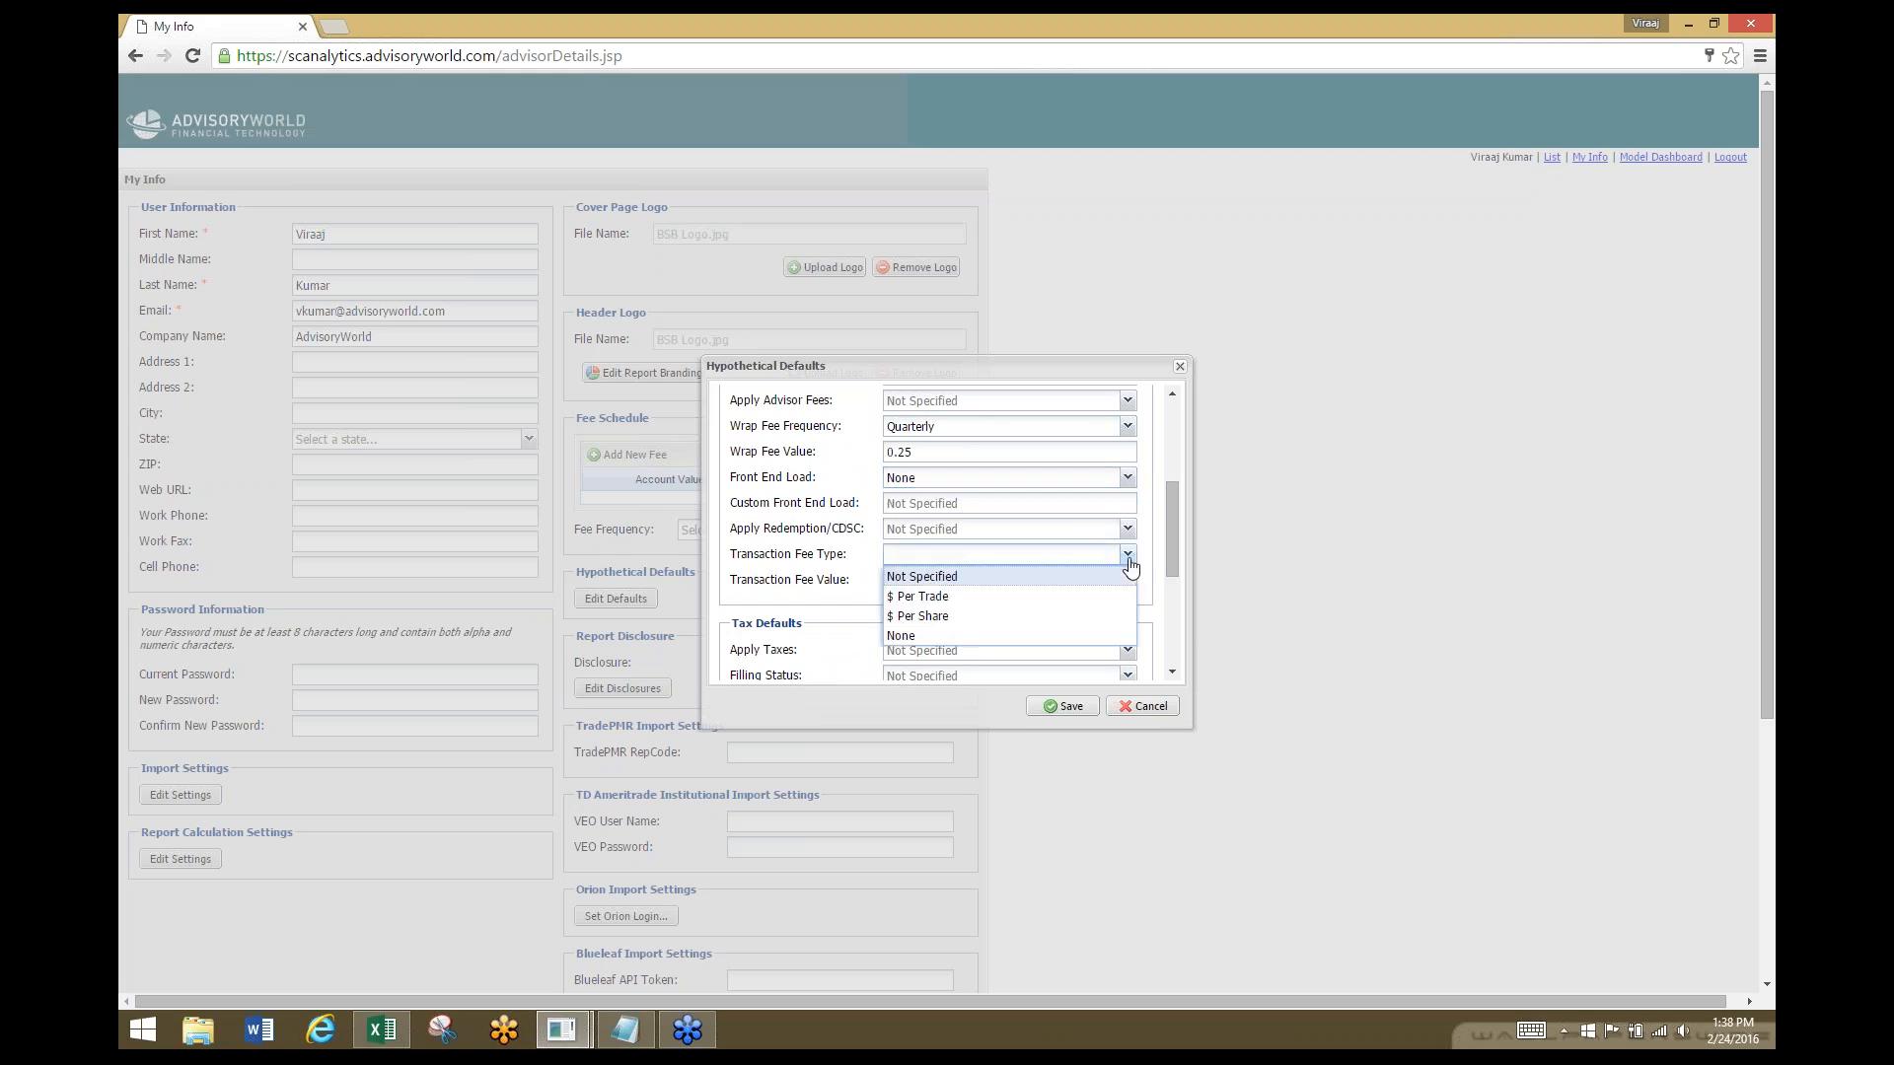
left_click(1082, 637)
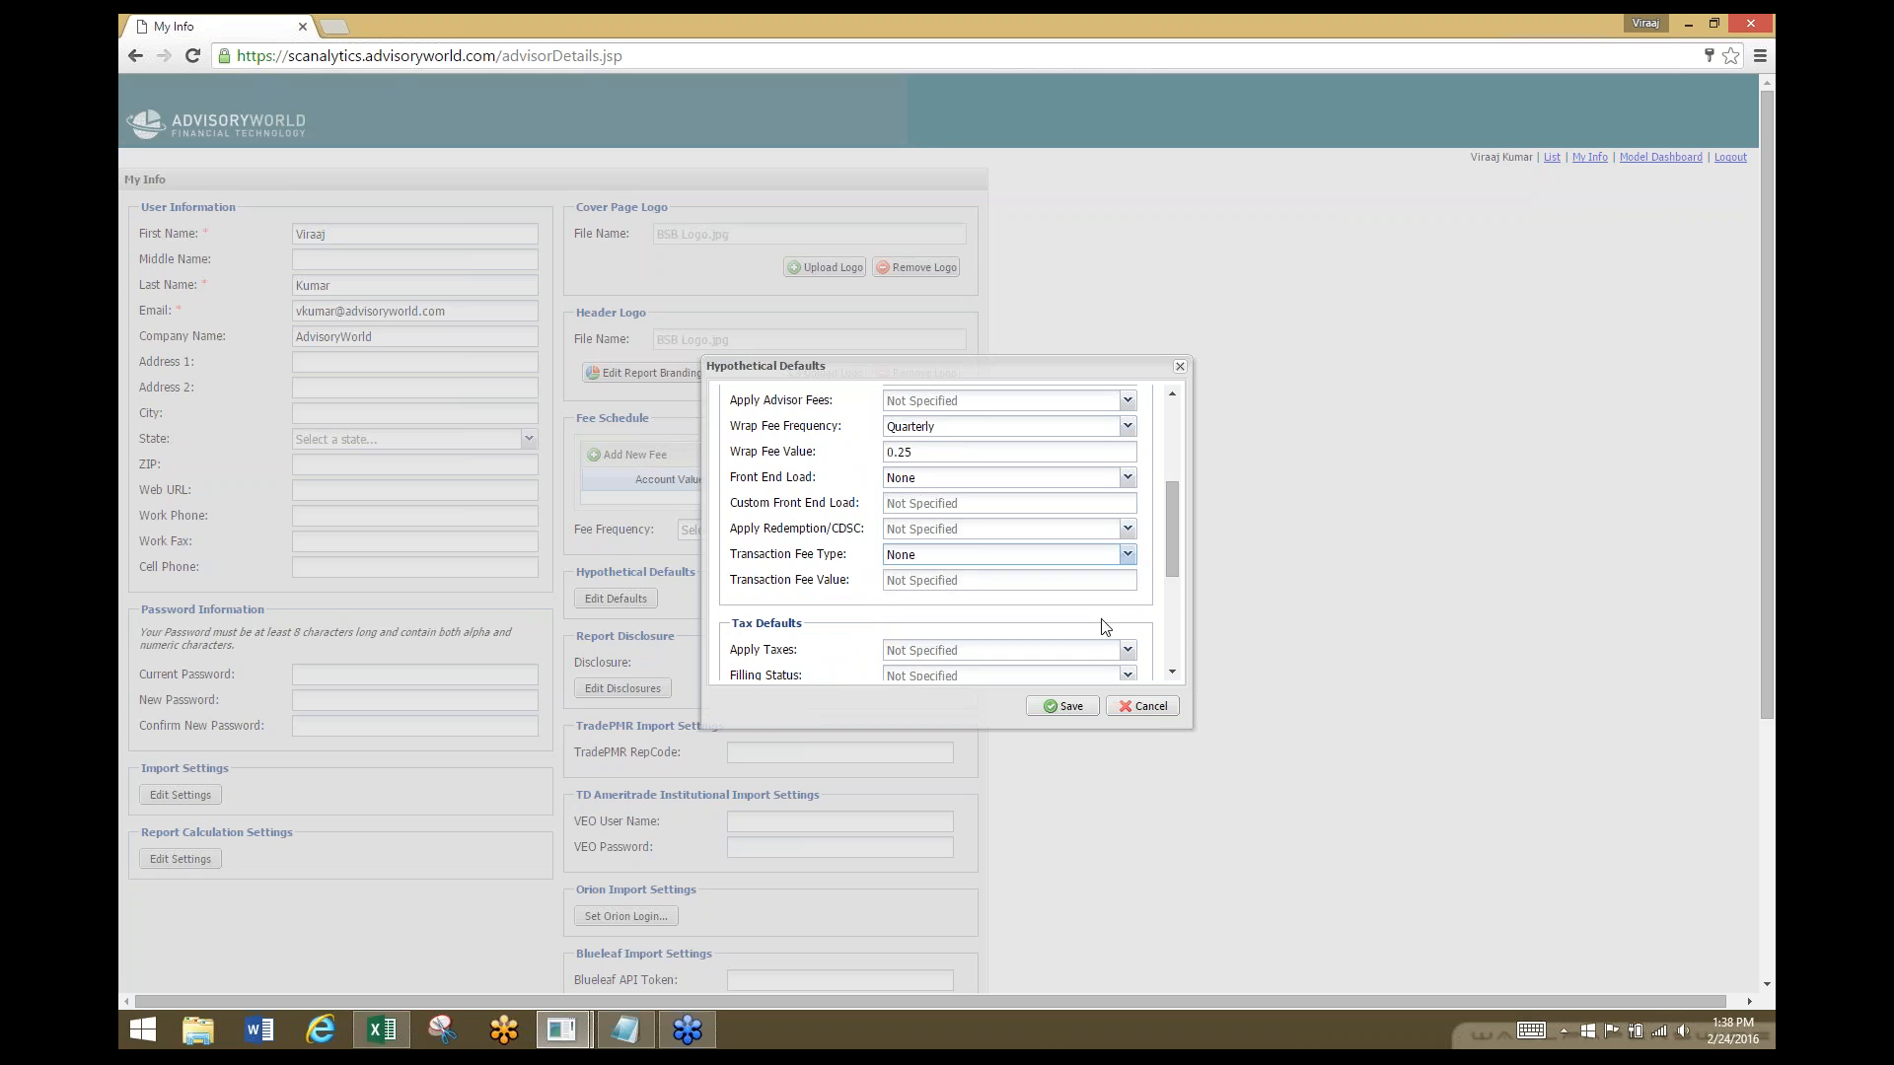
Save the hypothetical defaults and the My Info settings.
left_click_drag(1174, 495, 1168, 550)
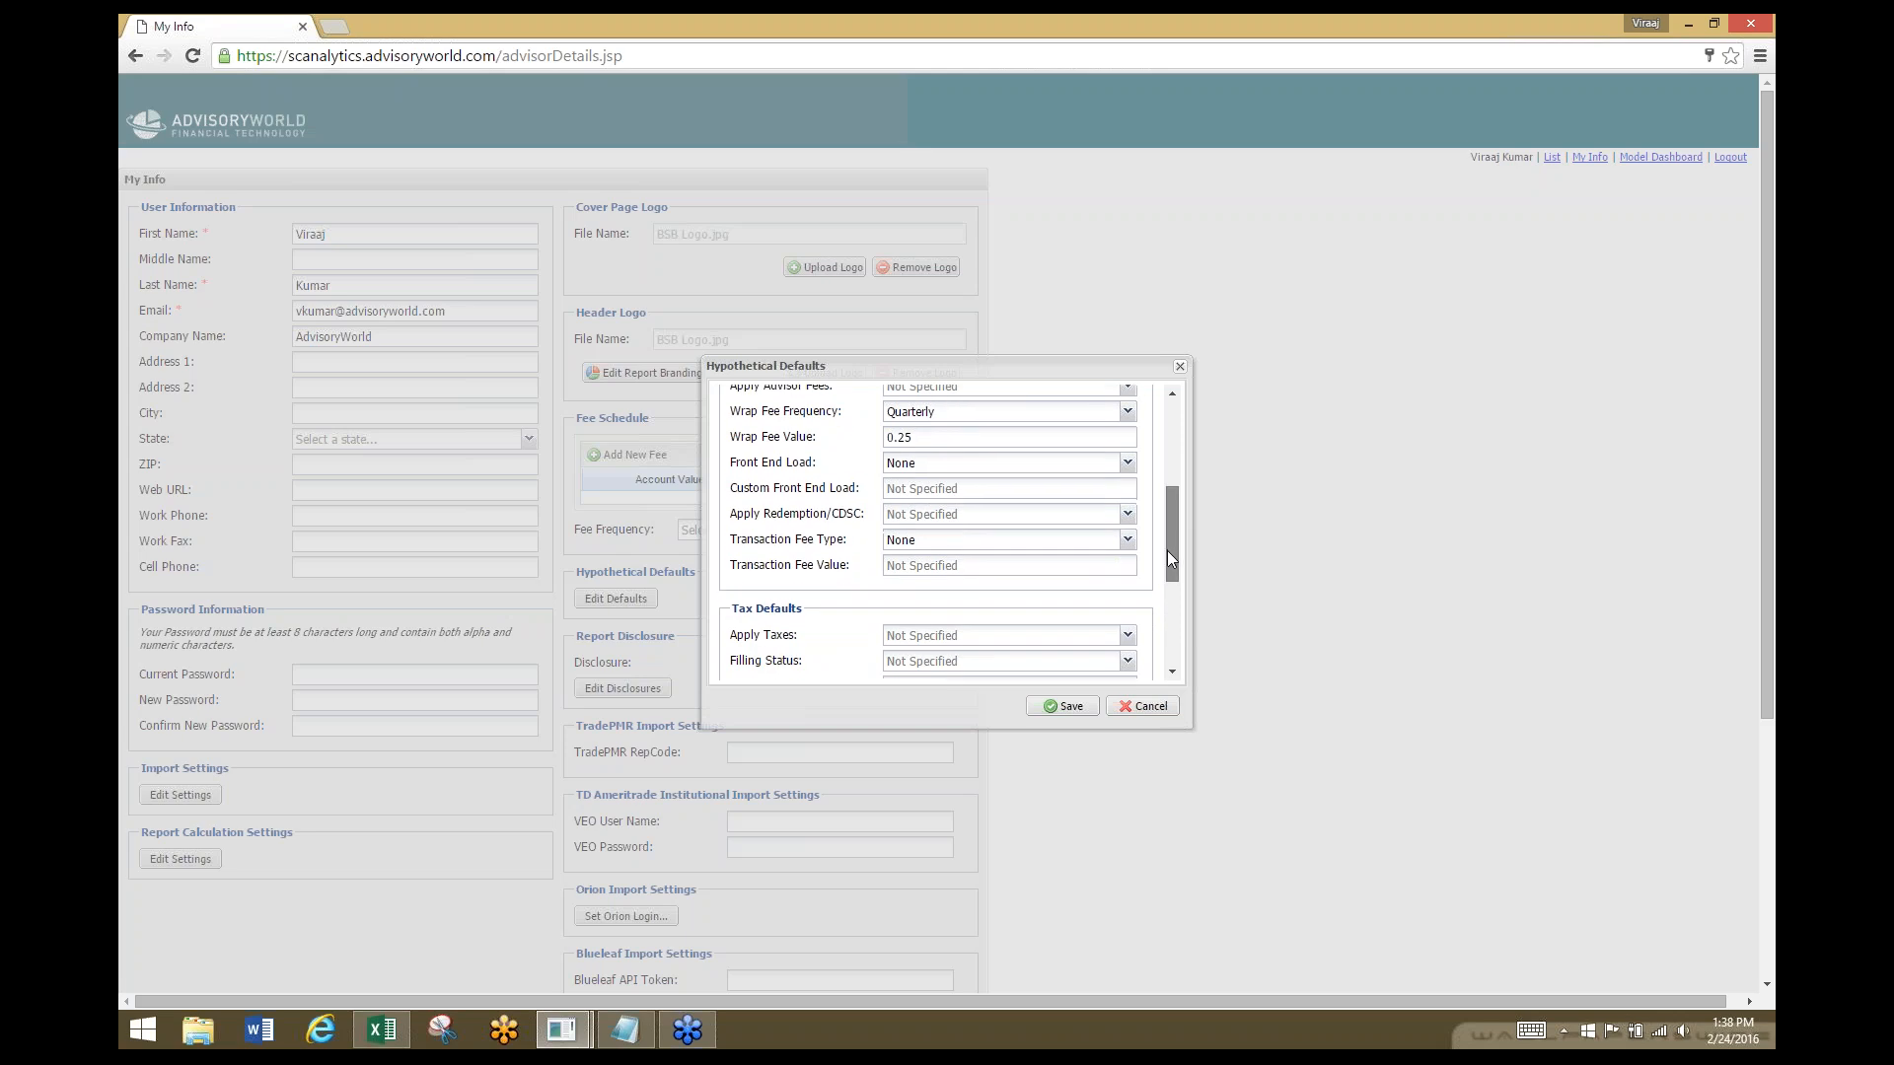
left_click(1070, 707)
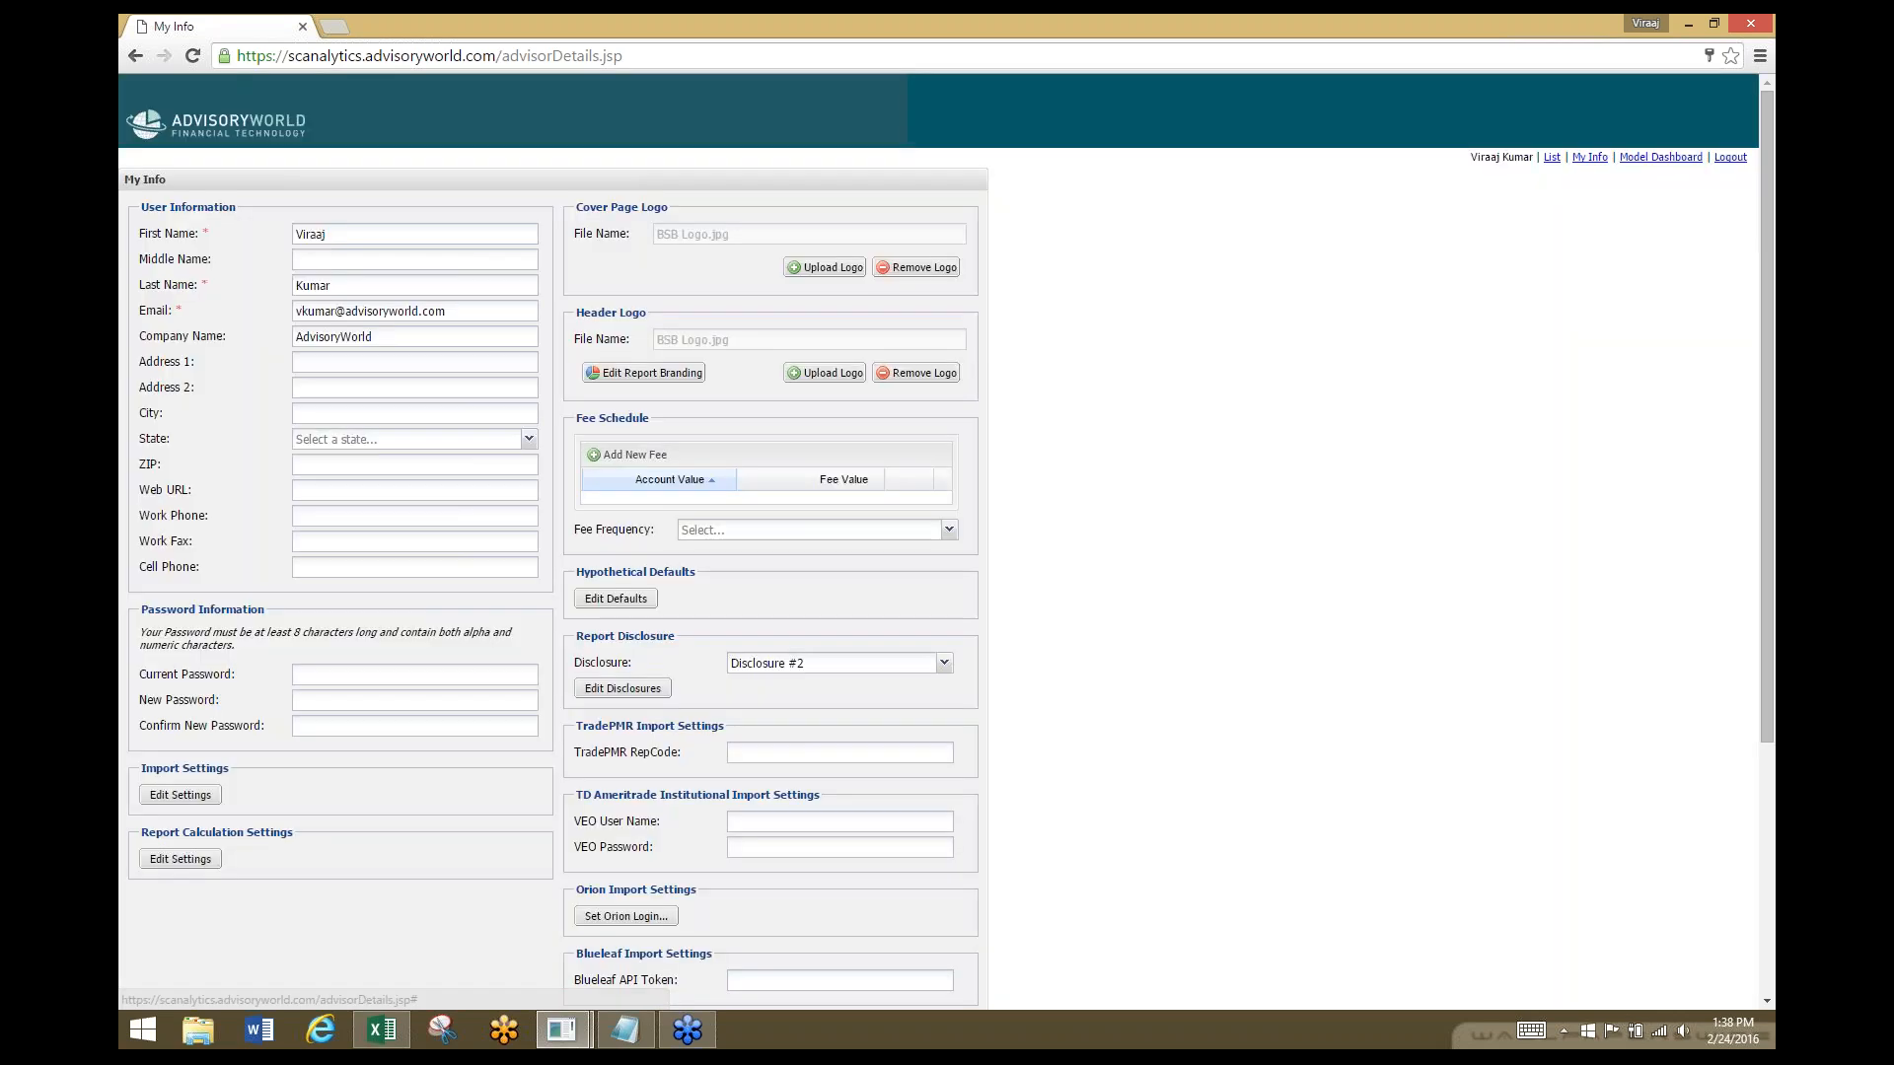
scroll(1082, 710, "down", 4)
left_click(528, 968)
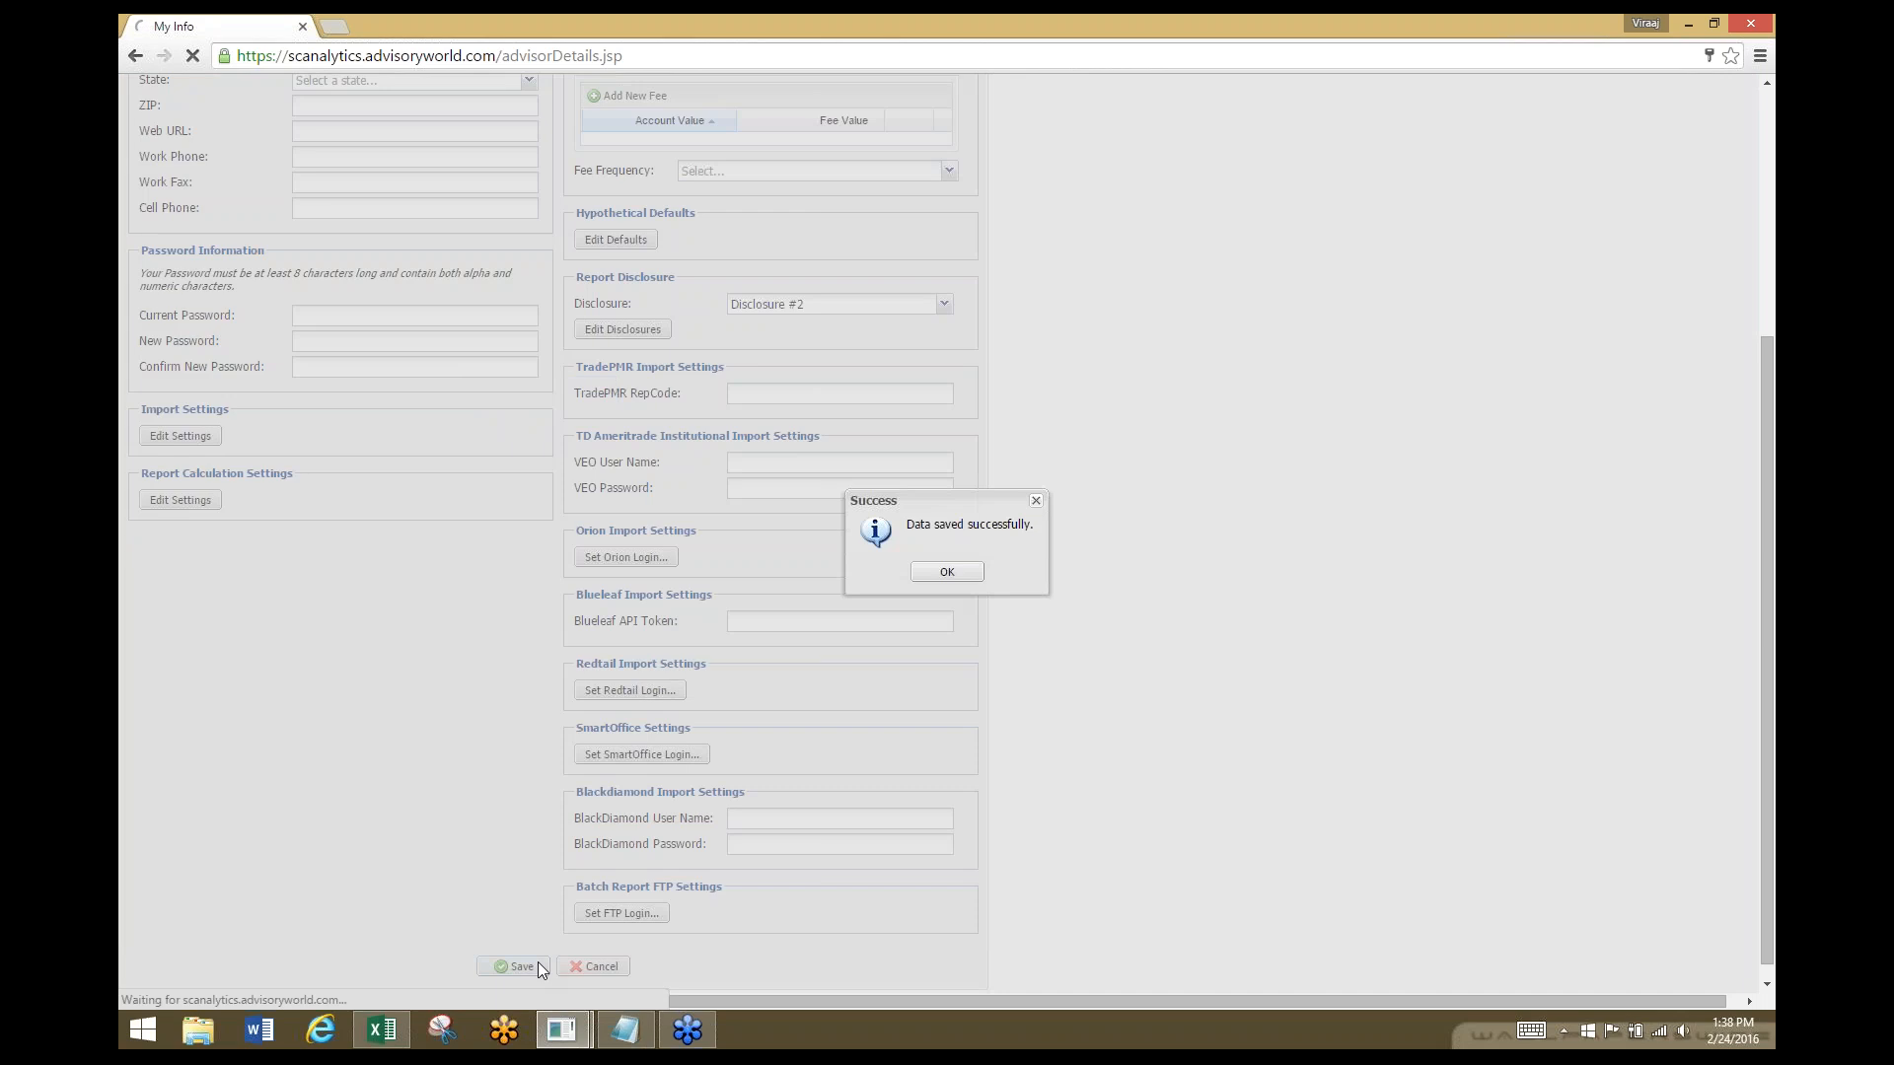
left_click(950, 566)
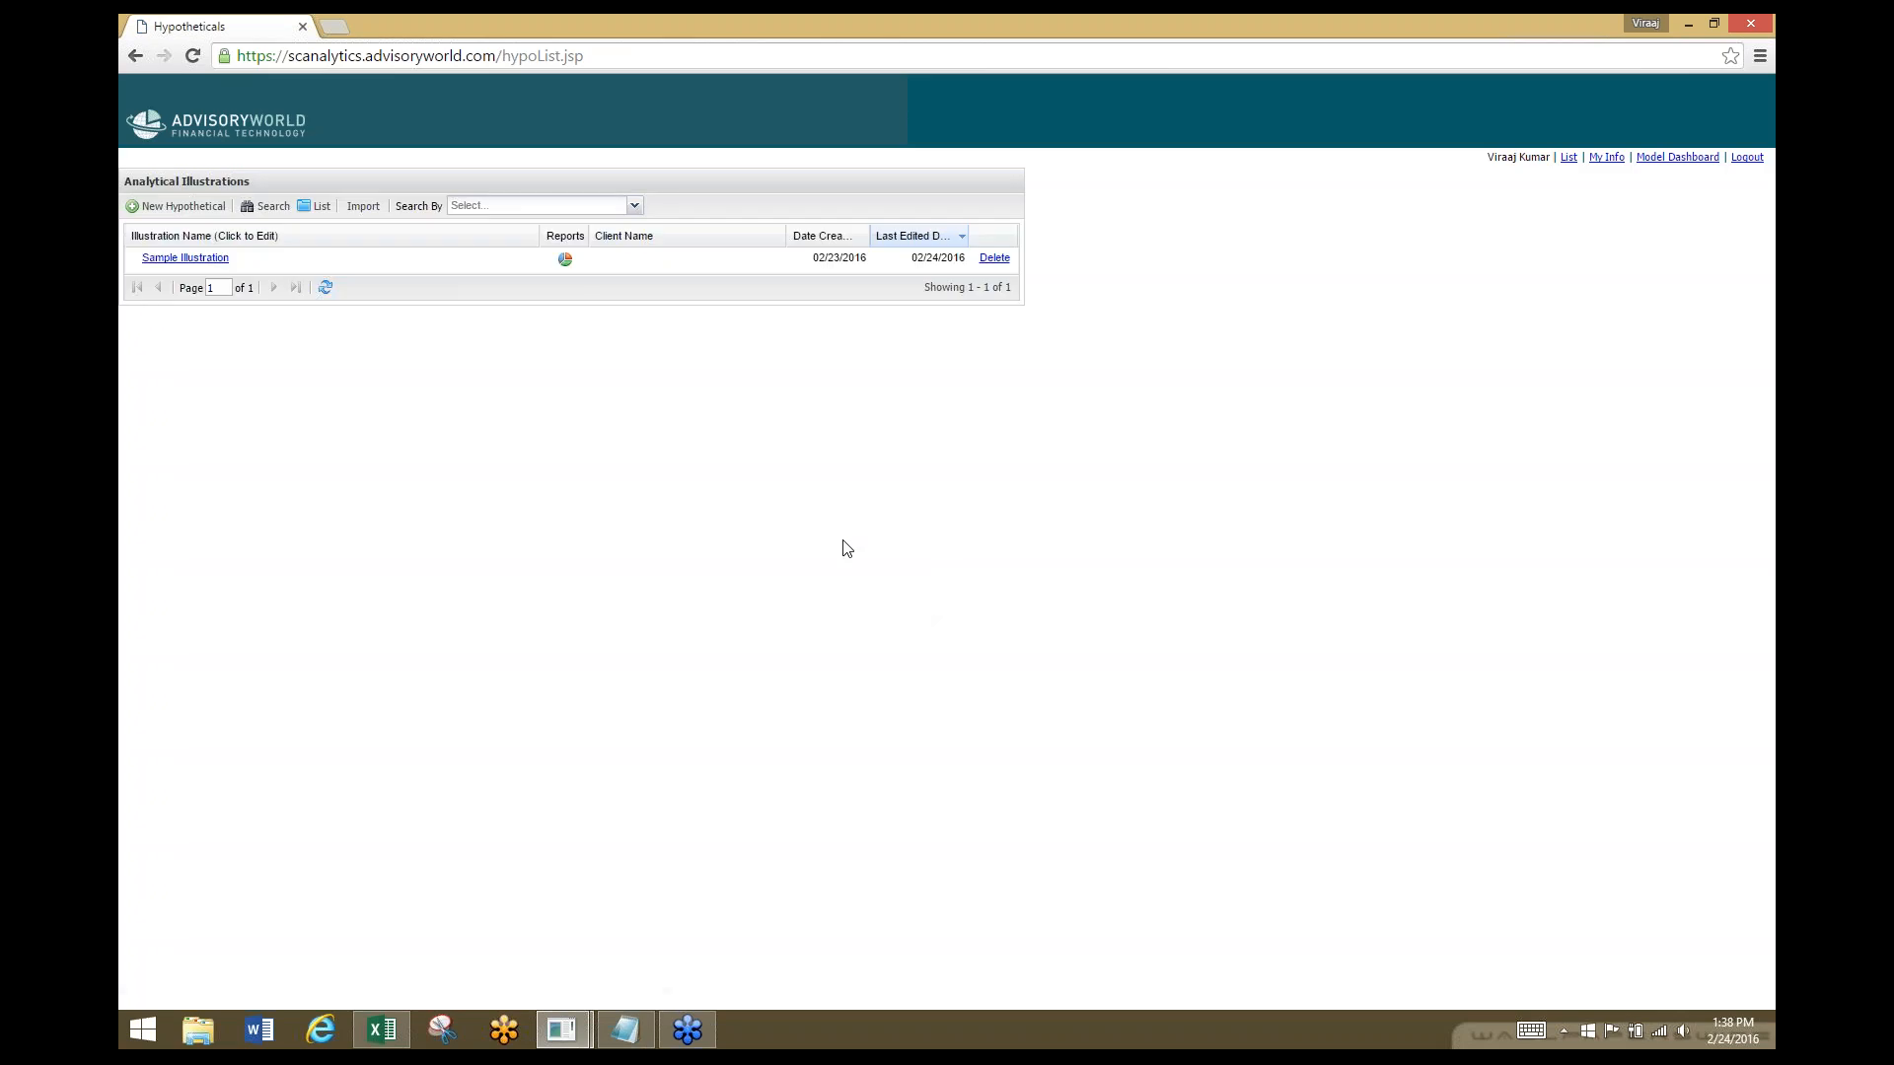
Start a new hypothetical, find the tickers aapl and efa, add both as selected assets, and continue to the allocation.
left_click(210, 260)
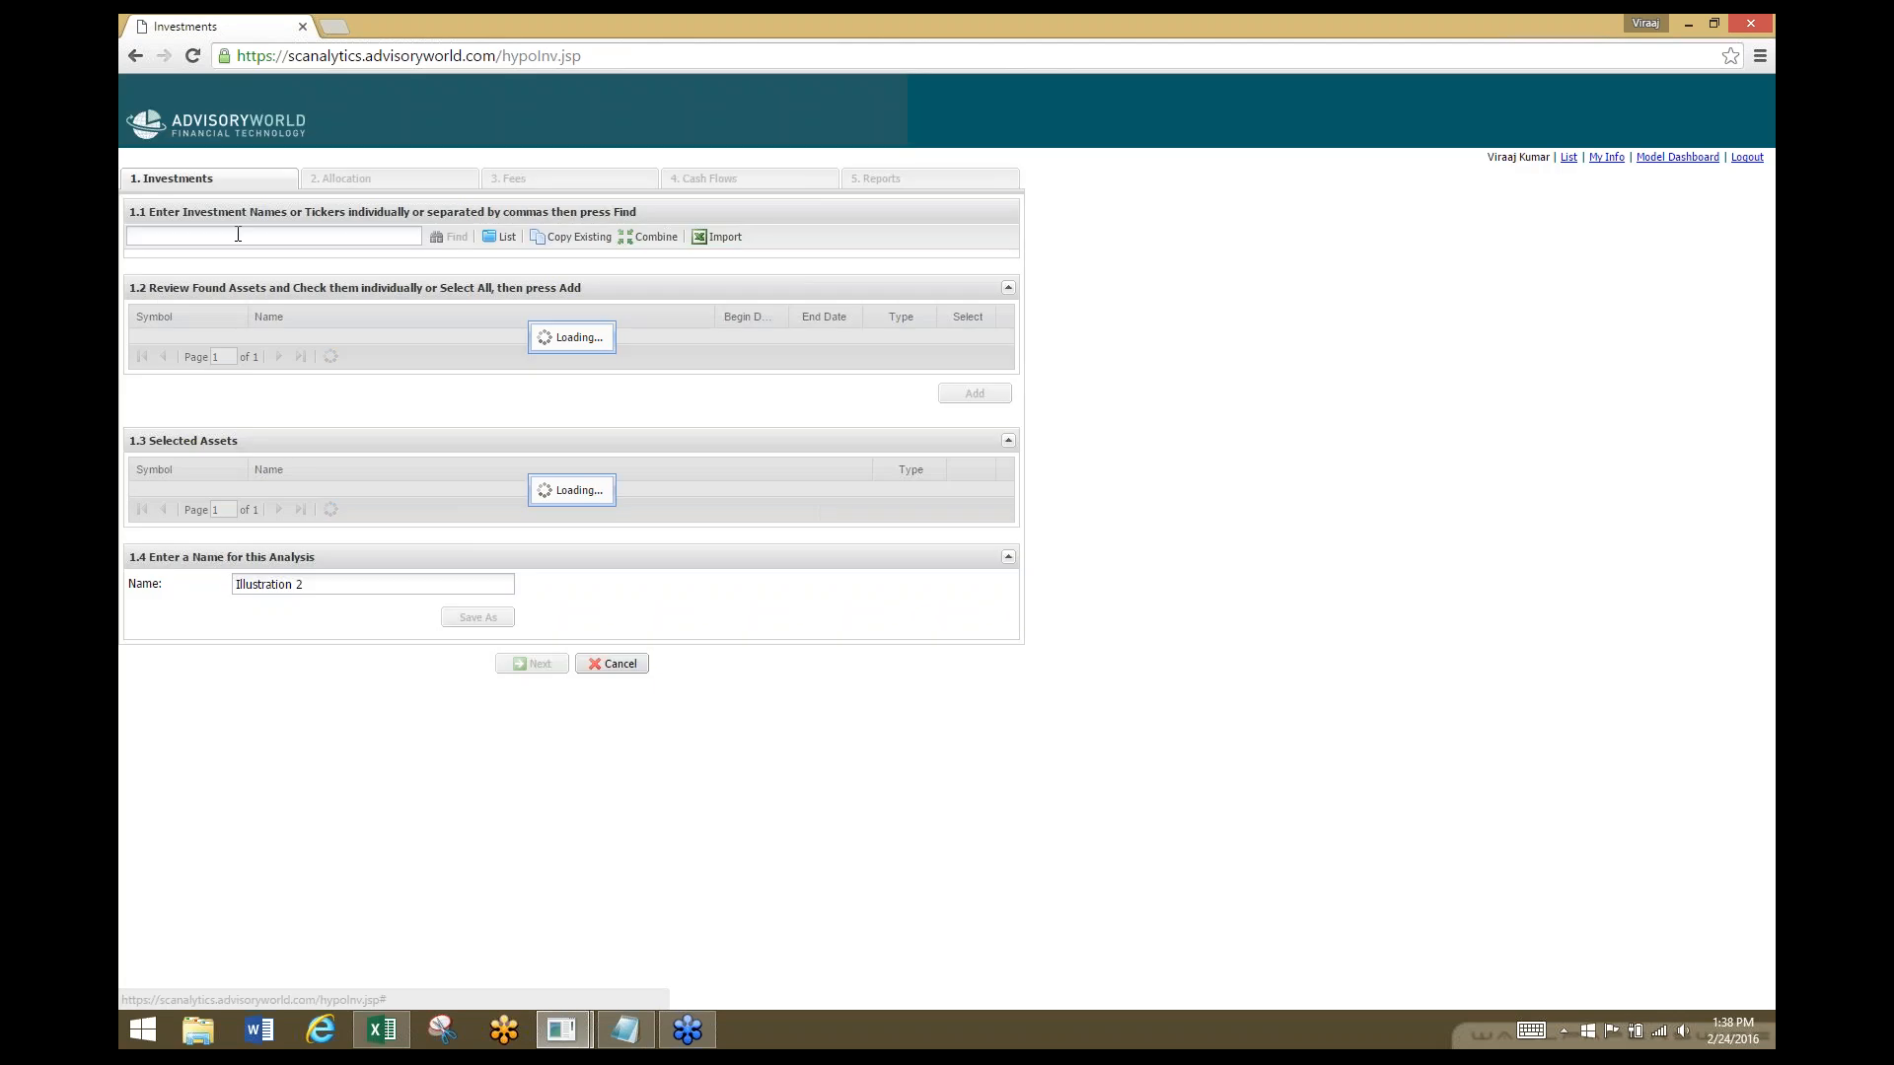
left_click(237, 235)
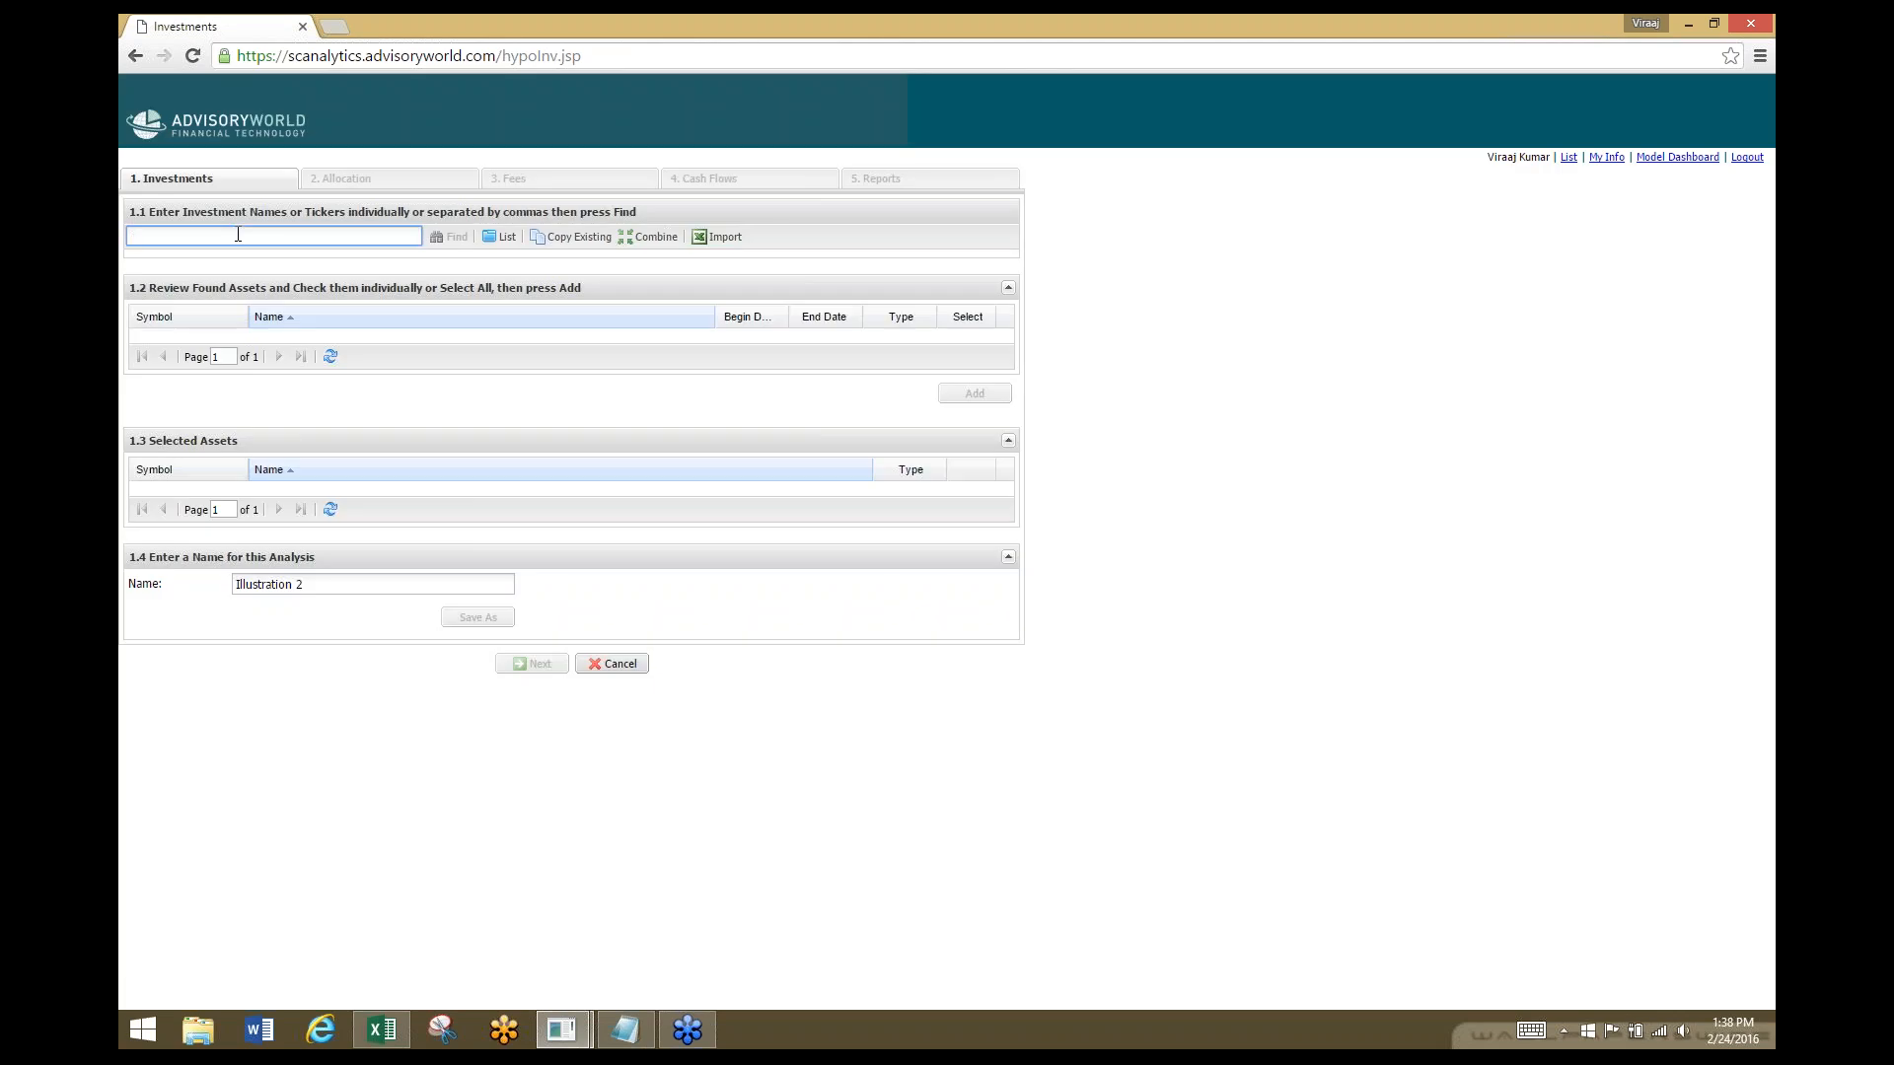
type("aapl, efa")
key("Return")
left_click(991, 424)
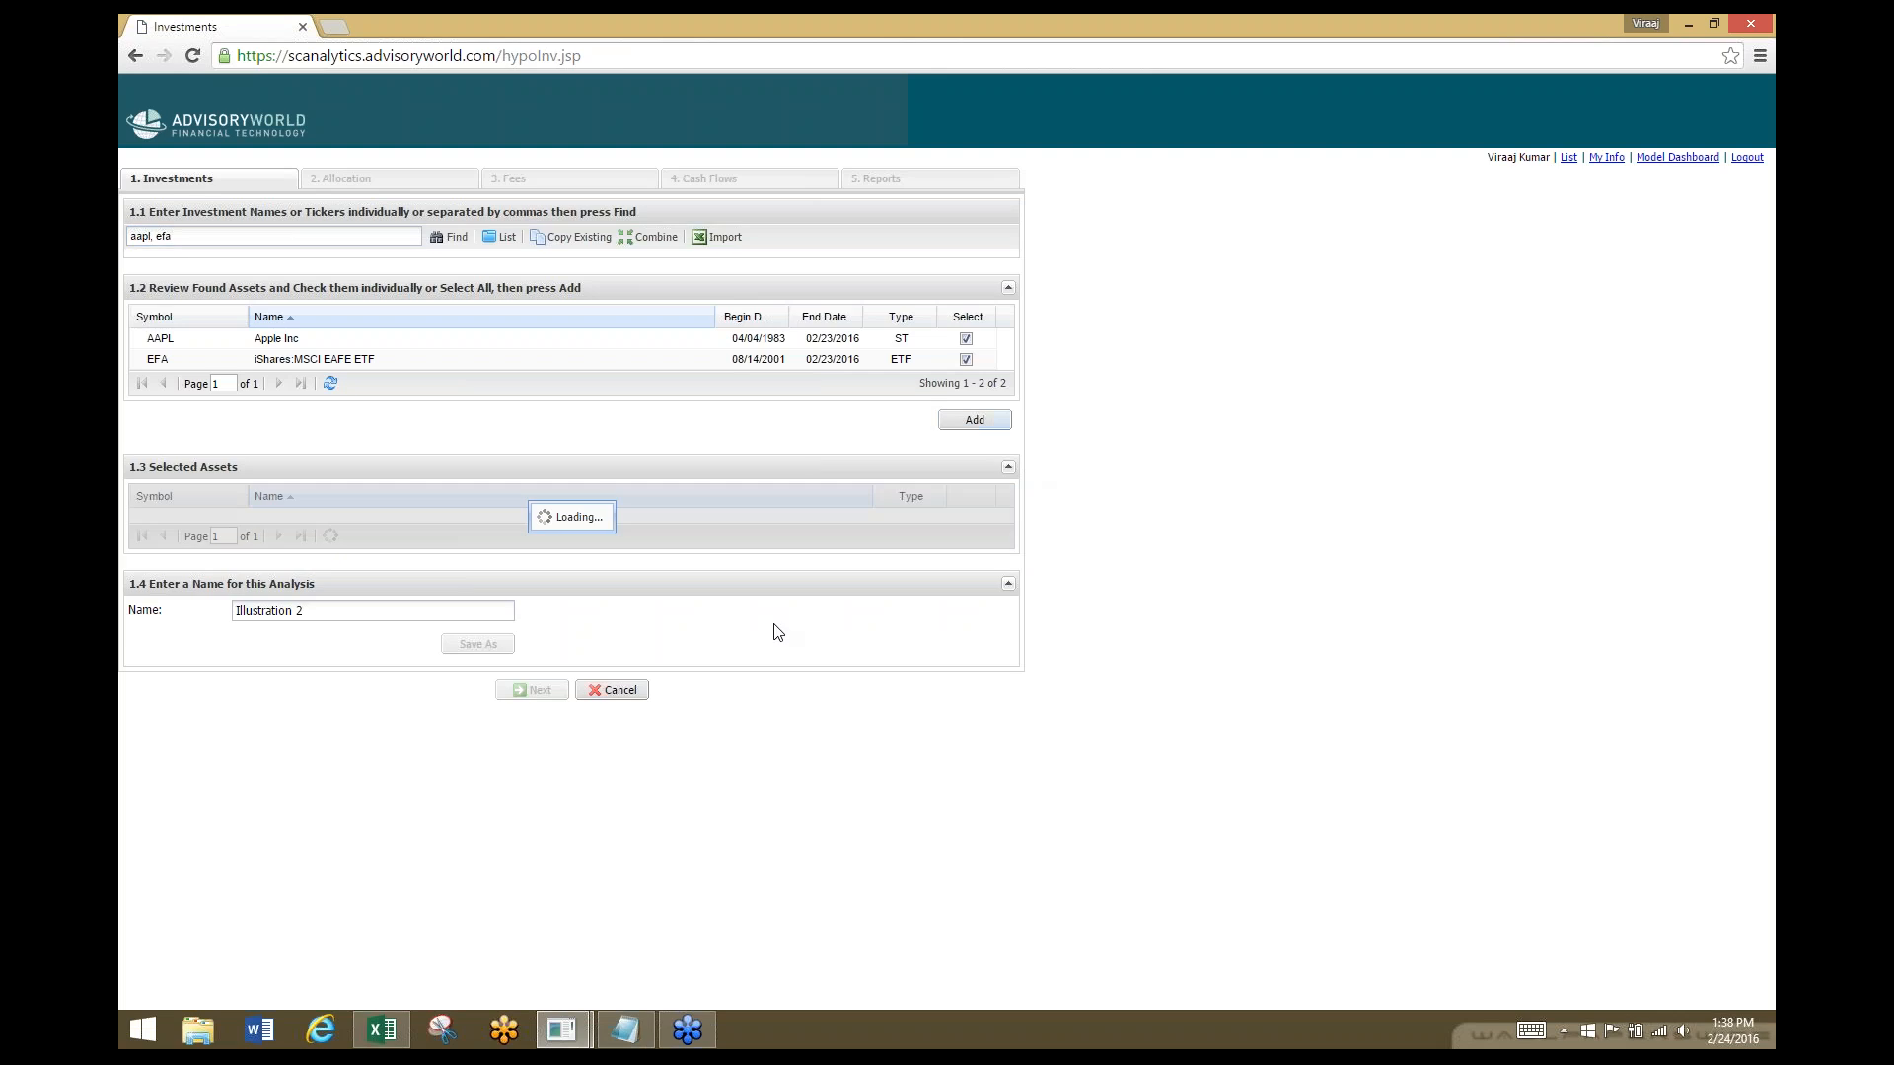
left_click(547, 717)
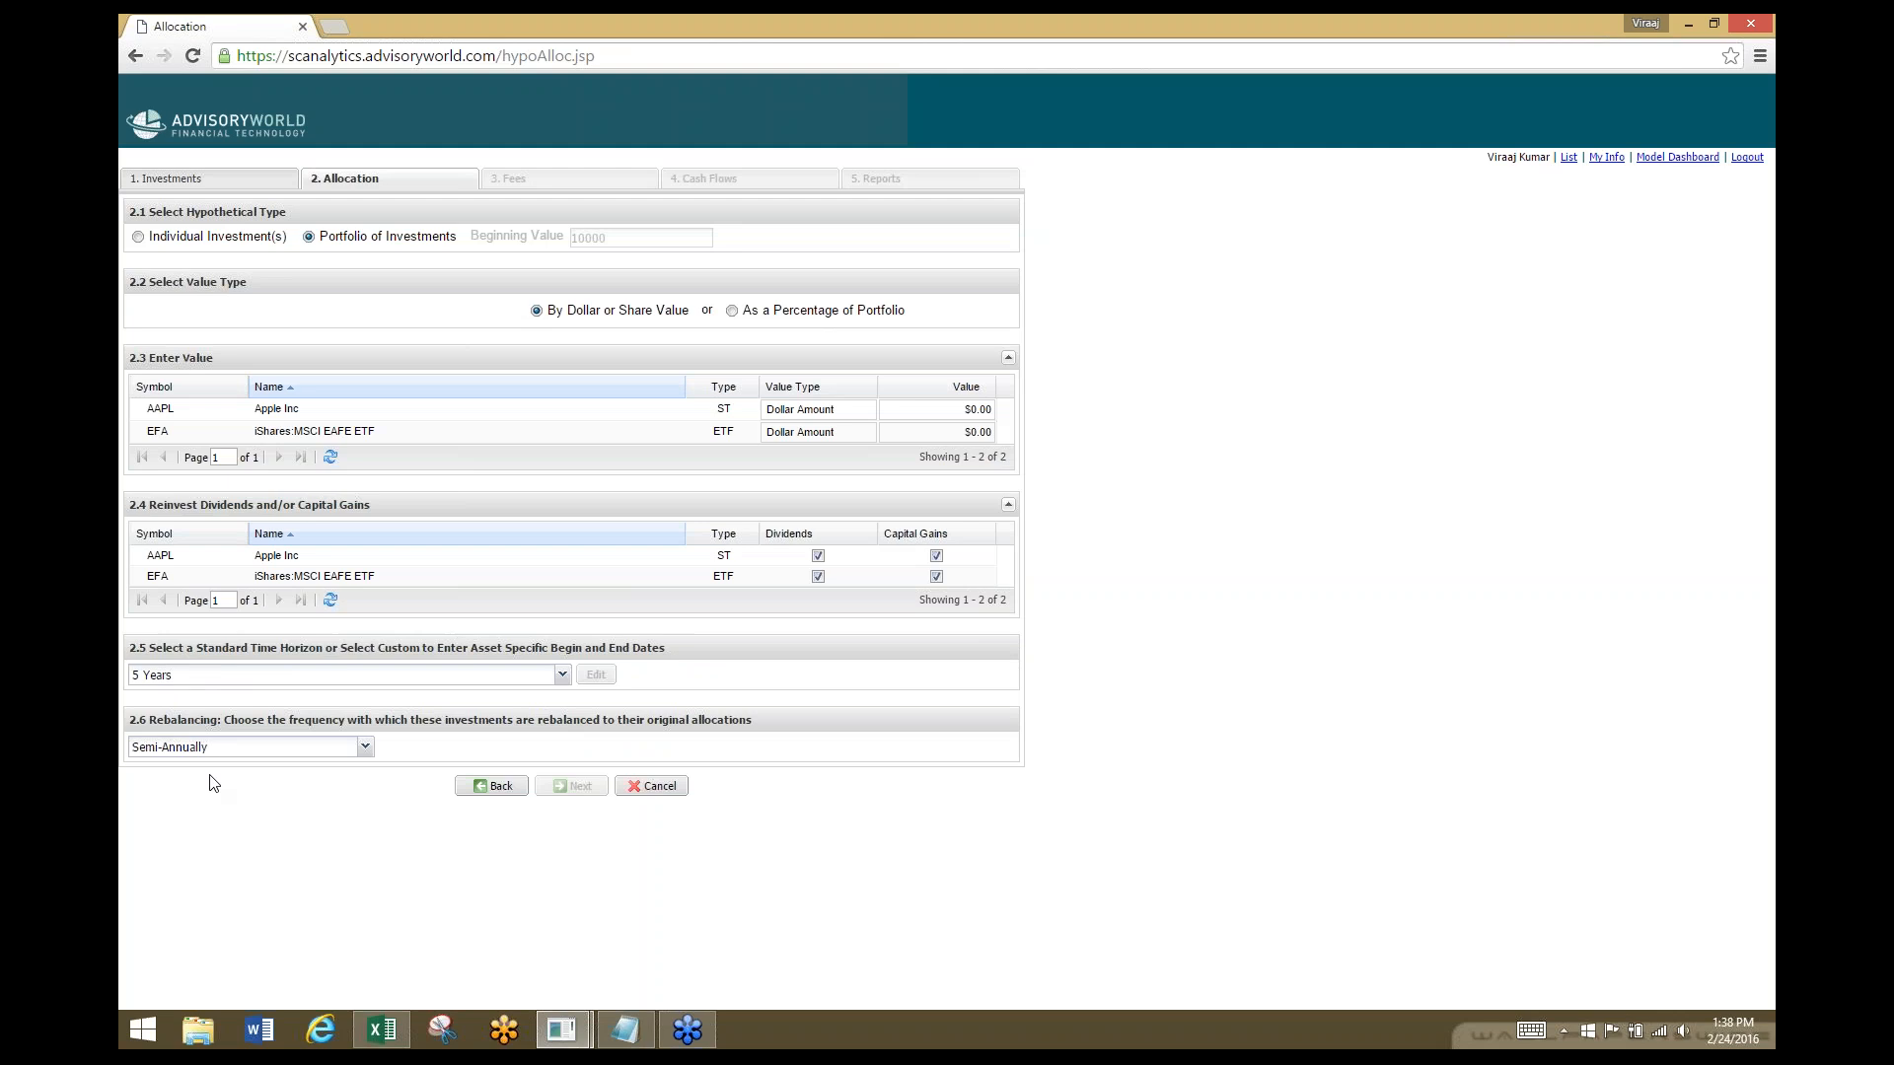
Set the dollar amounts of AAPL and EFA to 1000 each and proceed to the fees.
left_click(982, 414)
type("1000")
key("Tab")
type("1,0")
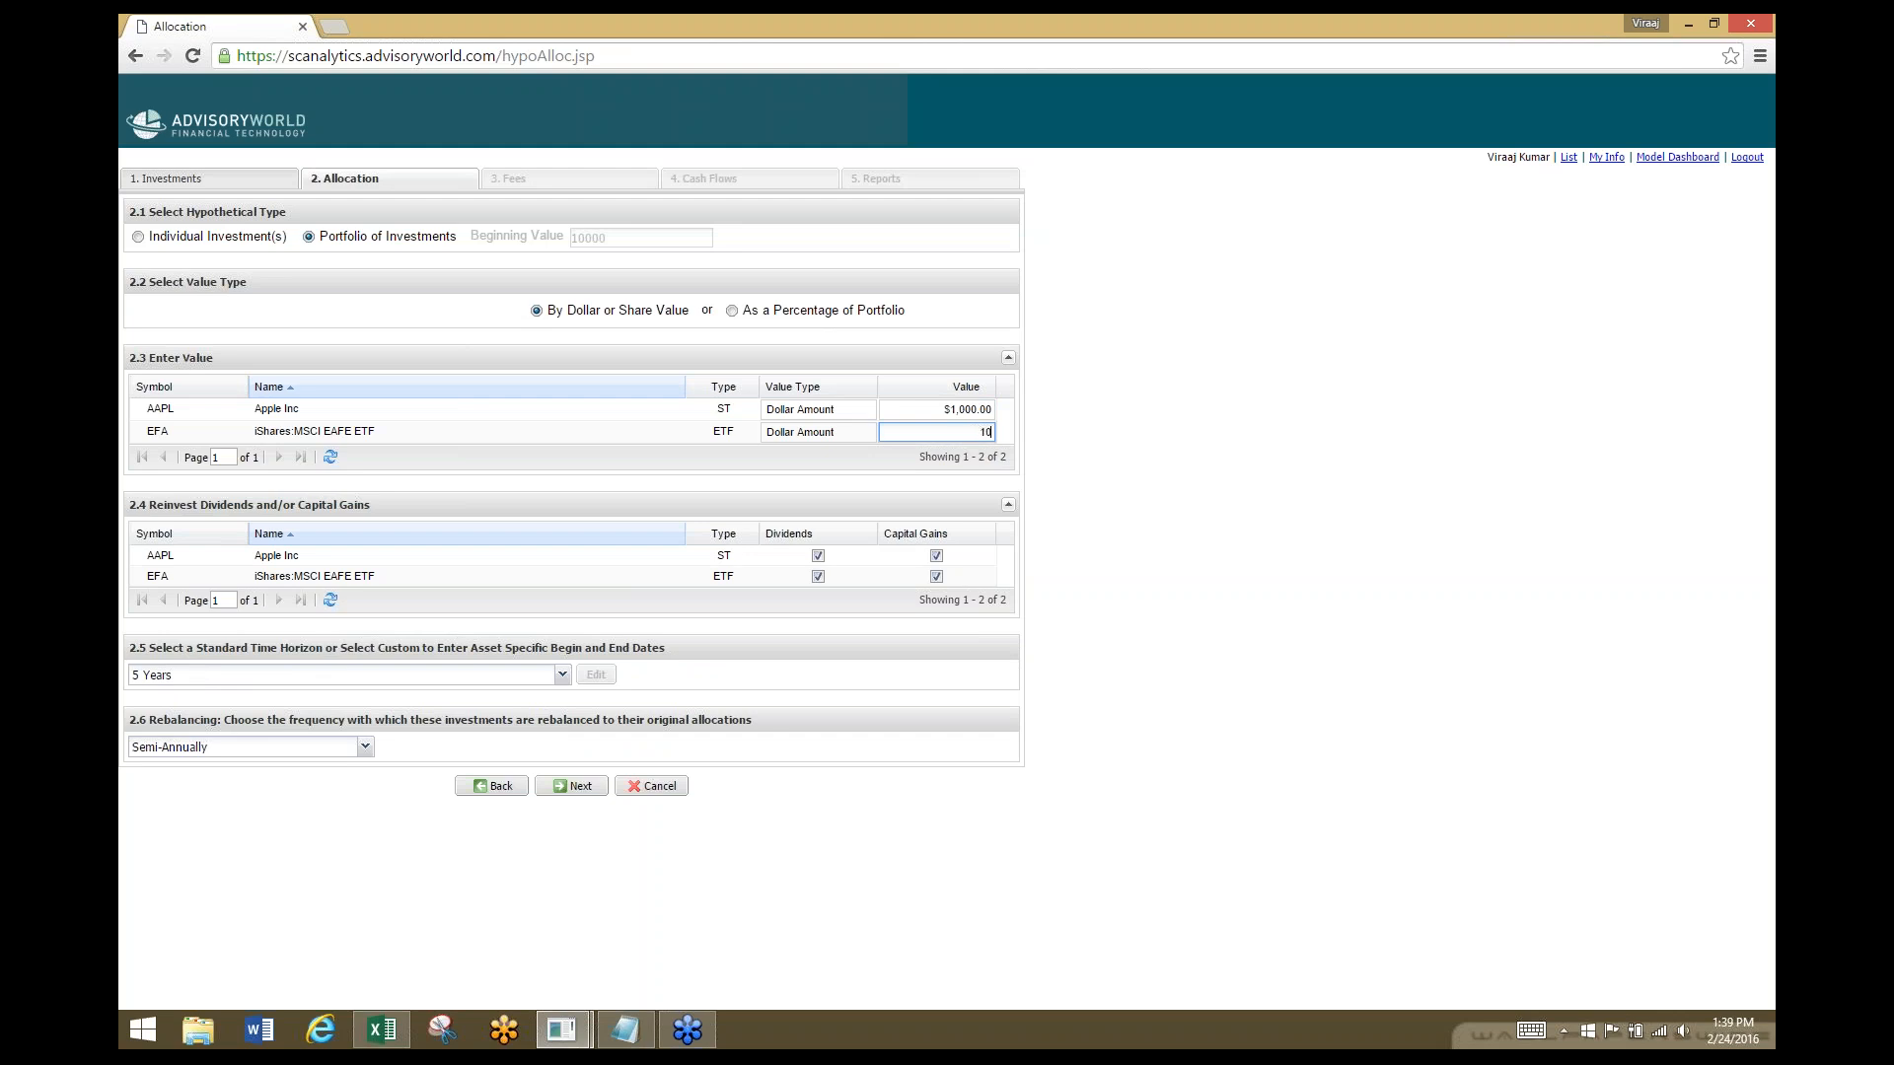
type("00")
left_click(786, 850)
left_click(591, 790)
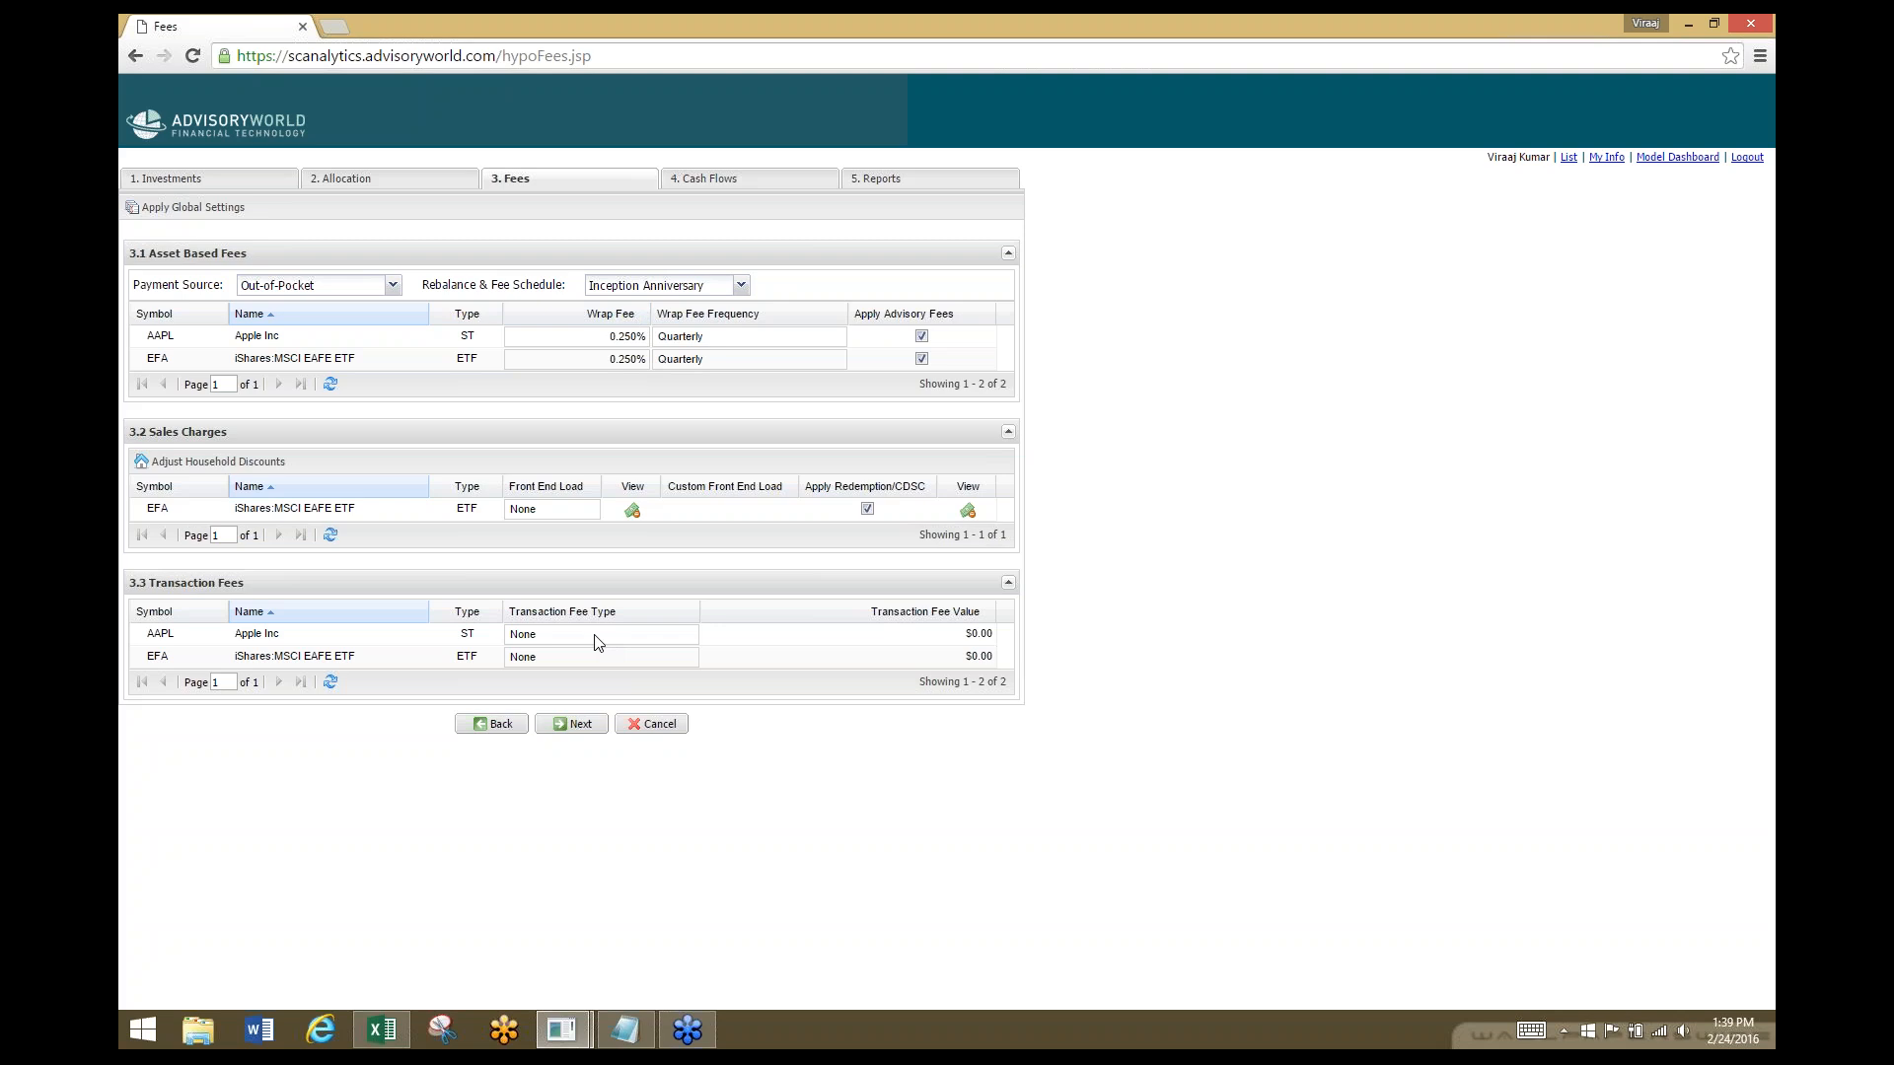
In the Report Disclosure settings of My Info, add a new disclosure and name it Test.
left_click(1606, 158)
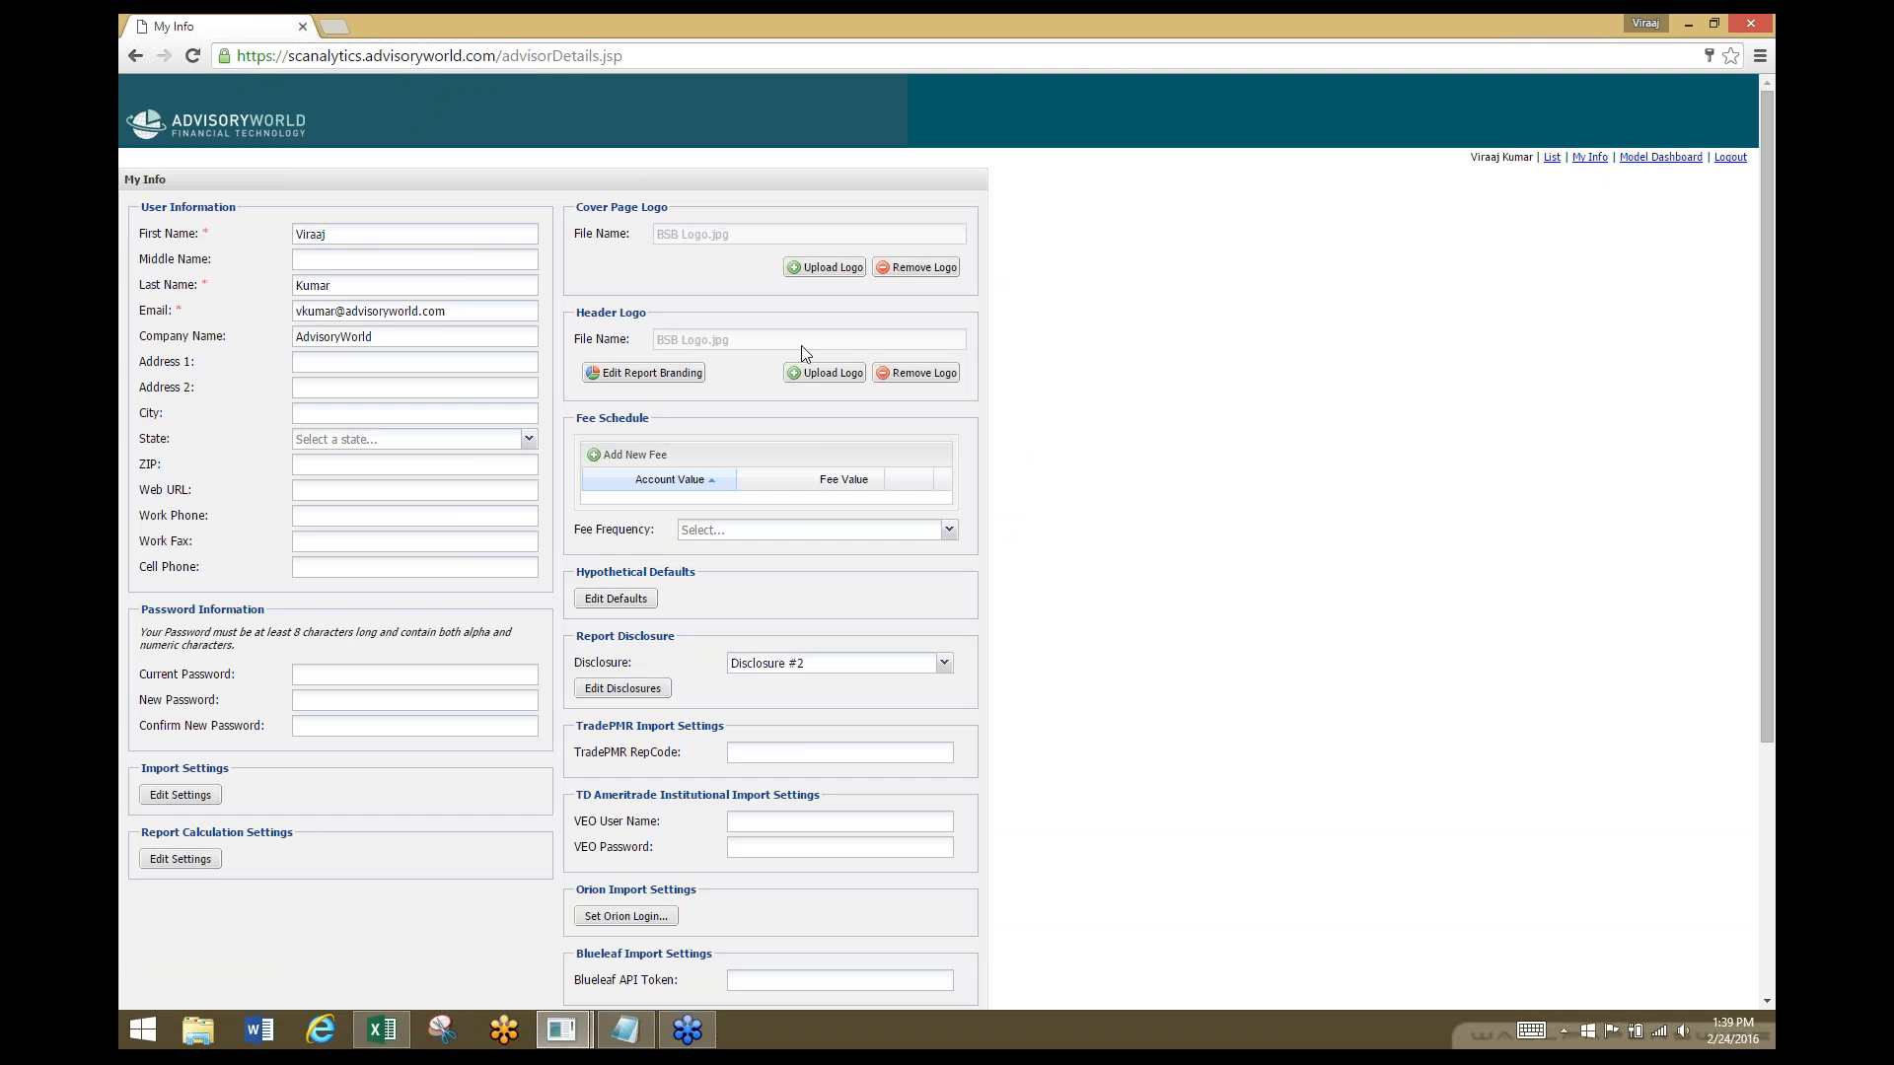
scroll(802, 353, "down", 1)
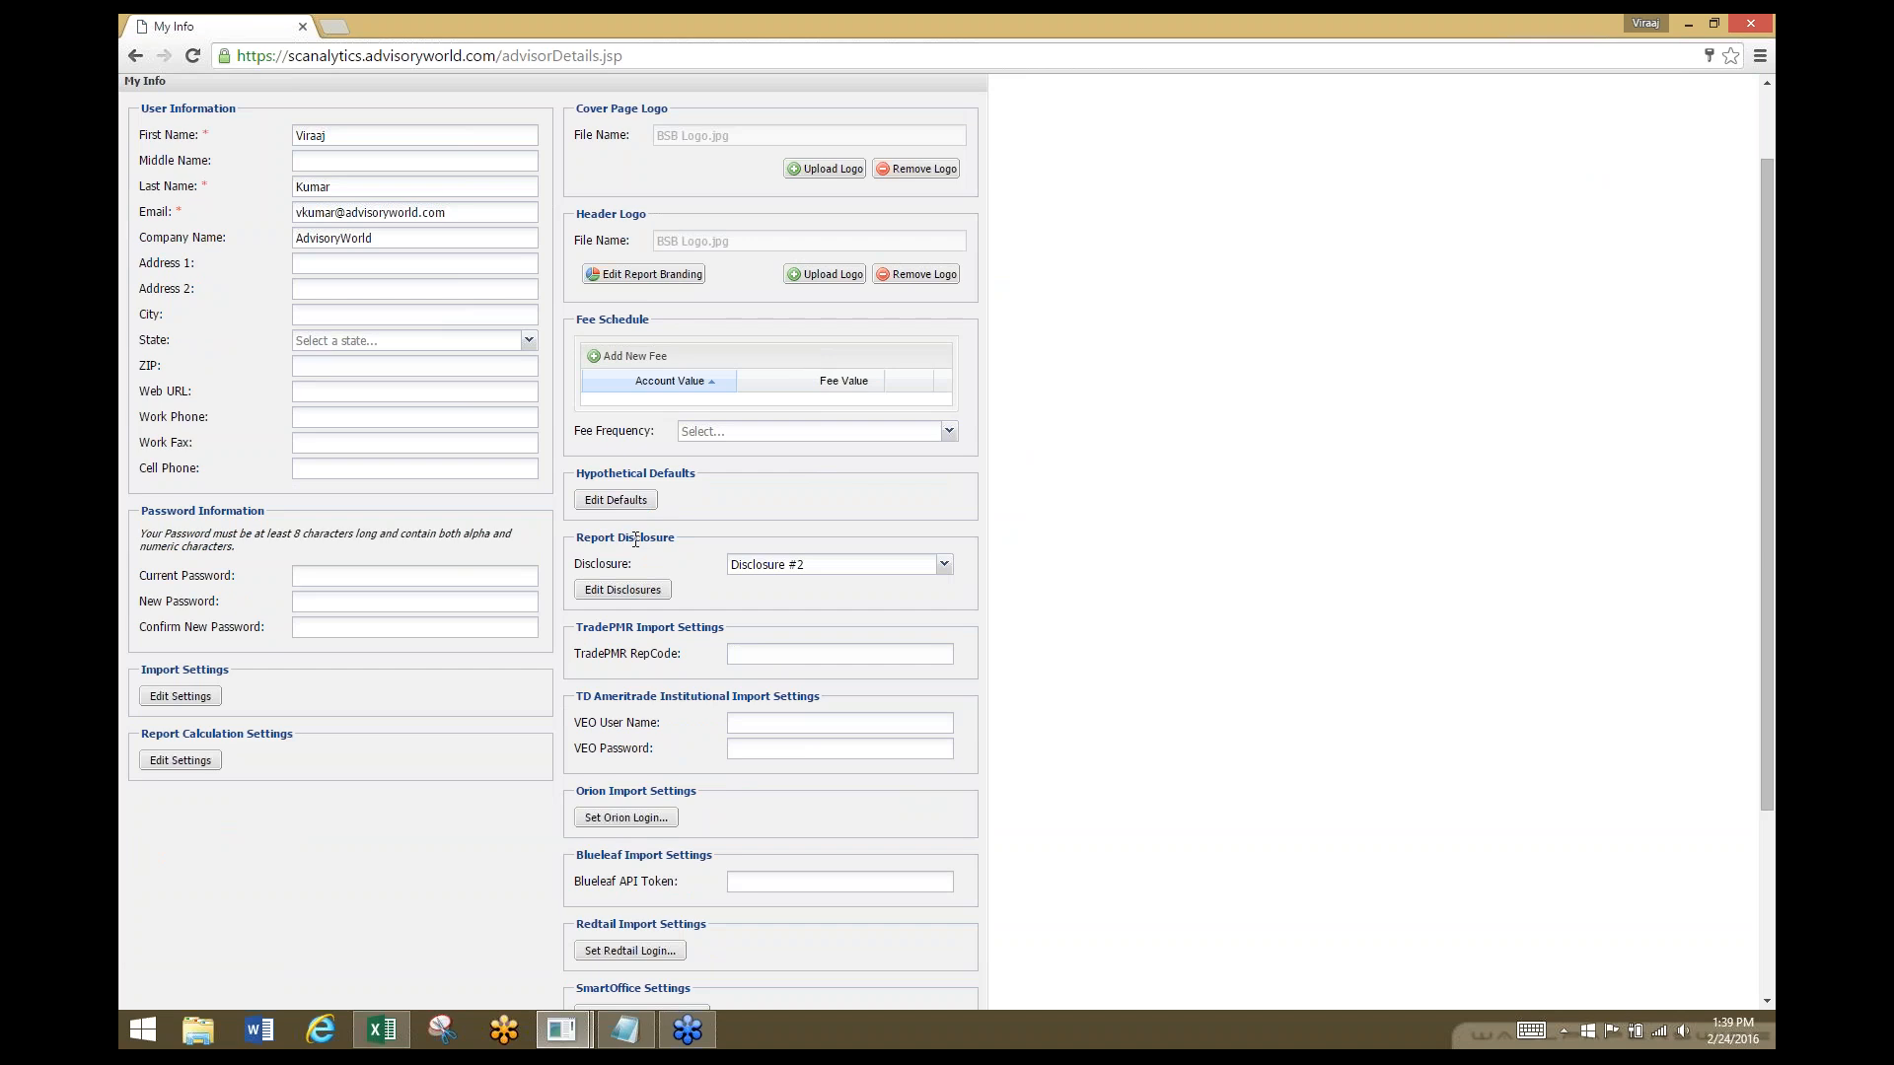
left_click(646, 592)
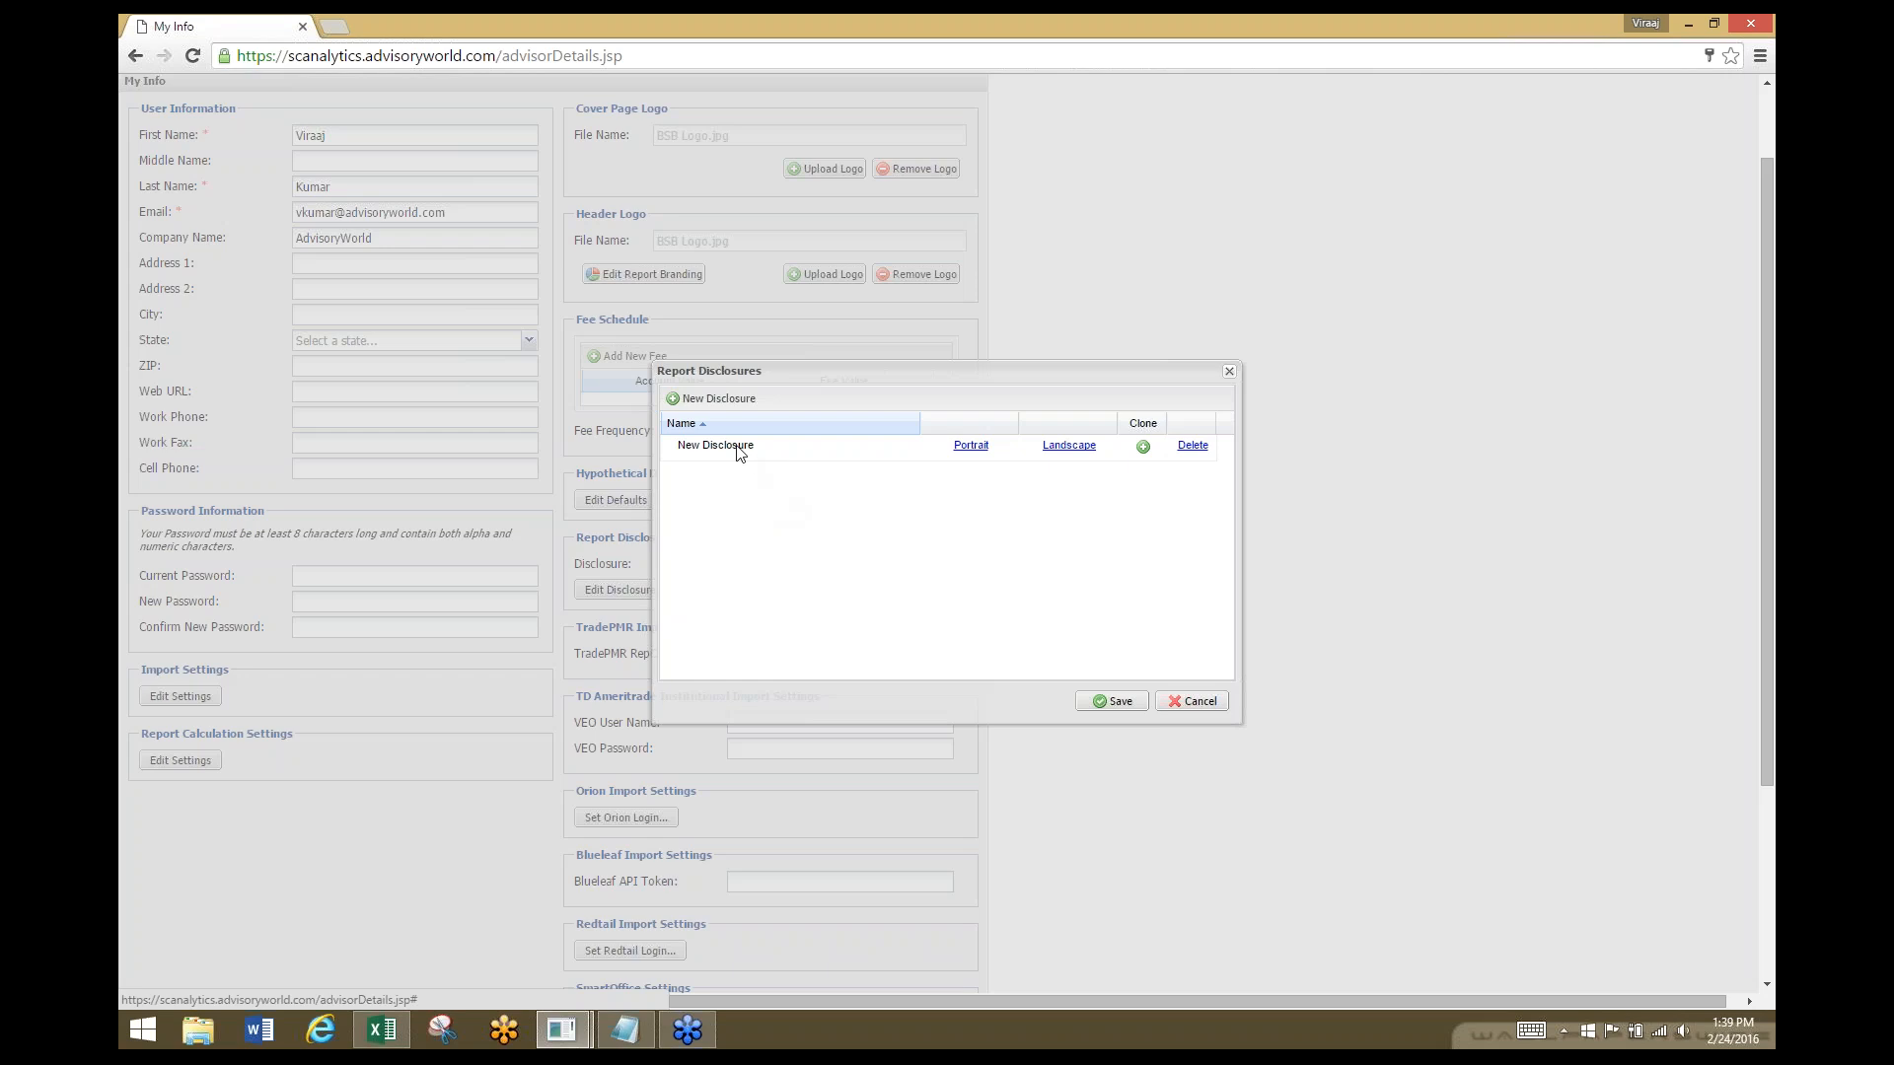
left_click(712, 398)
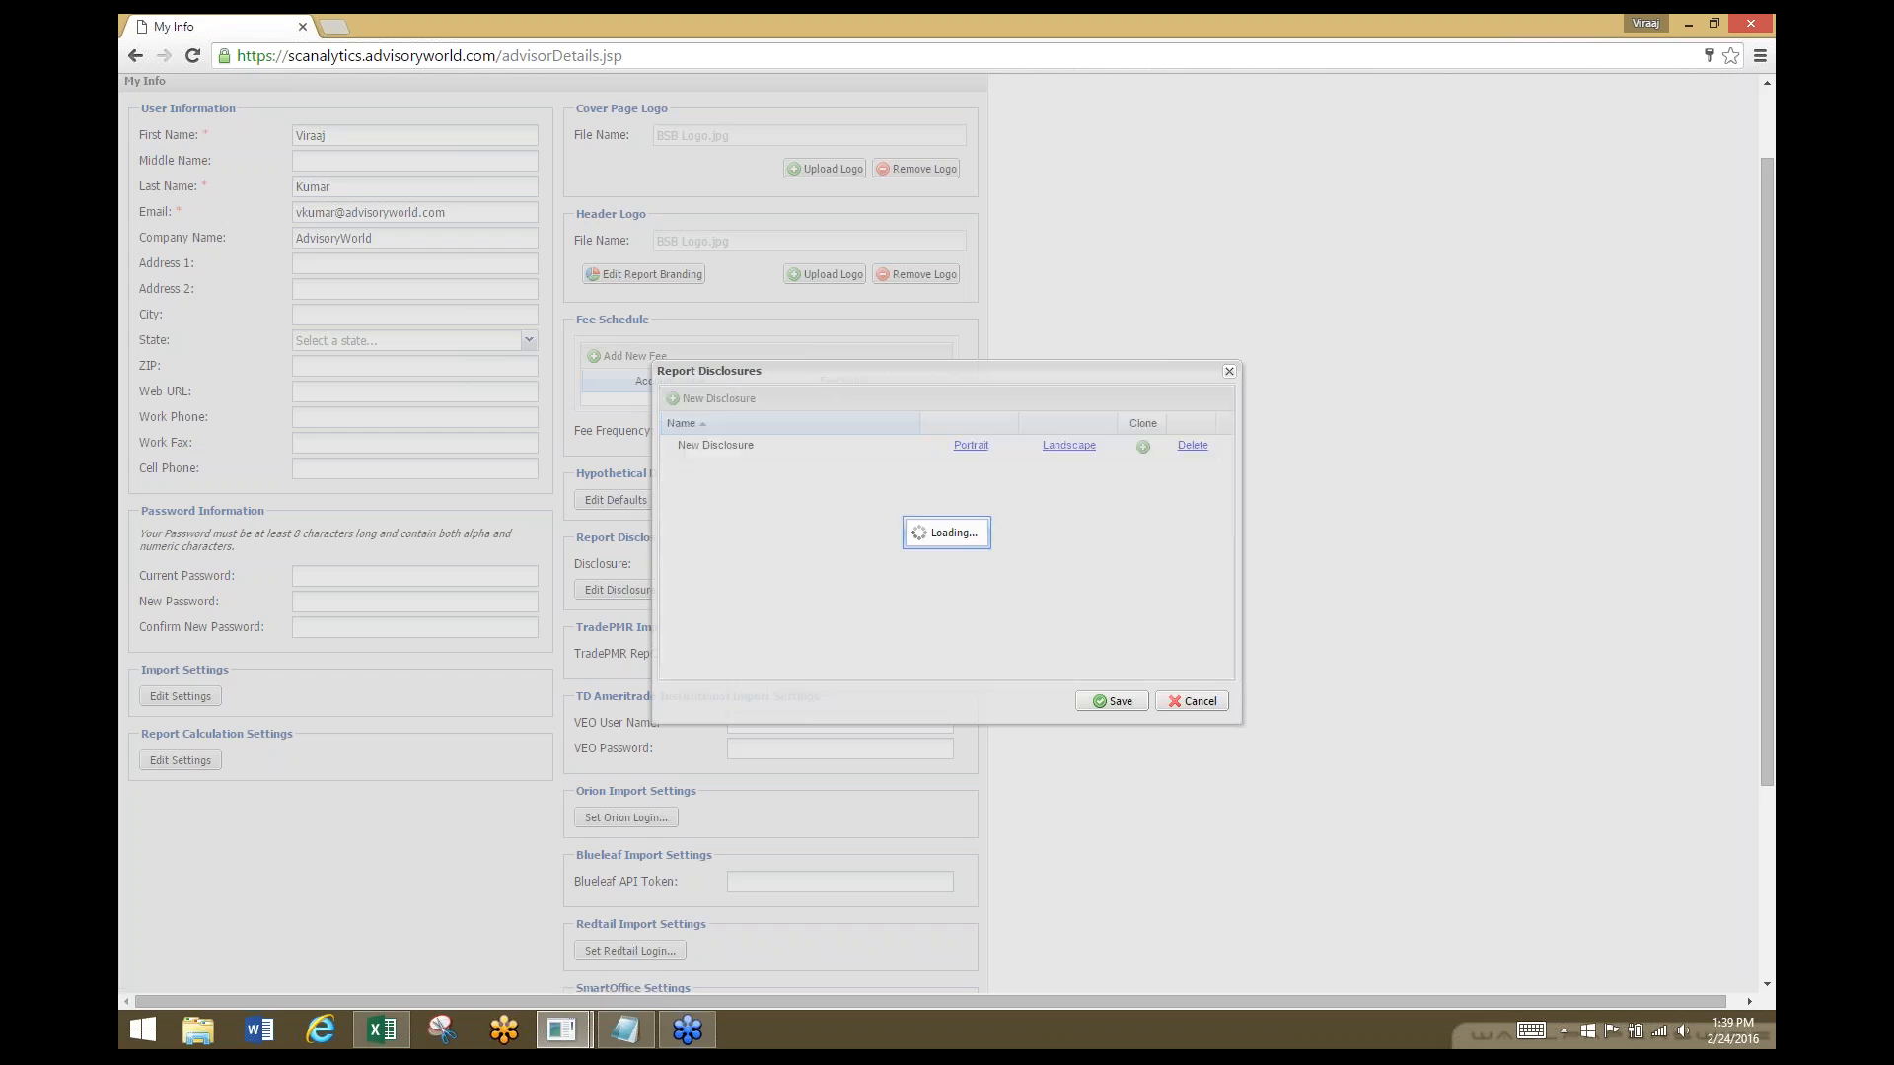
double_click(730, 446)
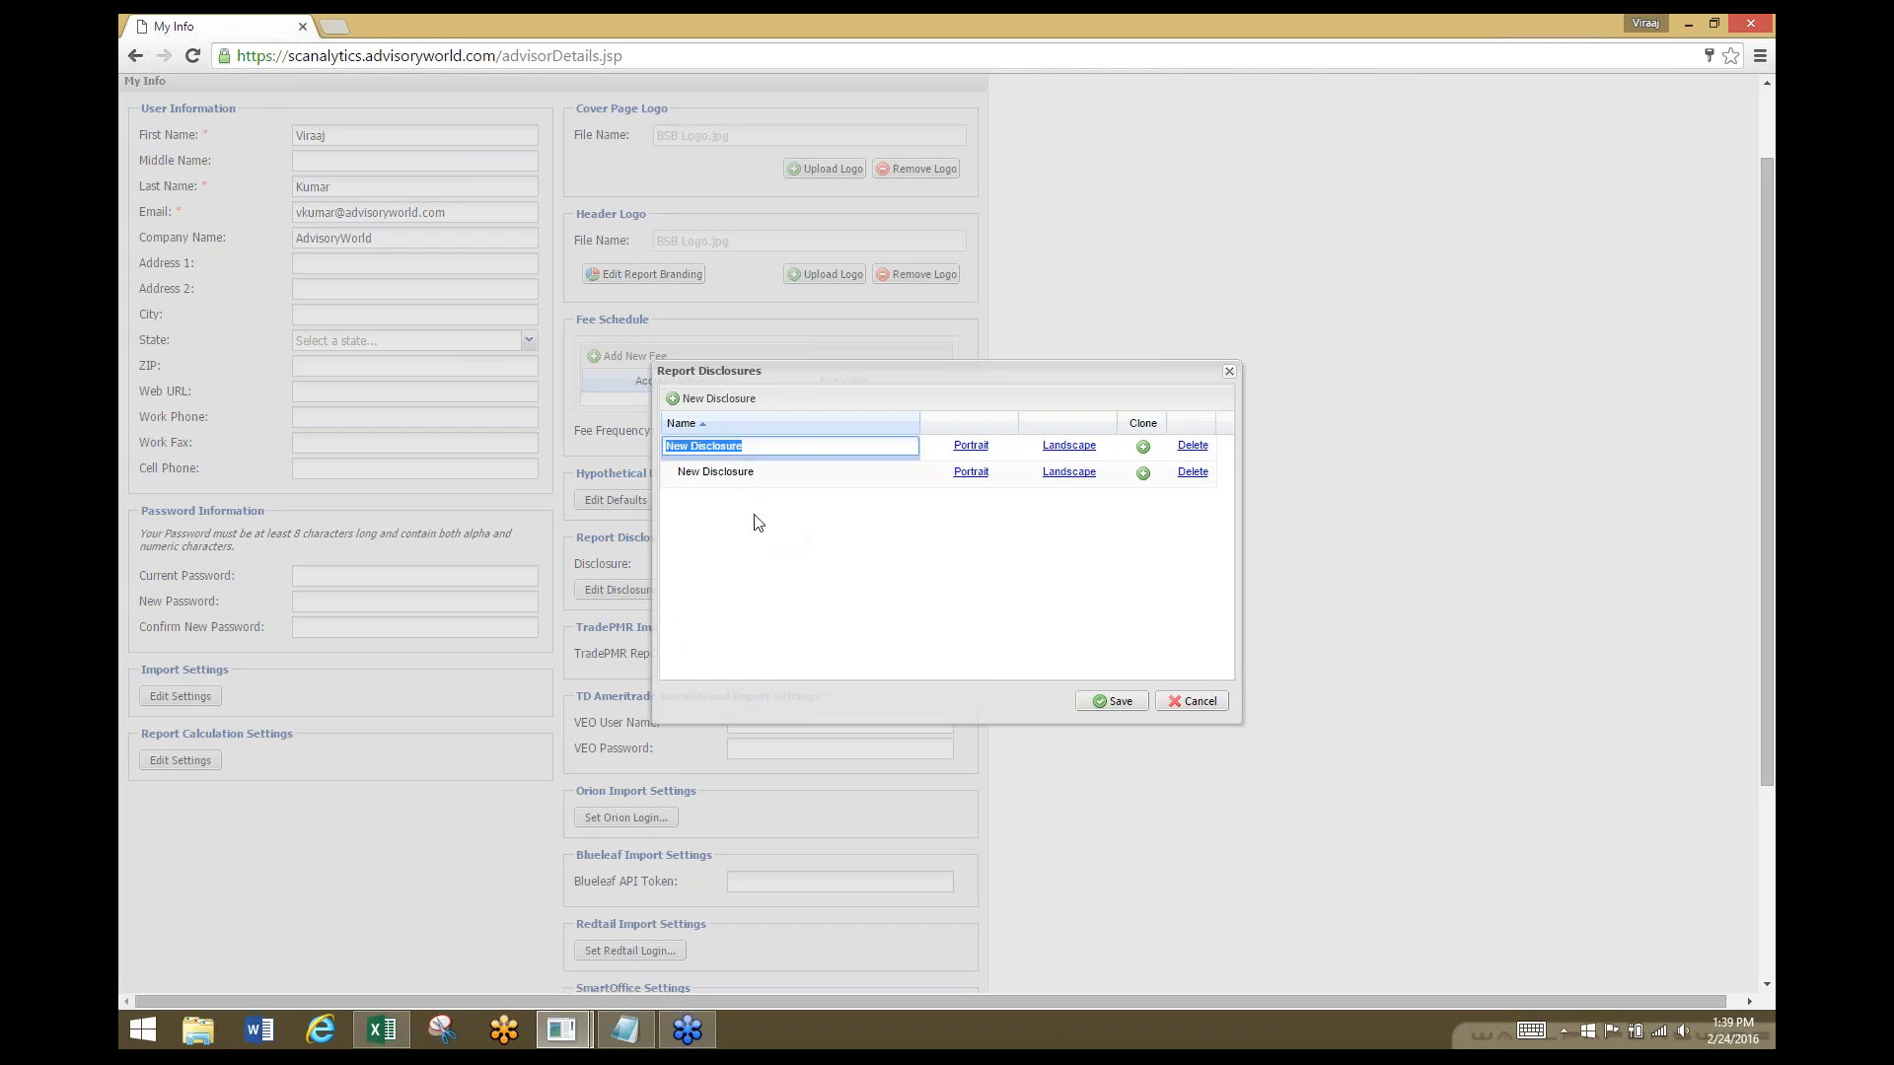
type("Test")
Enter "Test Disclosure" as the portrait content of the Test disclosure, and save the content and the disclosure list.
left_click(971, 452)
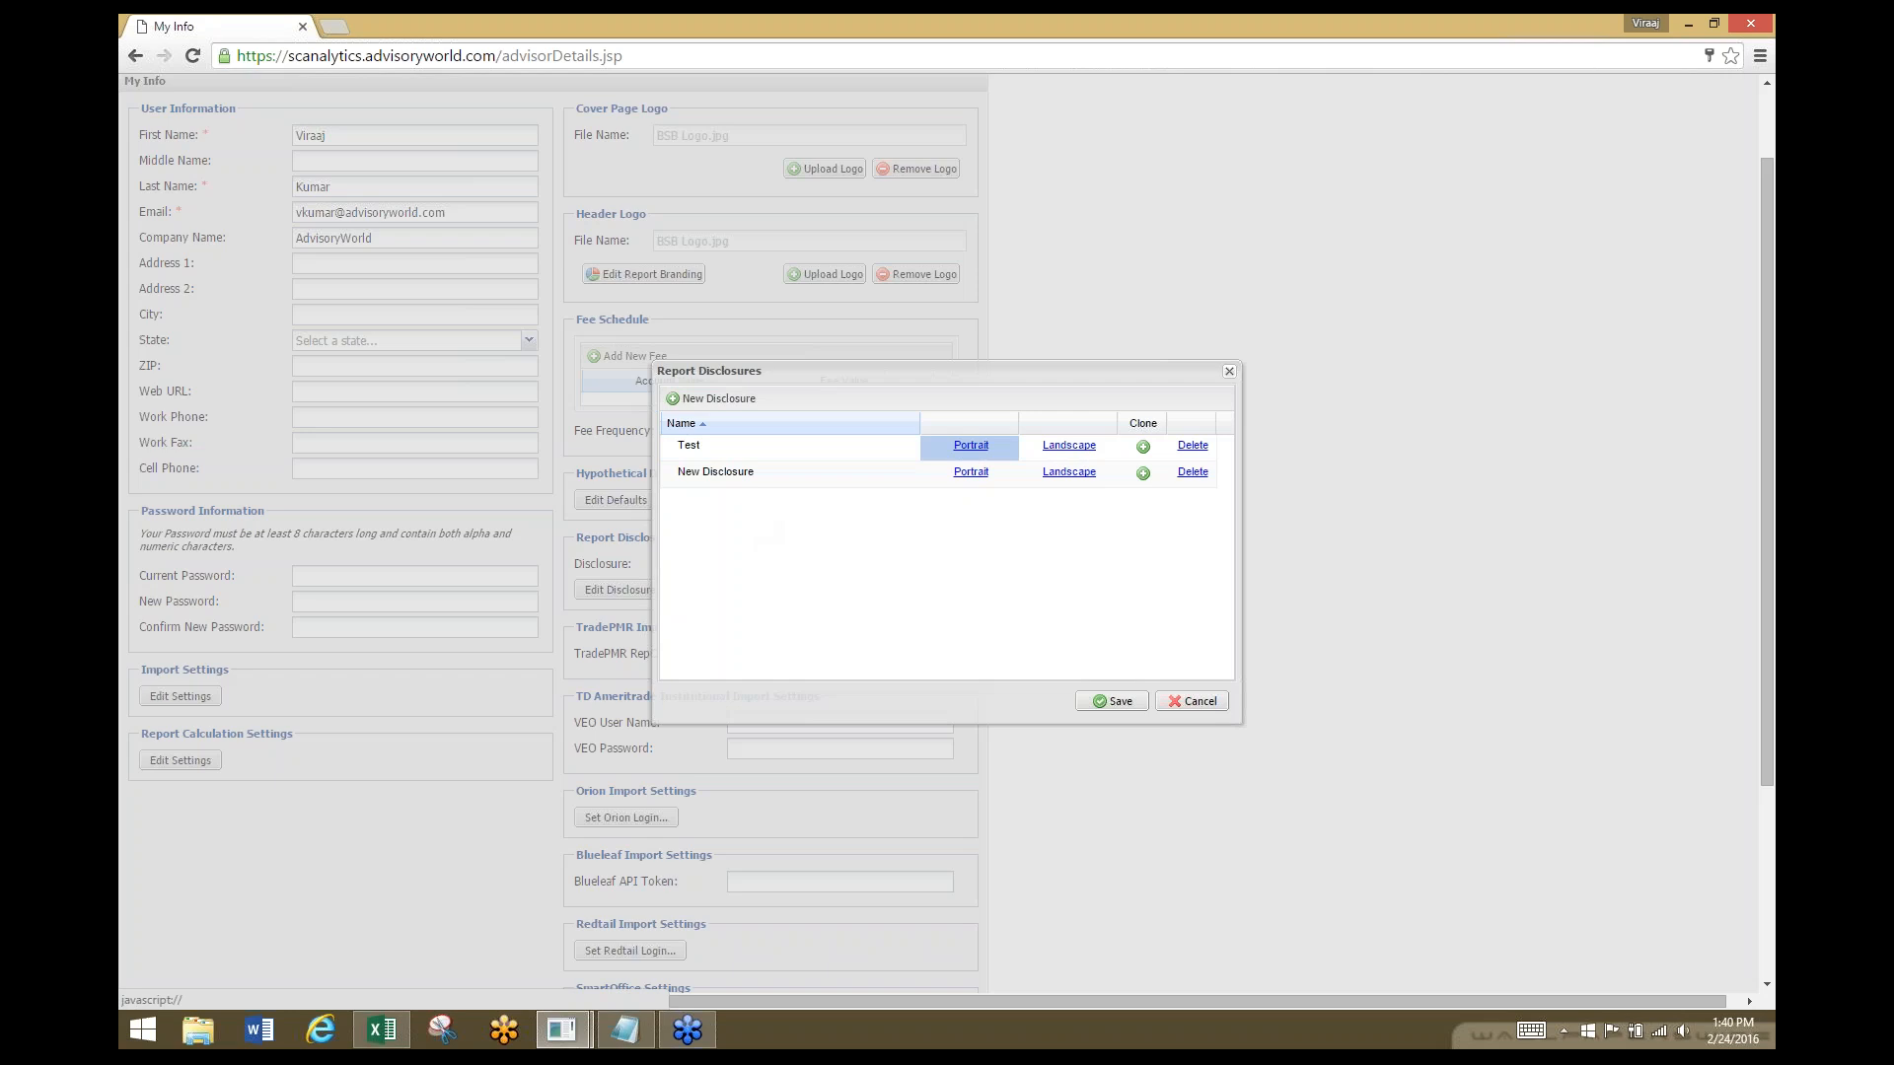
left_click(971, 447)
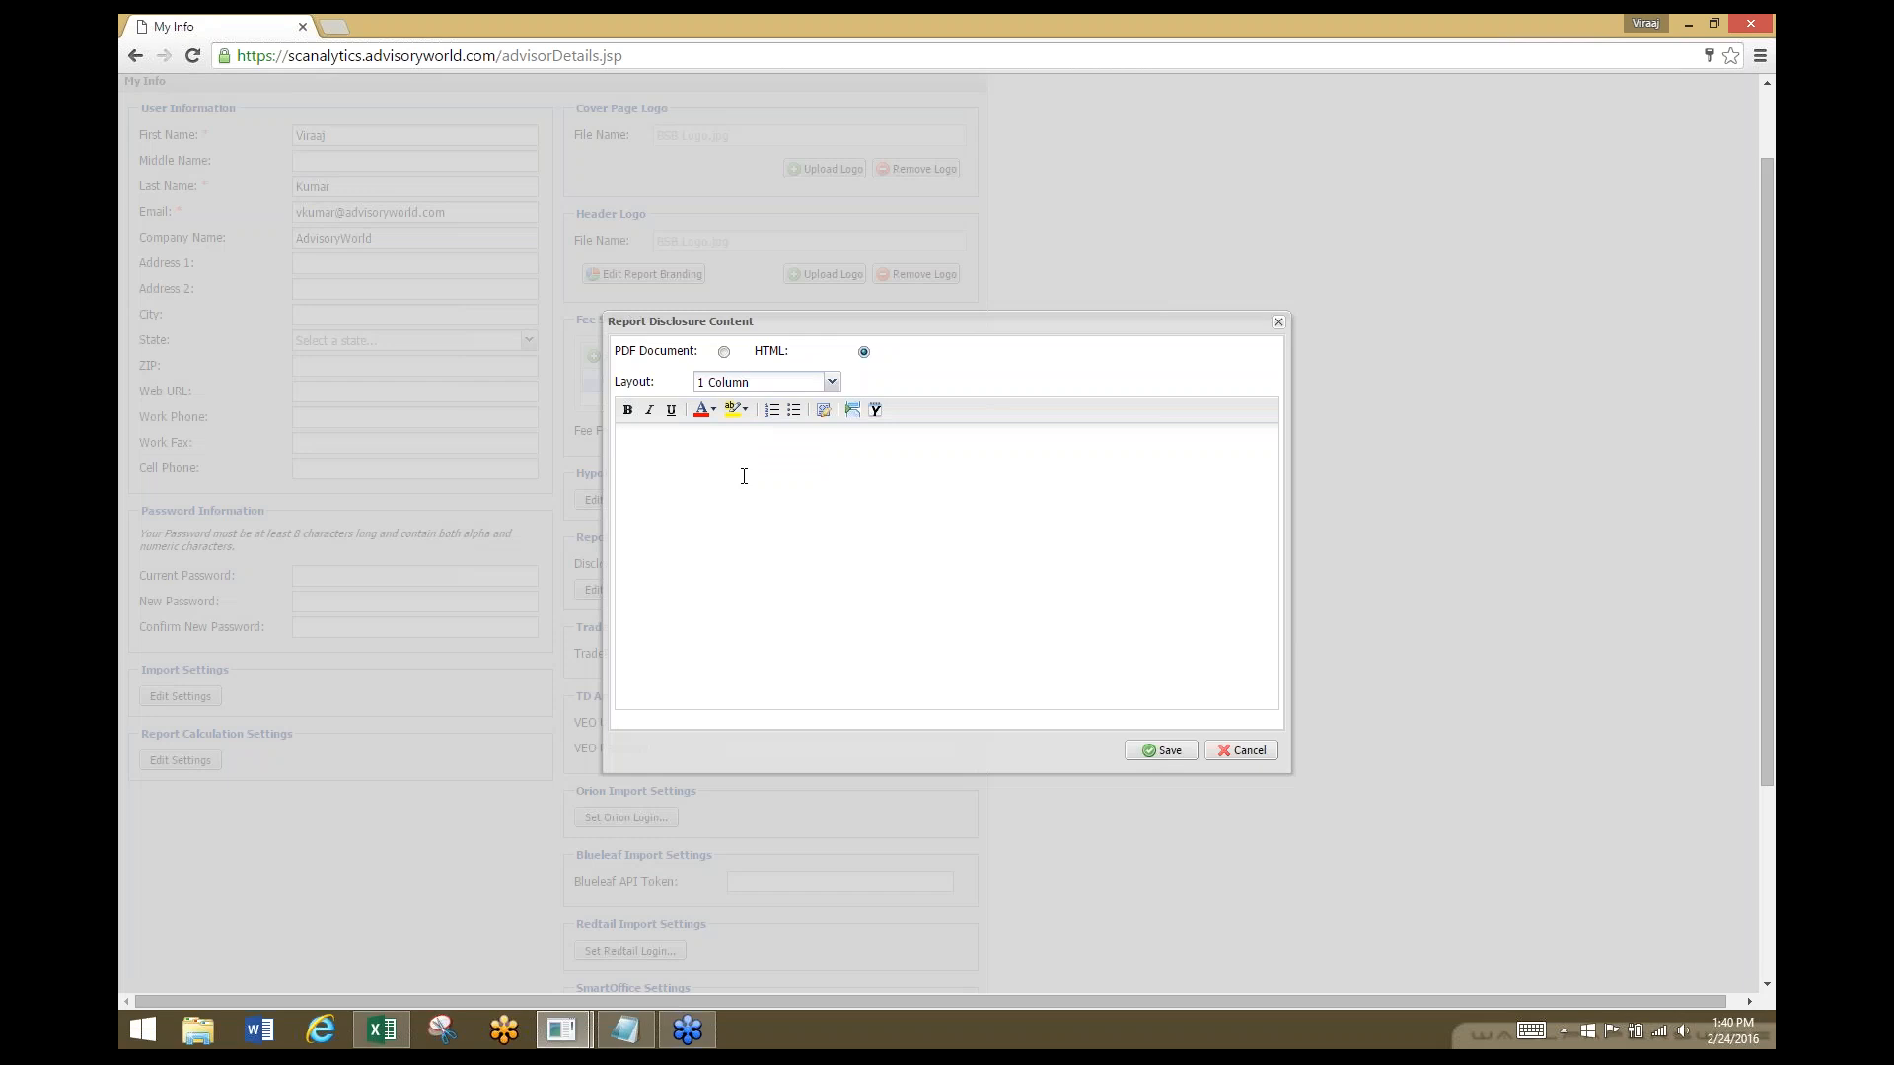
type("Test Disclosure")
left_click(1161, 750)
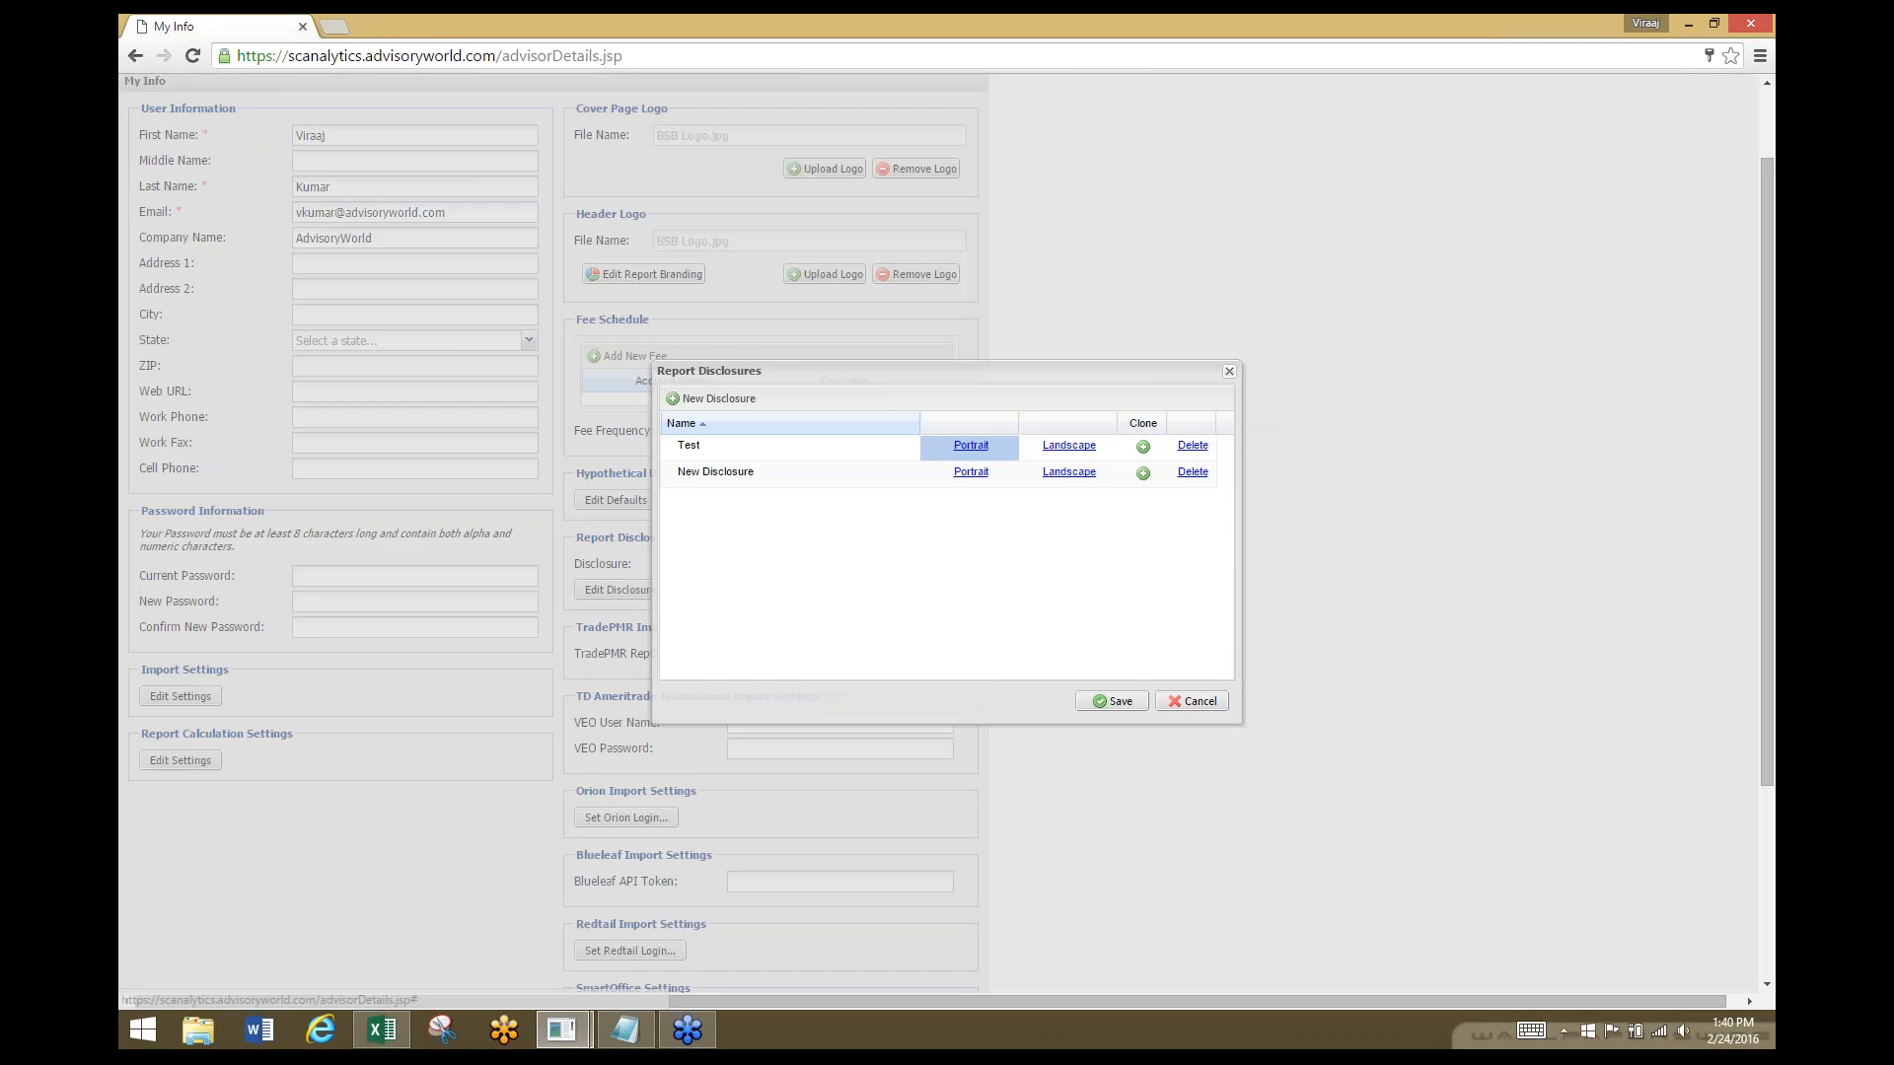
left_click(1125, 702)
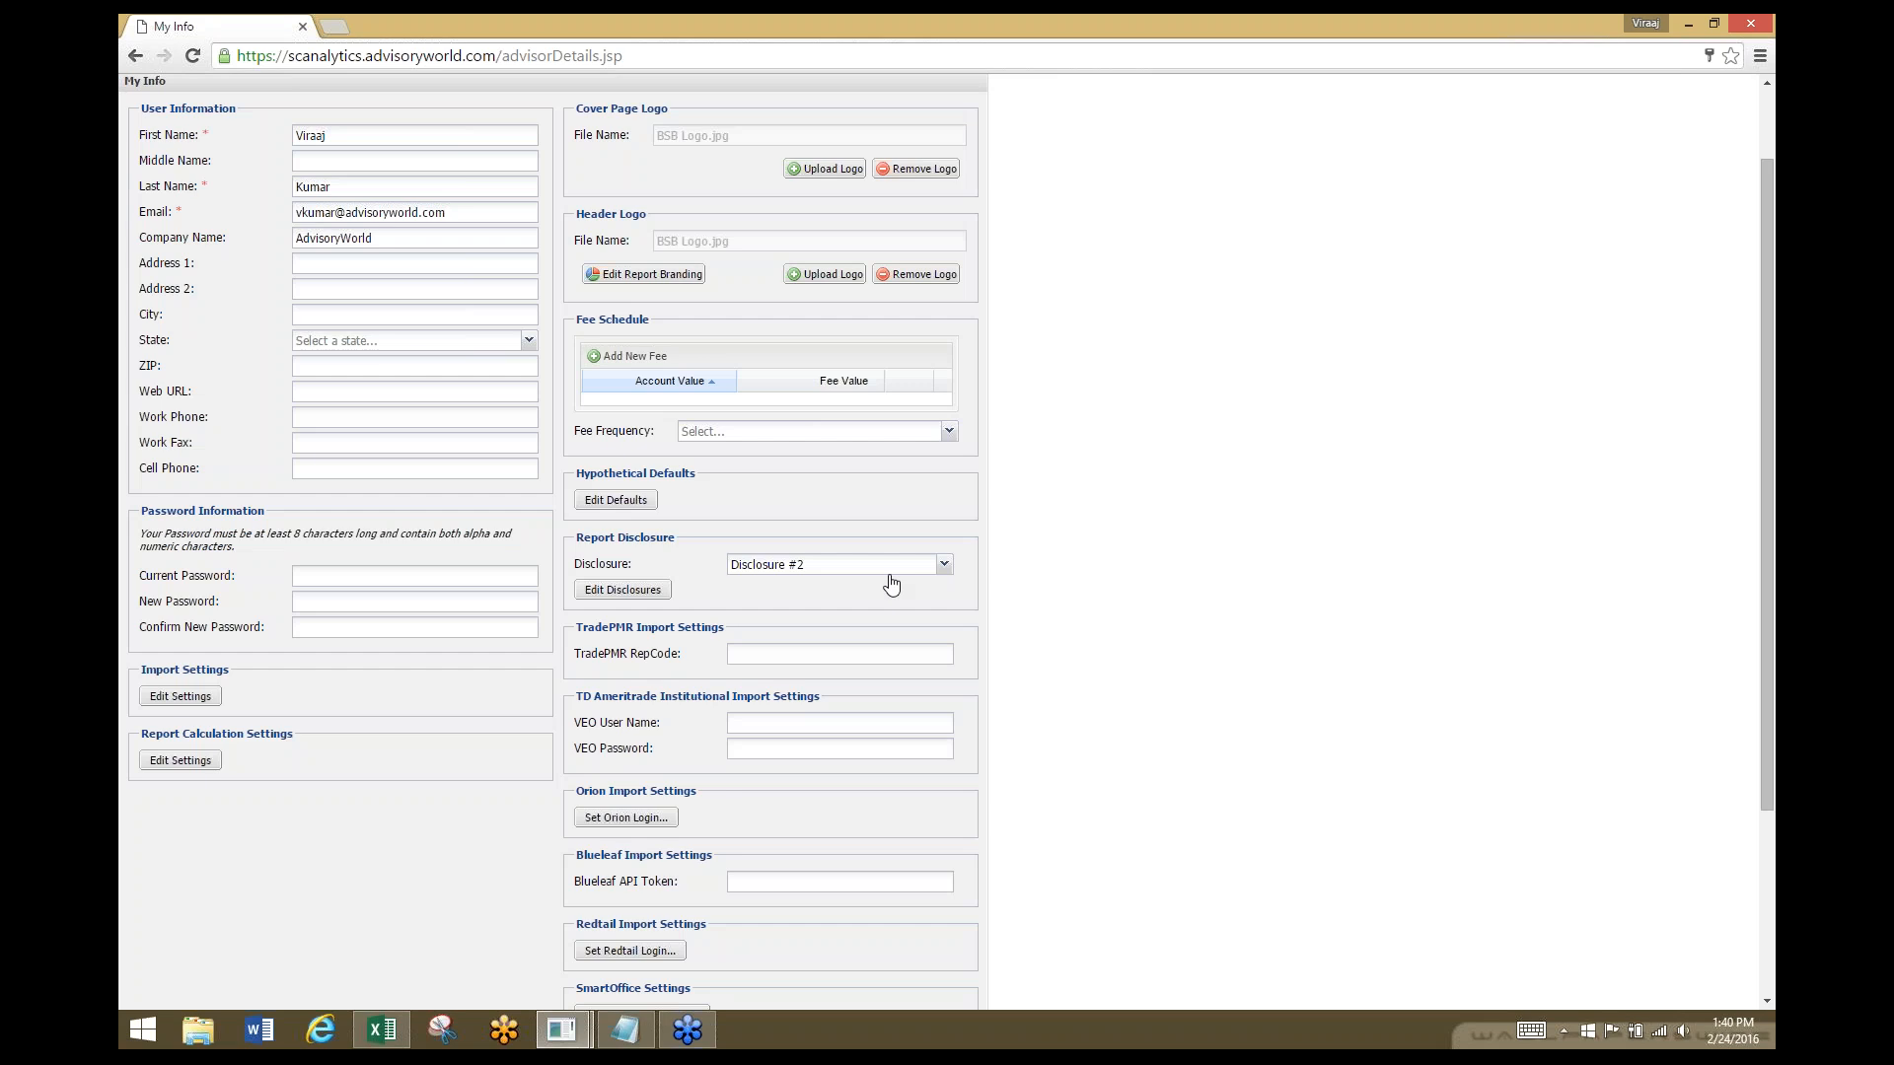
Choose Test as the report disclosure and save the My Info settings.
left_click(944, 567)
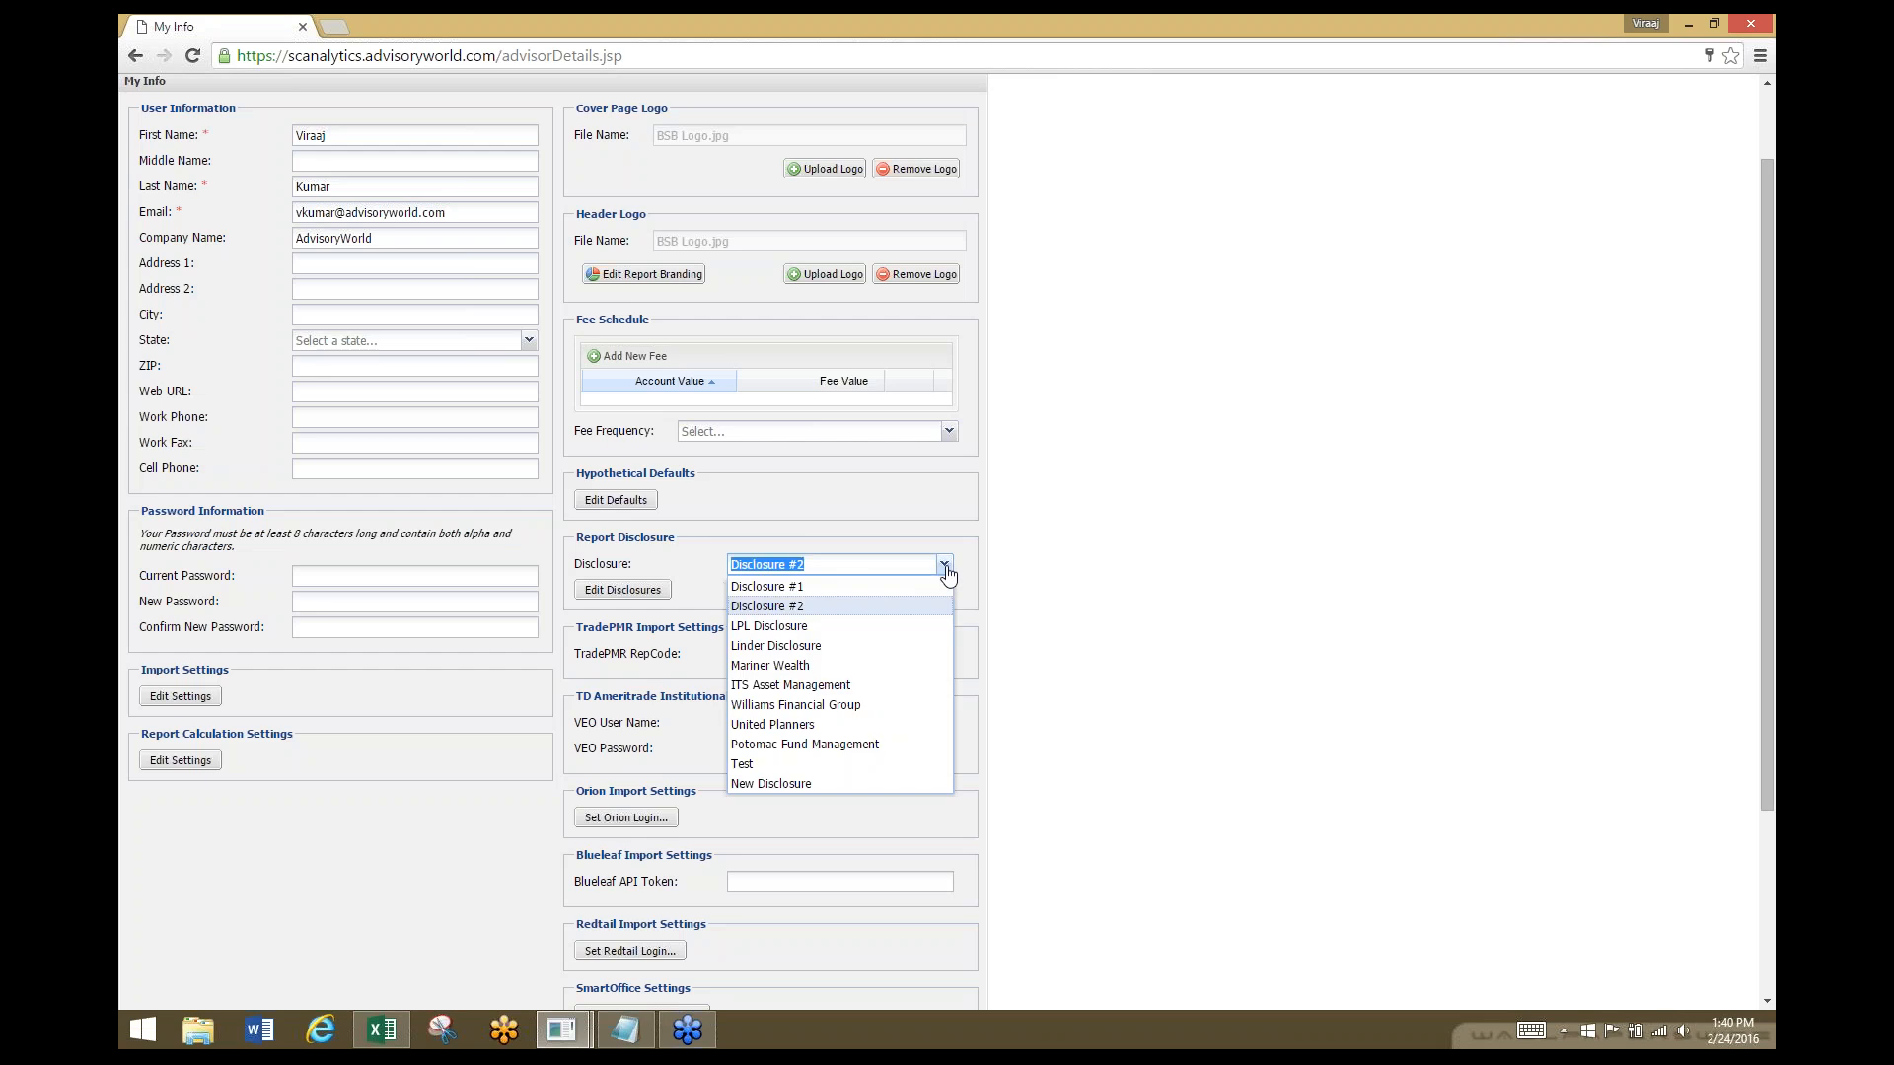
left_click(944, 568)
left_click(945, 568)
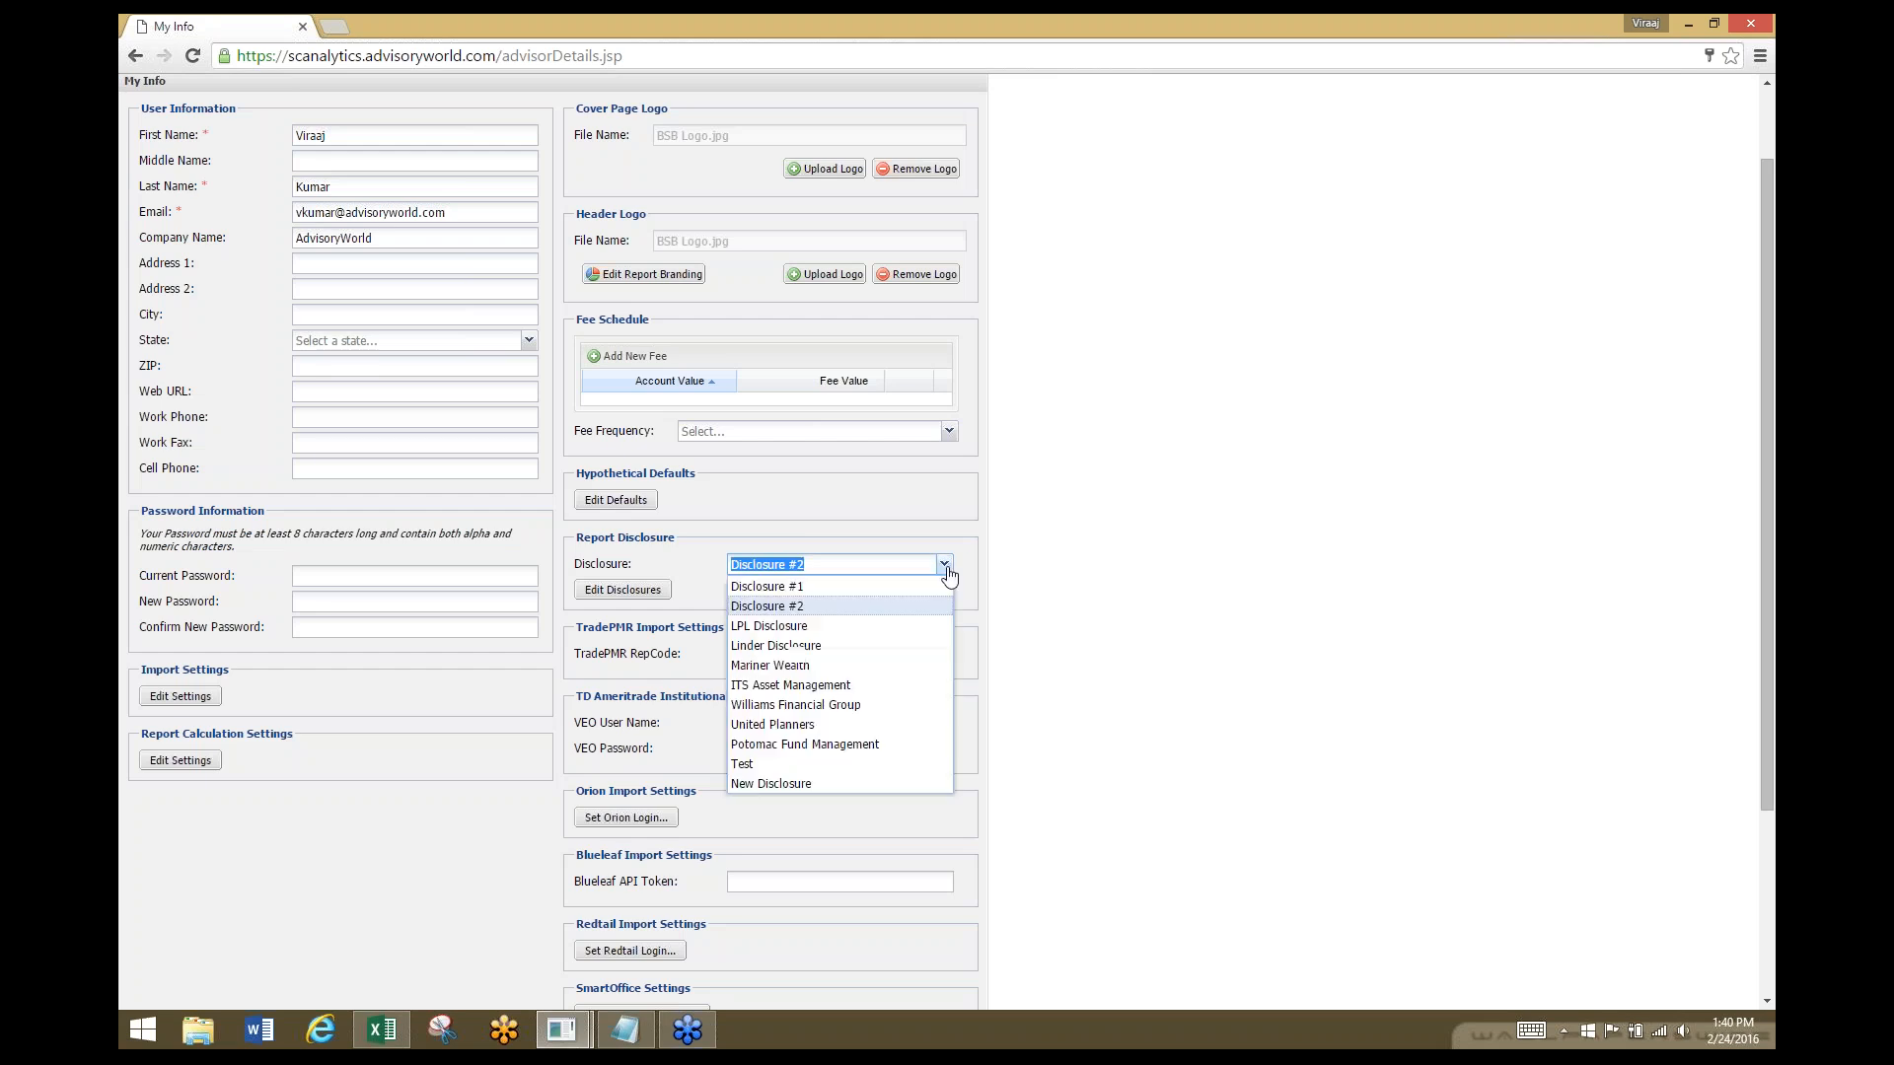
left_click(891, 765)
scroll(532, 986, "down", 3)
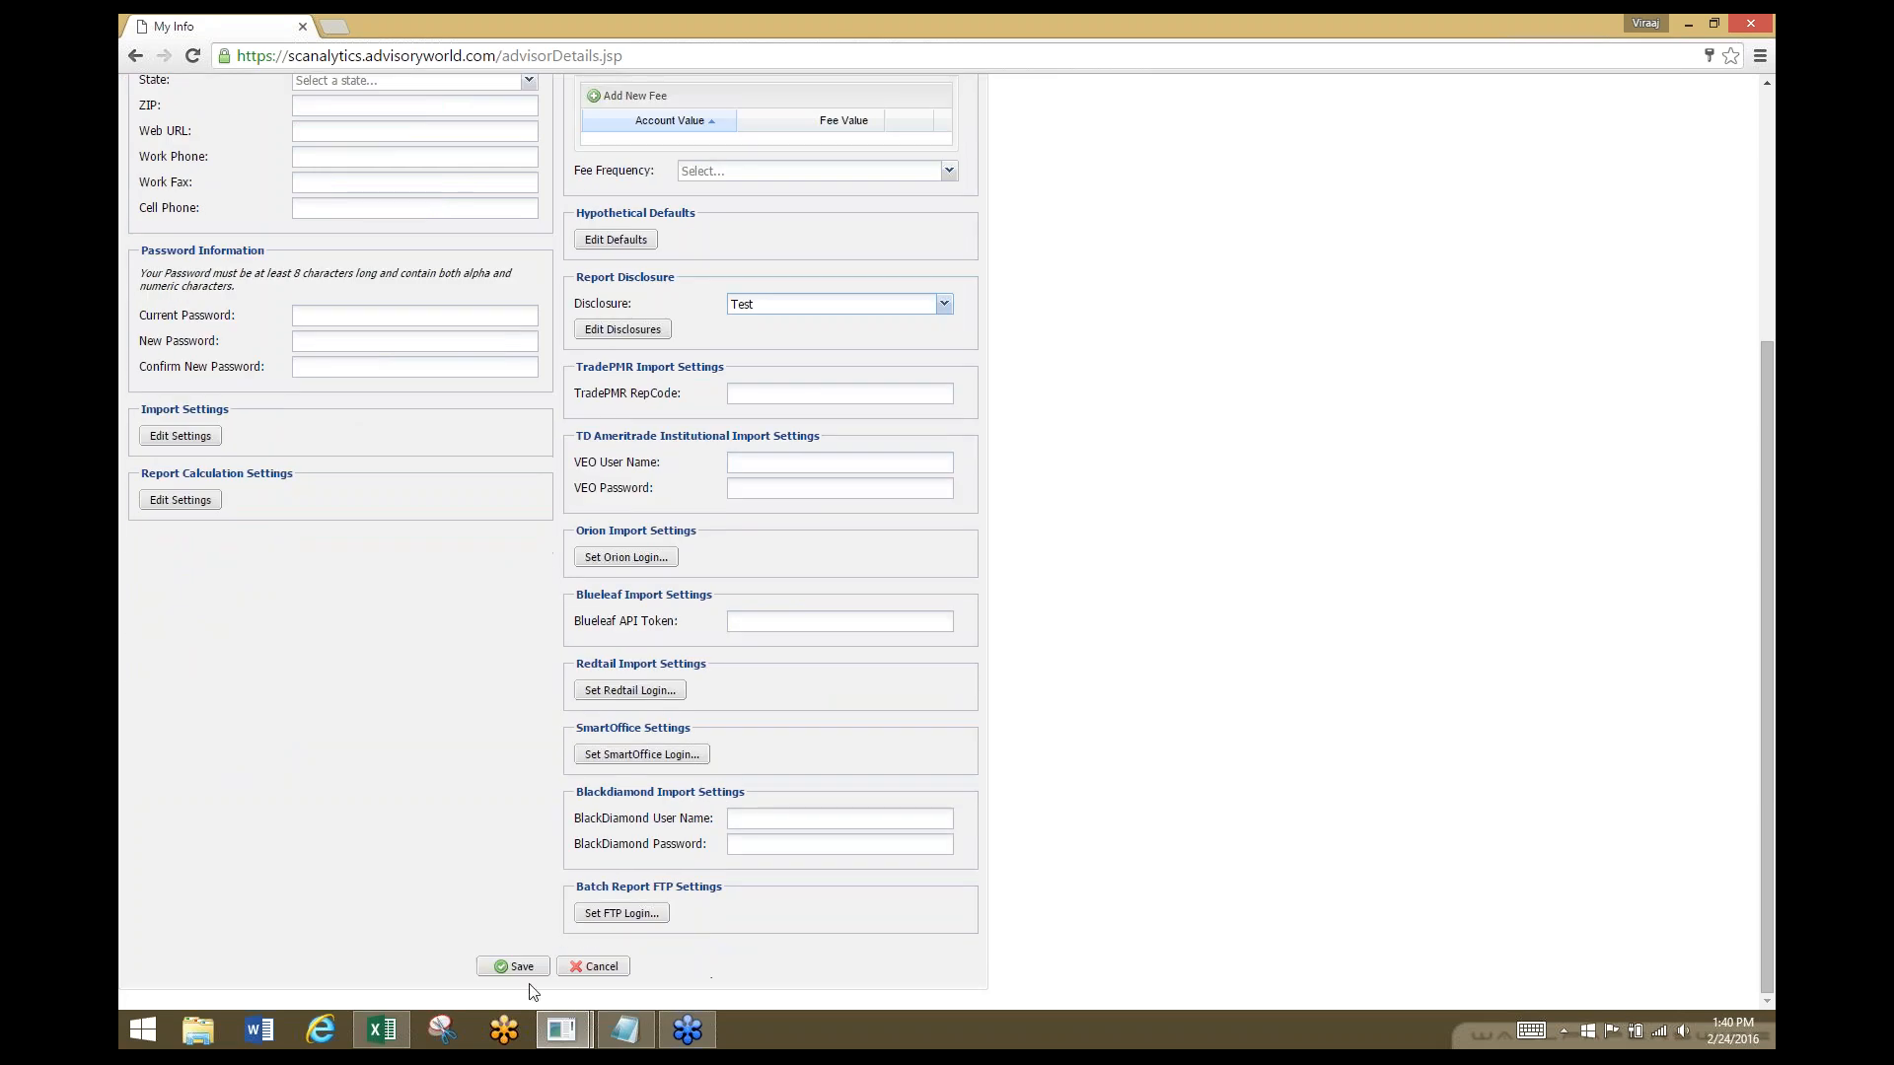
left_click(524, 969)
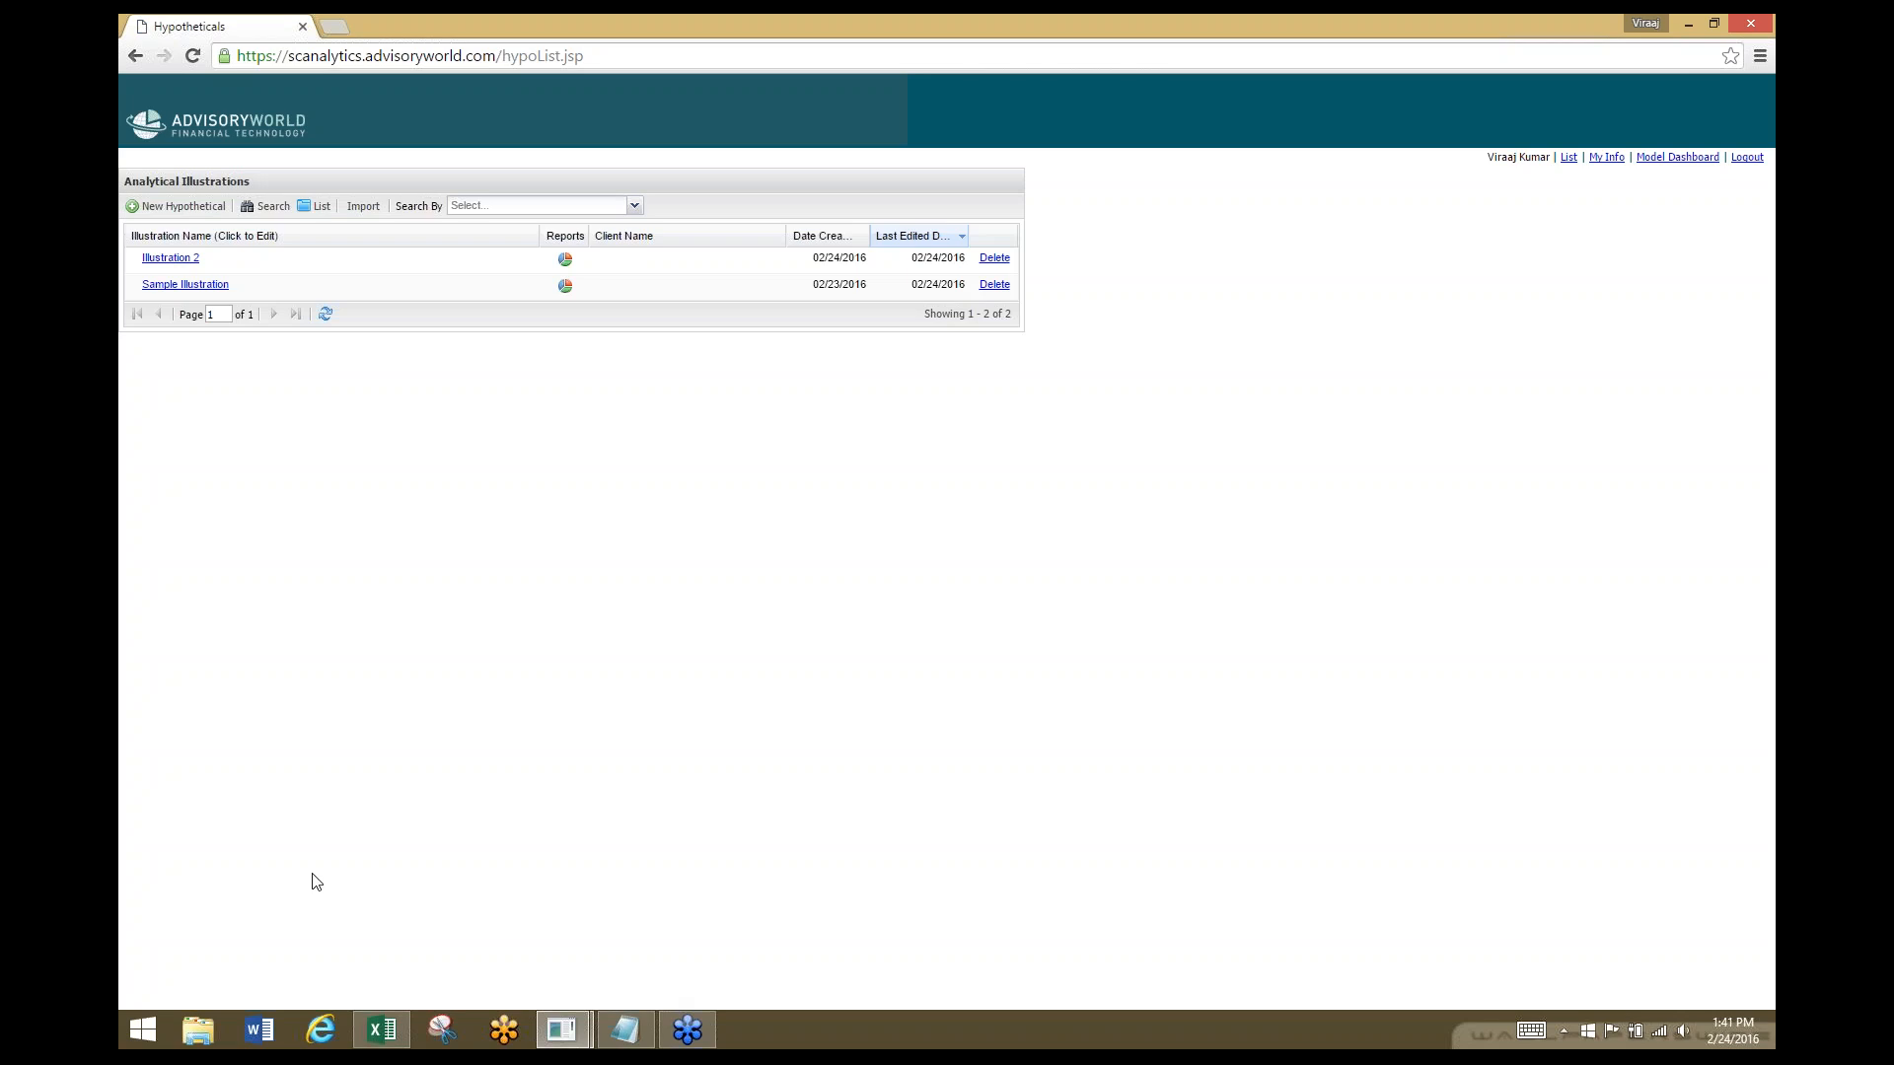
key("alt+Tab")
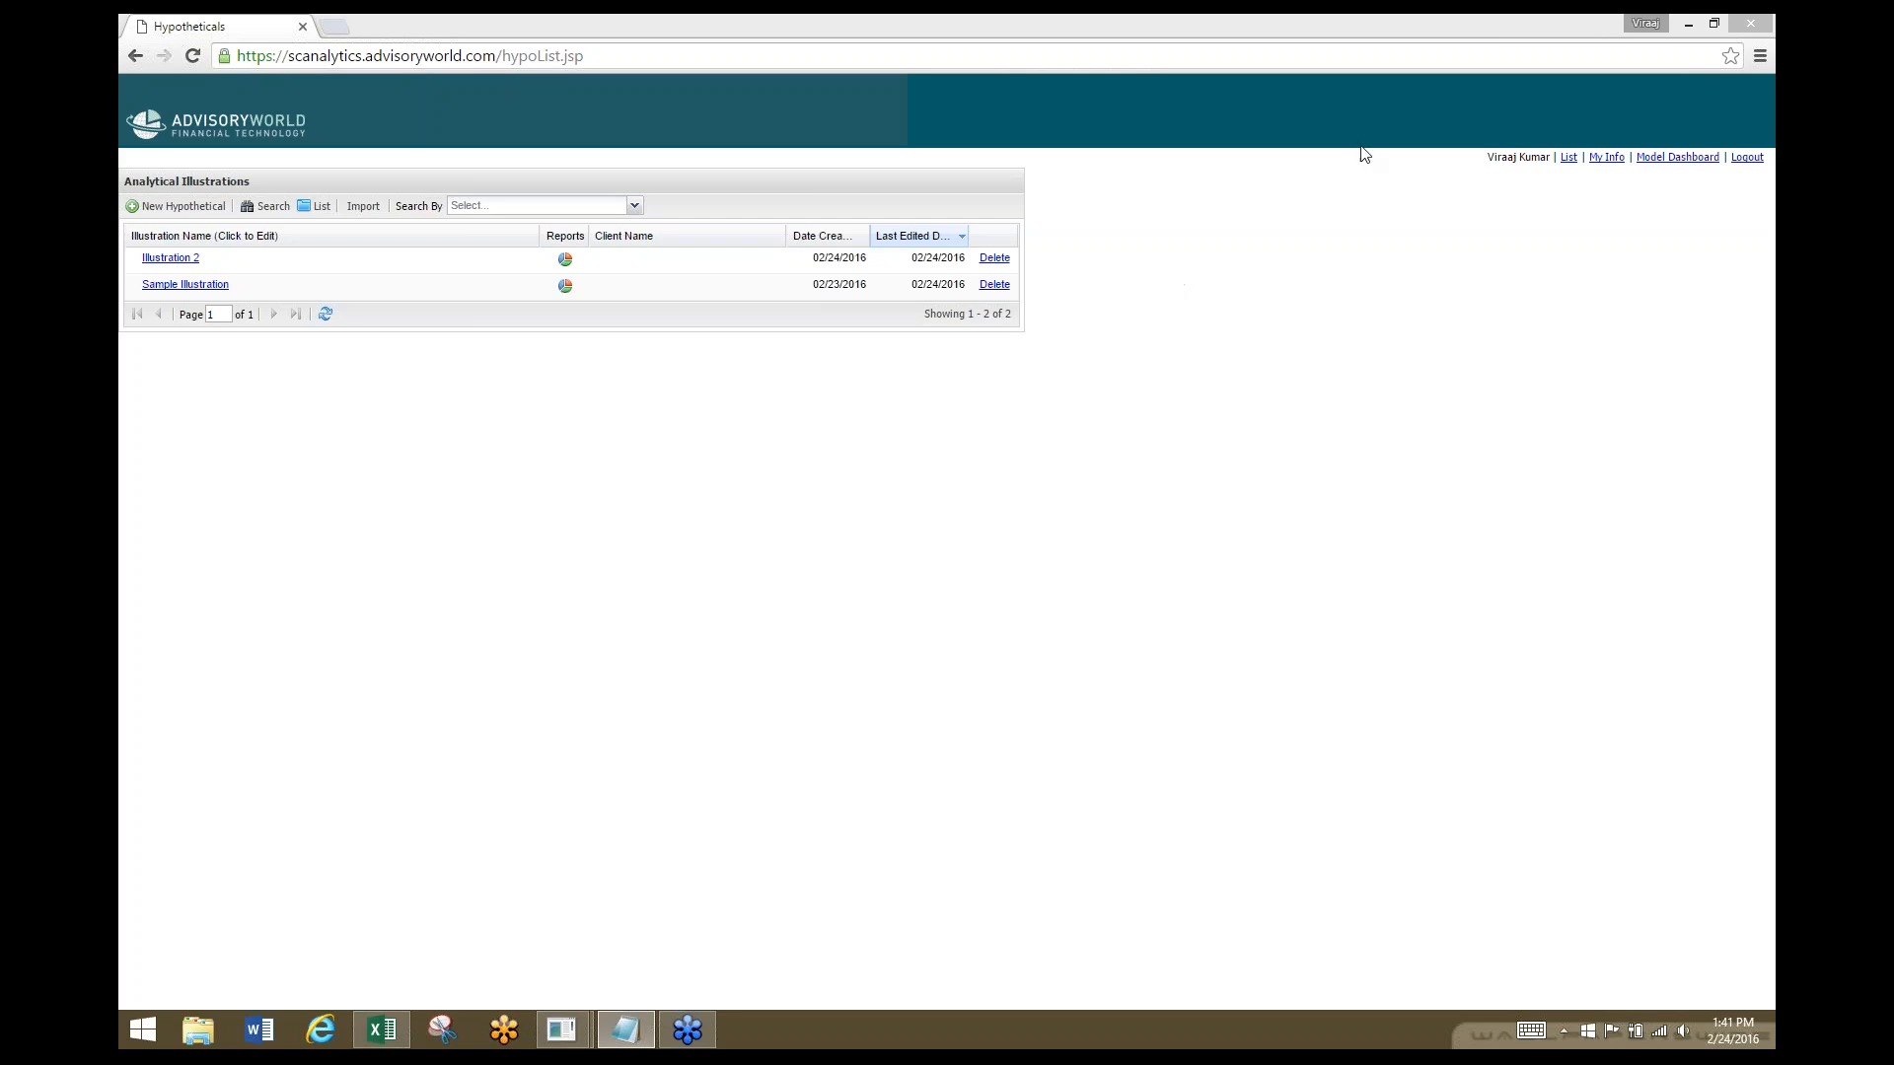
Open the report branding in My Info and review its color, report template, footer, cover text and cover page settings.
left_click(1598, 158)
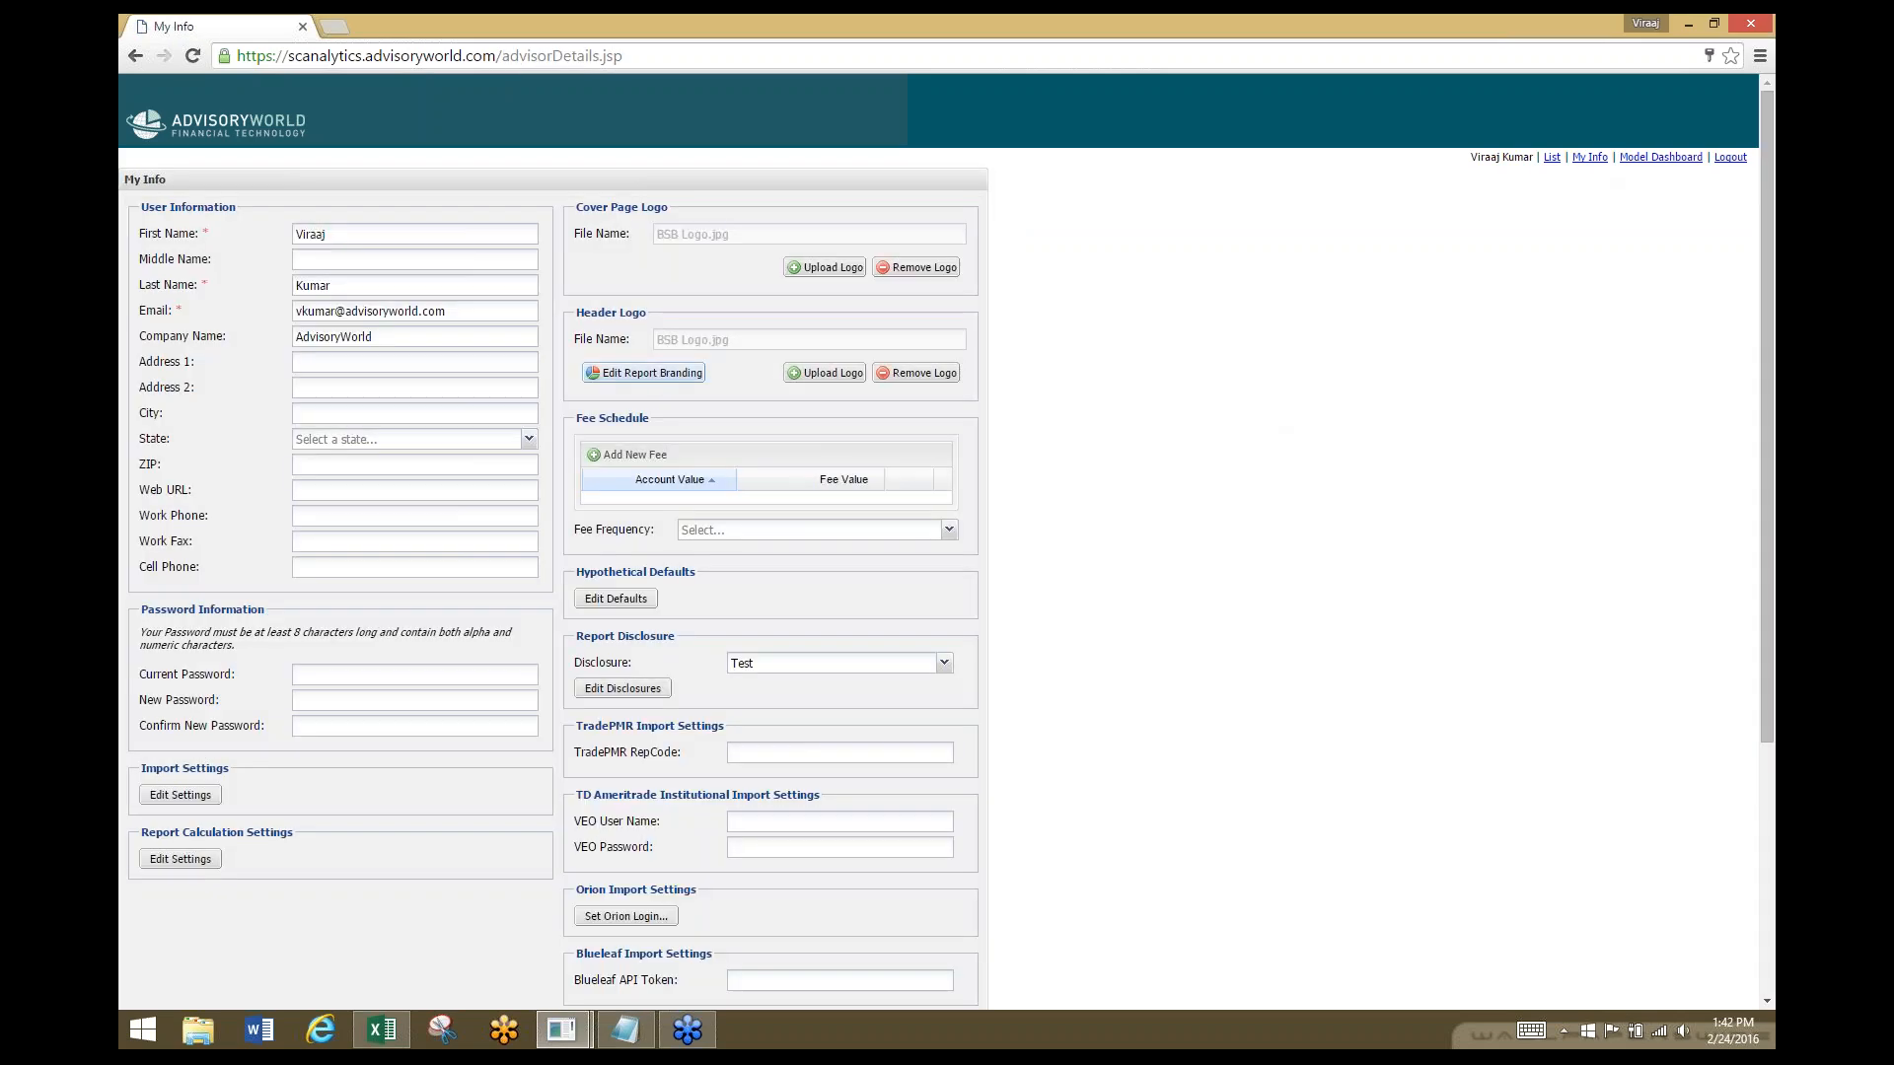
left_click(643, 373)
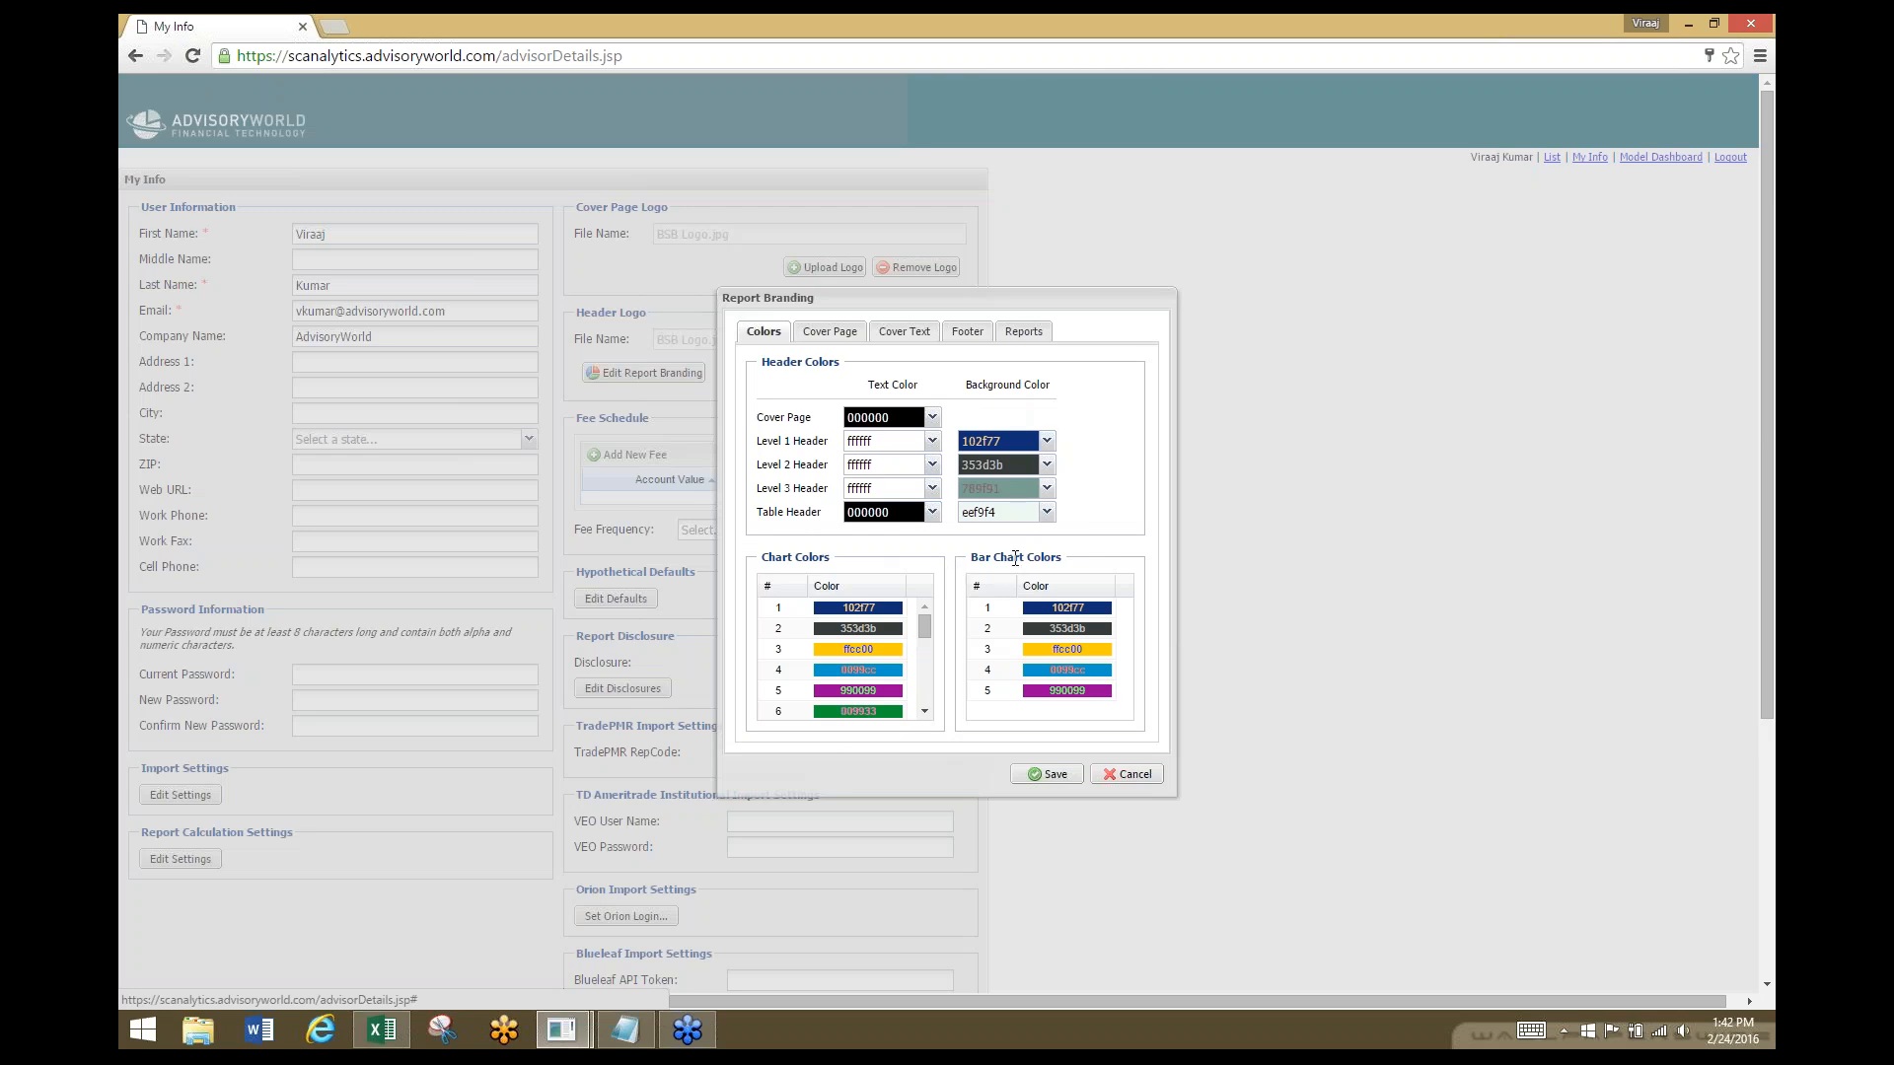
left_click(1031, 335)
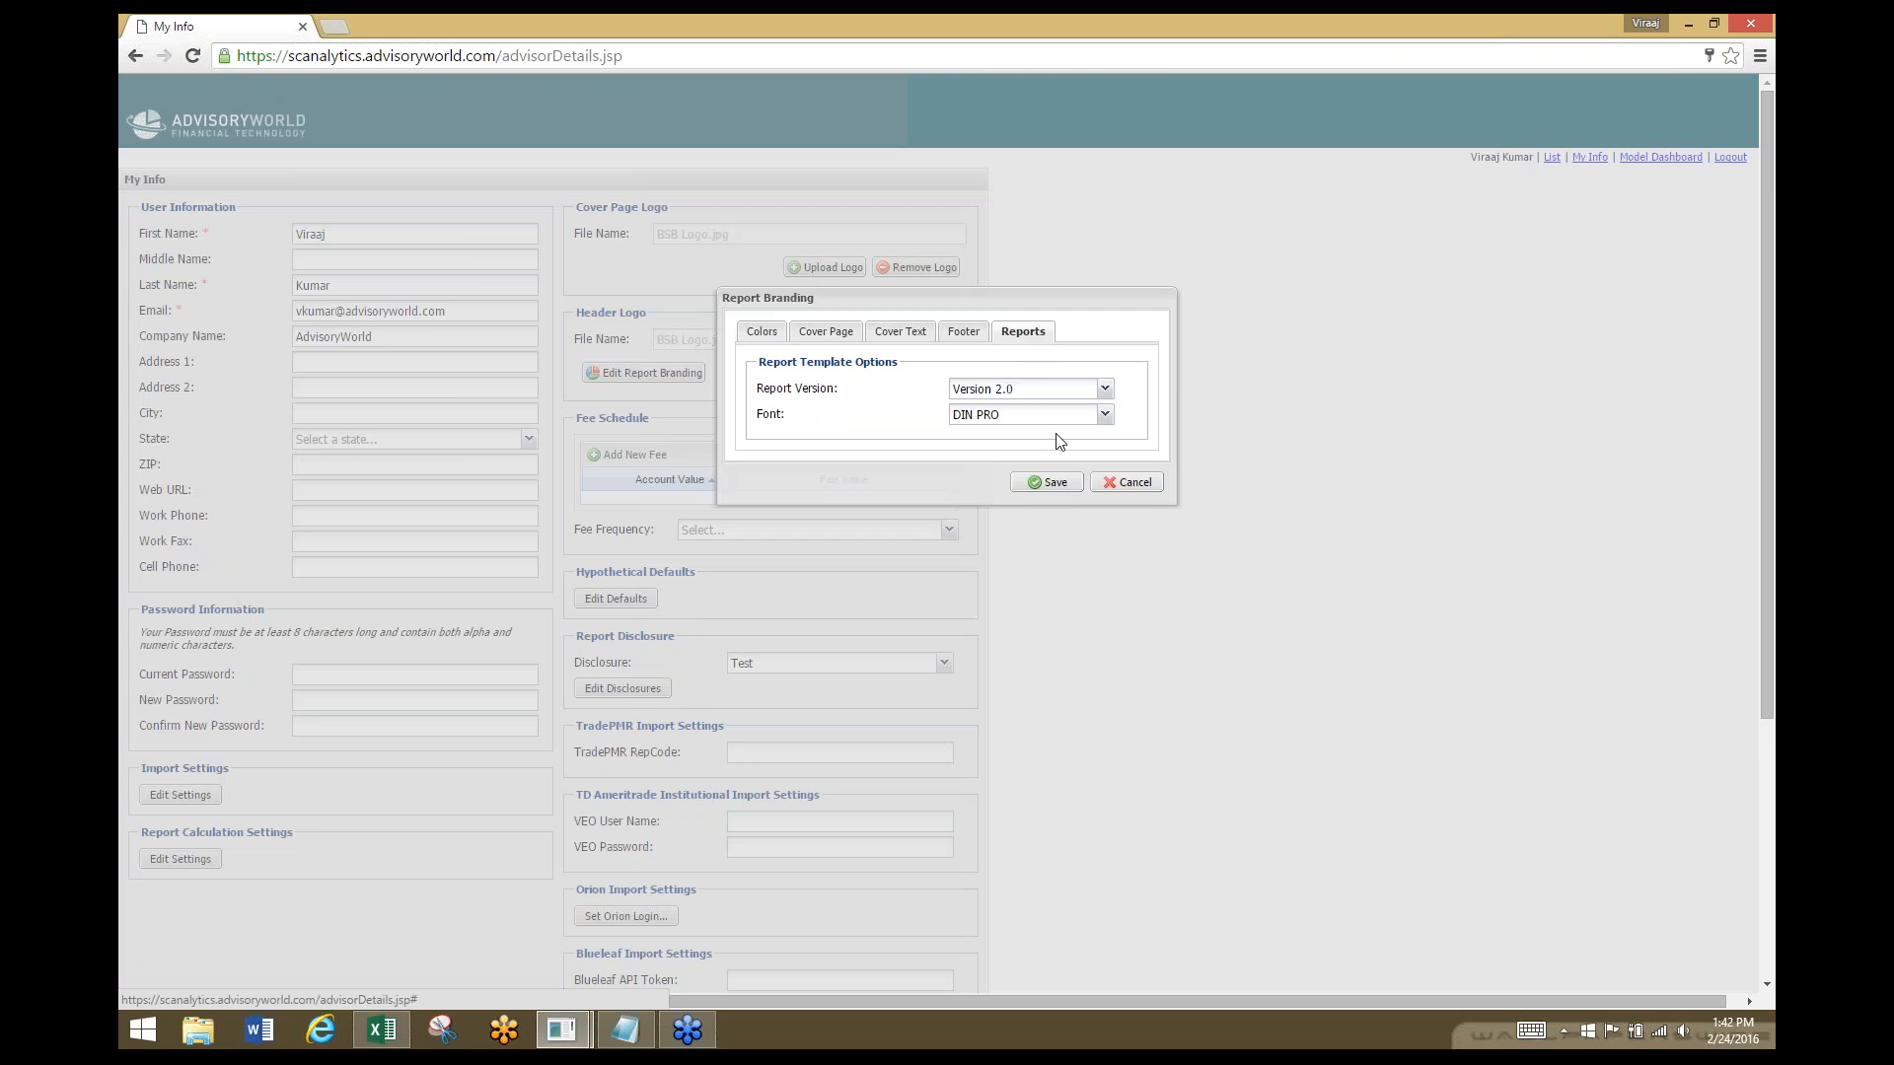
left_click(971, 340)
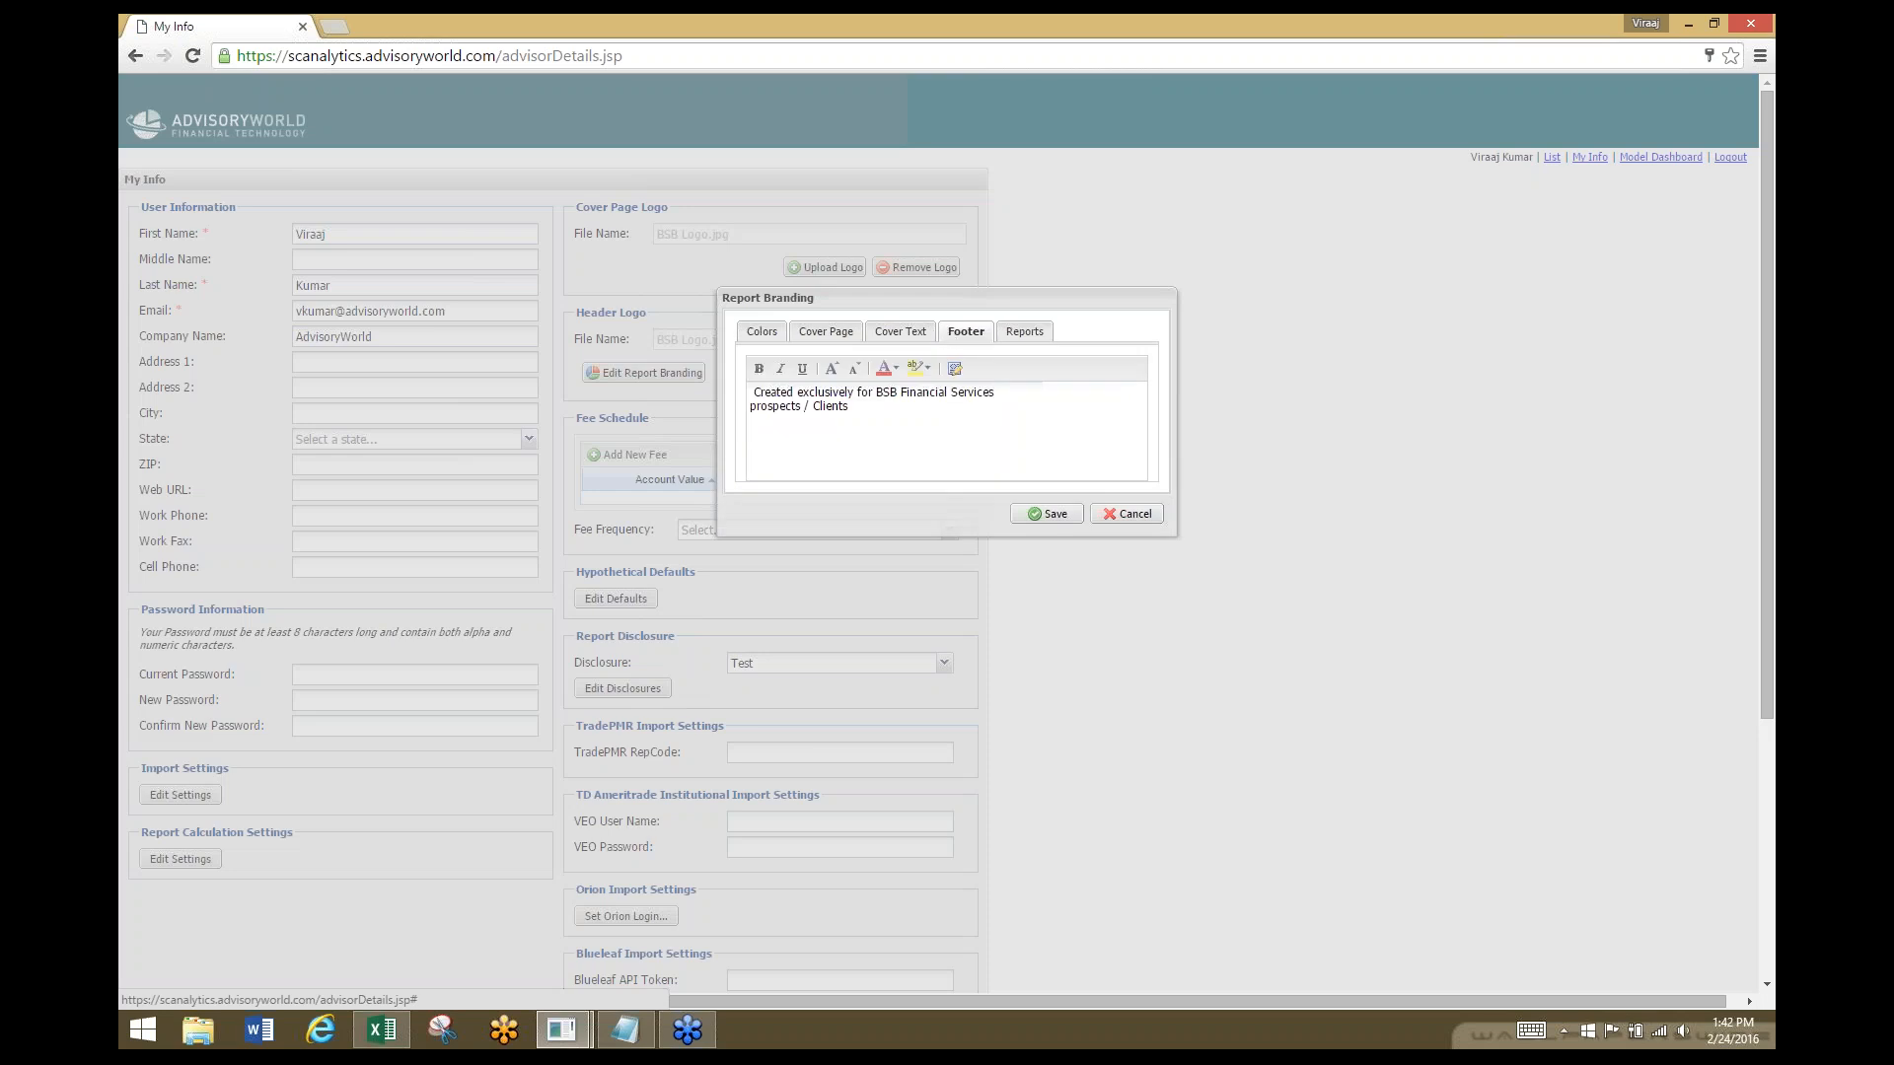
left_click(924, 335)
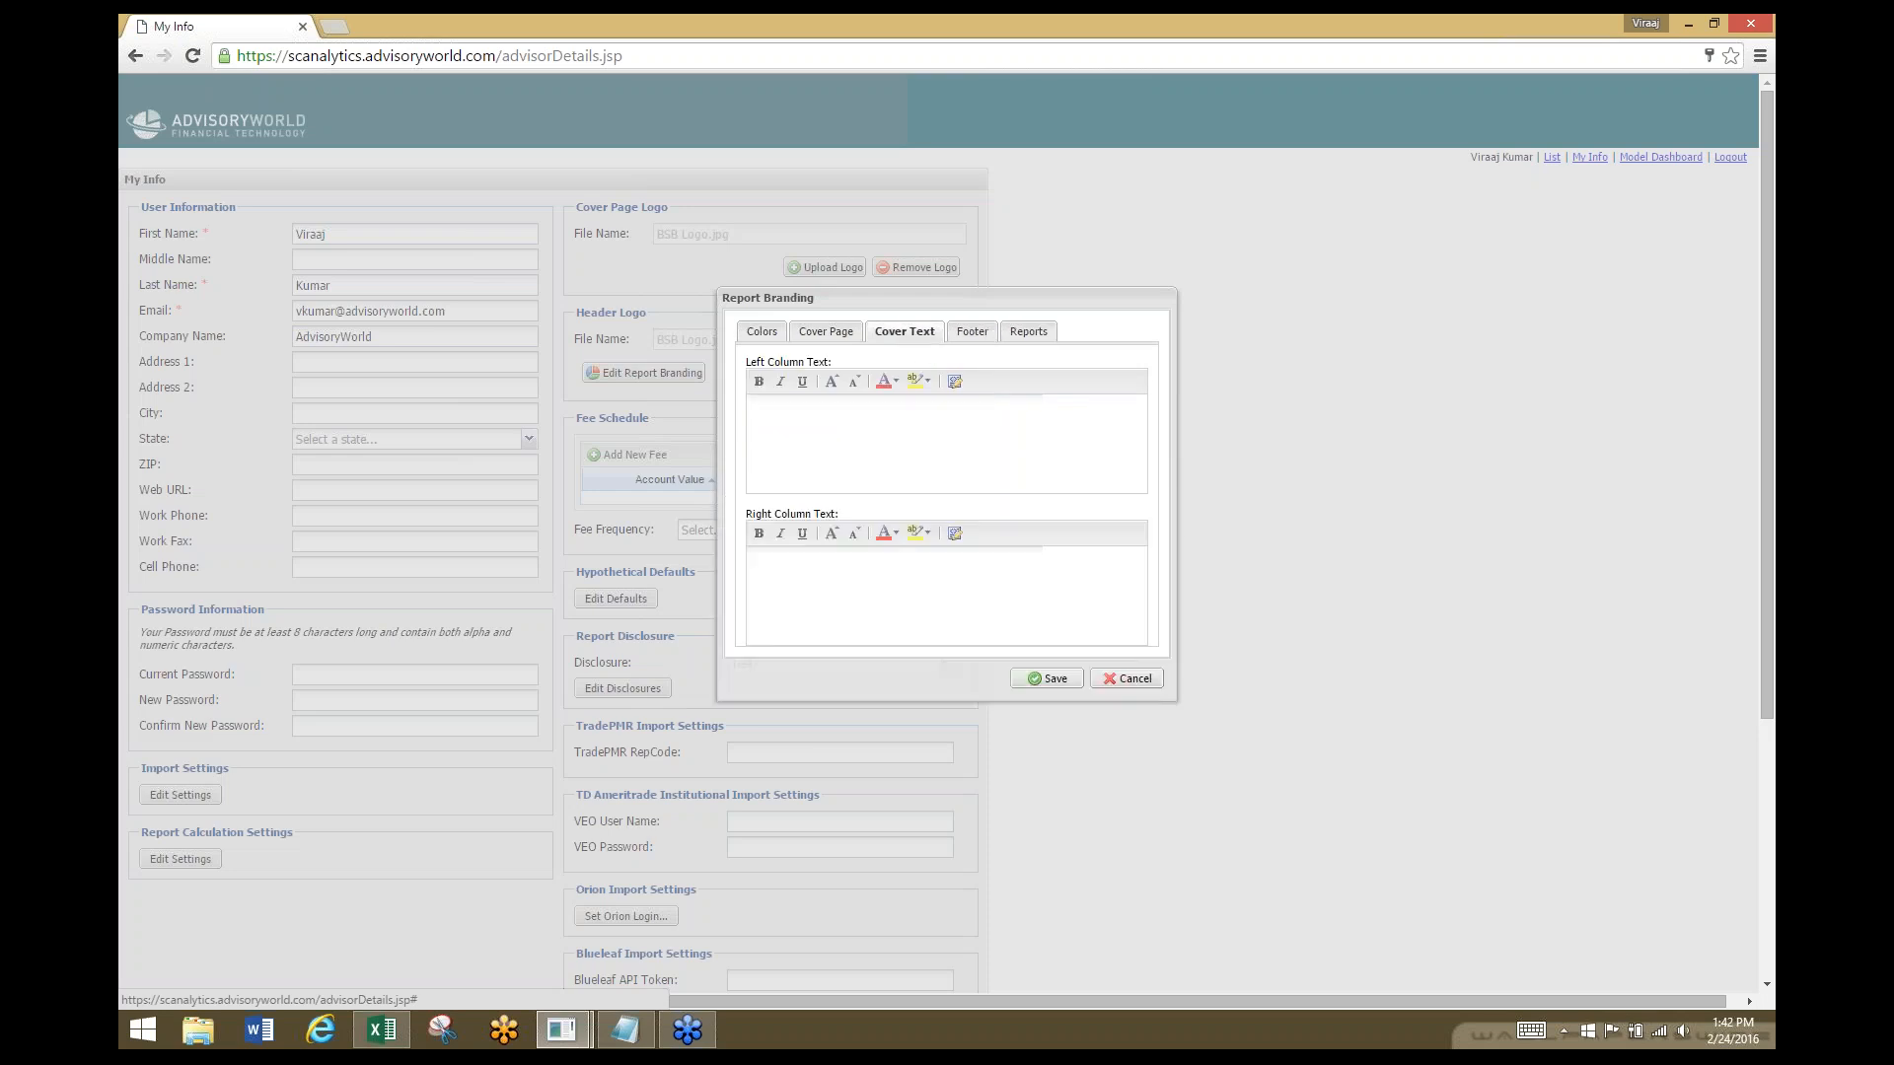
left_click(839, 336)
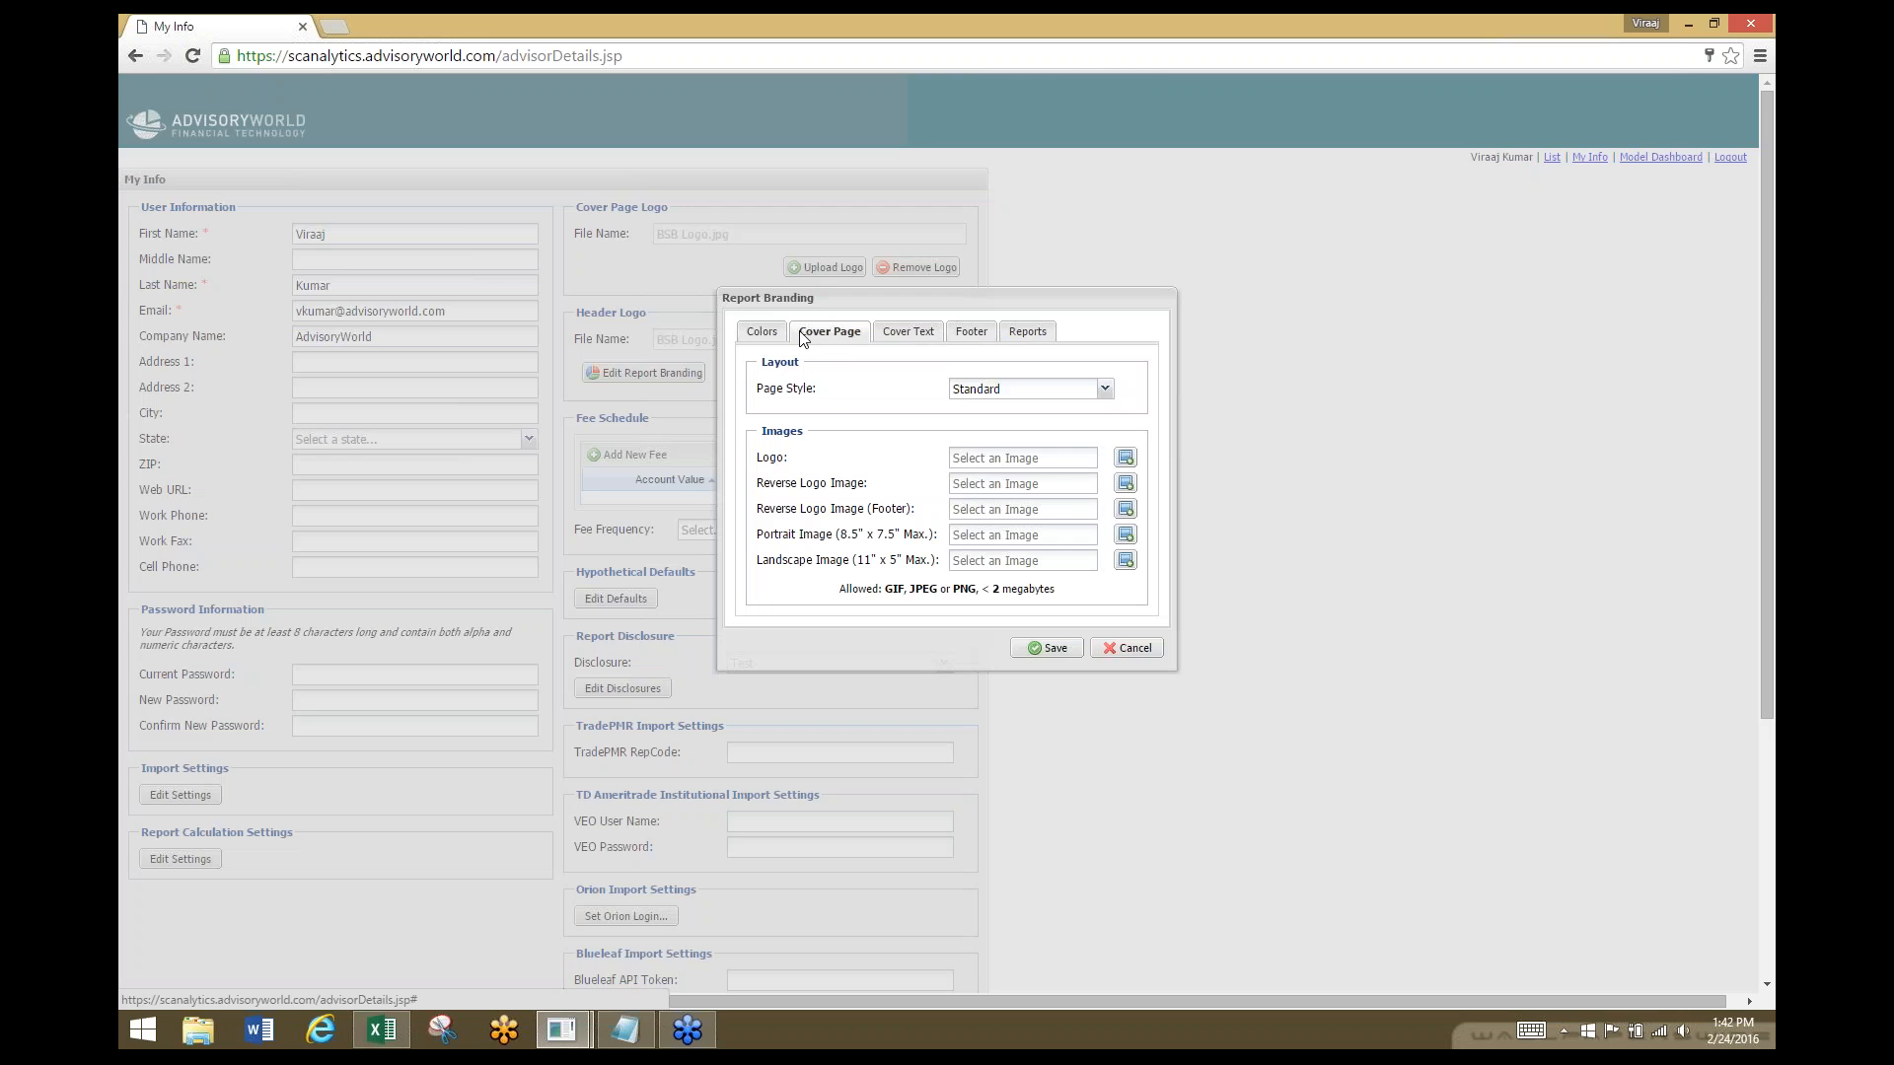
Review the header and chart colors in the report branding and close it without saving.
left_click(762, 335)
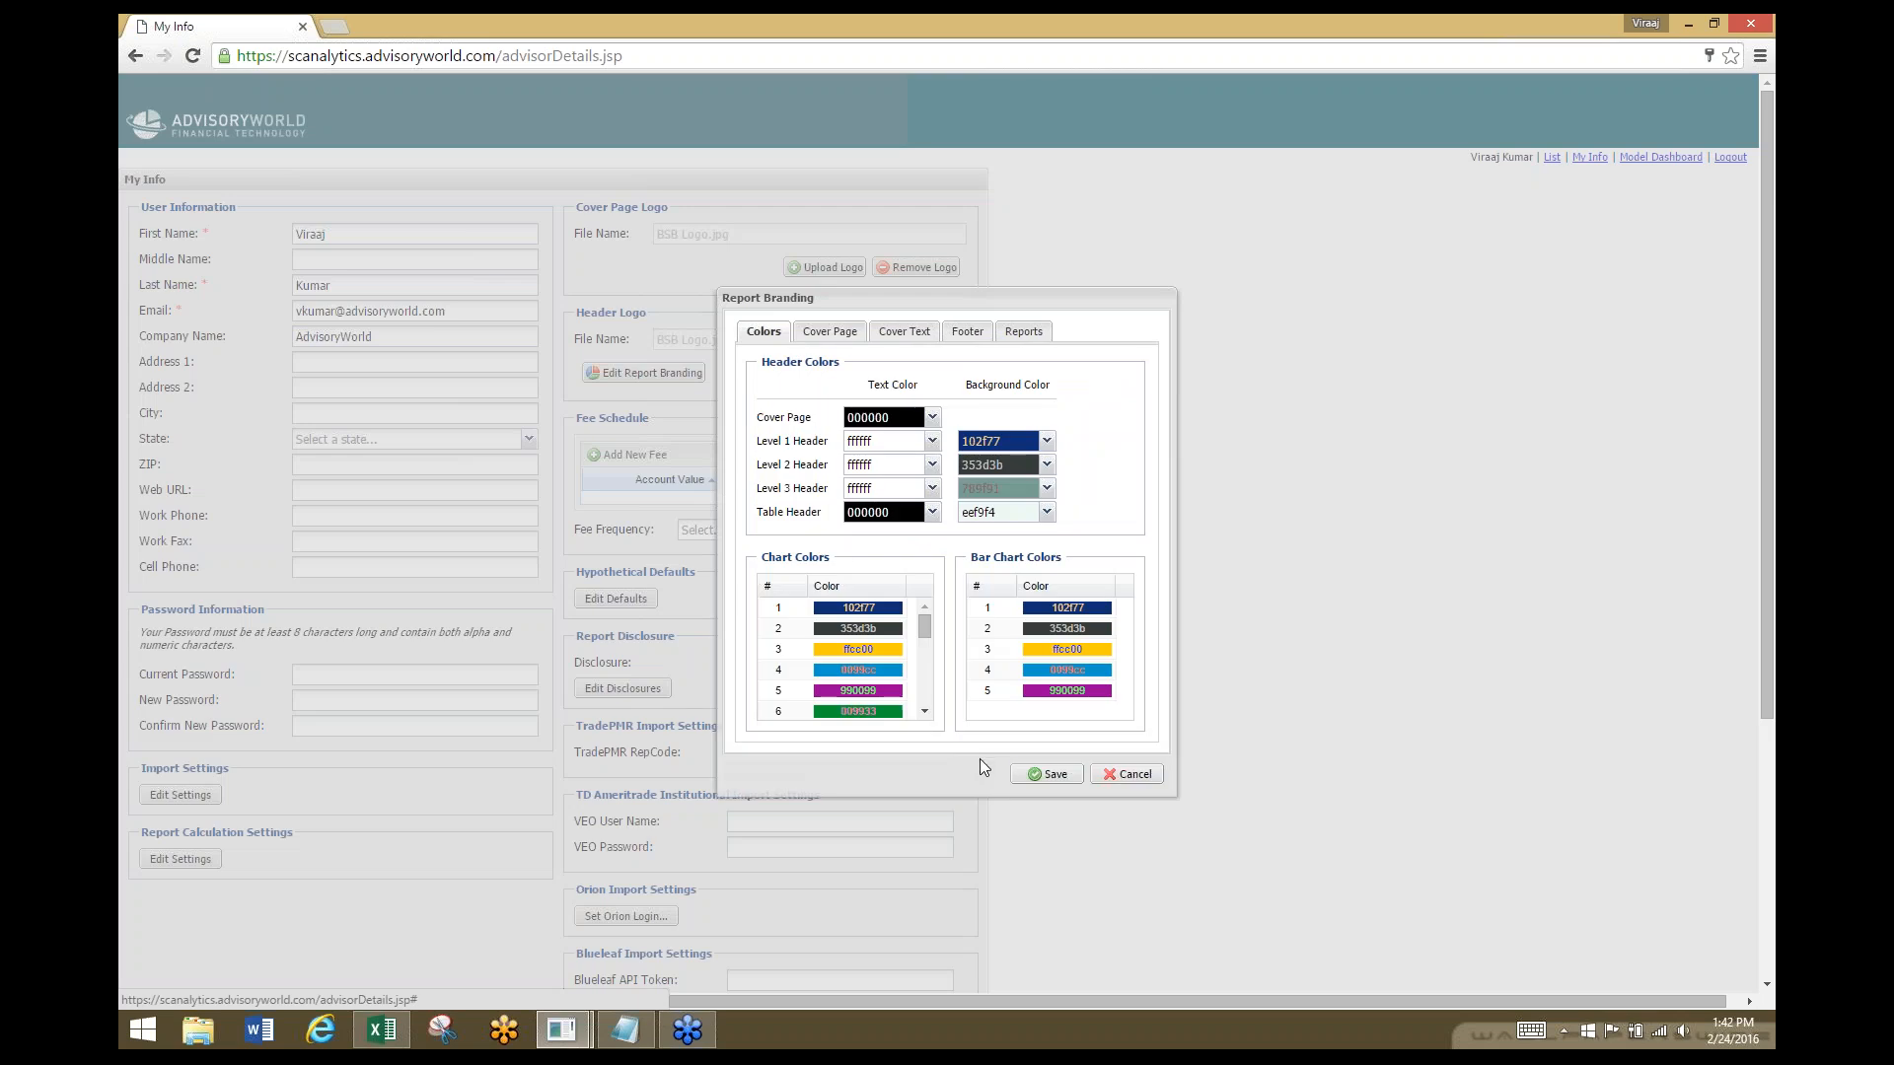
left_click(1134, 776)
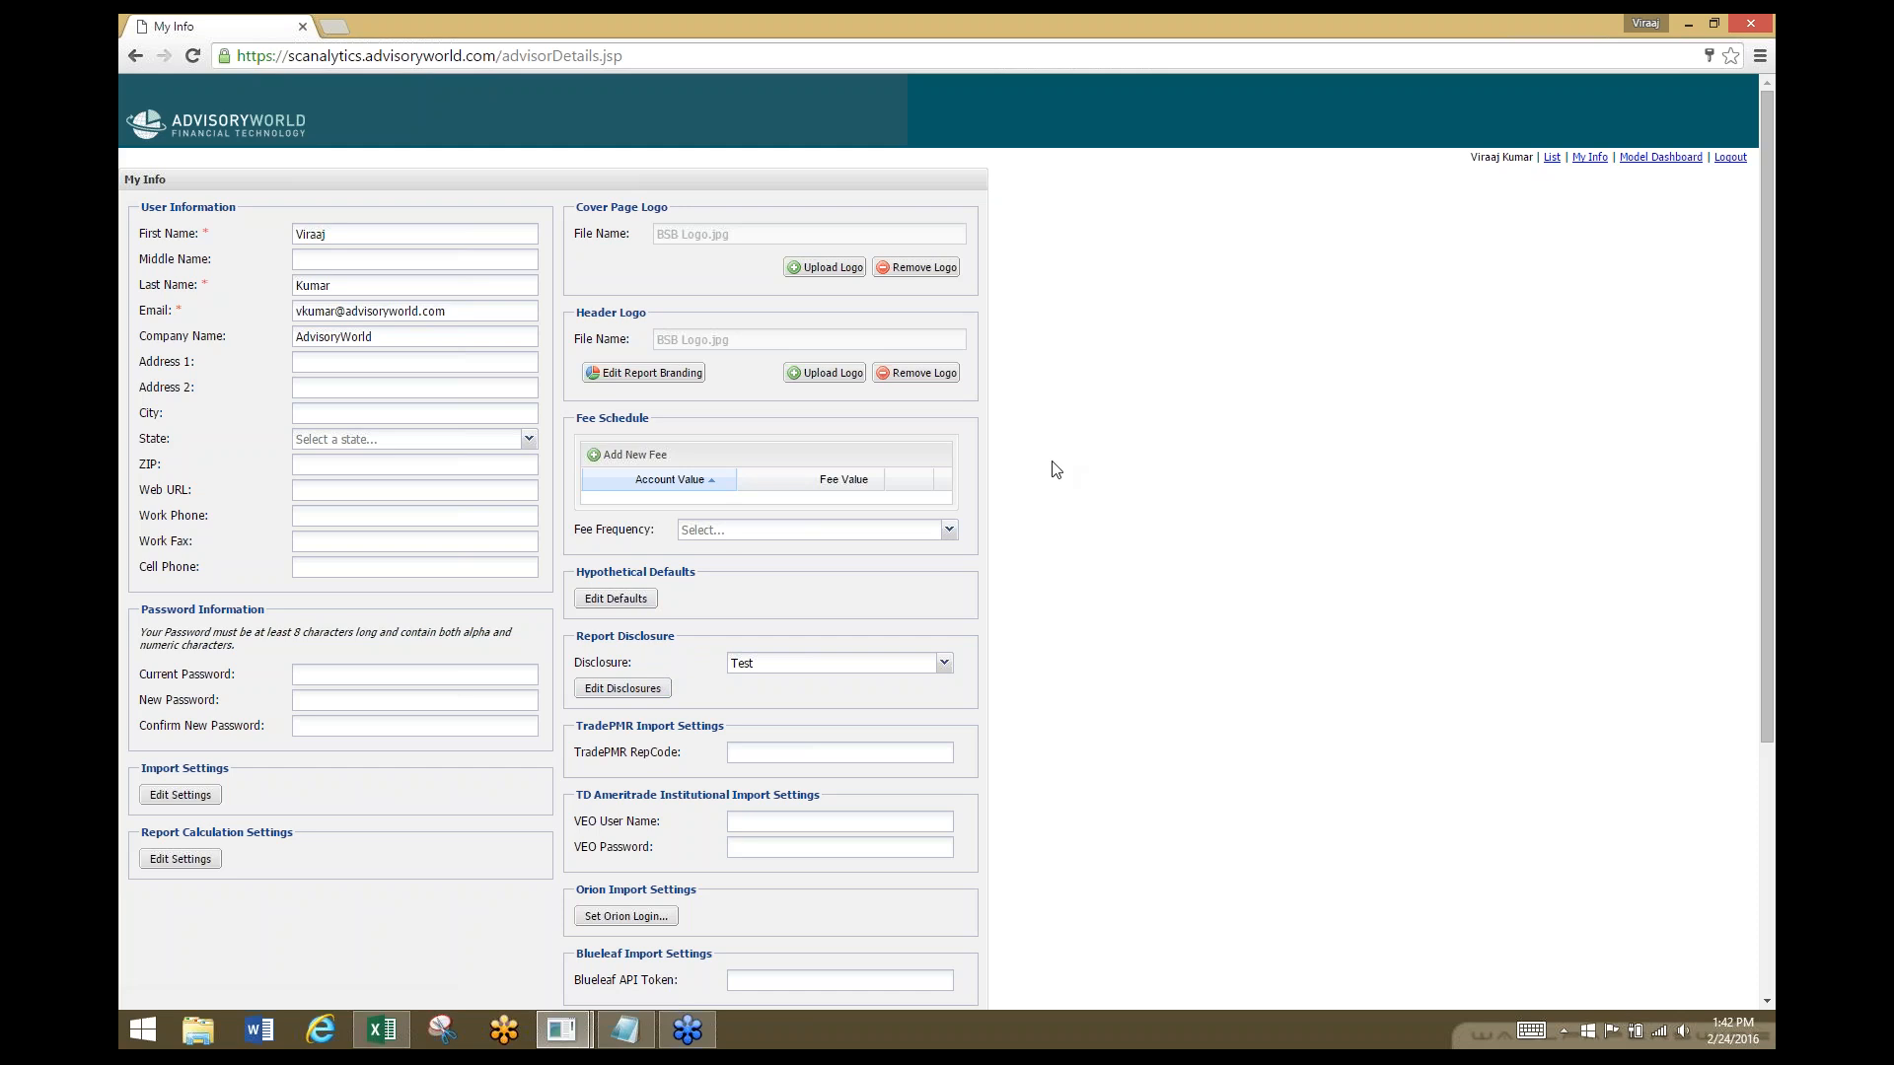
Open the report selection for Sample Illustration from the illustration list and include the Hypothetical Performance report.
left_click(1552, 157)
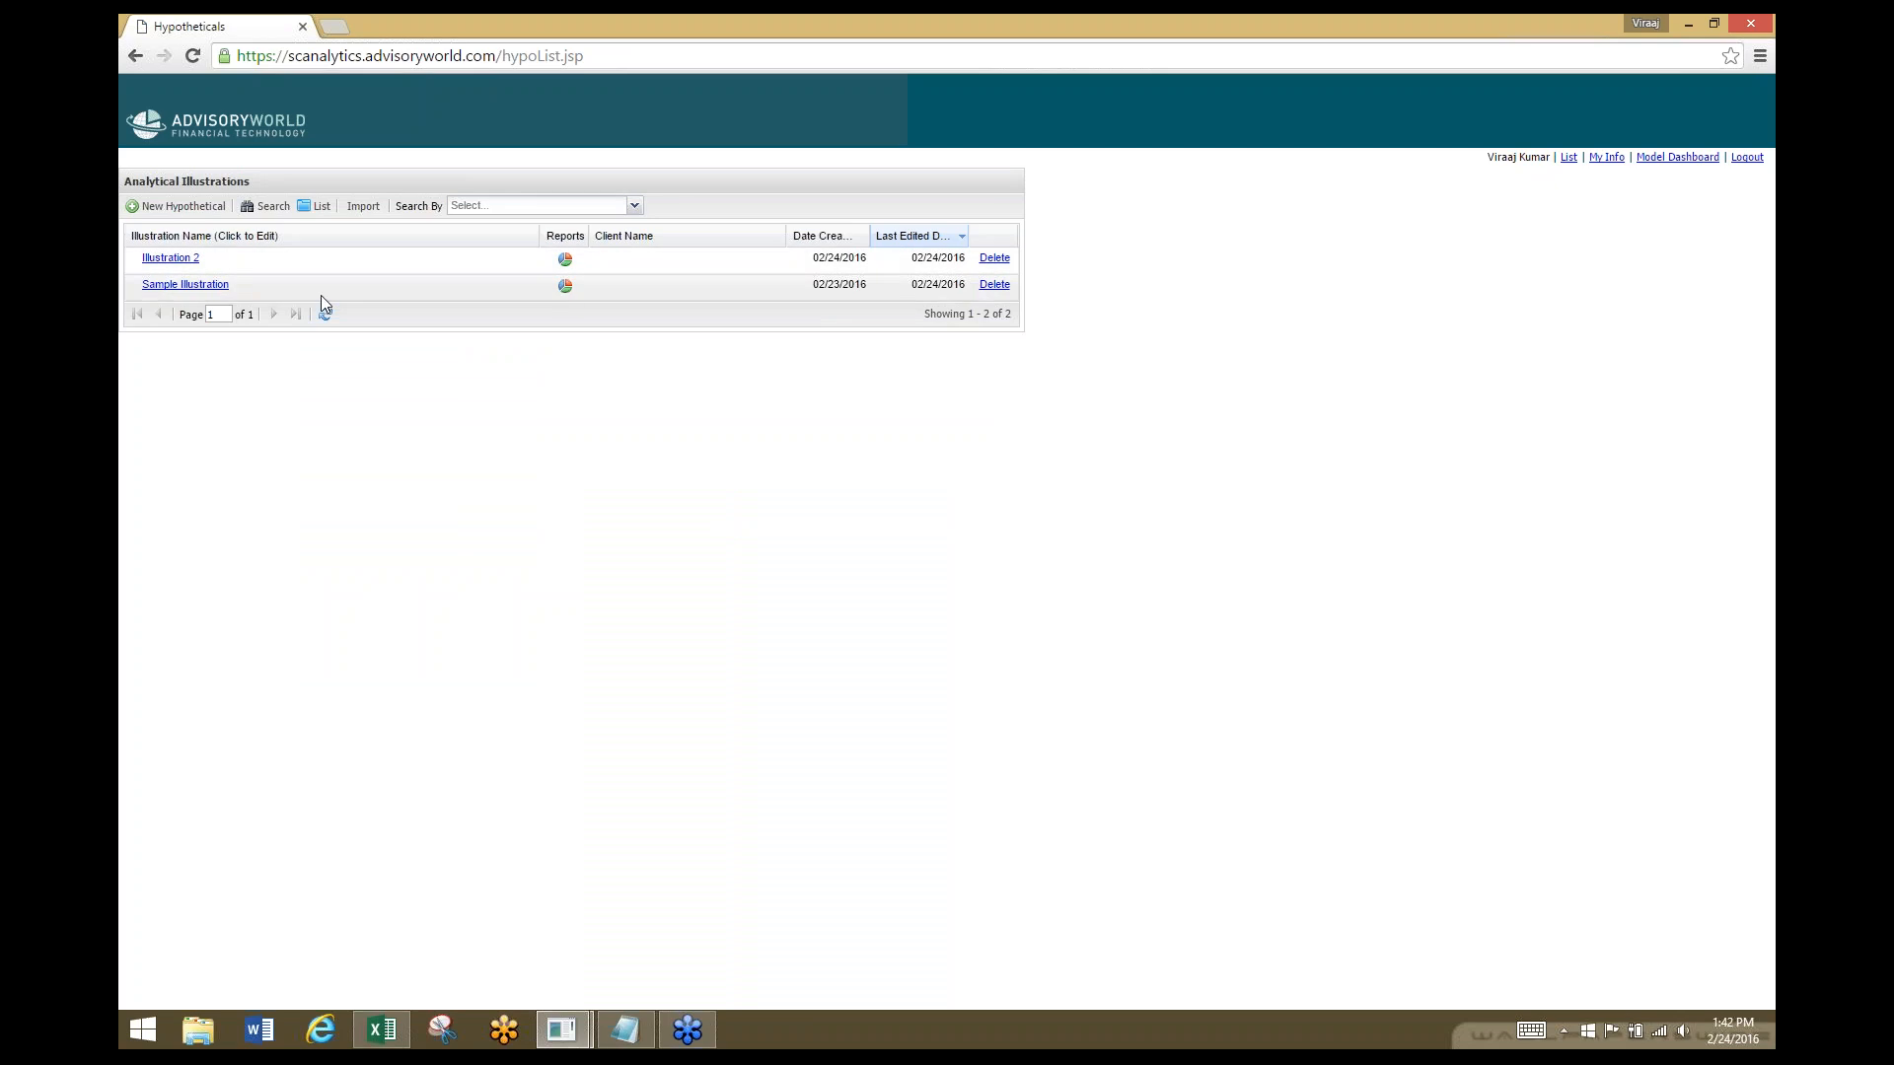
left_click(565, 286)
left_click(1106, 544)
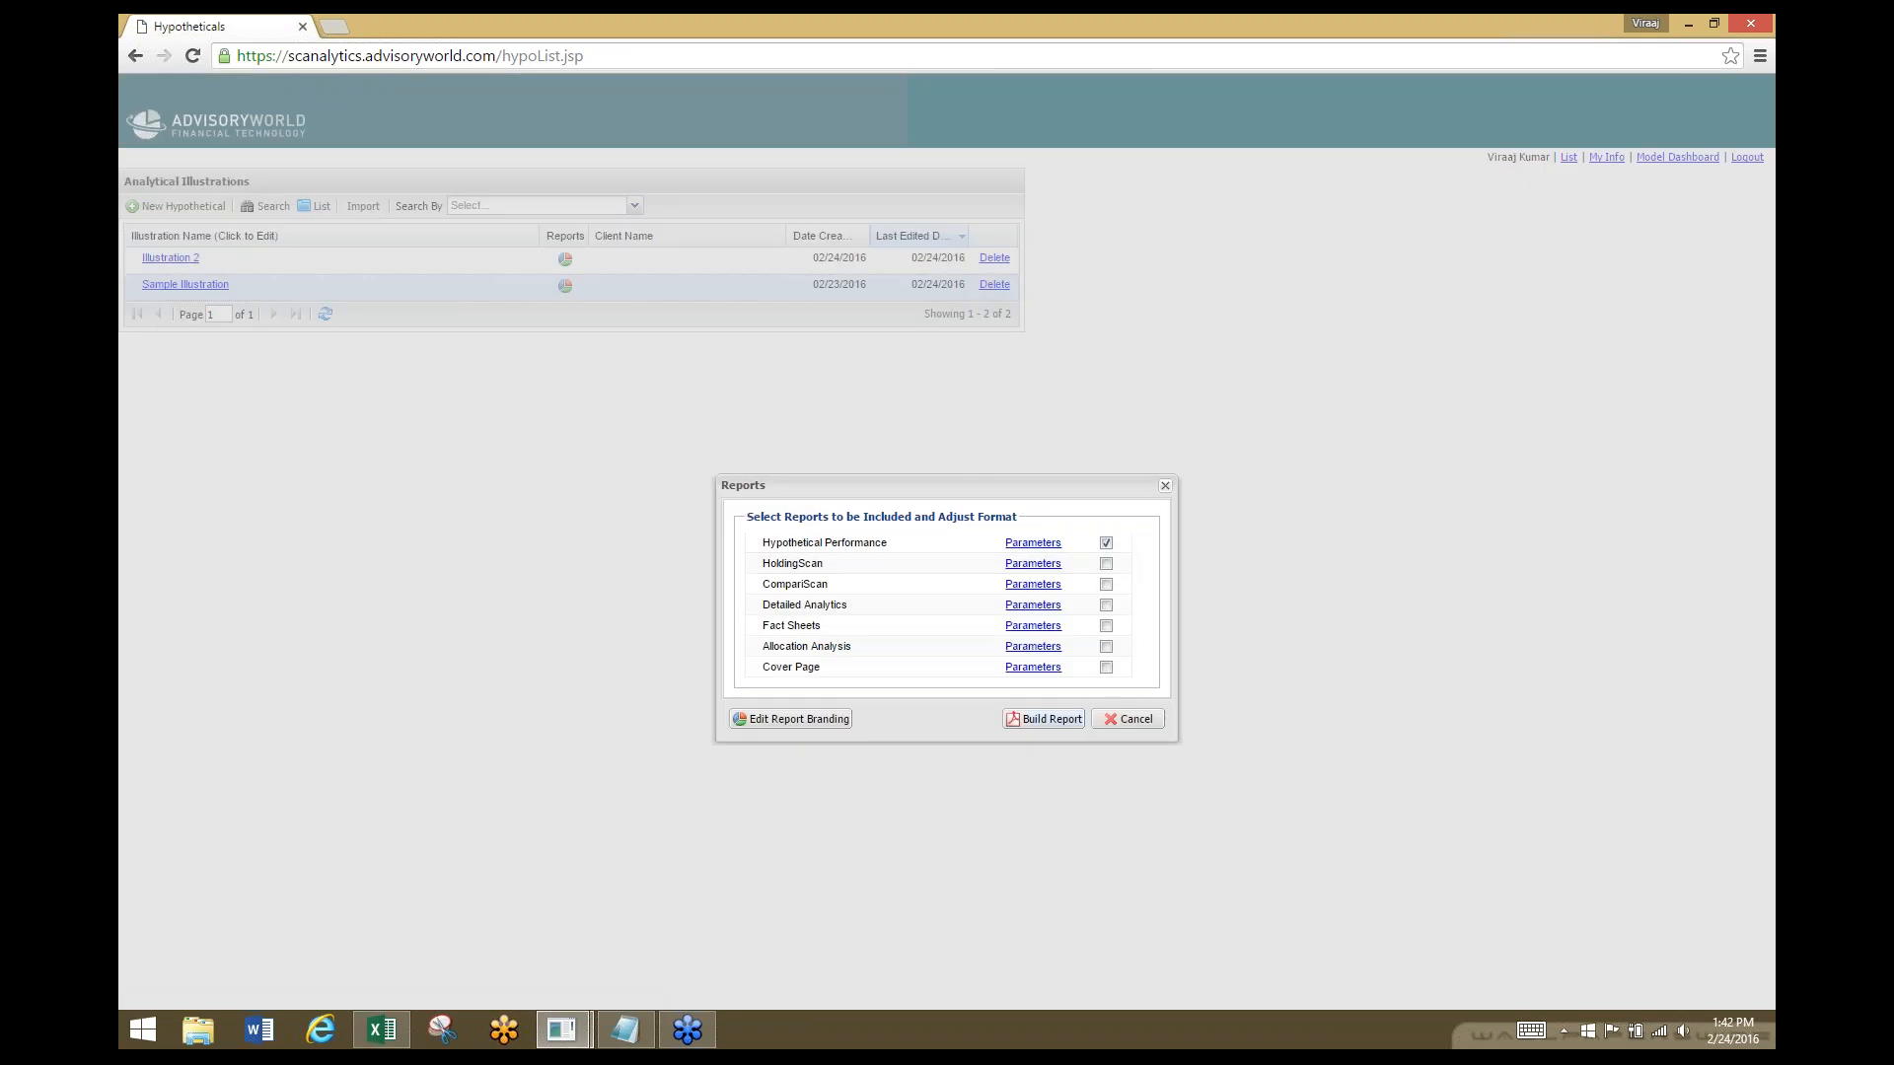
In the Cover Page parameters, enable Display Image and set the report title to "Sample Cover Page".
left_click(1041, 667)
left_click(943, 583)
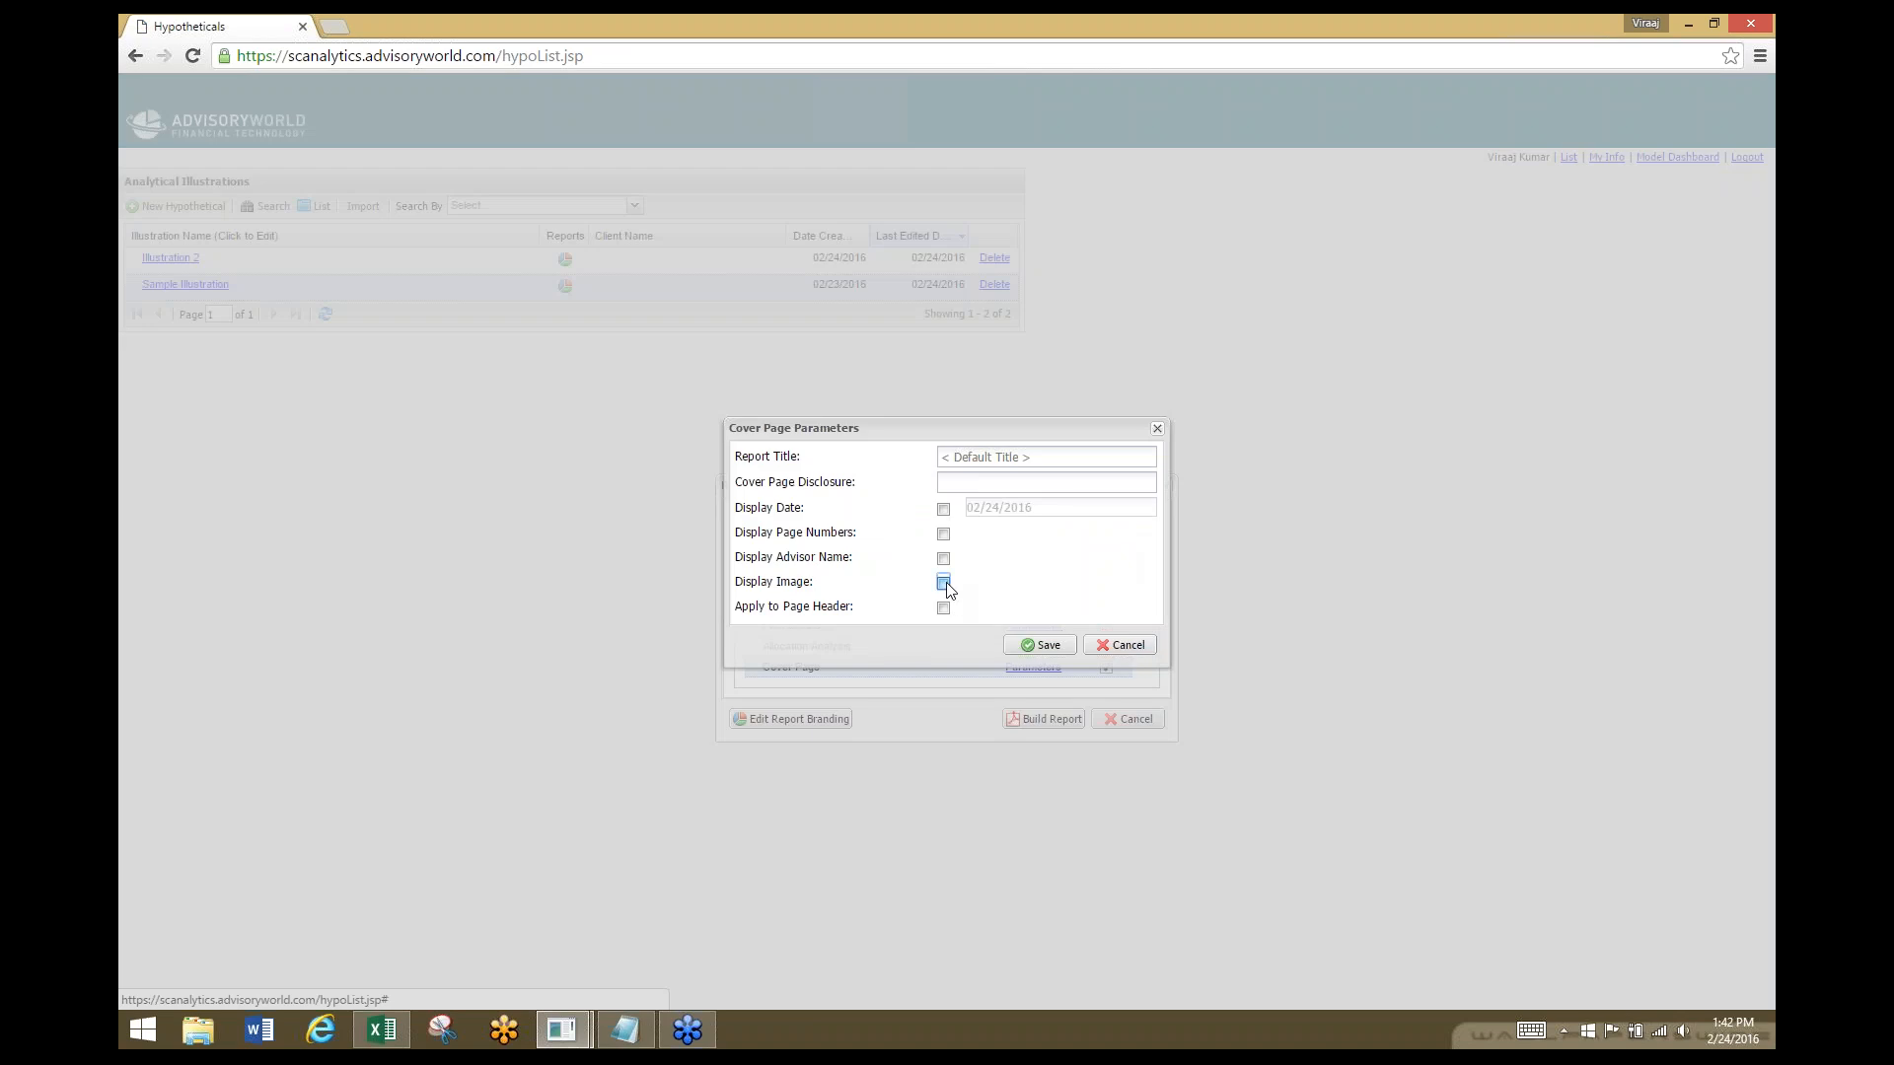
left_click(967, 454)
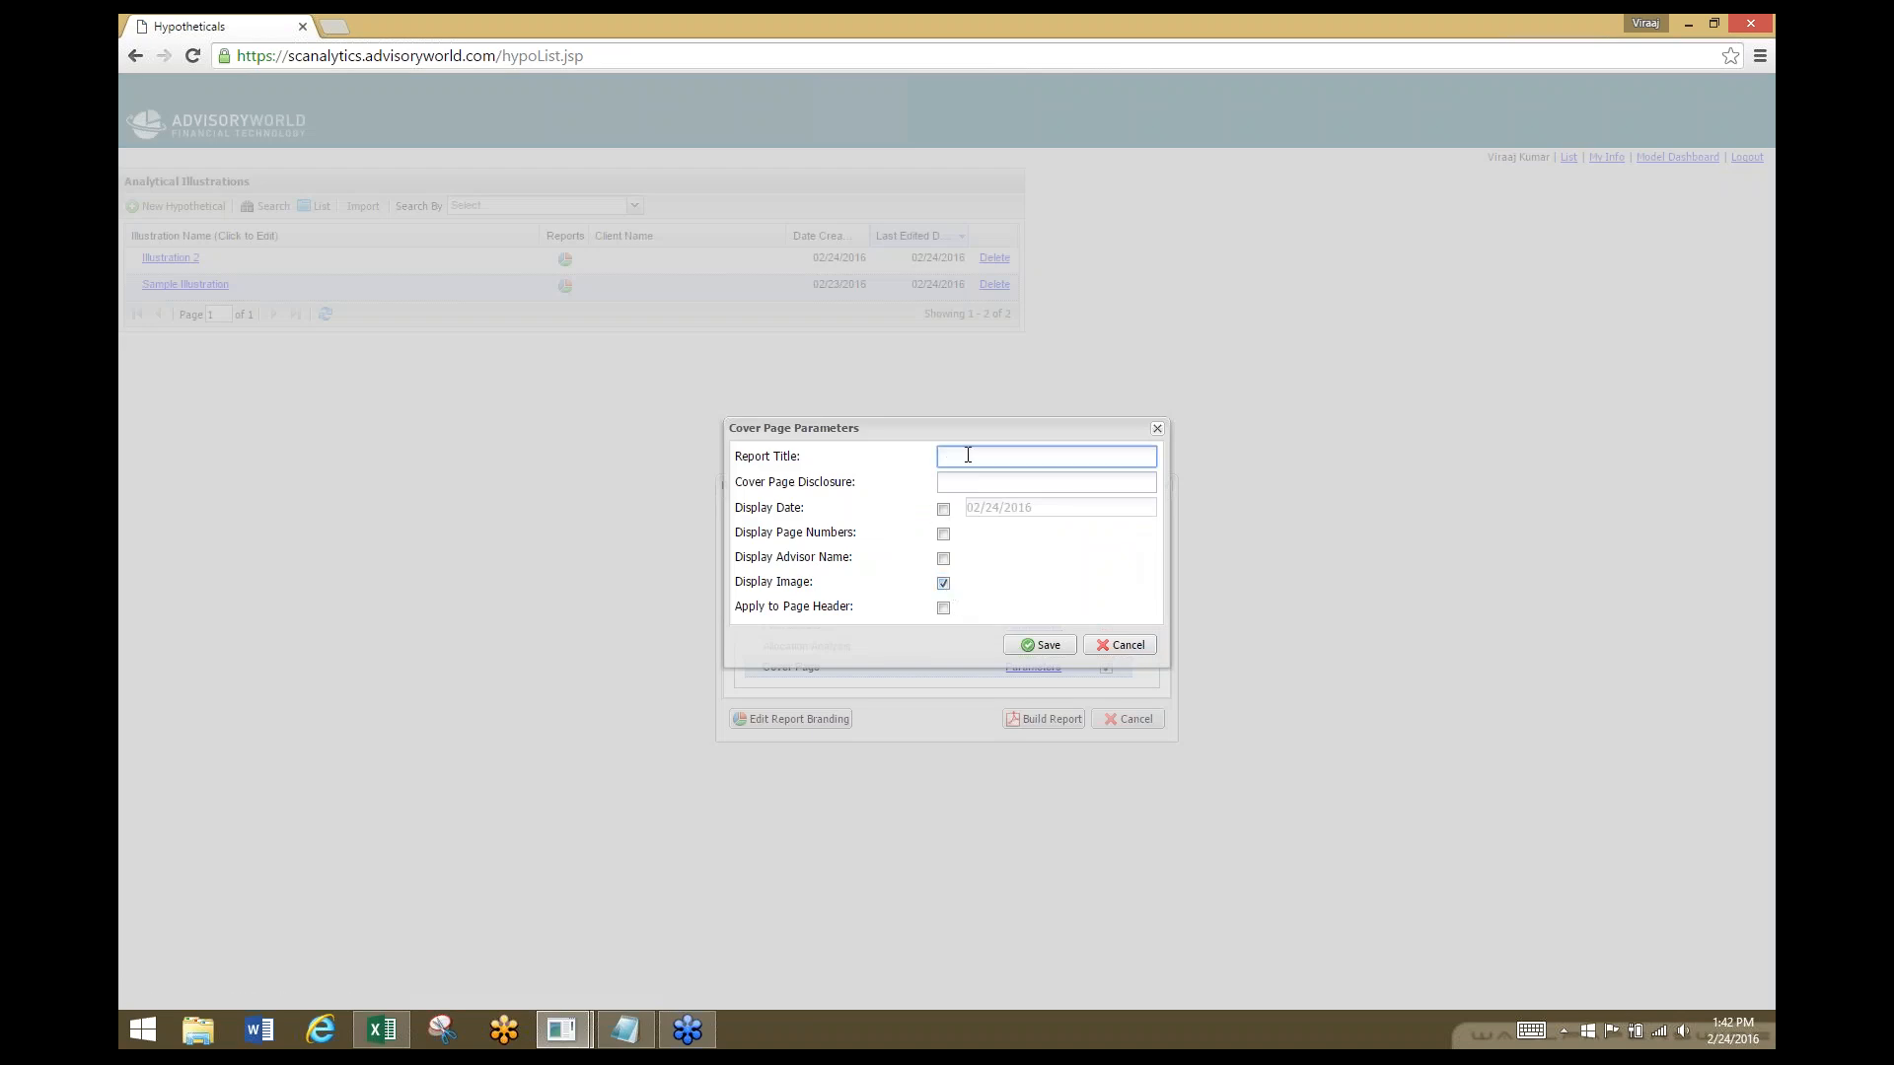
type("Sample Cover Page")
Set the cover page disclosure to "Created exclusively for BSB Financial Services prospects / Clients", enable Display Date, and save the parameters.
key("alt+Tab")
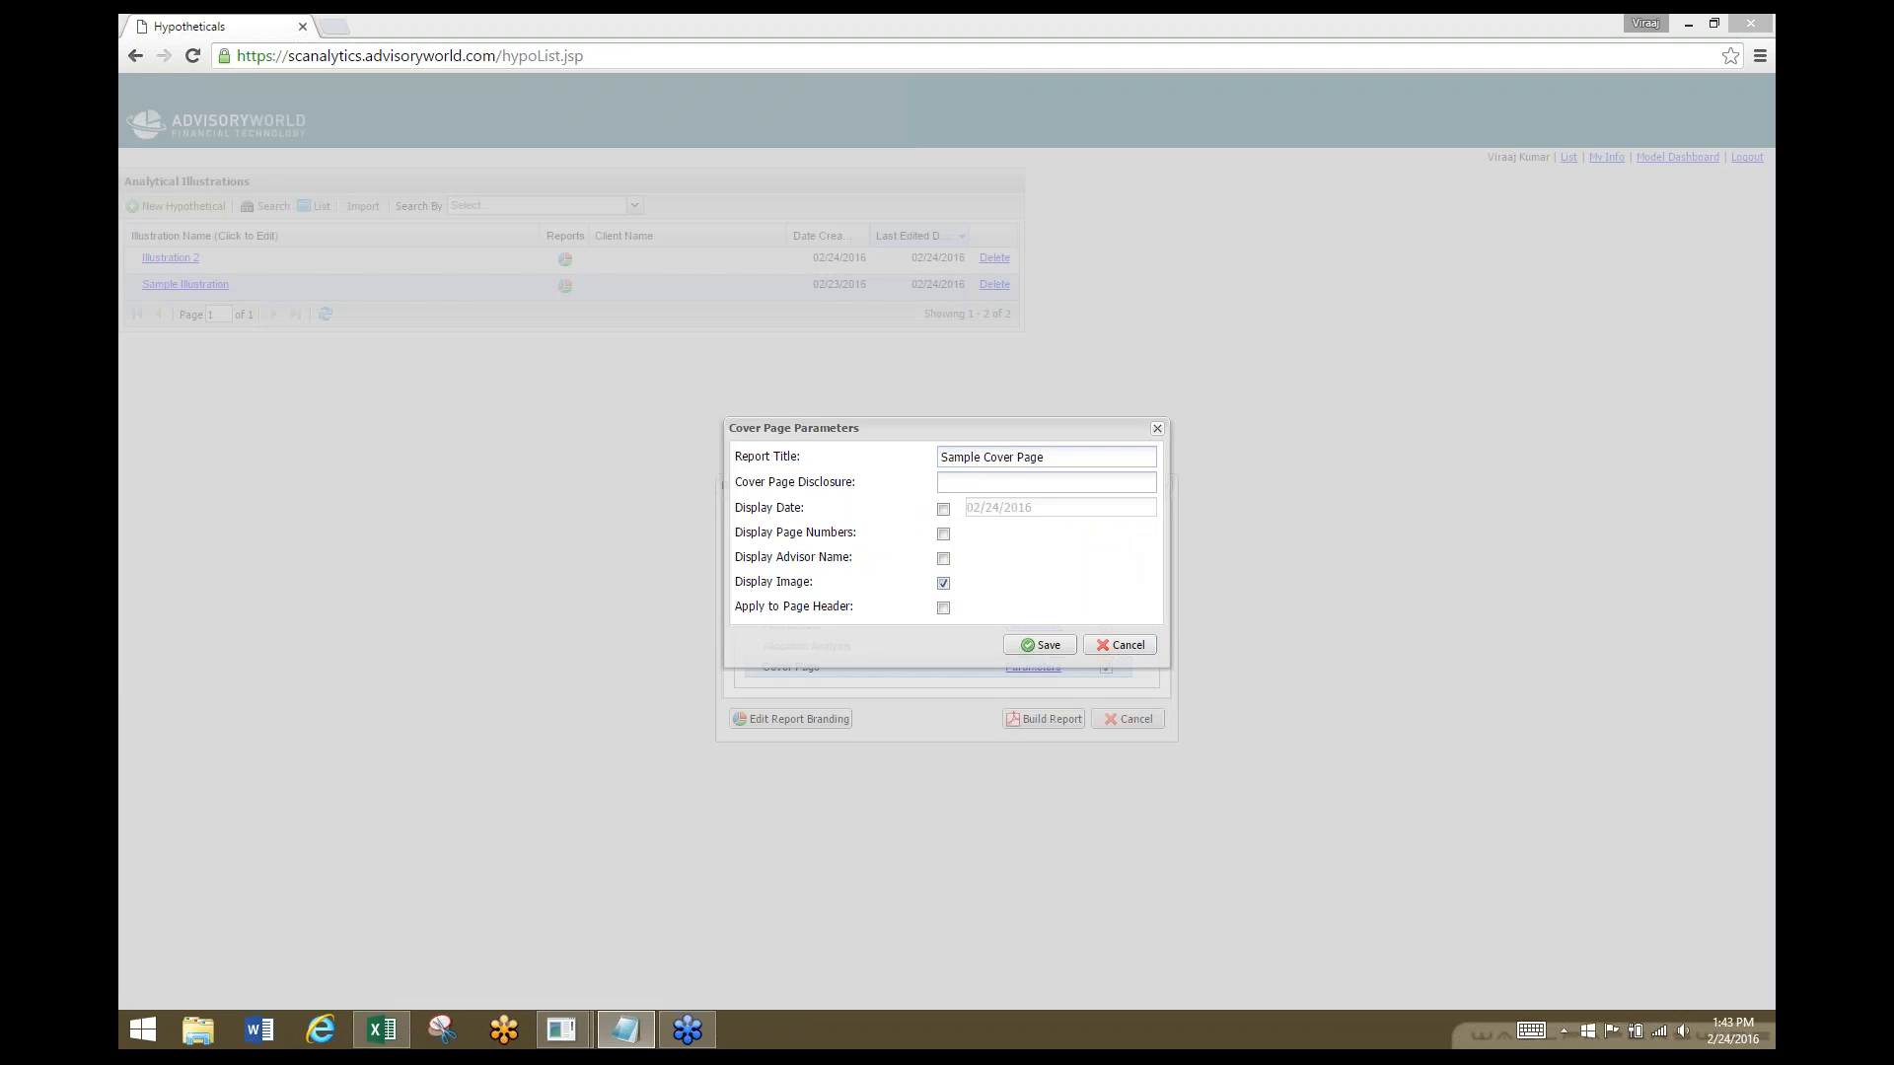
left_click(977, 483)
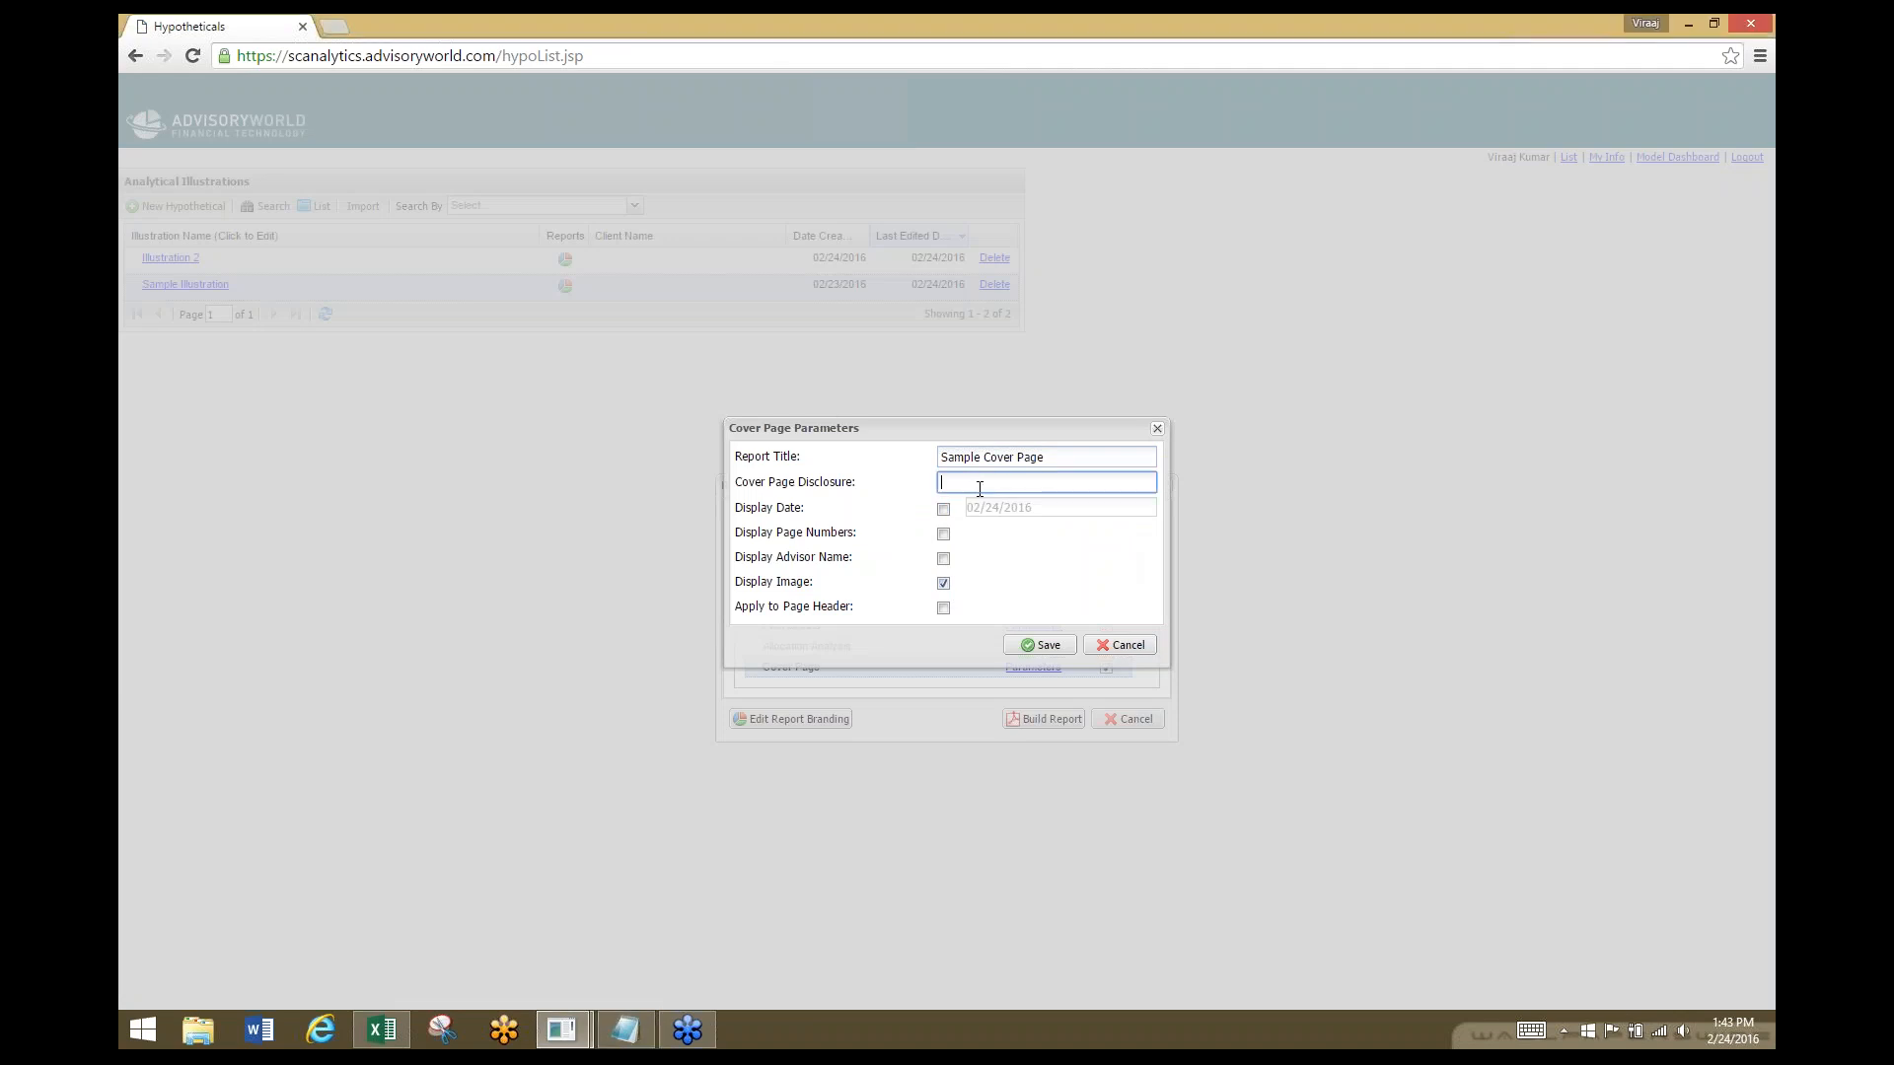
key("ctrl+v")
left_click(944, 511)
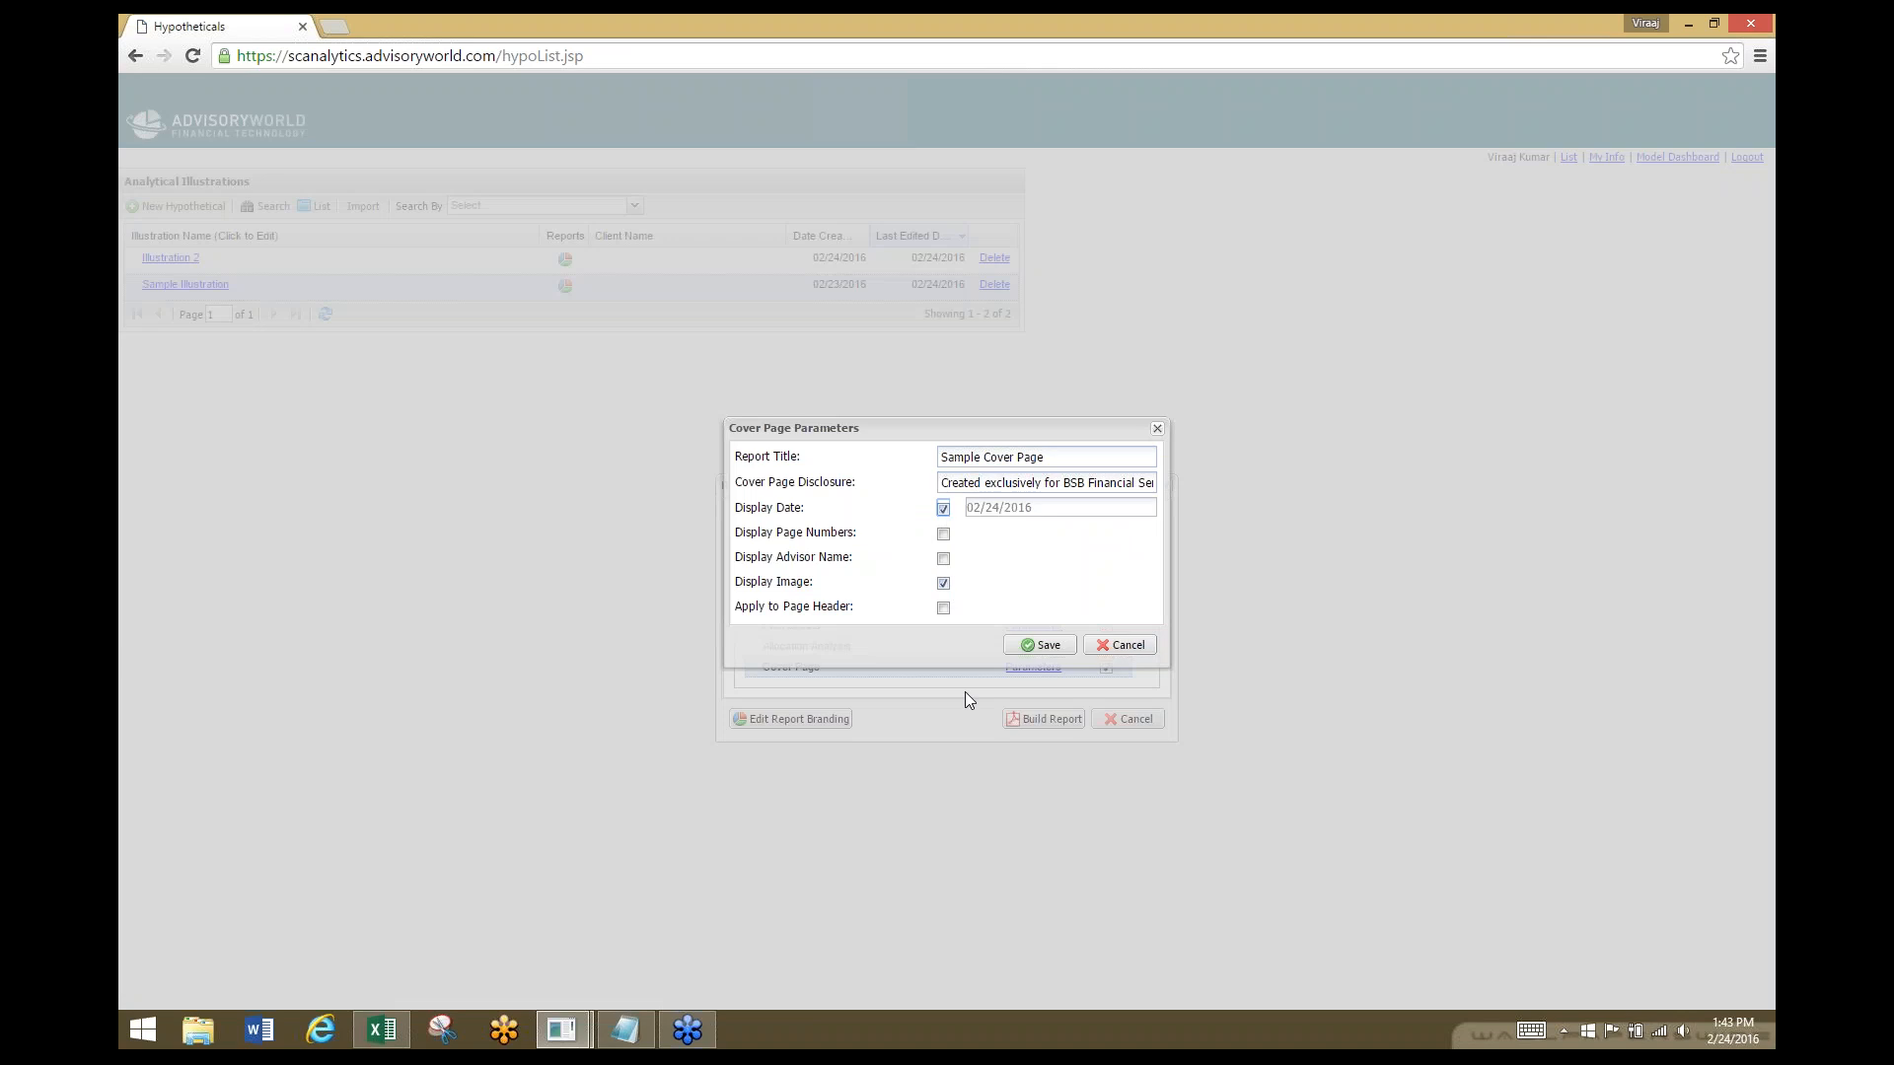
left_click(1049, 647)
Build the report, save it as report.pdf in Downloads, and open the PDF.
left_click(1061, 721)
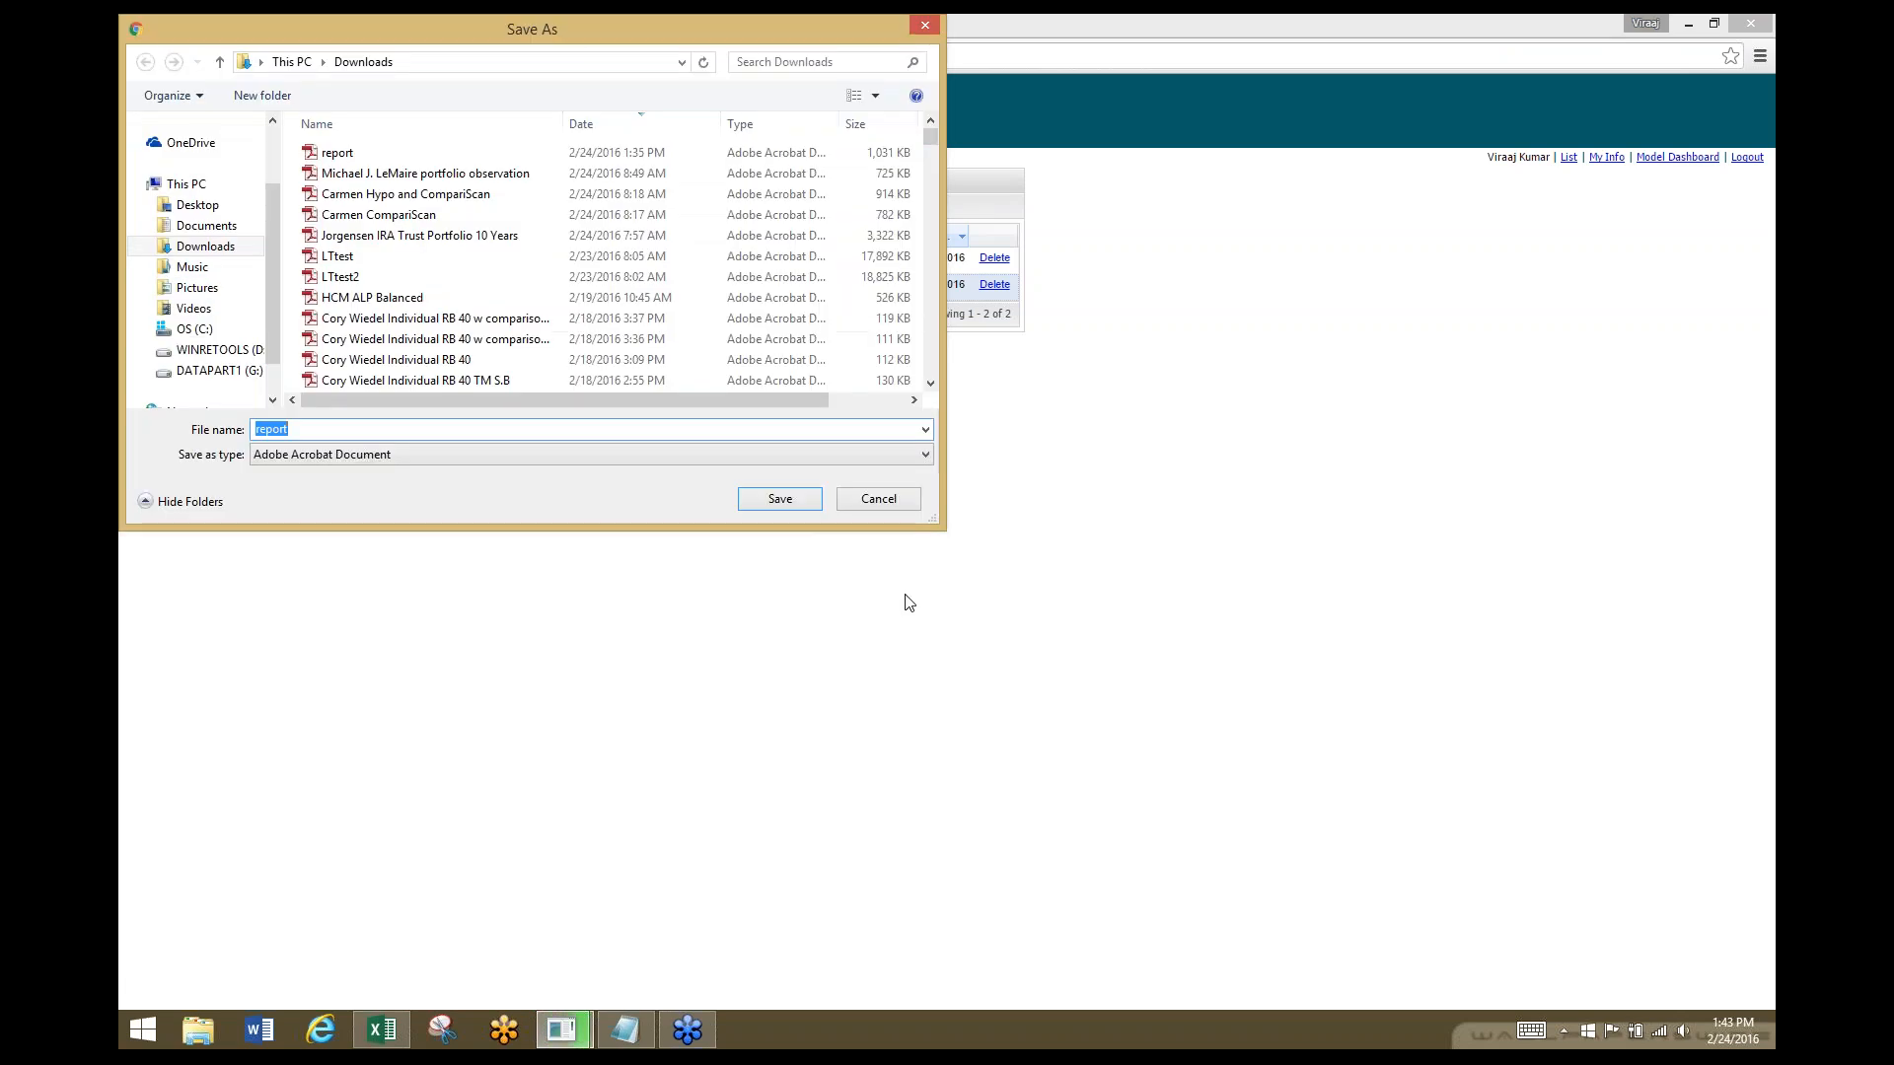
left_click(779, 500)
left_click(995, 526)
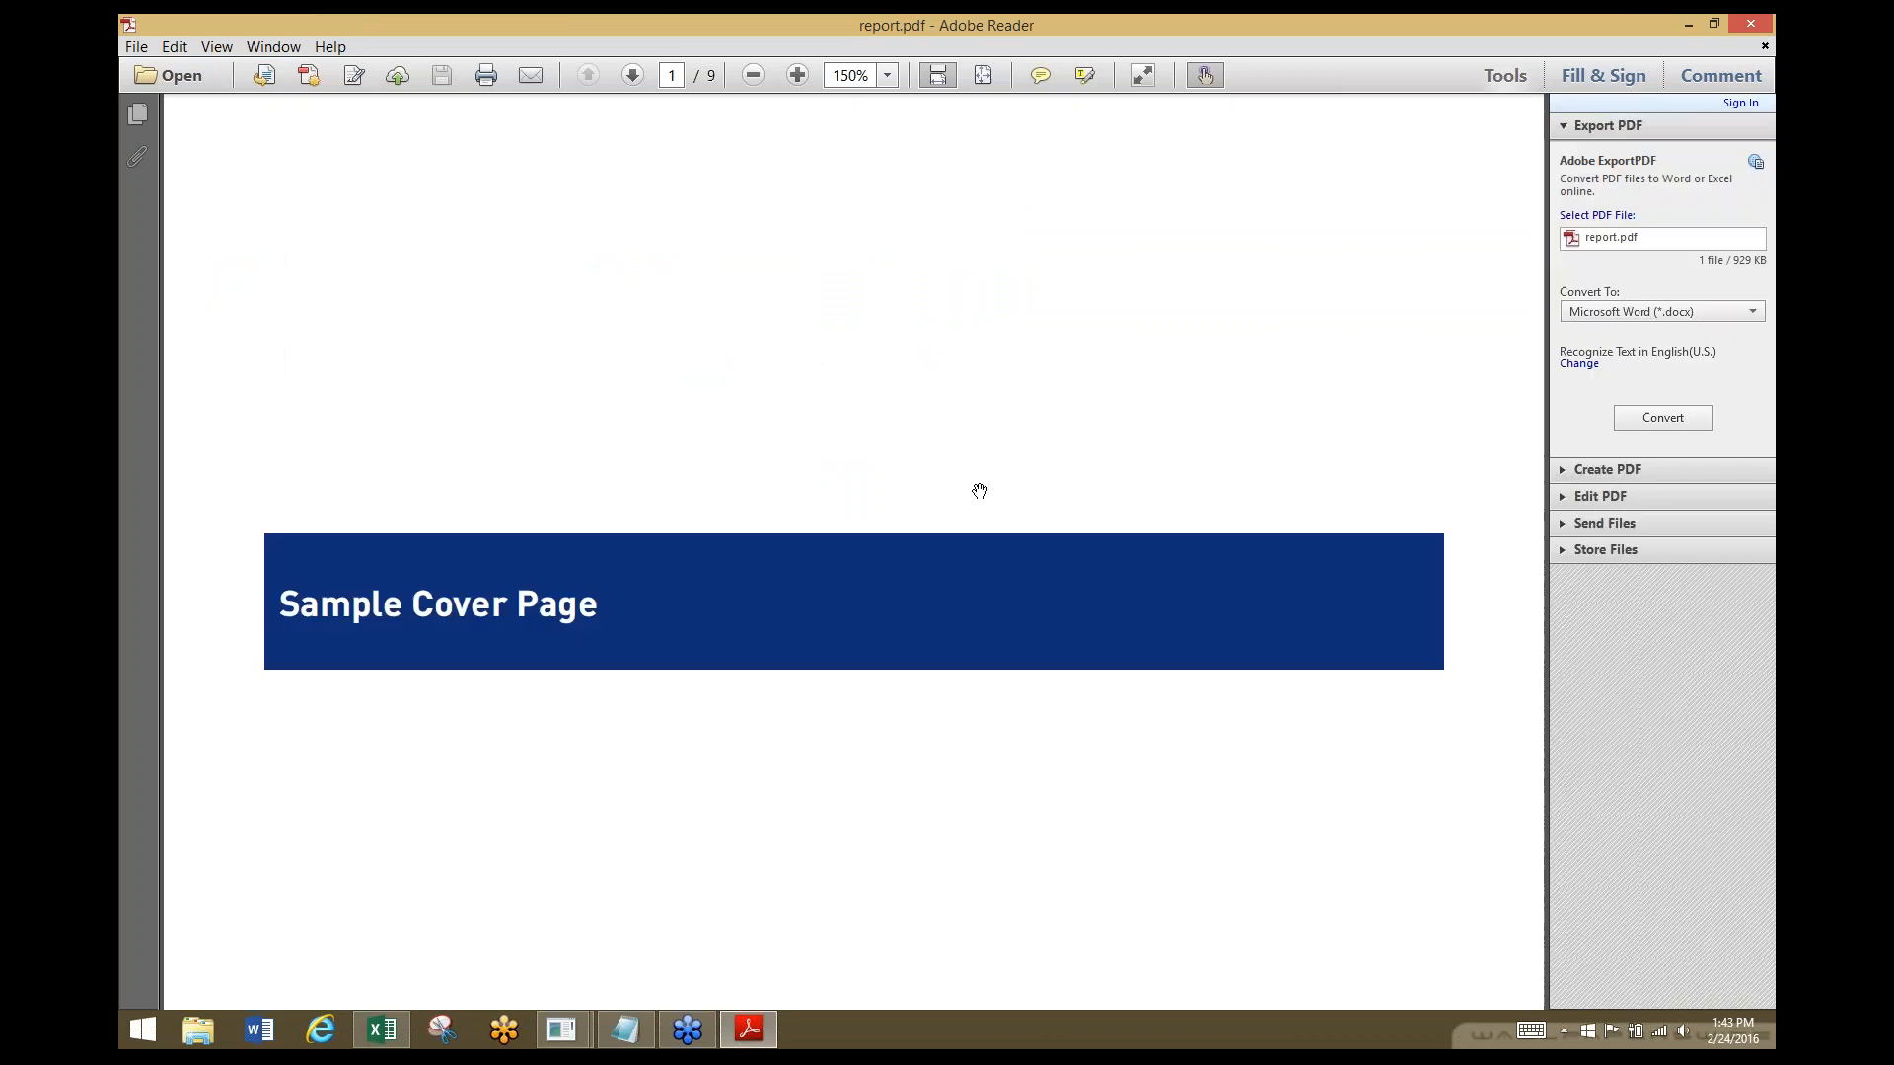
Examine the report's cover page title, date, logo and disclosure, and the branding on the Sample Illustration performance page.
scroll(979, 492, "down", 8)
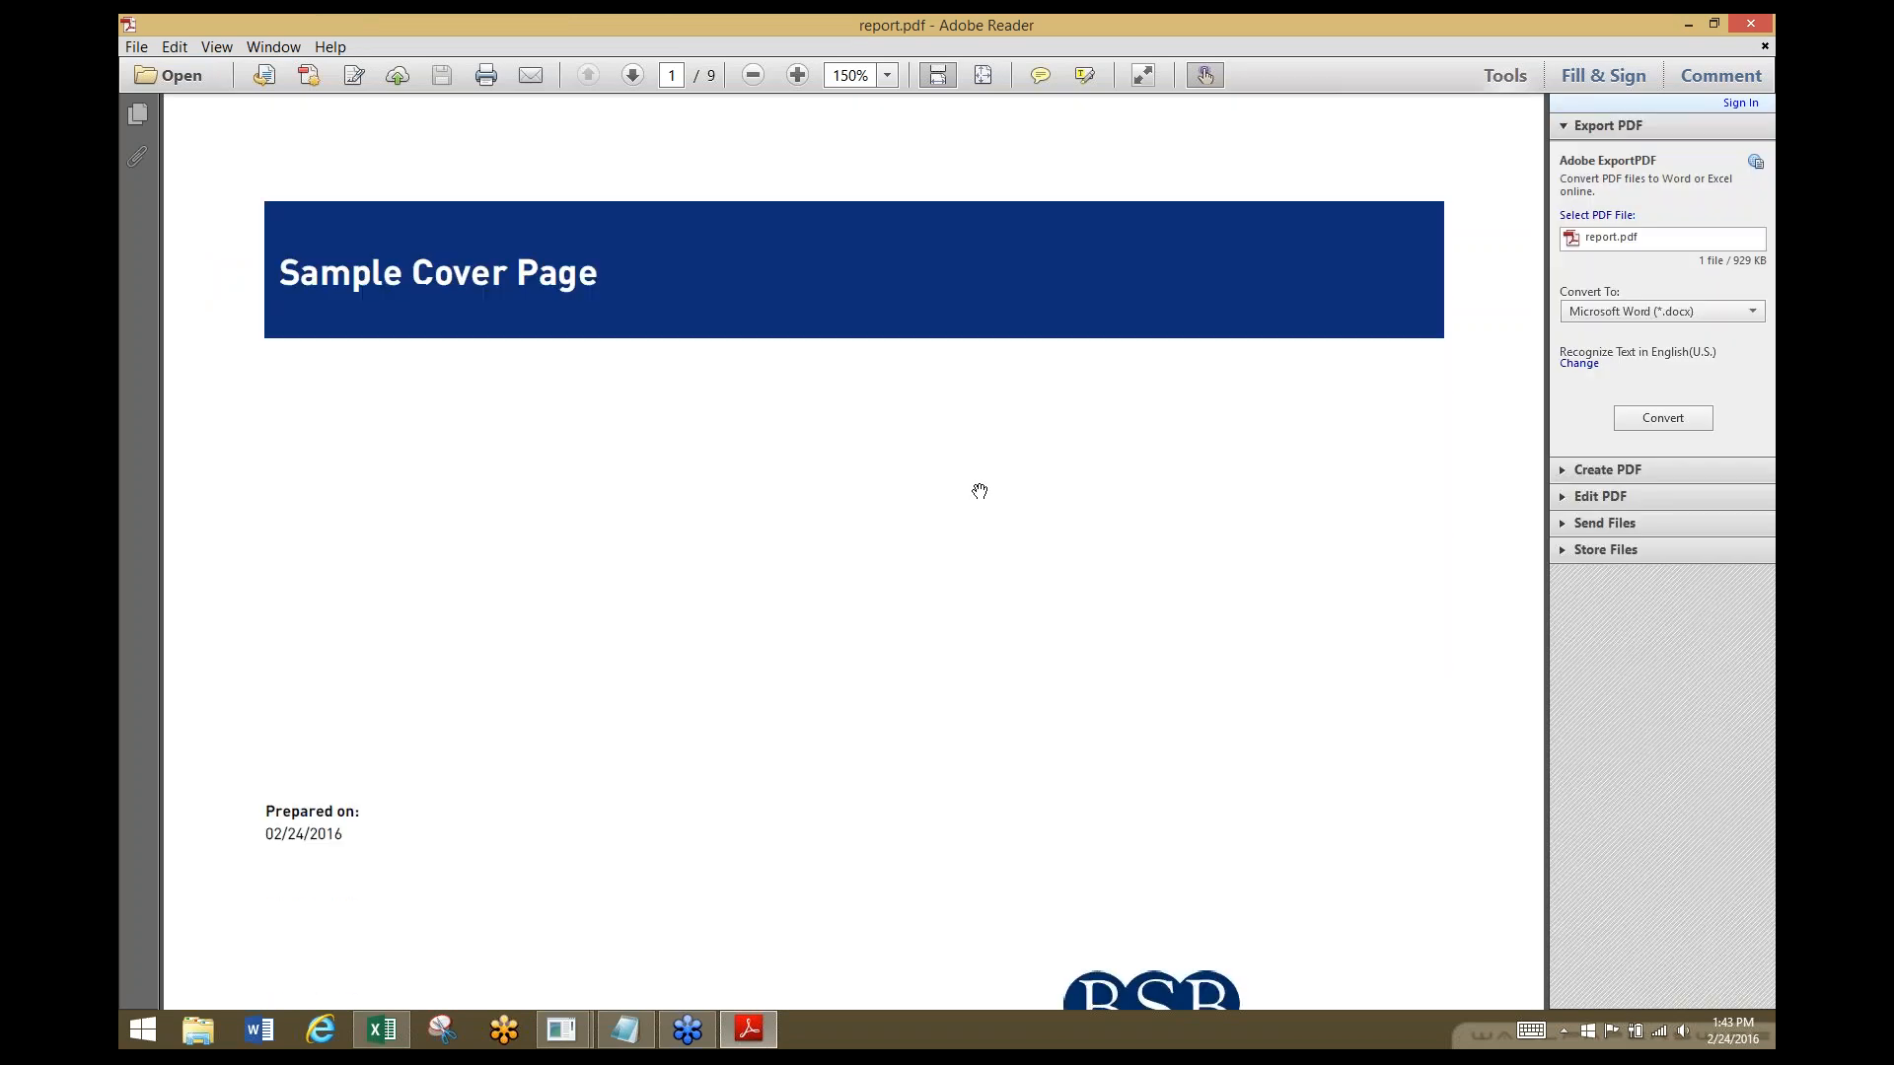
scroll(979, 491, "down", 2)
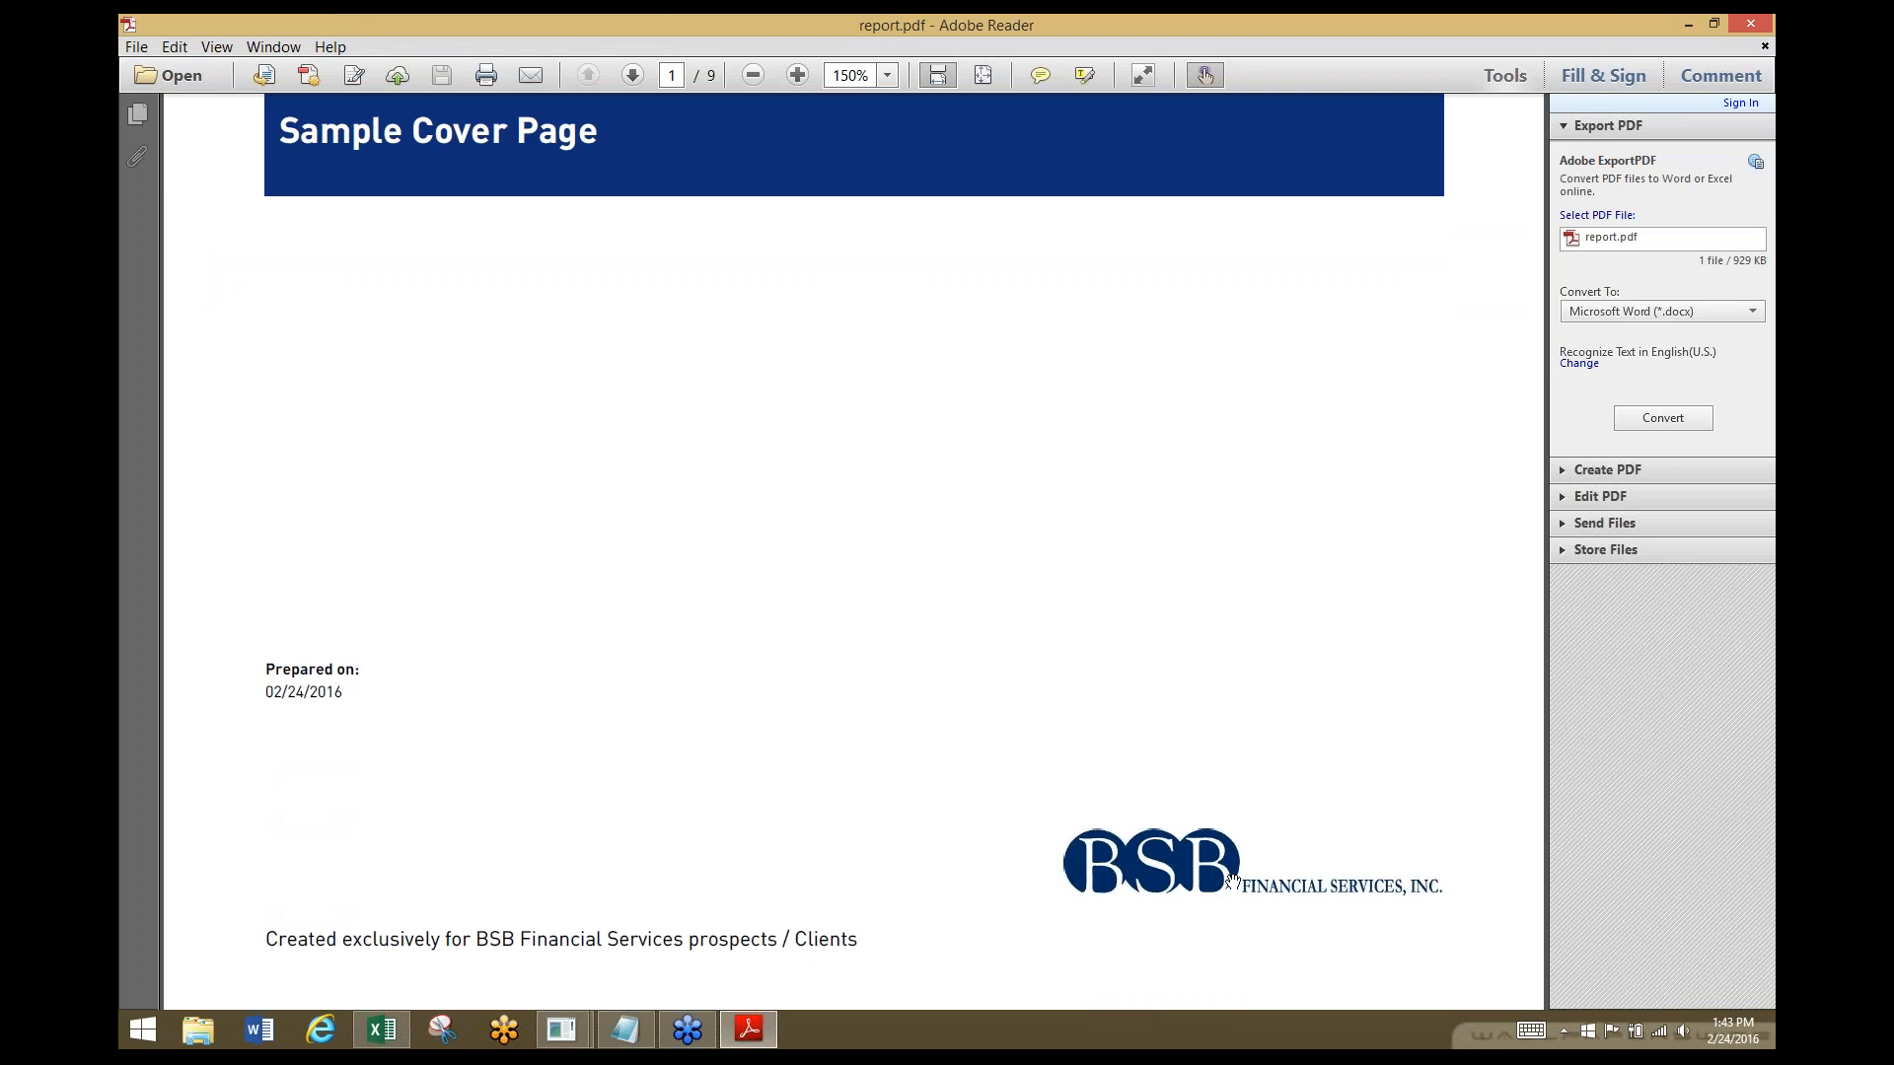
scroll(1232, 881, "down", 8)
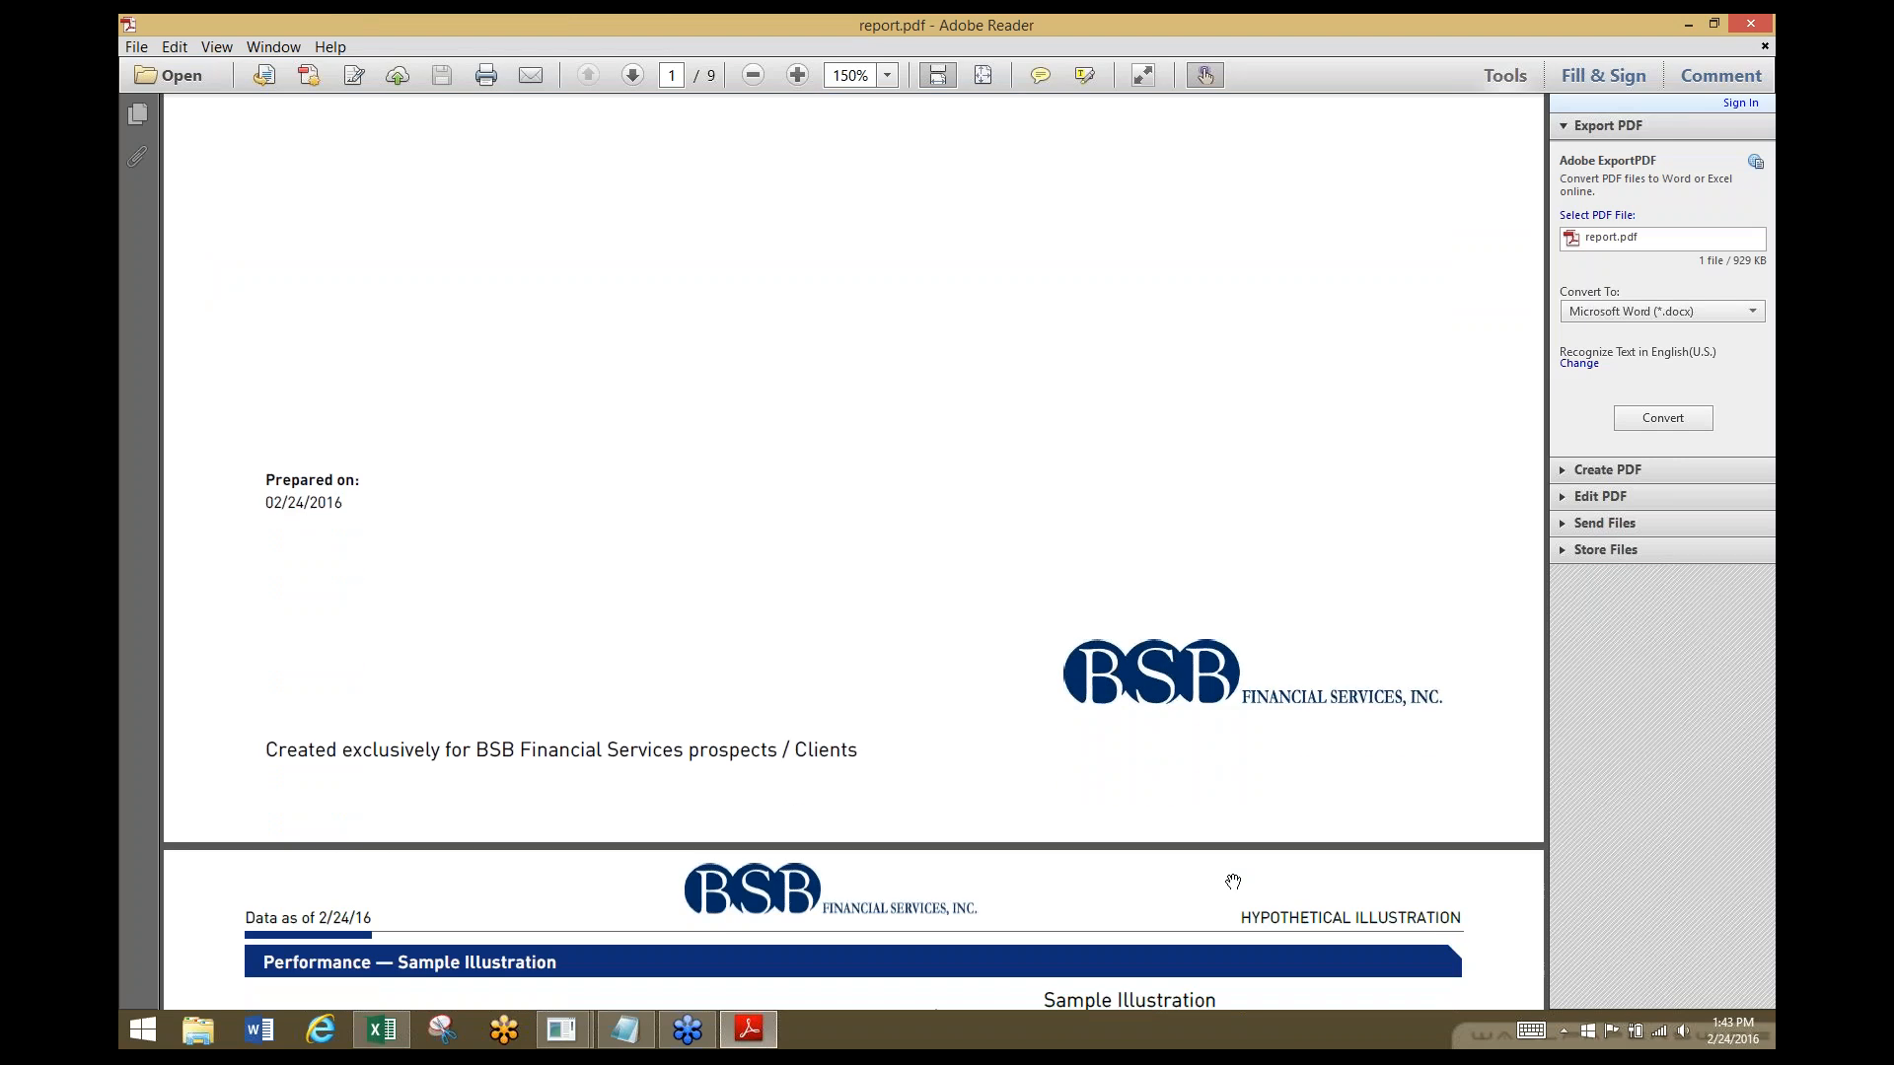
scroll(1232, 881, "down", 3)
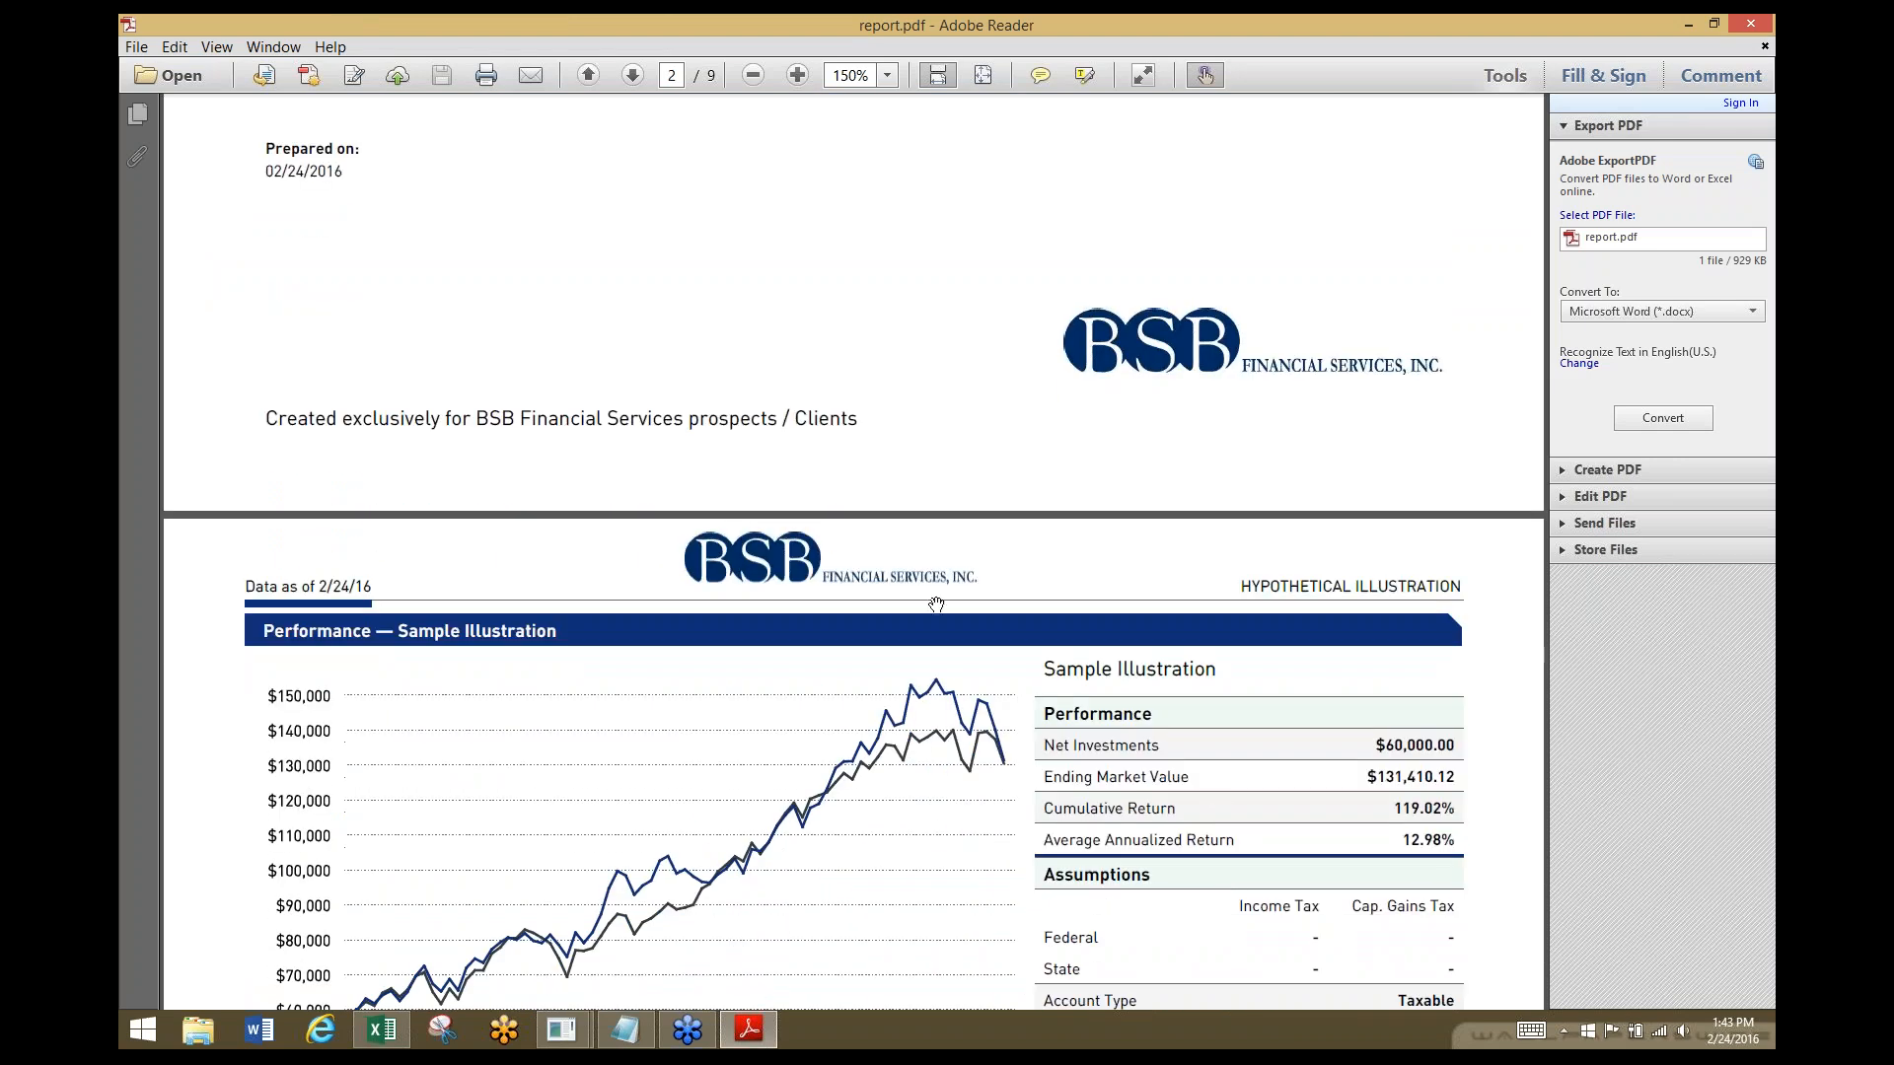
scroll(805, 505, "down", 3)
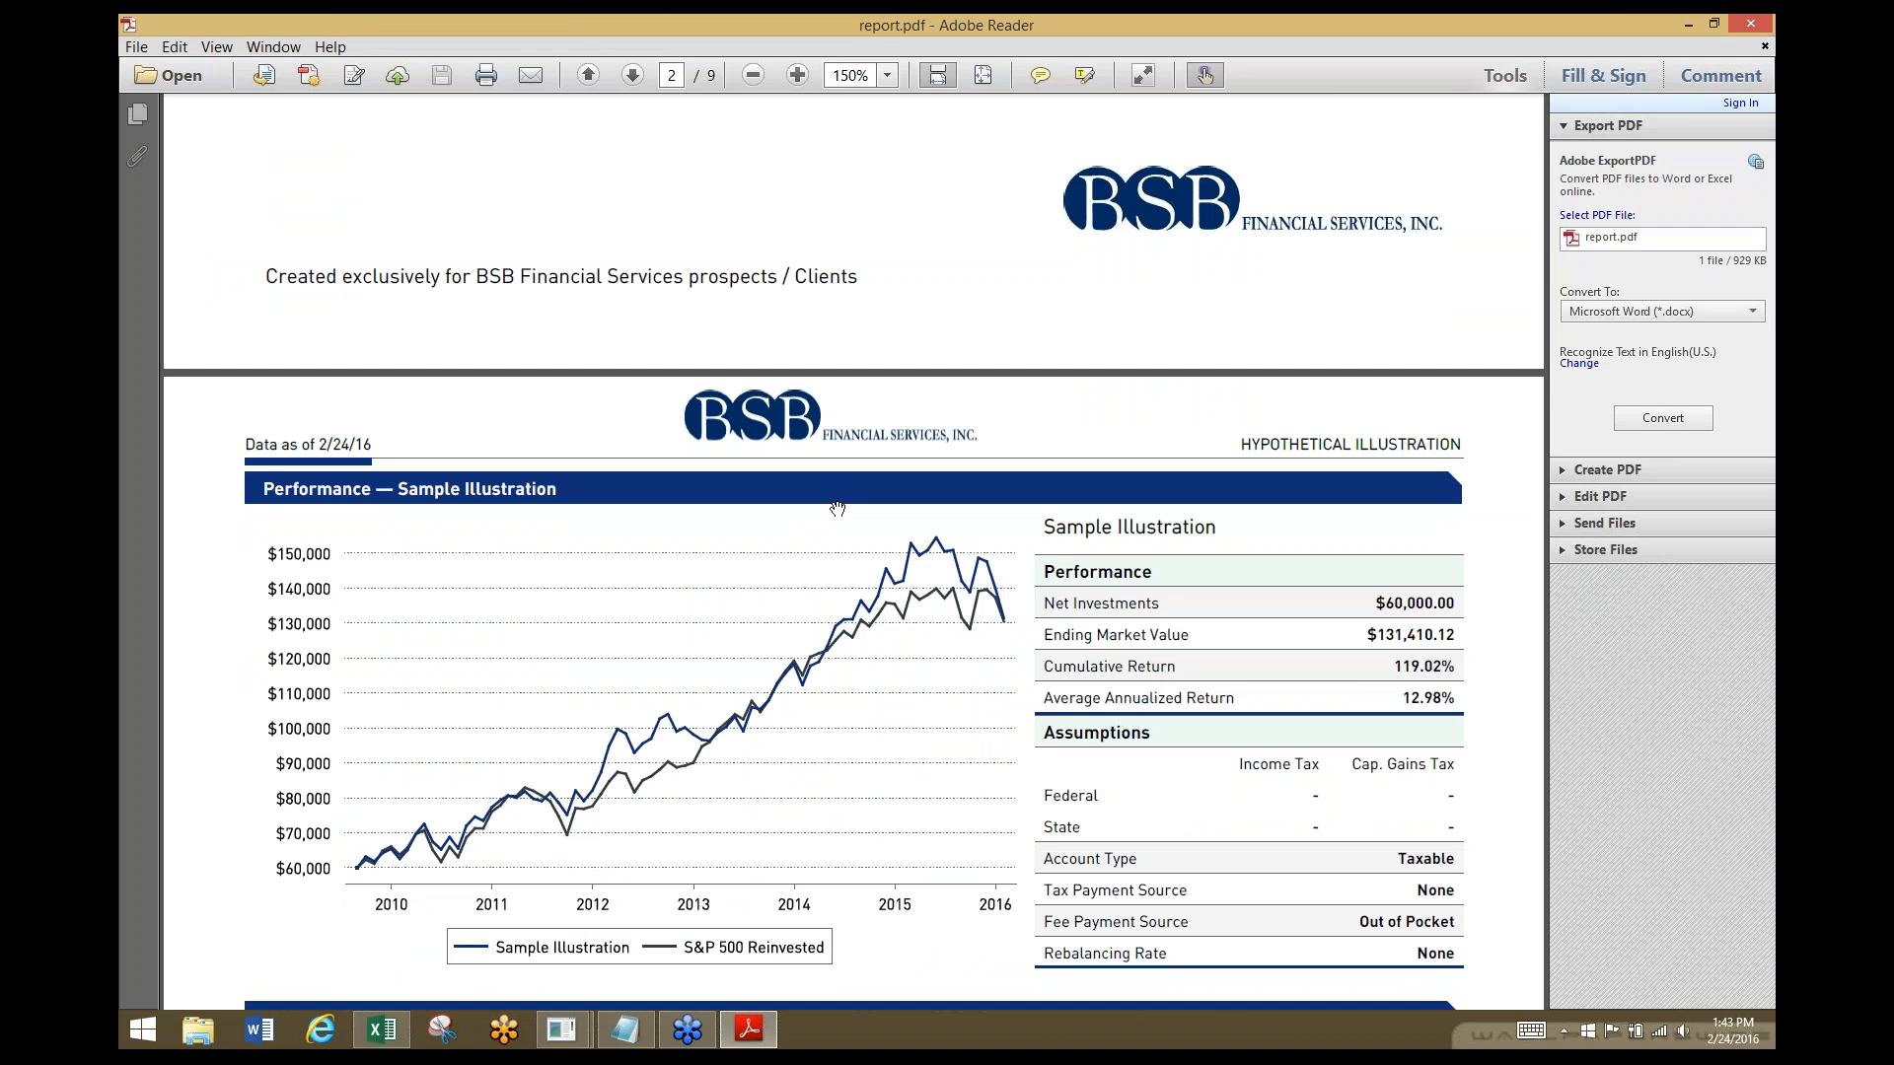
scroll(837, 509, "down", 10)
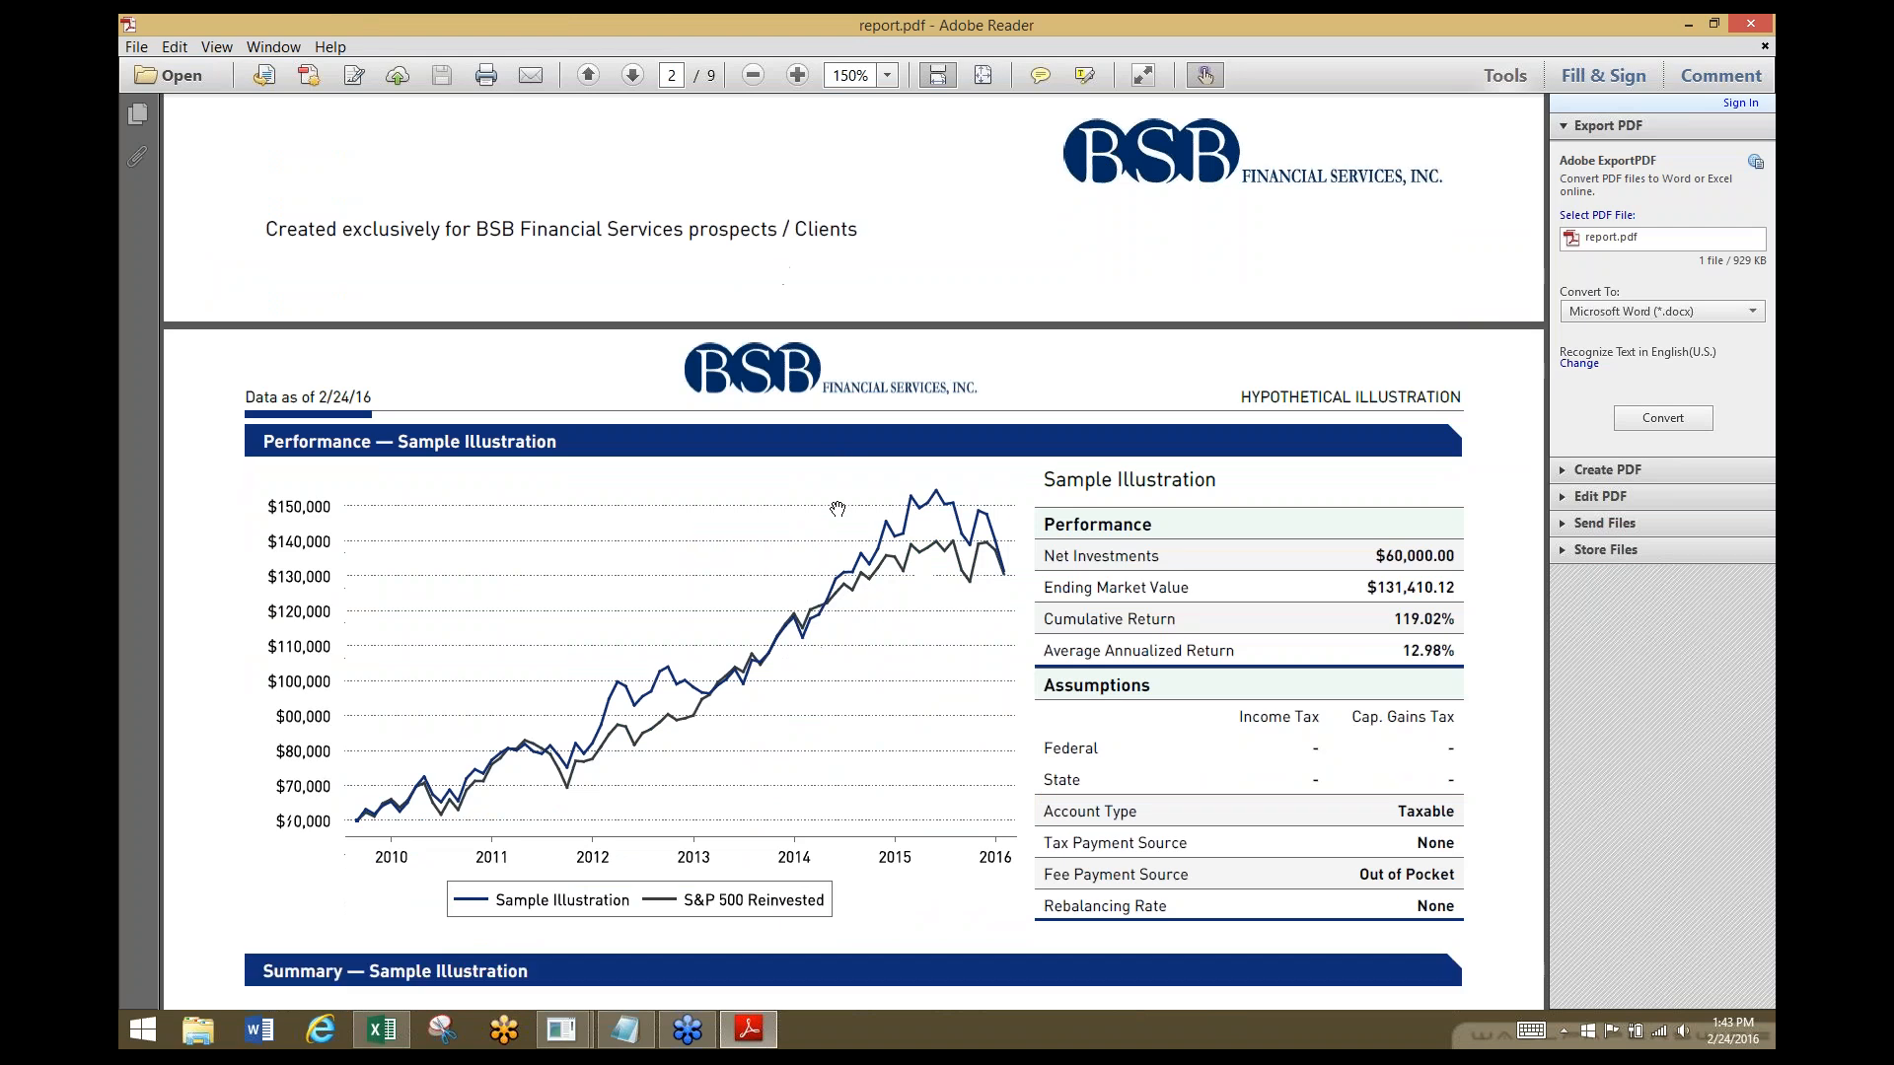
scroll(837, 509, "down", 2)
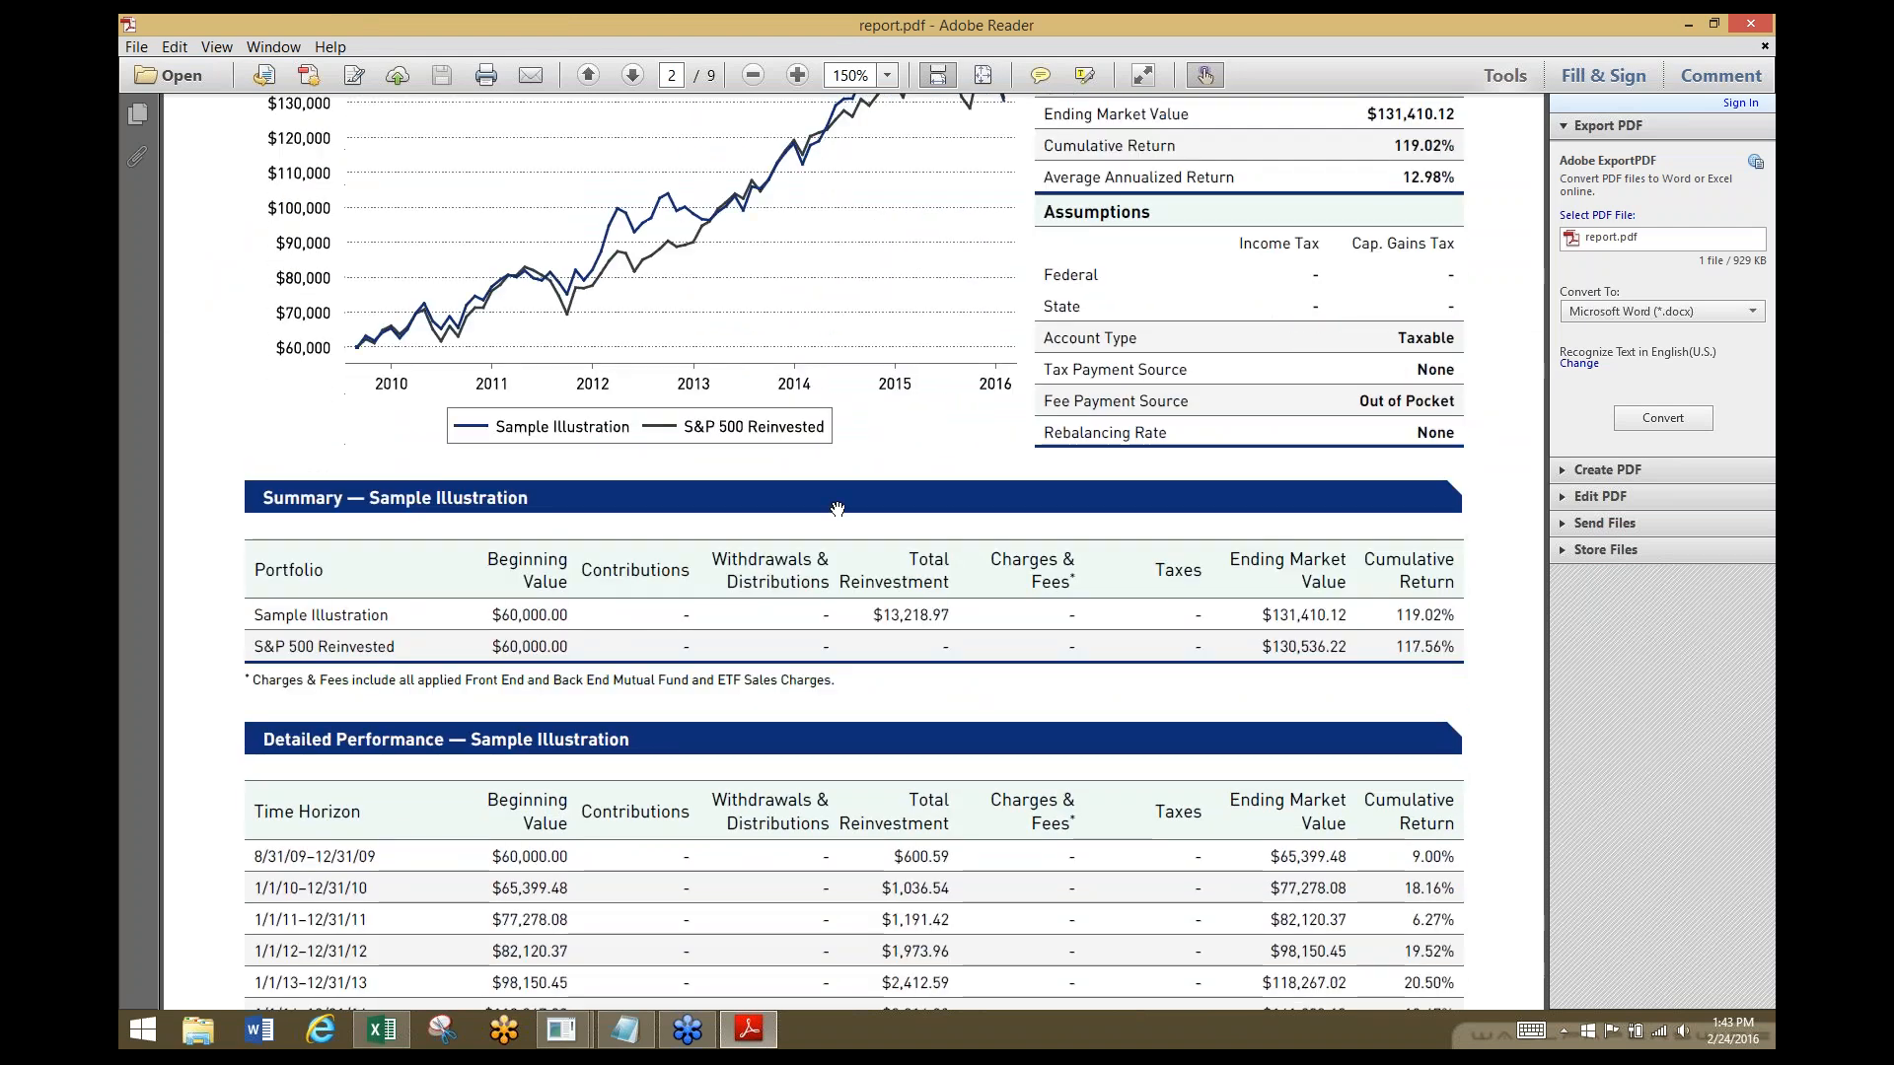
scroll(1174, 481, "up", 6)
scroll(1175, 482, "up", 8)
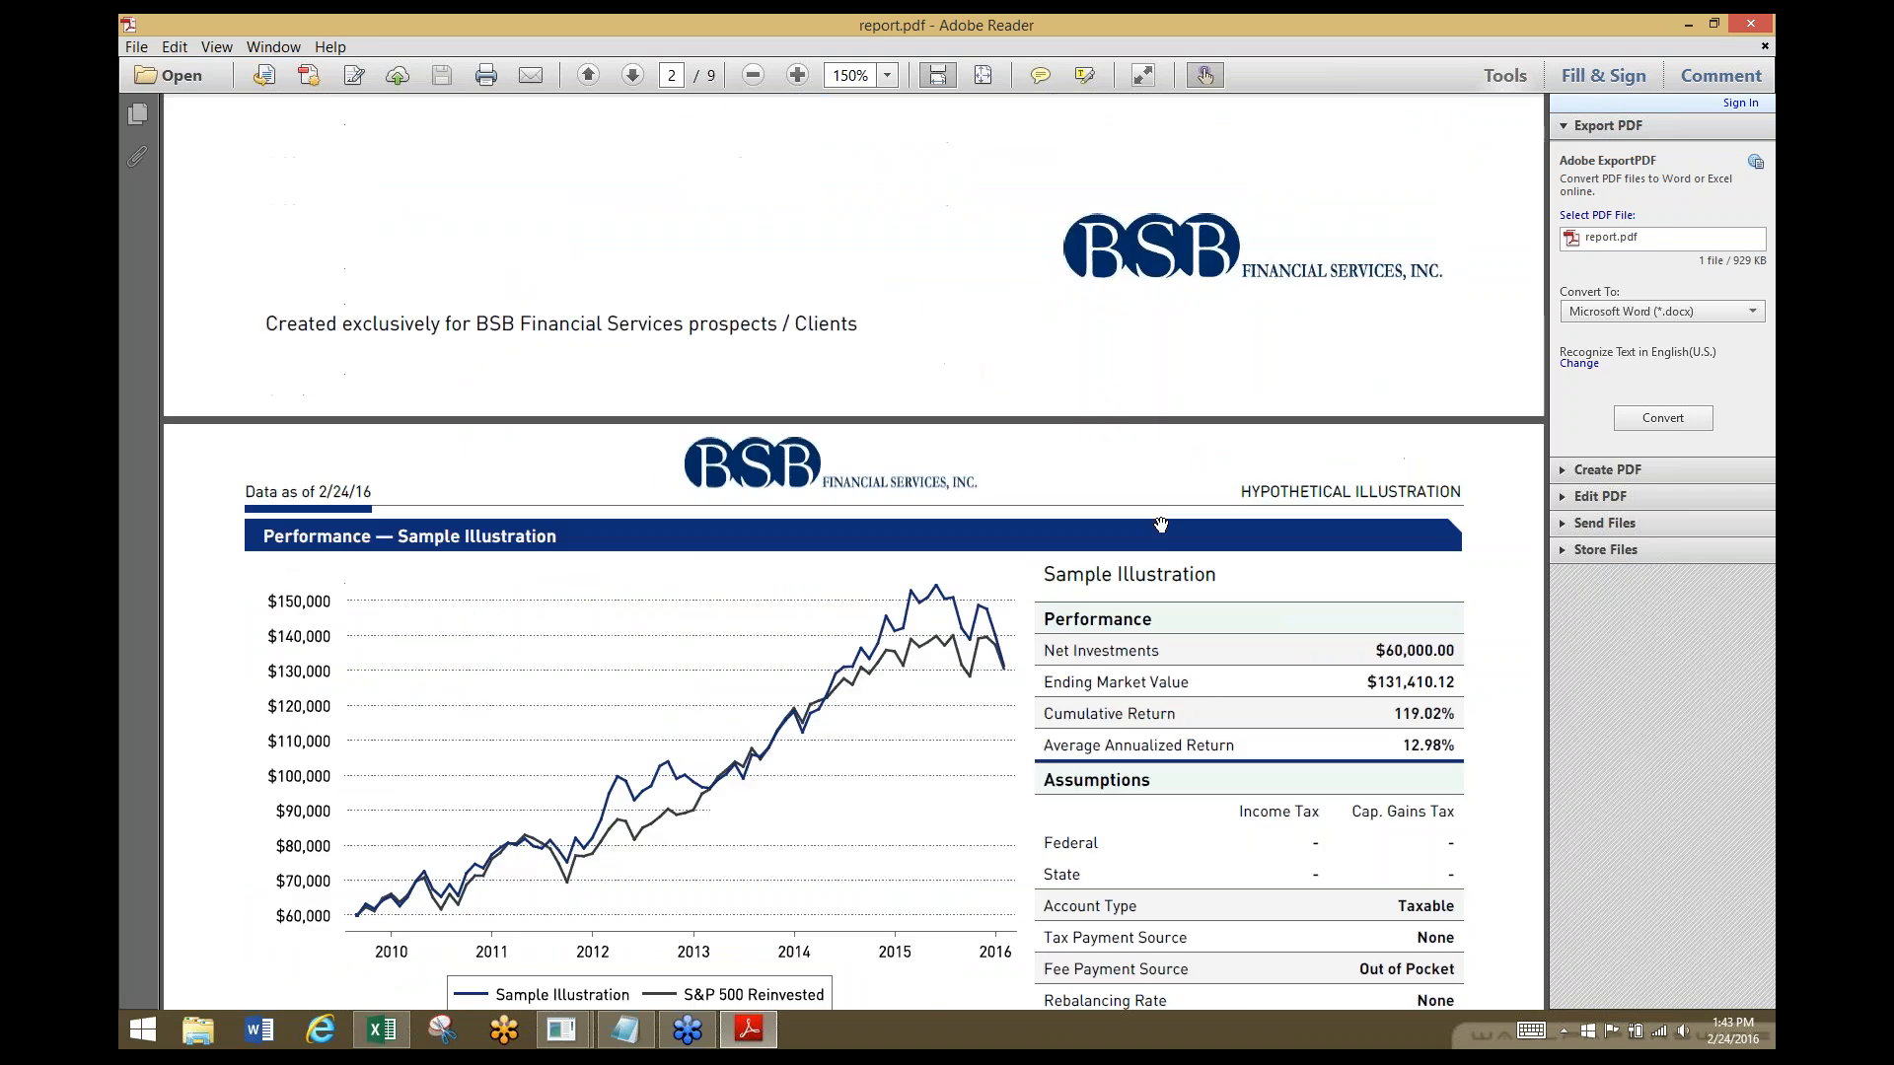
scroll(1162, 526, "down", 2)
scroll(1162, 526, "down", 3)
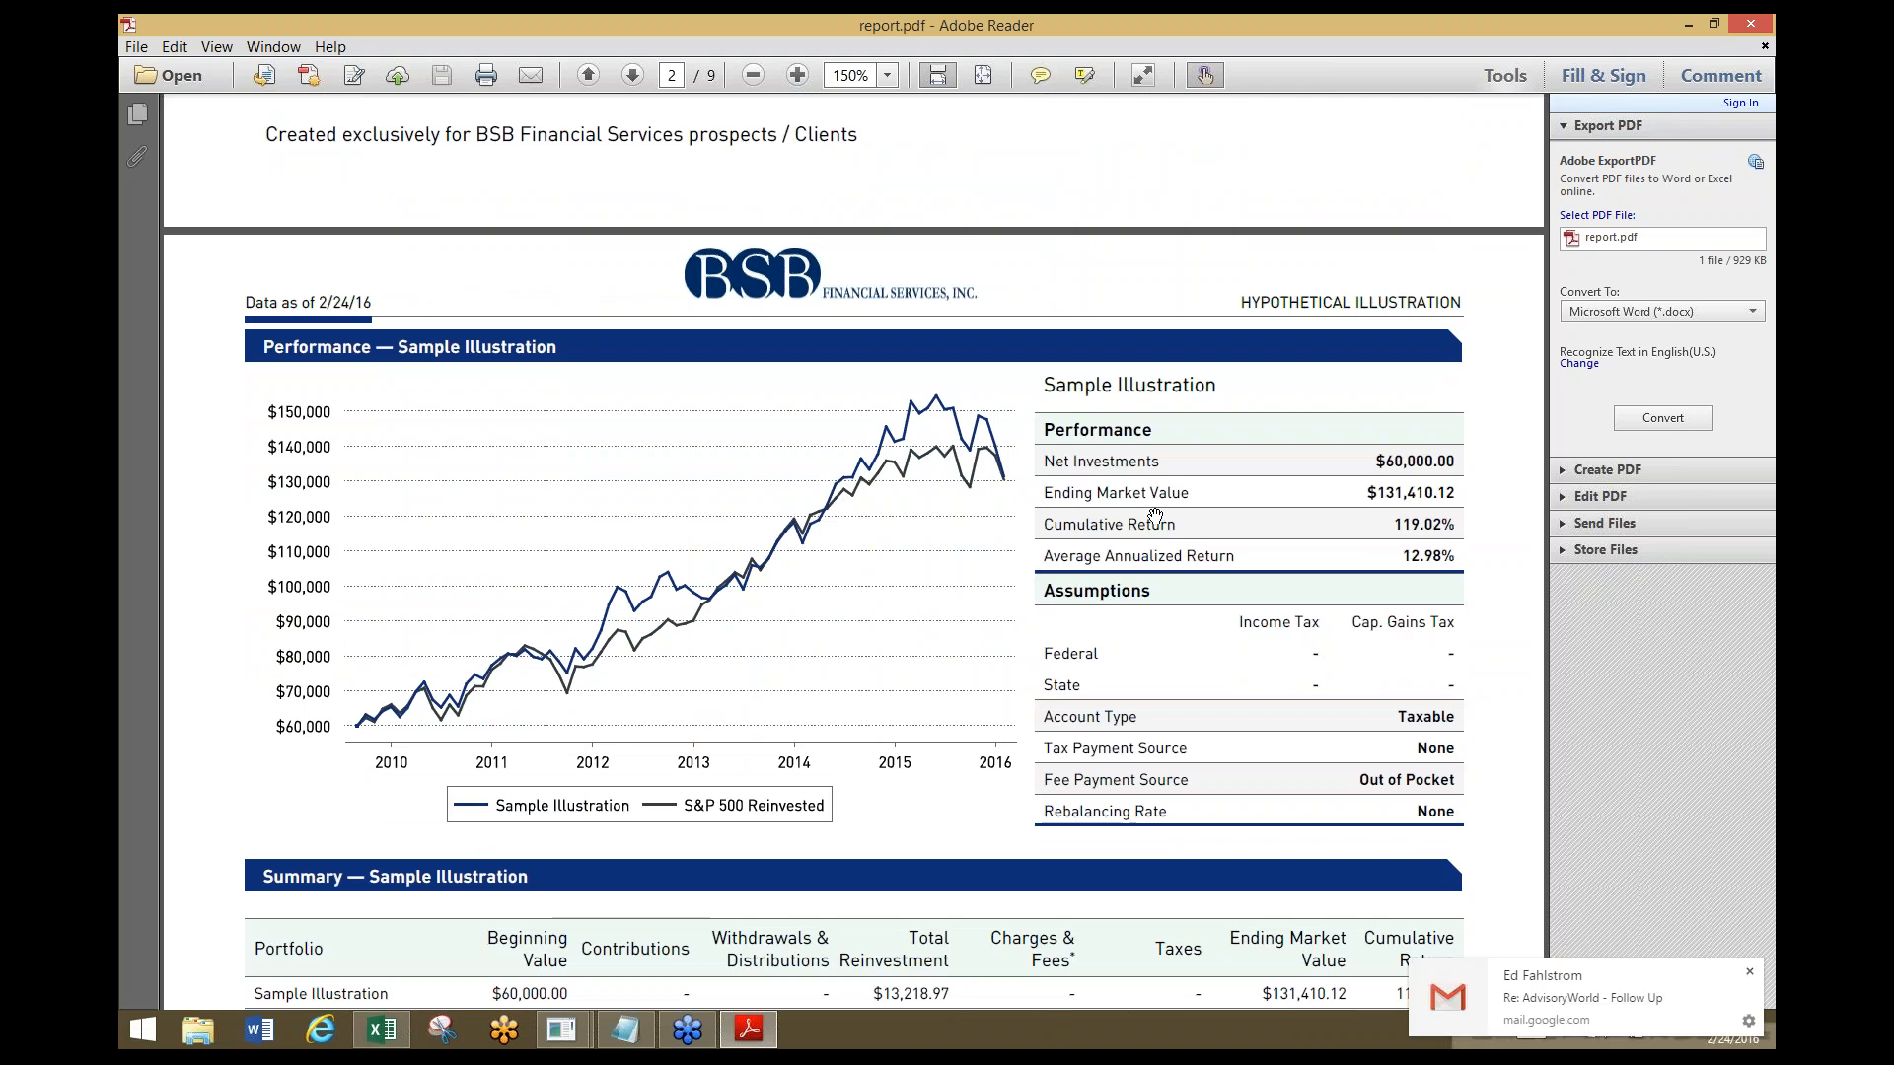
left_click(1748, 972)
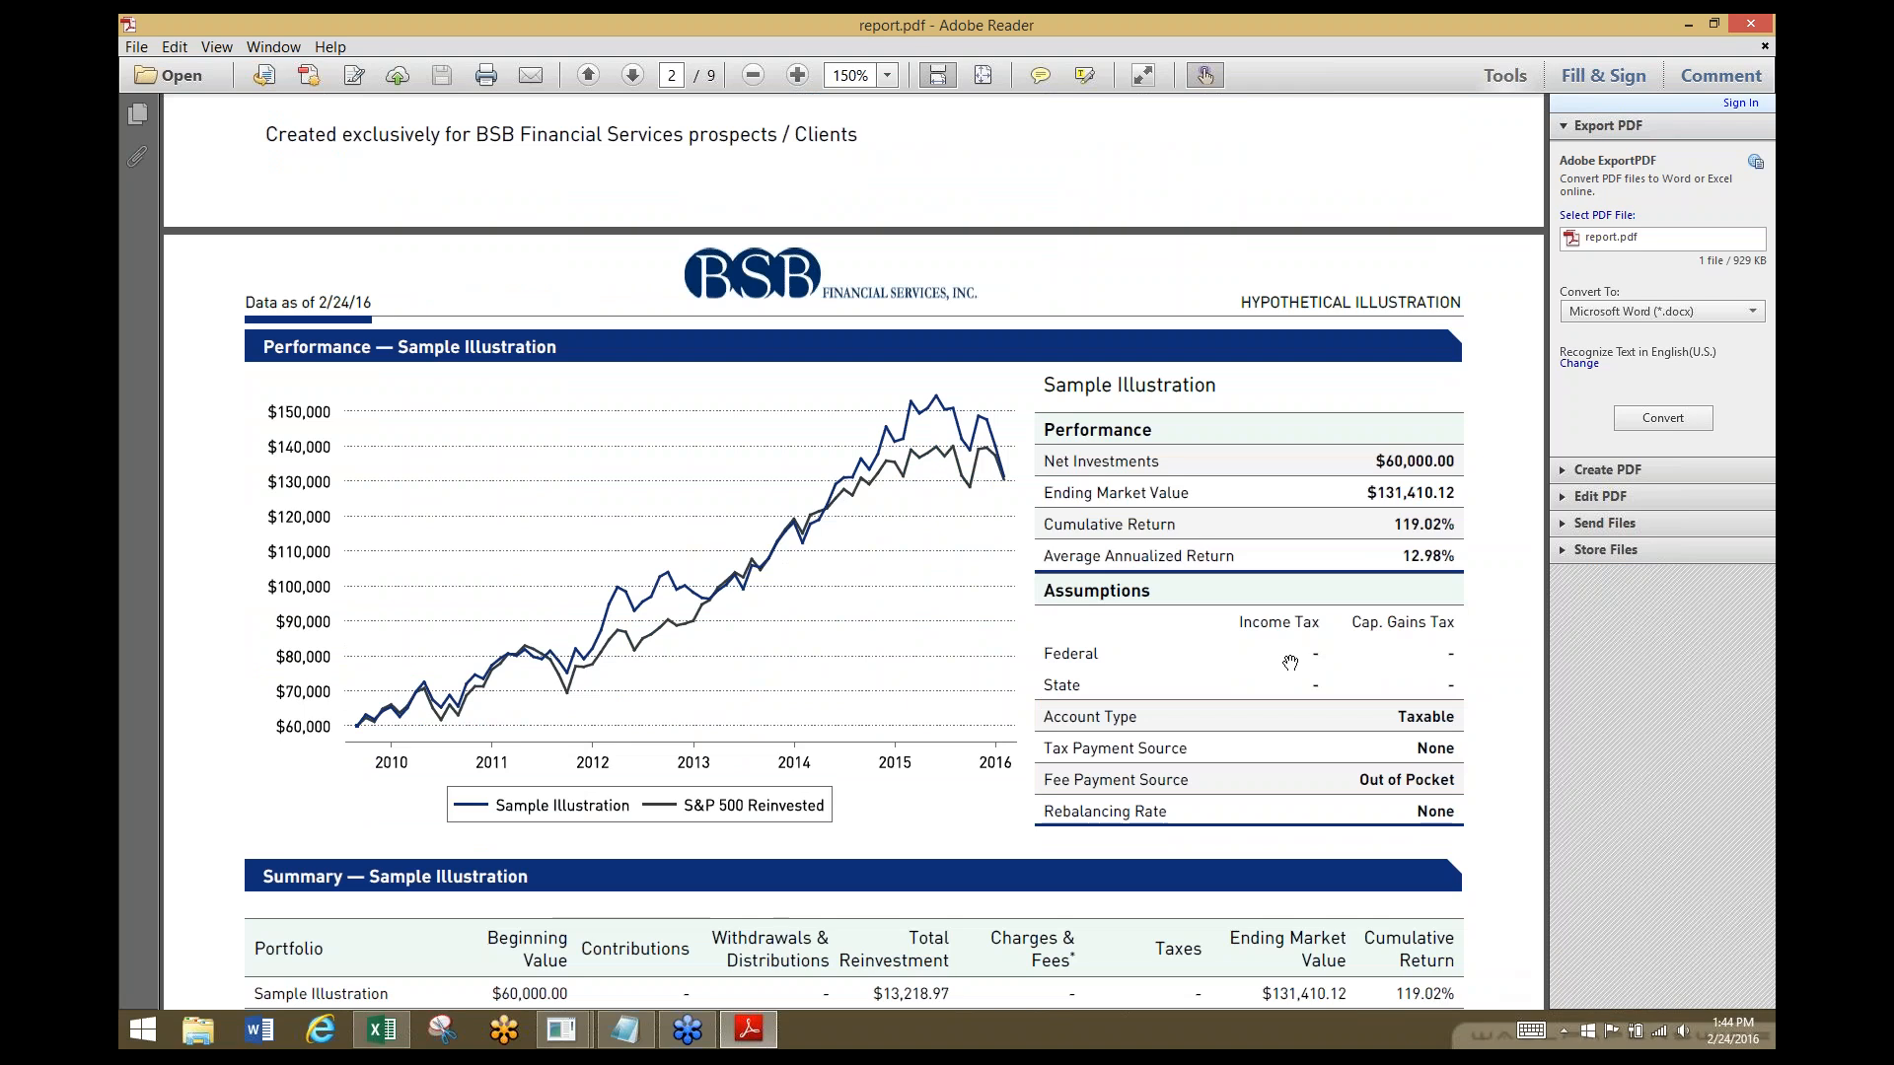